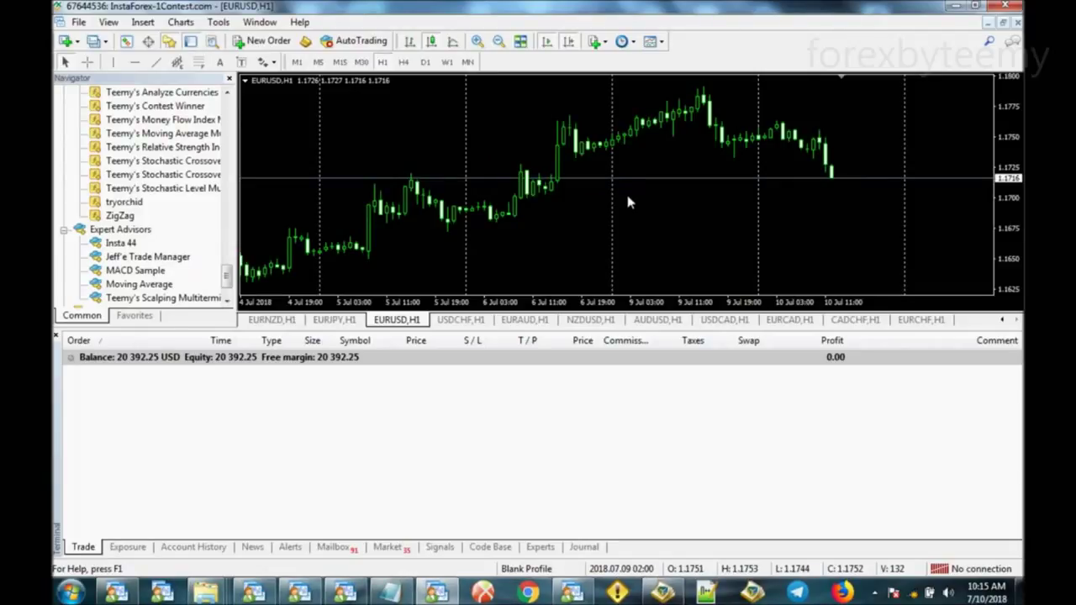
Apply the Teemy's Analyze Currencies custom indicator to the EURCHF H1 chart with its default settings.
click(922, 320)
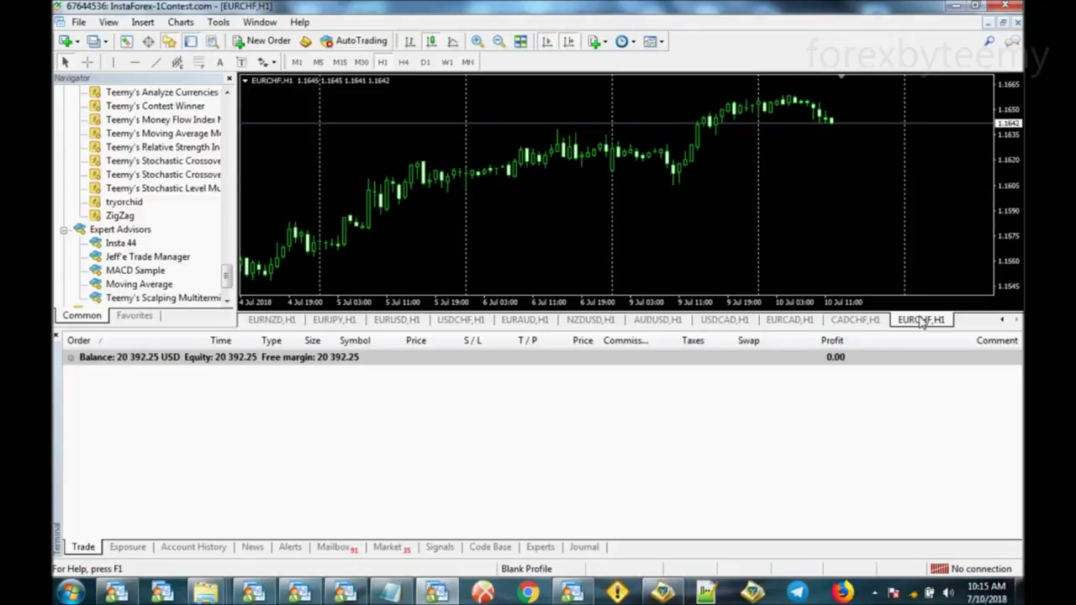
drag(168, 94, 559, 242)
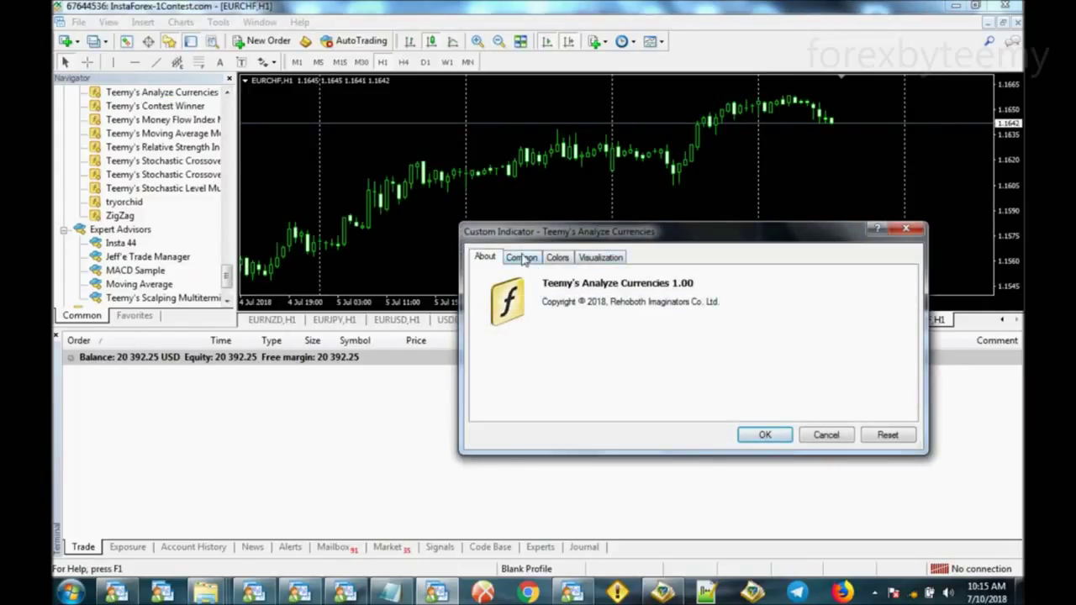
click(767, 436)
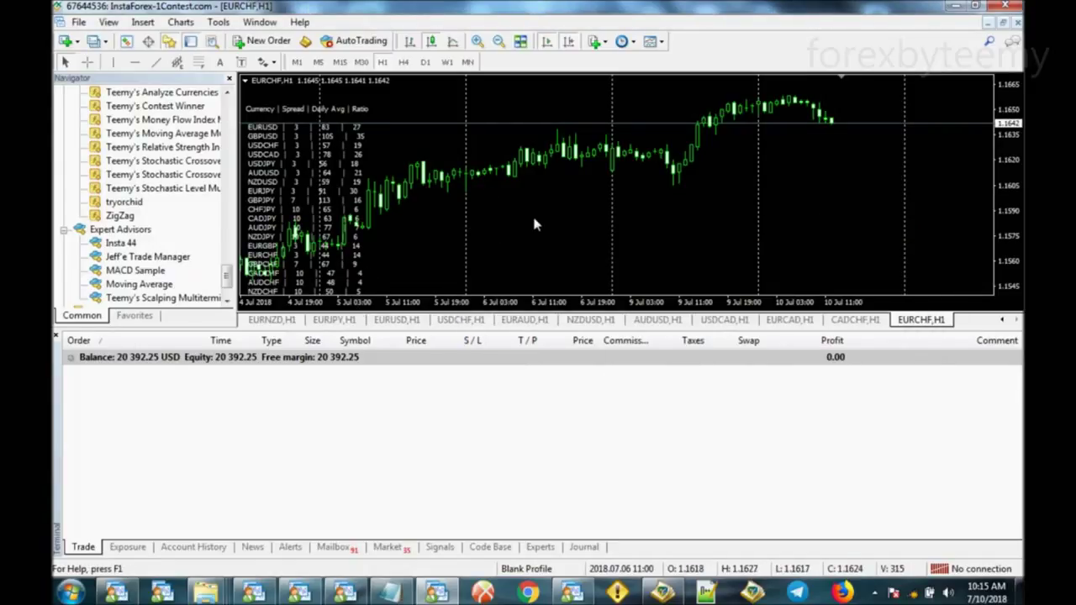
Examine the currency spread, daily average and ratio table on the EURCHF chart with the Navigator and Terminal temporarily hidden.
click(168, 40)
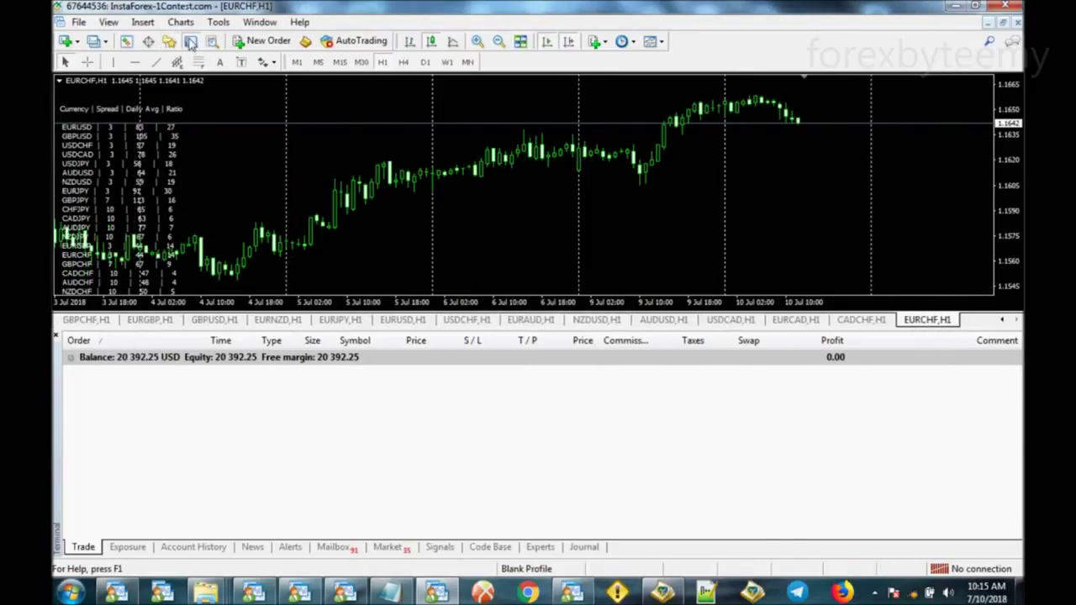
click(191, 40)
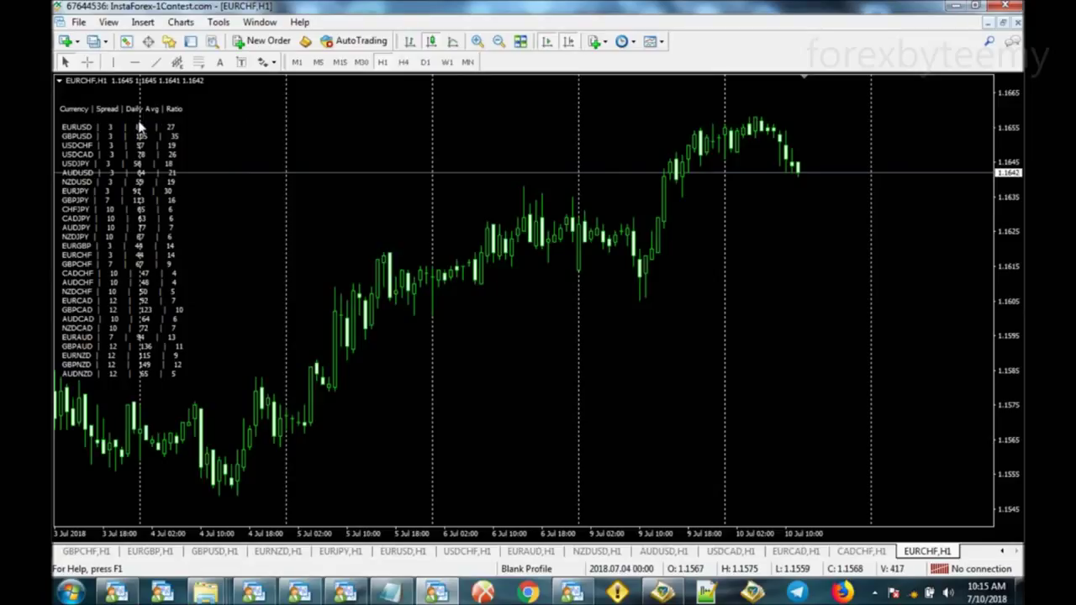
scroll(223, 263, down, 2)
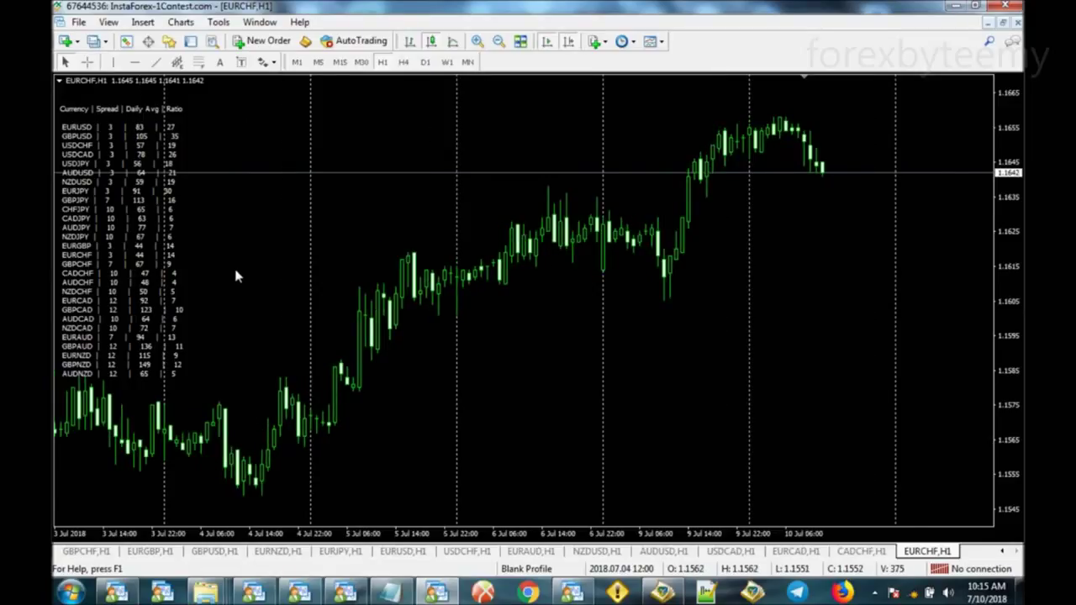
scroll(241, 272, down, 6)
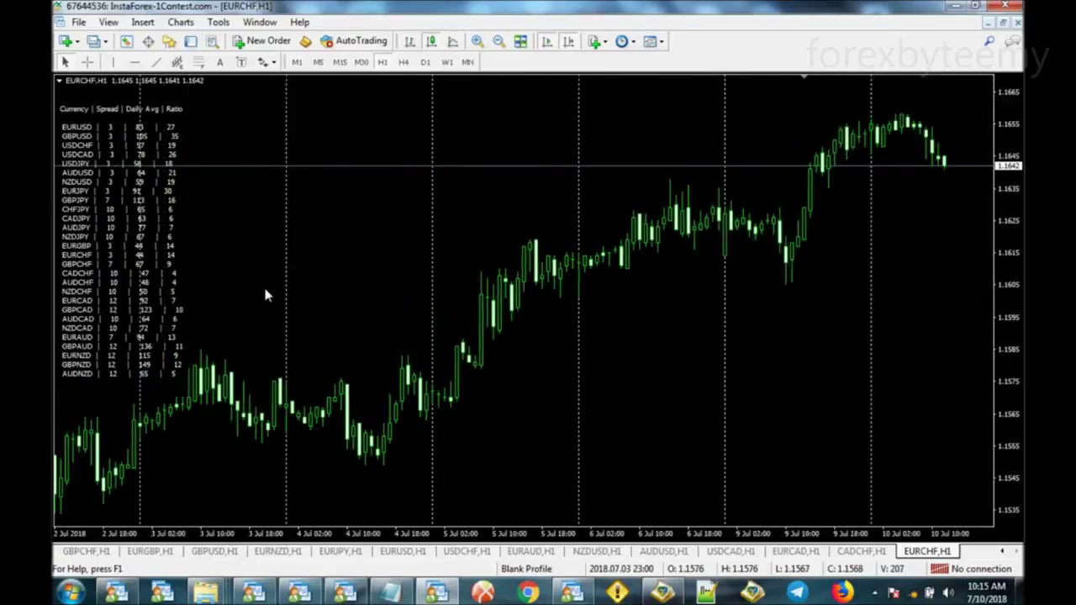
scroll(262, 295, up, 7)
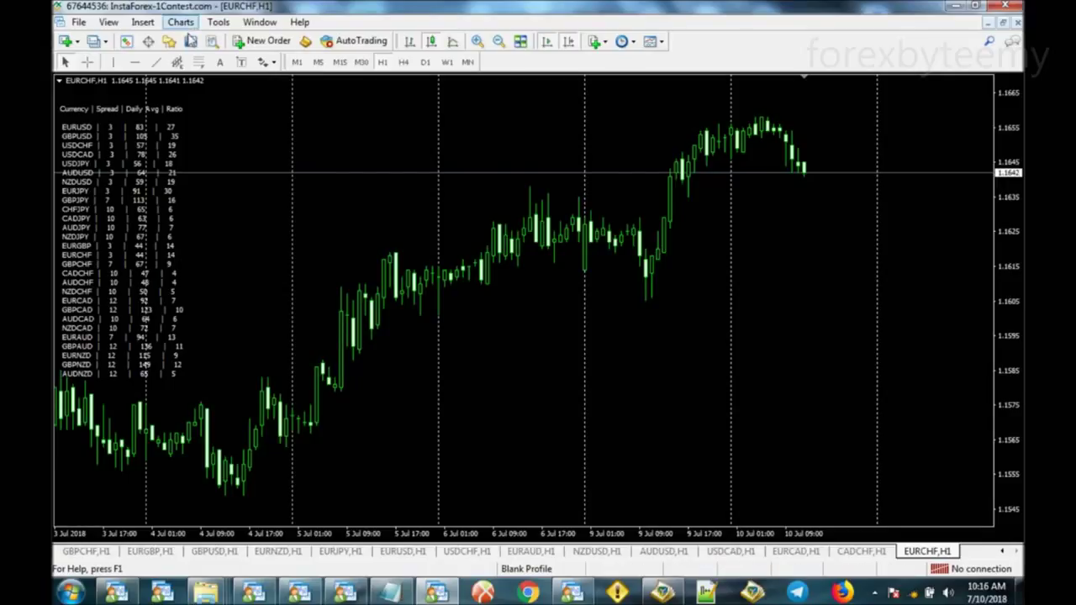
click(167, 41)
click(167, 42)
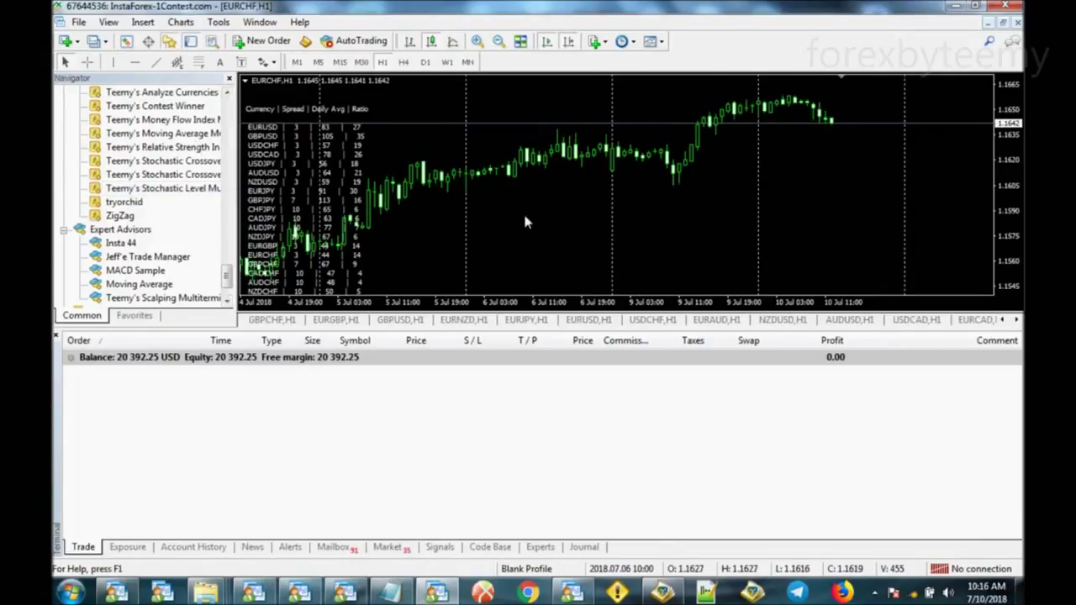
Apply the Teemy's Money Flow Index MultiCurrency indicator to the CADCHF H1 chart with its default settings.
click(192, 109)
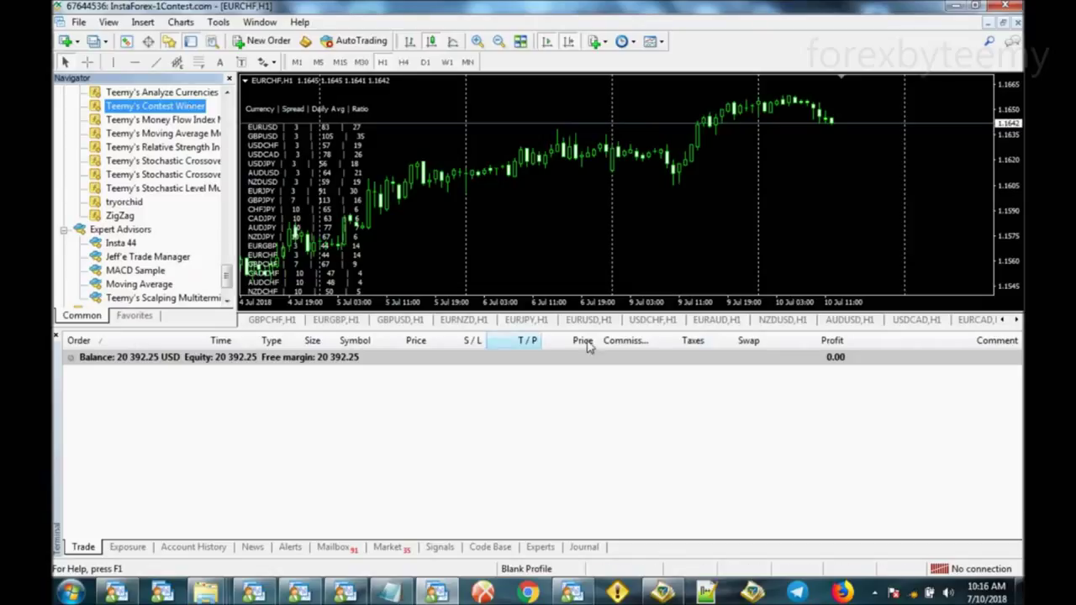
click(1017, 321)
click(1019, 322)
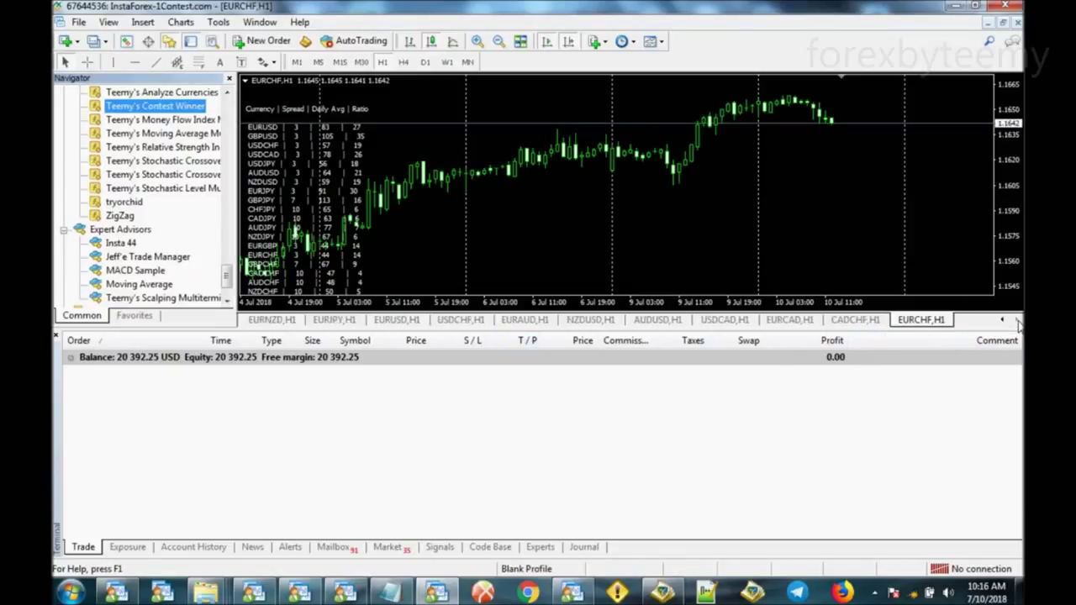
click(168, 119)
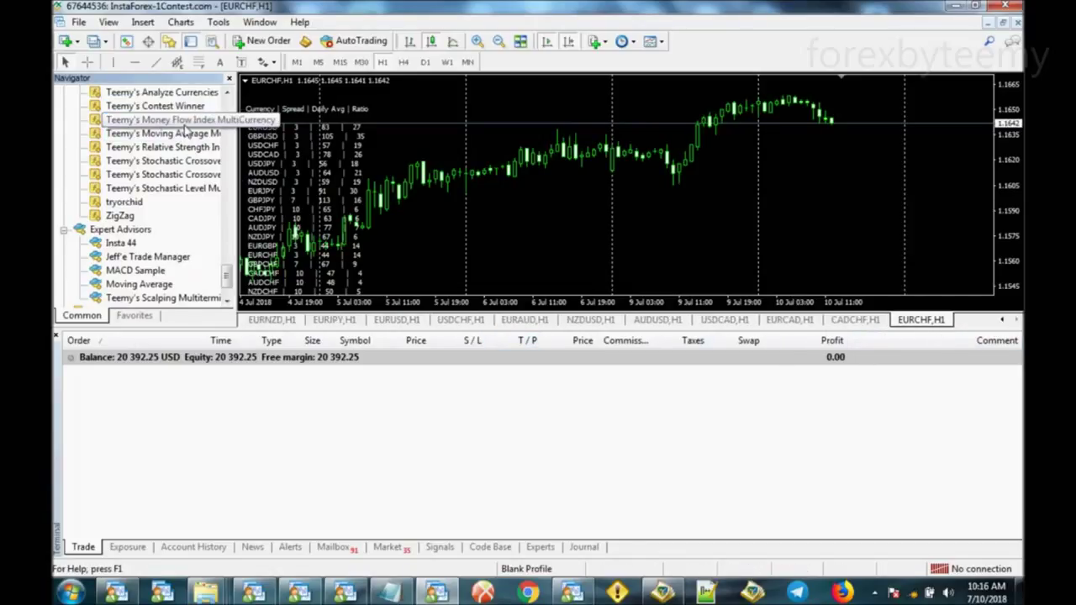
click(856, 320)
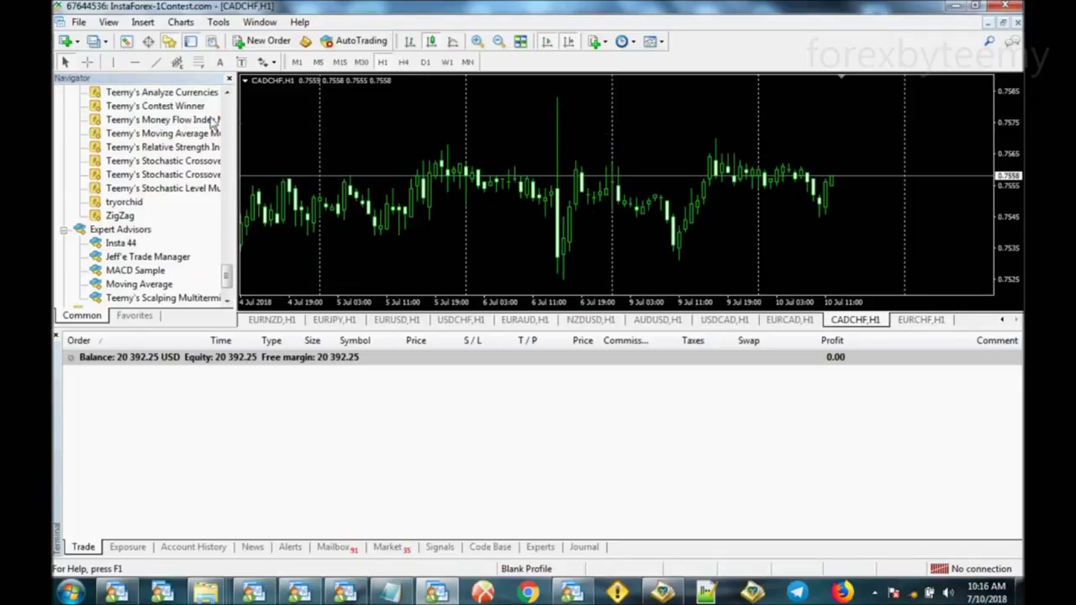
drag(200, 122, 481, 118)
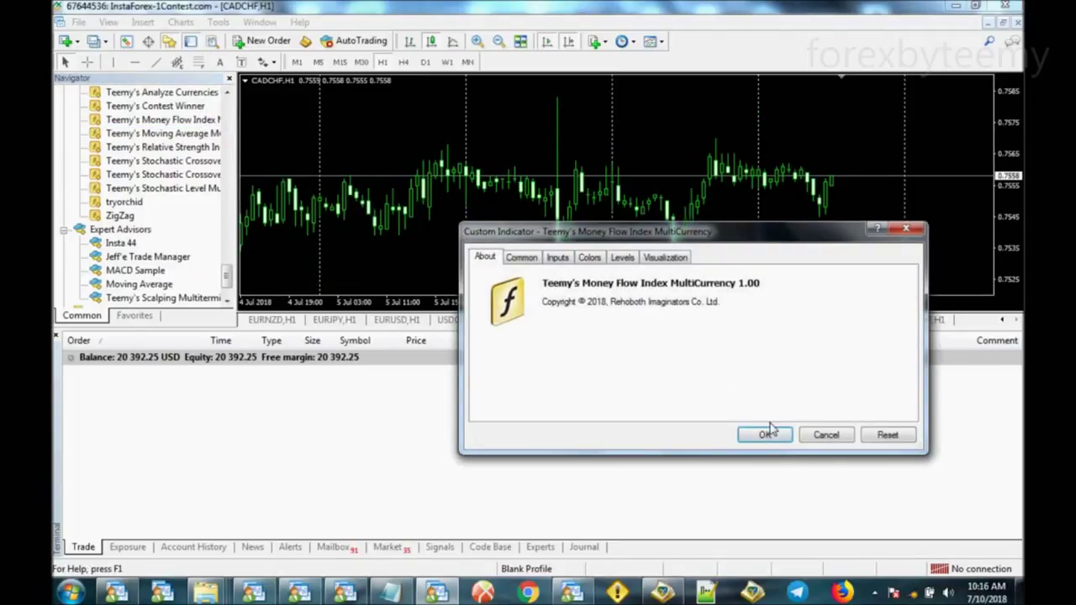
click(766, 435)
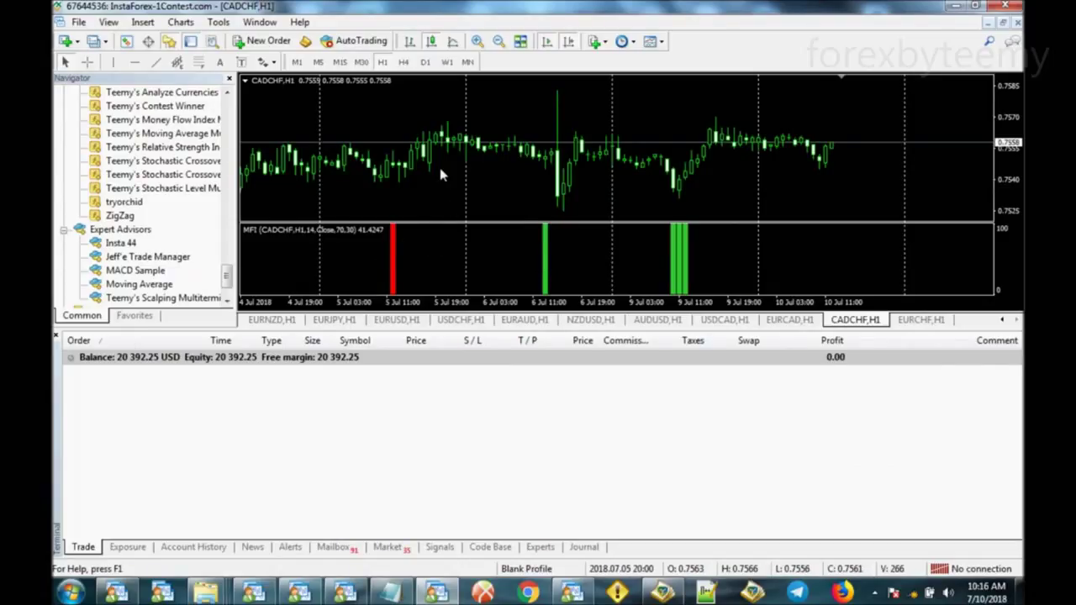
Review the Money Flow Index indicator's input parameters, including MFIPeriod, and close its settings without changes.
double_click(395, 260)
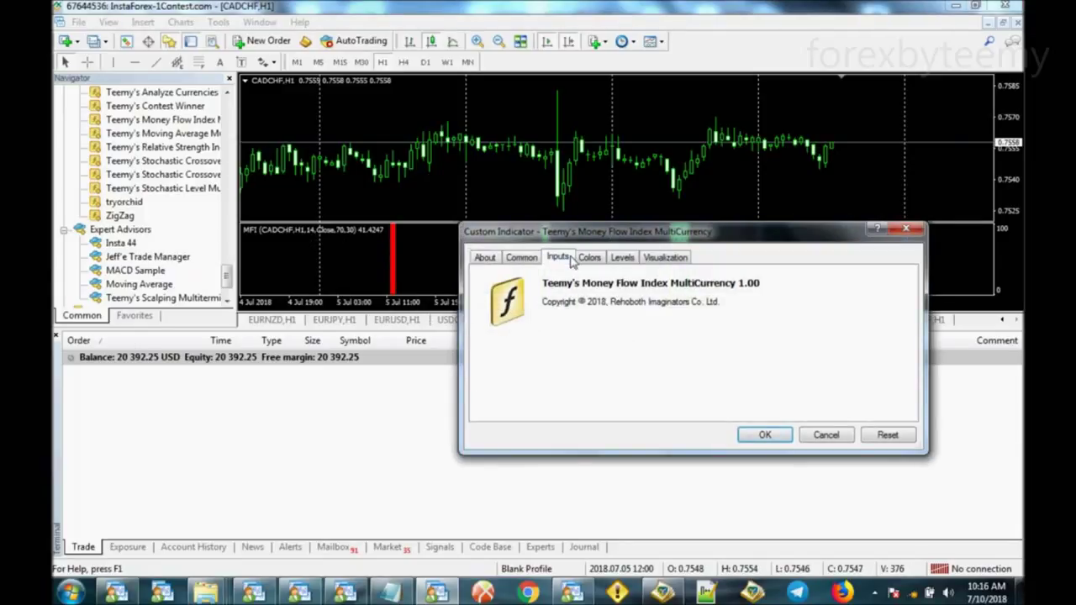
click(560, 257)
click(677, 301)
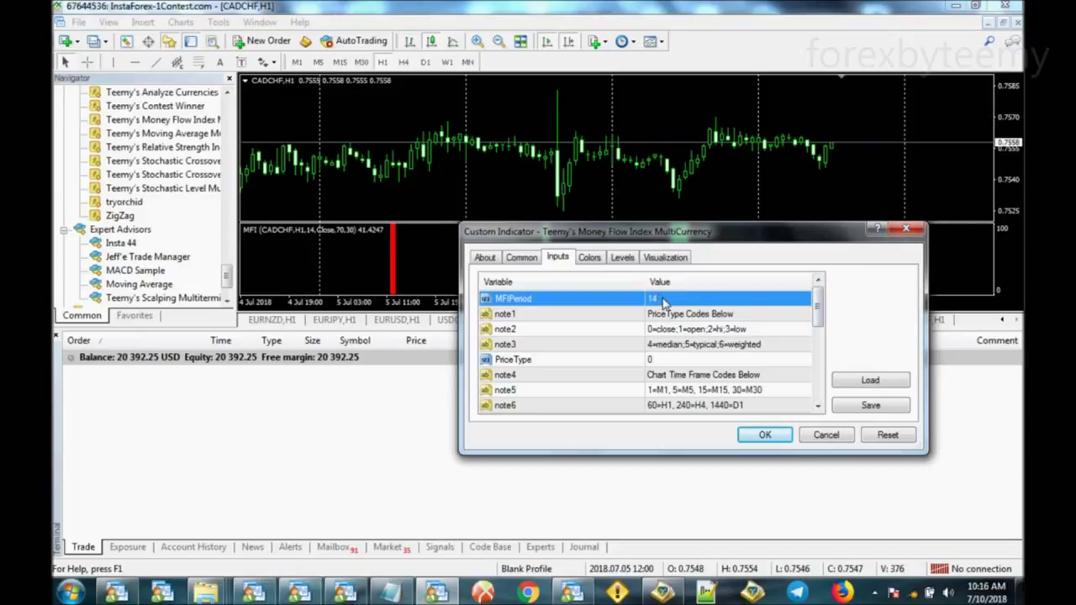
click(915, 234)
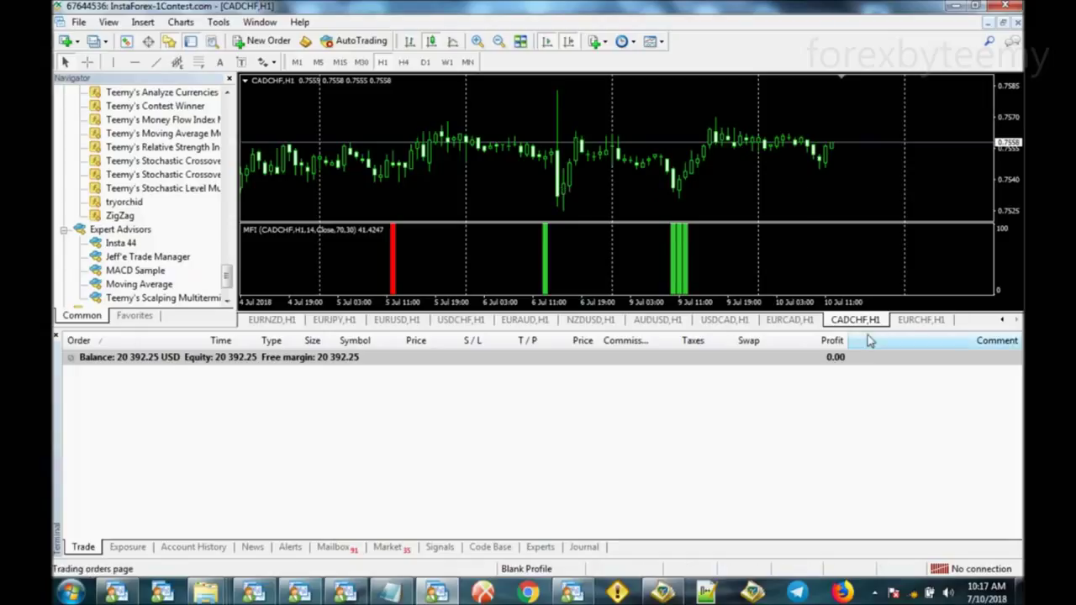
Delete the Analyze Currencies indicator from the EURCAD H1 chart.
click(790, 319)
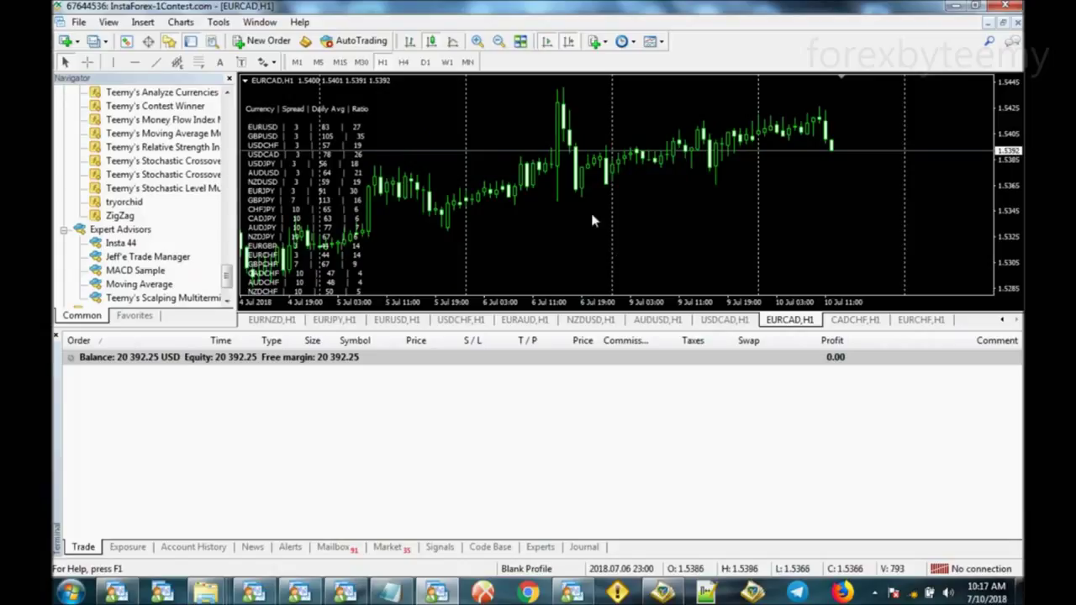
right_click(418, 98)
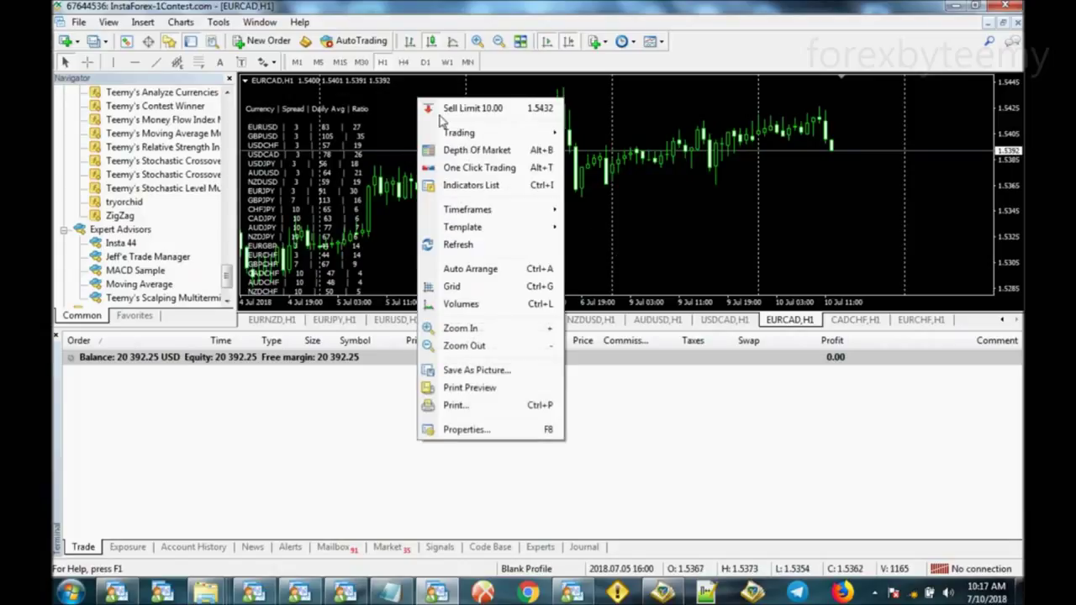
click(484, 187)
click(167, 82)
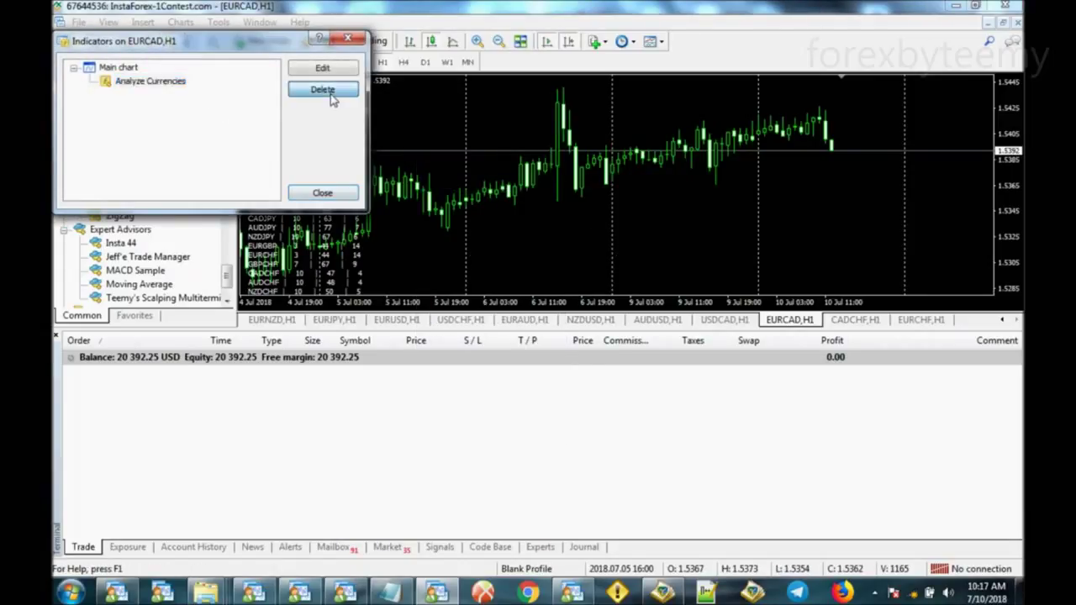
click(326, 90)
click(337, 193)
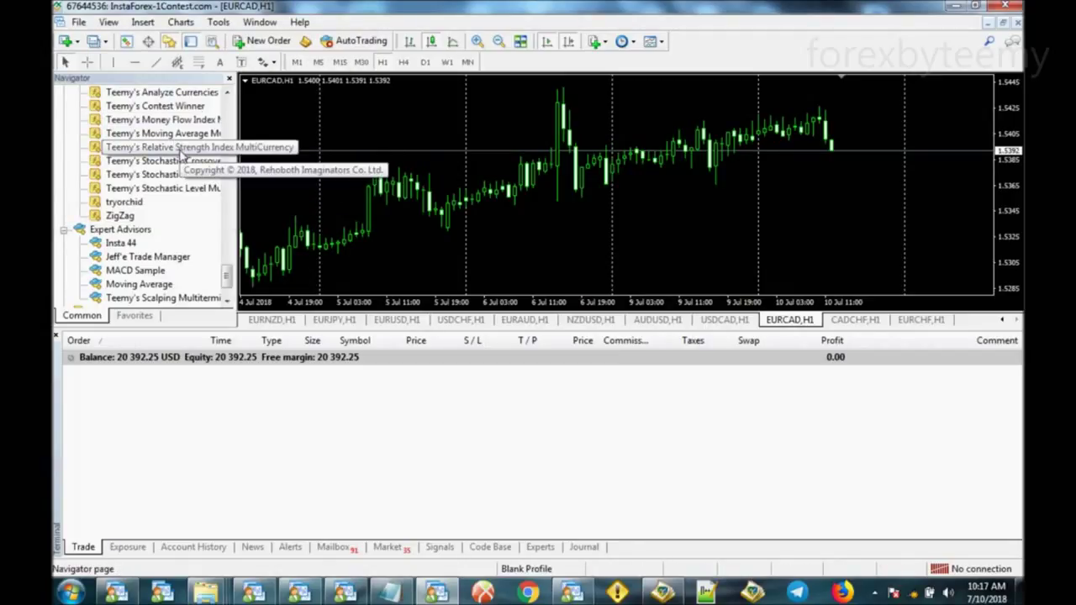
Apply the Teemy's Relative Strength Index MultiCurrency indicator to the EURCAD H1 chart with its default inputs.
drag(351, 133, 352, 133)
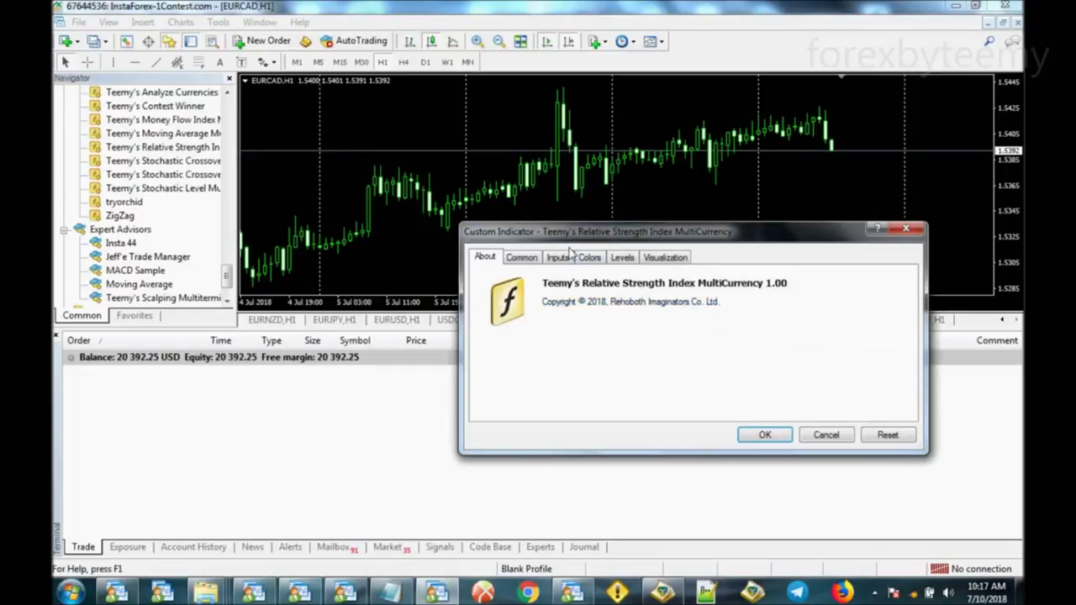
click(558, 257)
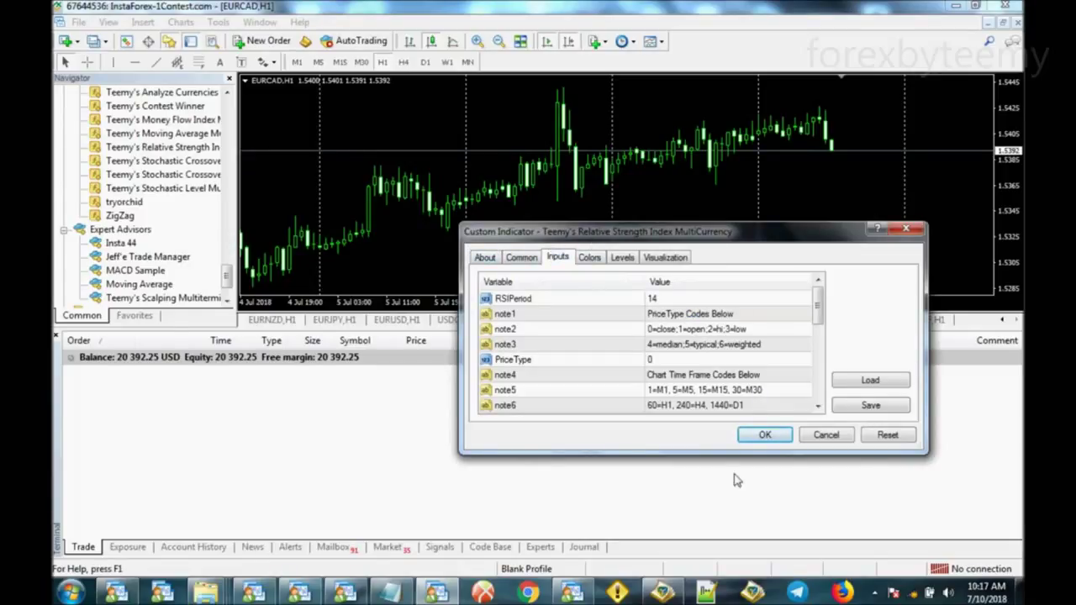
click(765, 435)
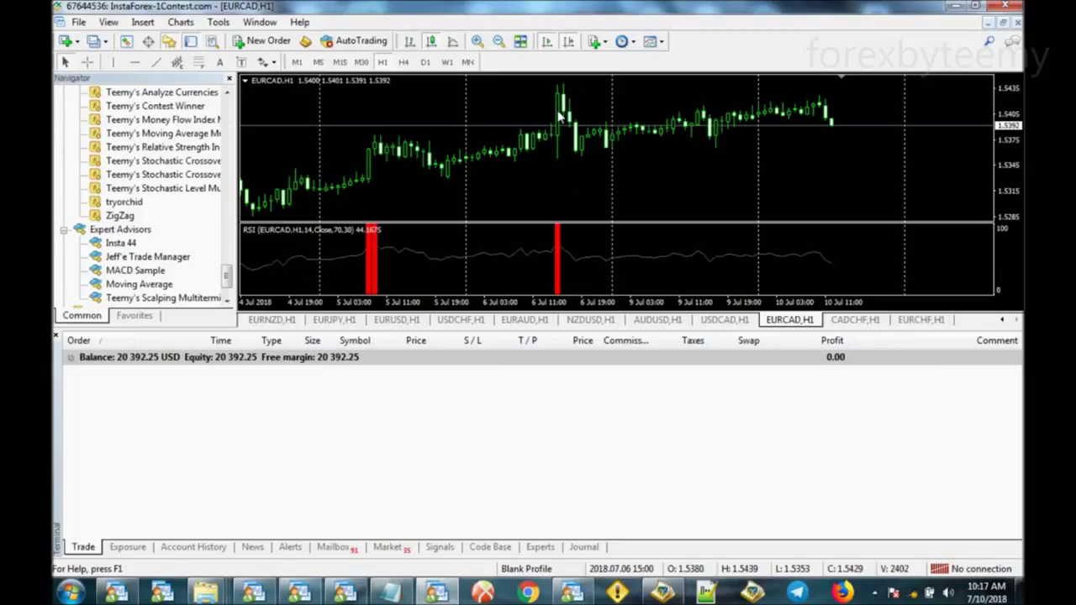
Apply the Teemy's Moving Average Multicurrency indicator to the USDCAD H1 chart with its default inputs.
click(168, 134)
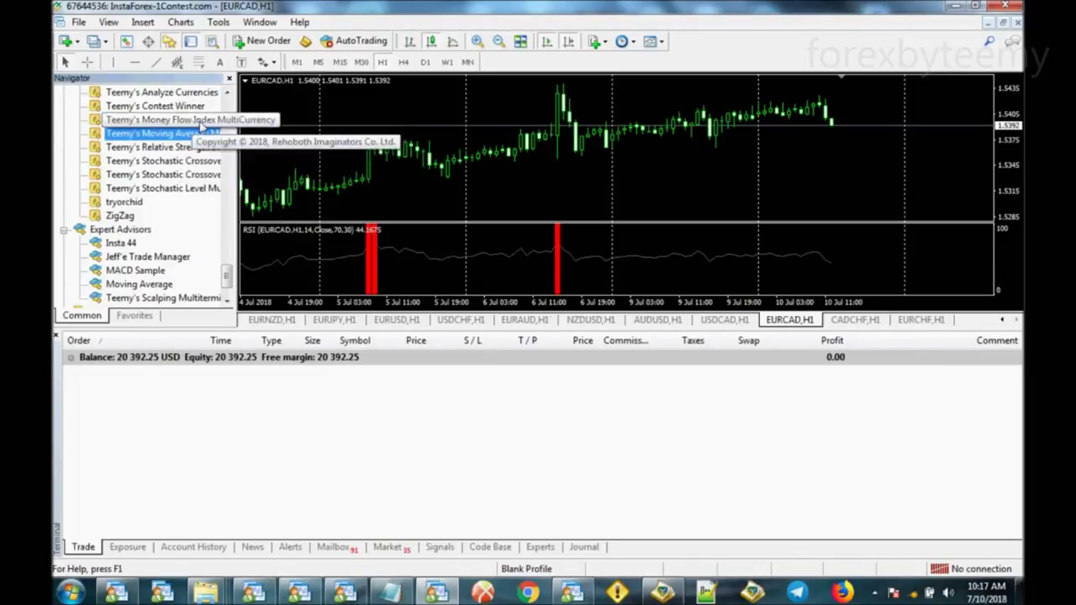
click(722, 322)
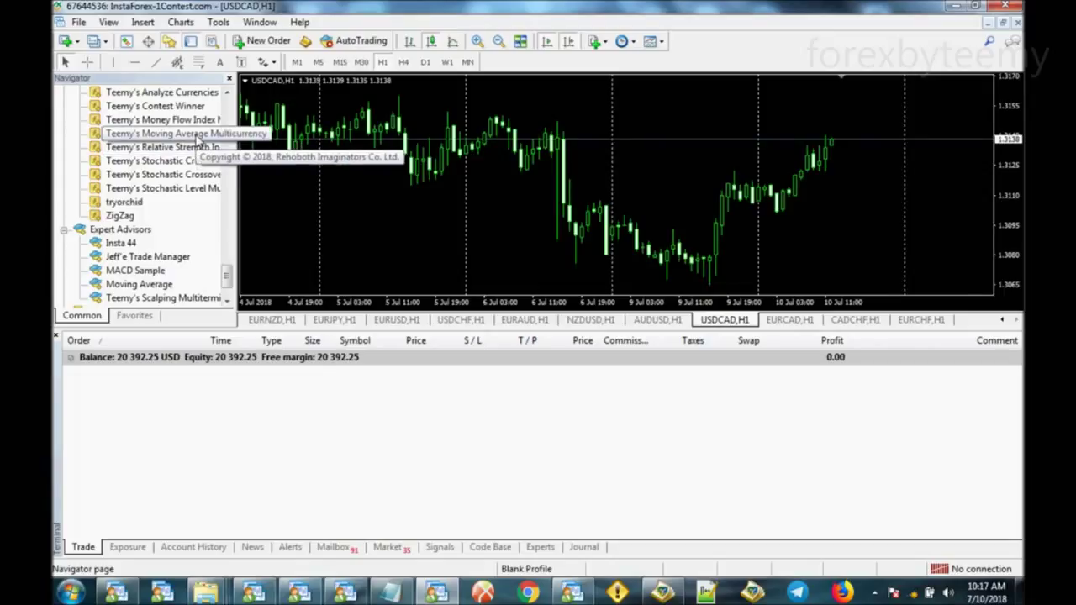
drag(193, 137, 493, 200)
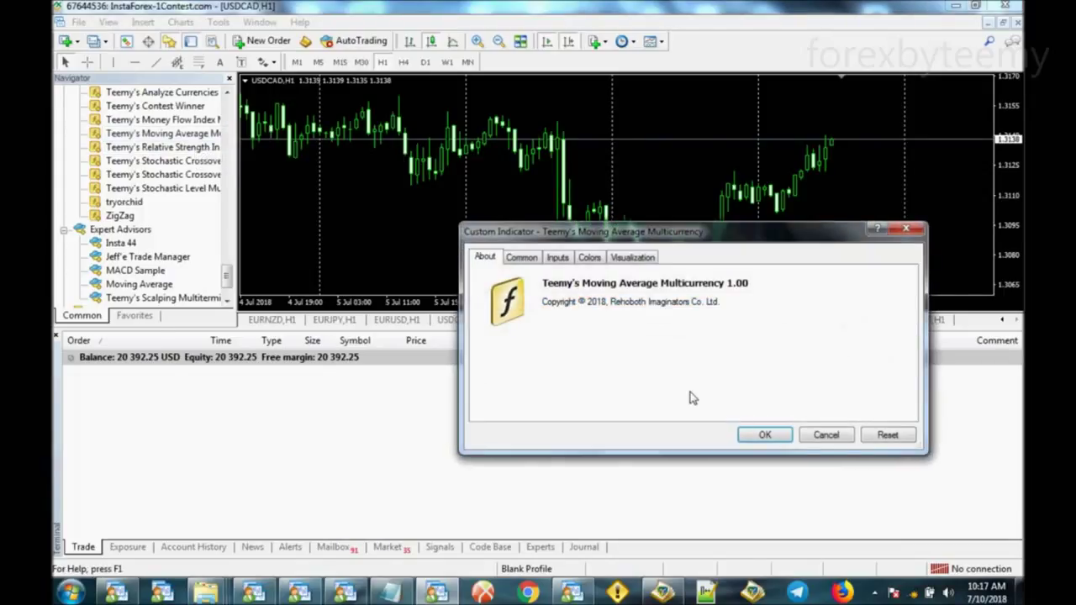
click(550, 260)
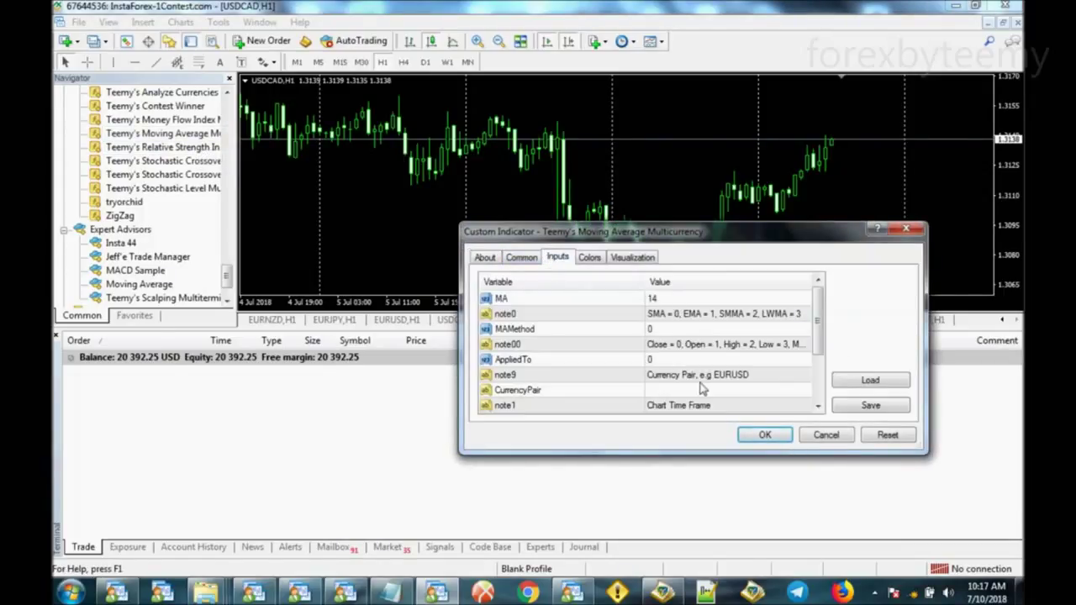
click(764, 435)
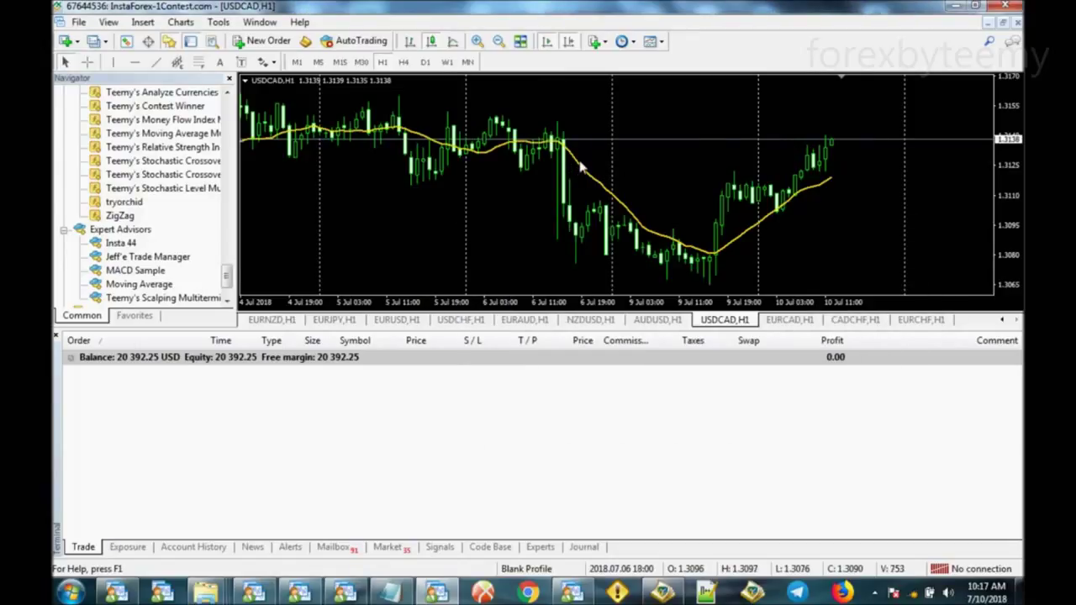
Review the MA, MAMethod and AppliedTo inputs of the Moving Average Multicurrency indicator on USDCAD, including the notes listing their option values.
mouse_move(580, 169)
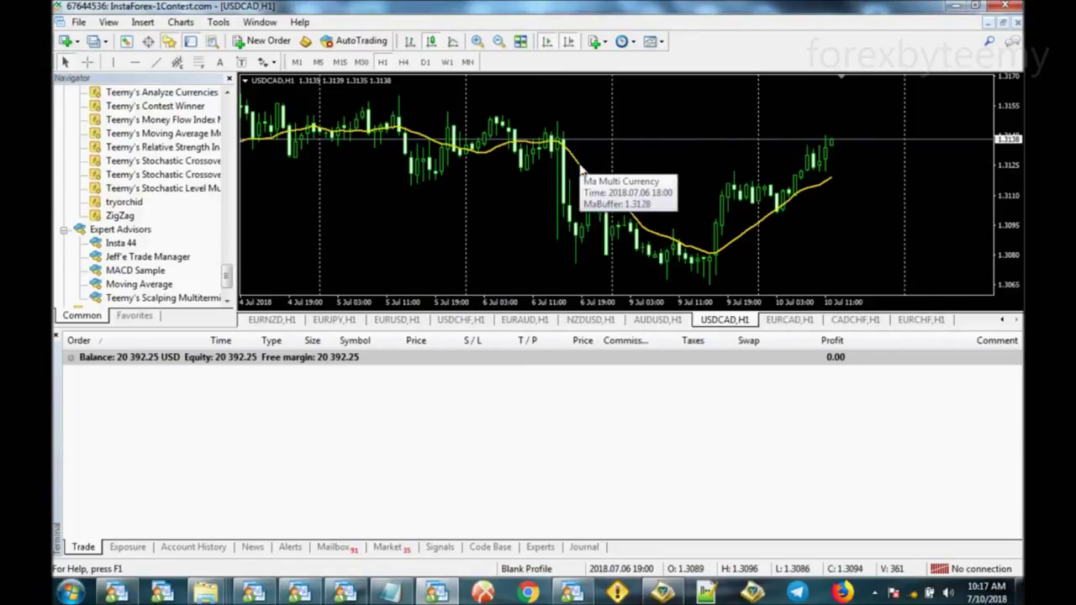
double_click(751, 235)
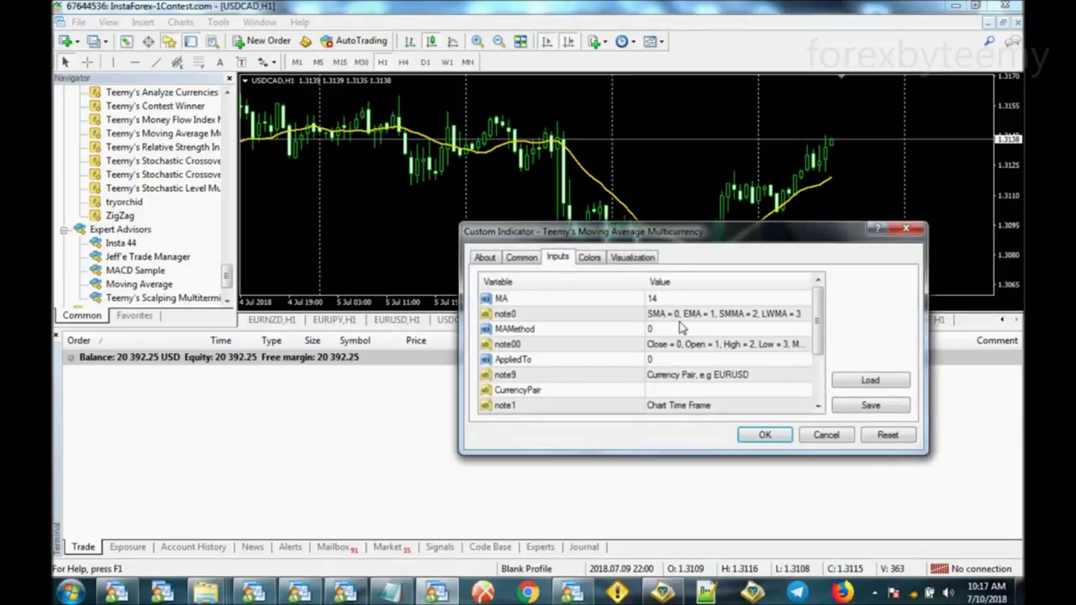
click(686, 328)
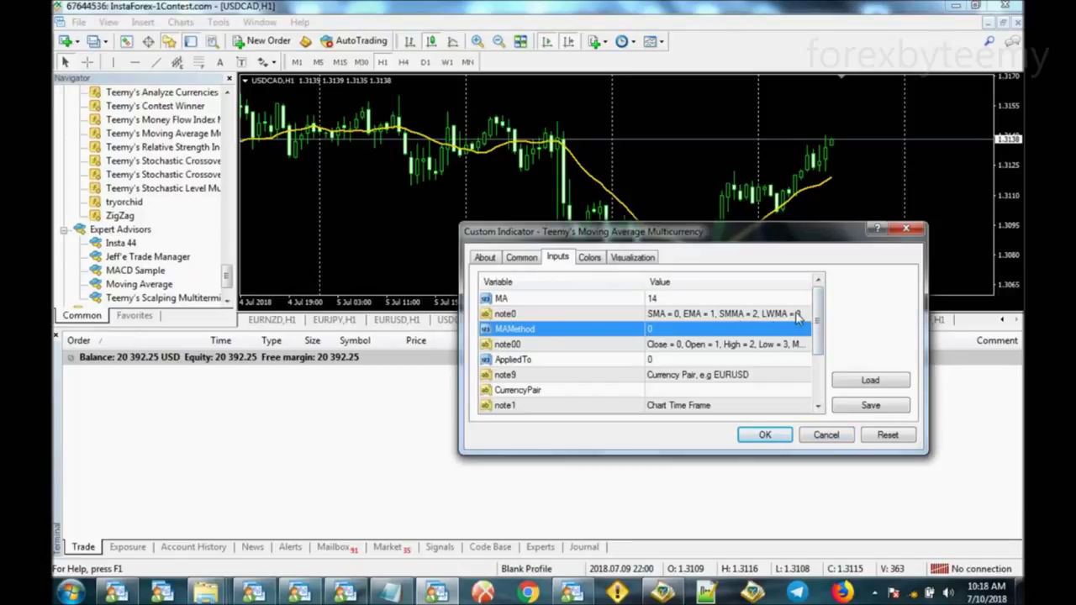
click(670, 353)
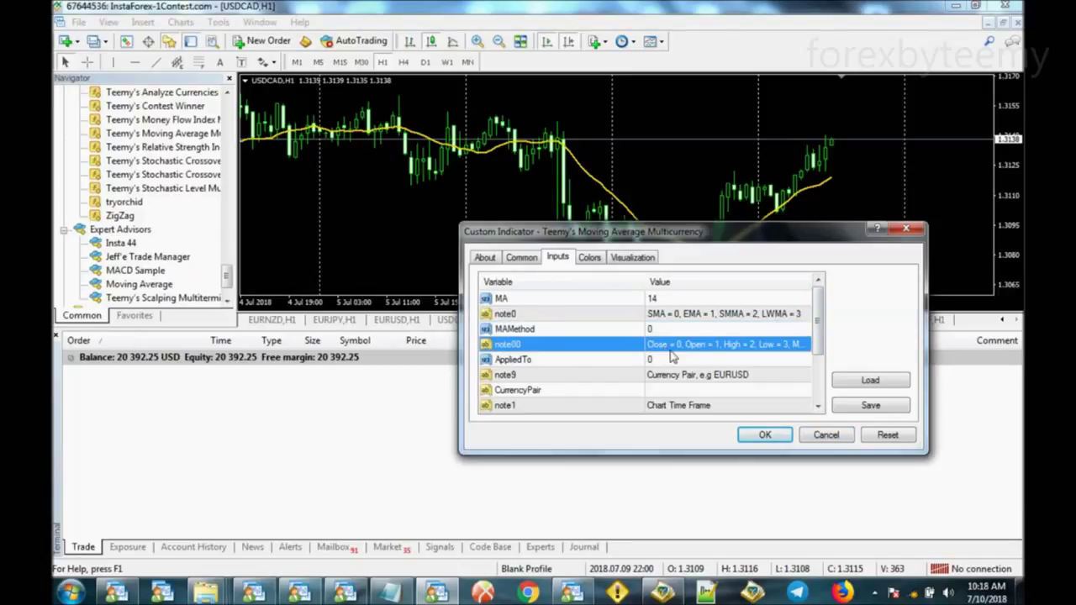
click(778, 351)
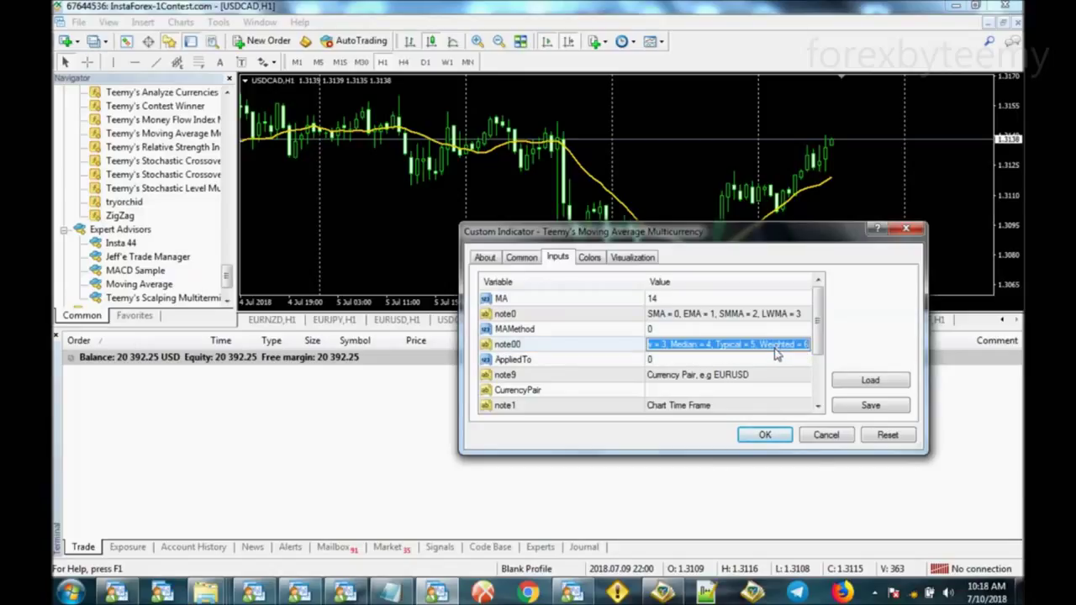
drag(780, 353, 831, 353)
drag(743, 353, 767, 360)
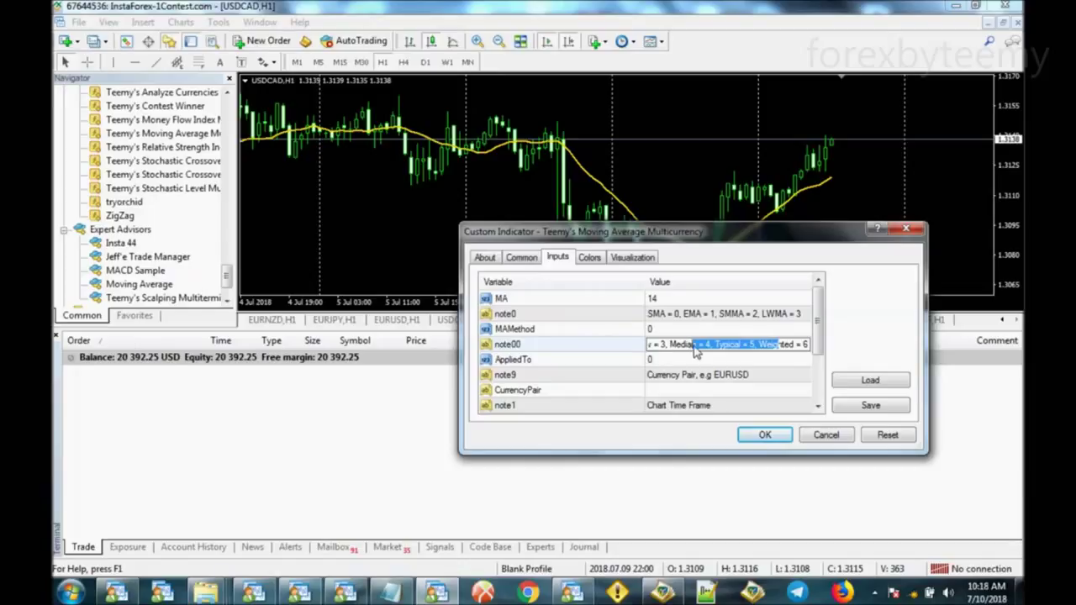
click(763, 362)
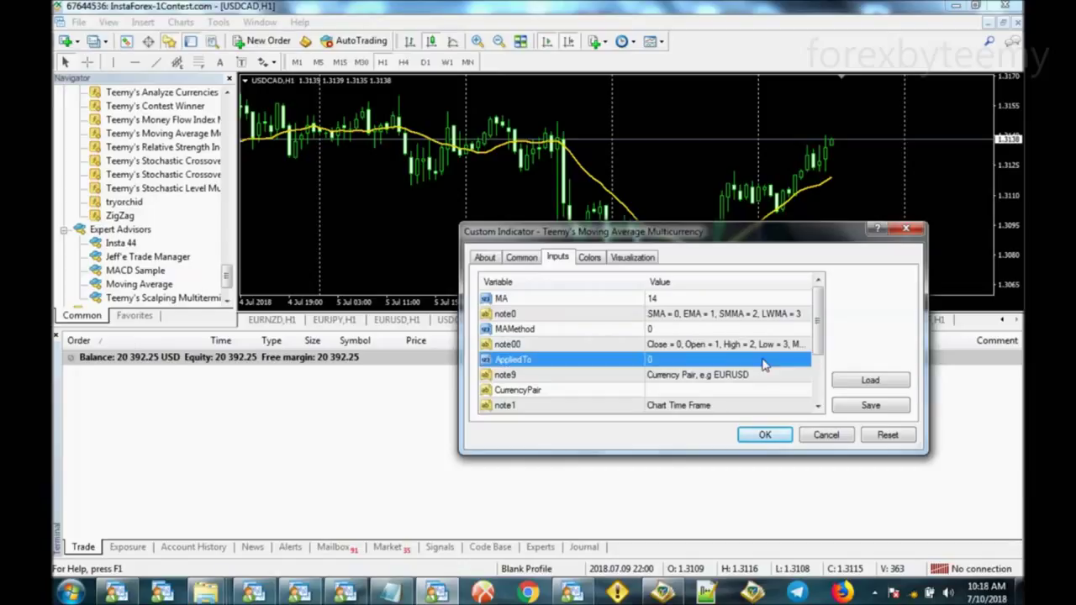
Review the Moving Average indicator's CurrencyPair input and the notes listing the chart time frame codes.
click(698, 392)
scroll(710, 334, down, 1)
scroll(711, 334, down, 2)
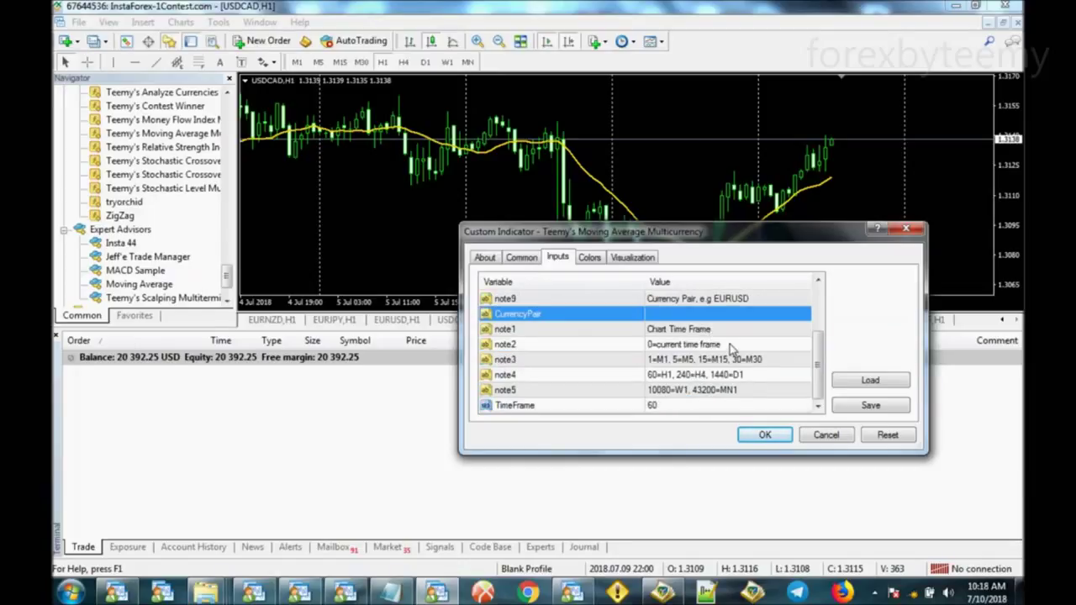
scroll(731, 349, up, 3)
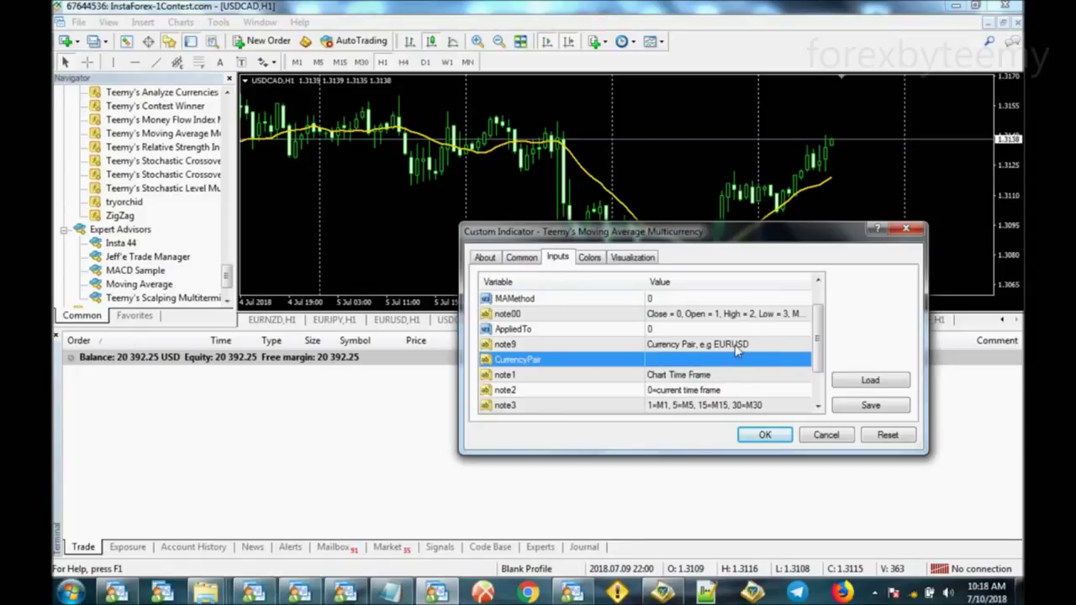
click(737, 351)
click(749, 357)
scroll(753, 346, down, 1)
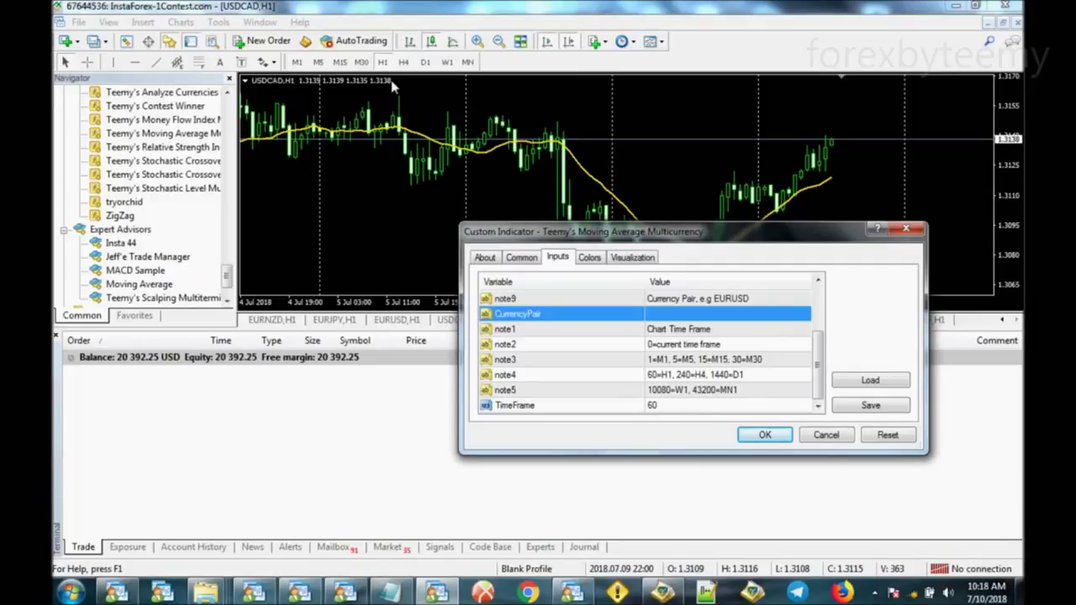
Change the Moving Average Multicurrency indicator's TimeFrame input and apply the new setting to the USDCAD H1 chart.
click(711, 406)
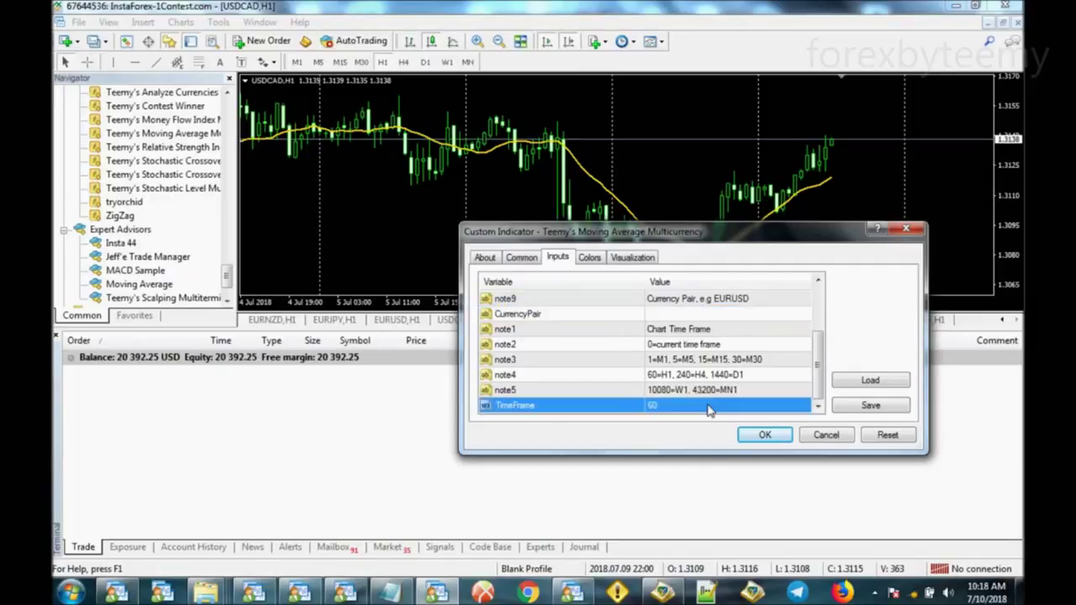
click(708, 407)
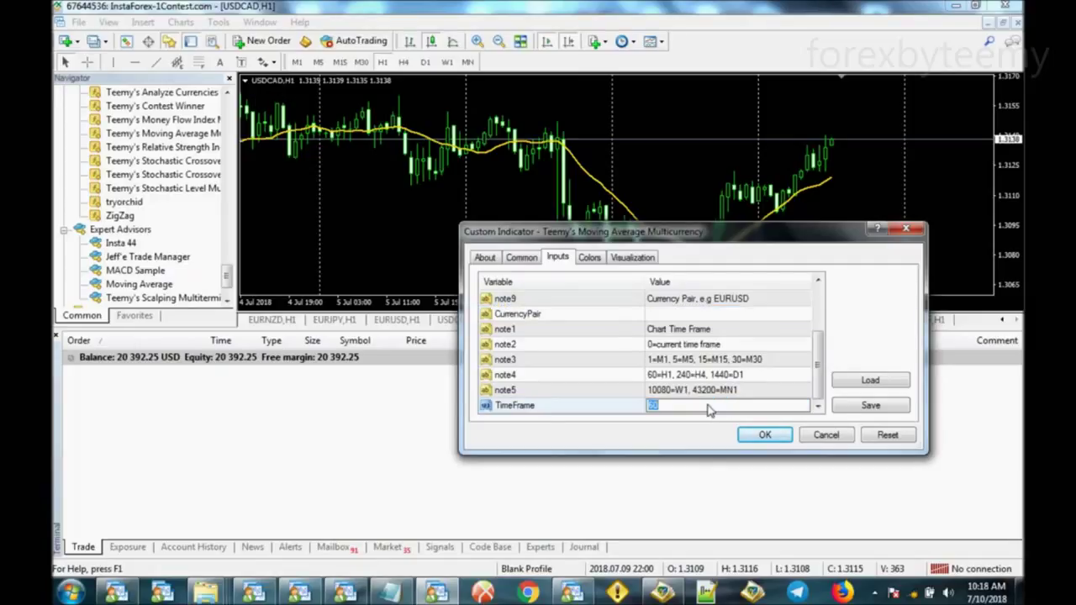
click(762, 437)
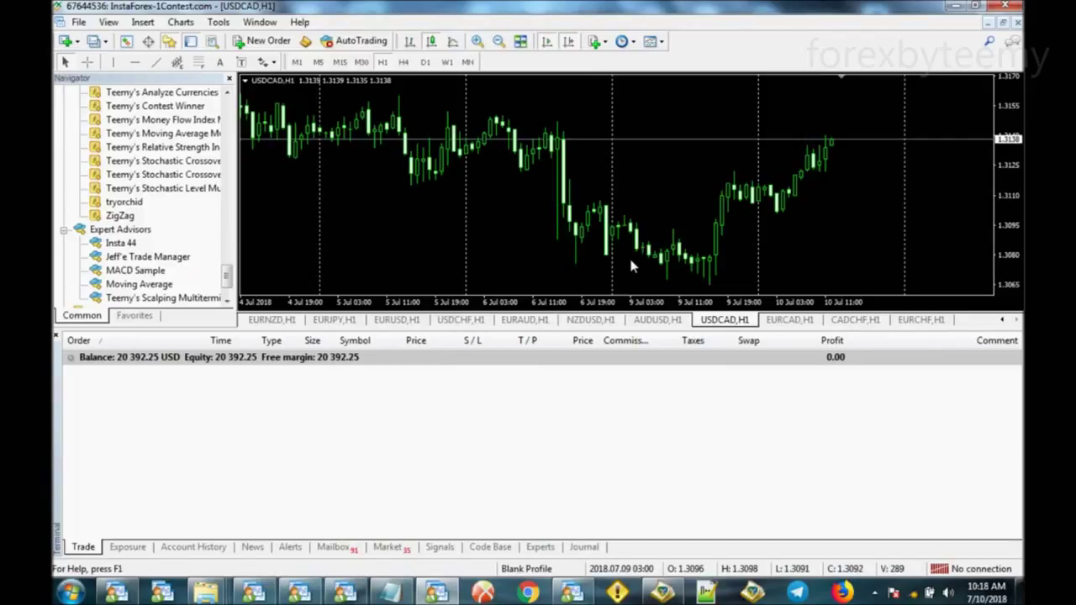
Switch the USDCAD chart to H4 and back to H1, and reapply the Moving Average indicator's settings.
drag(1009, 114, 1009, 160)
drag(1015, 225, 1016, 156)
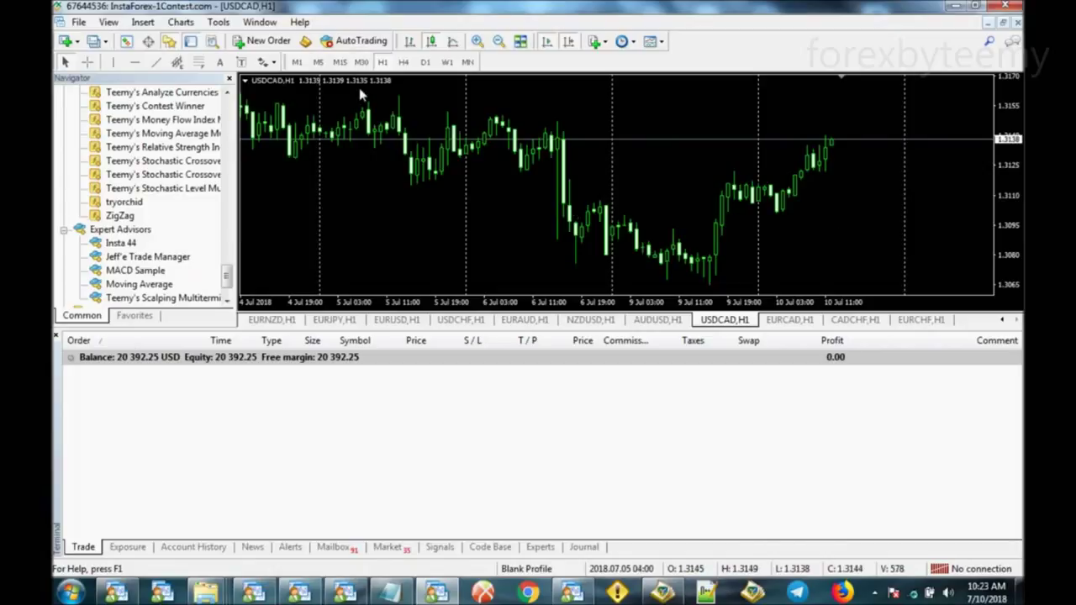
click(404, 61)
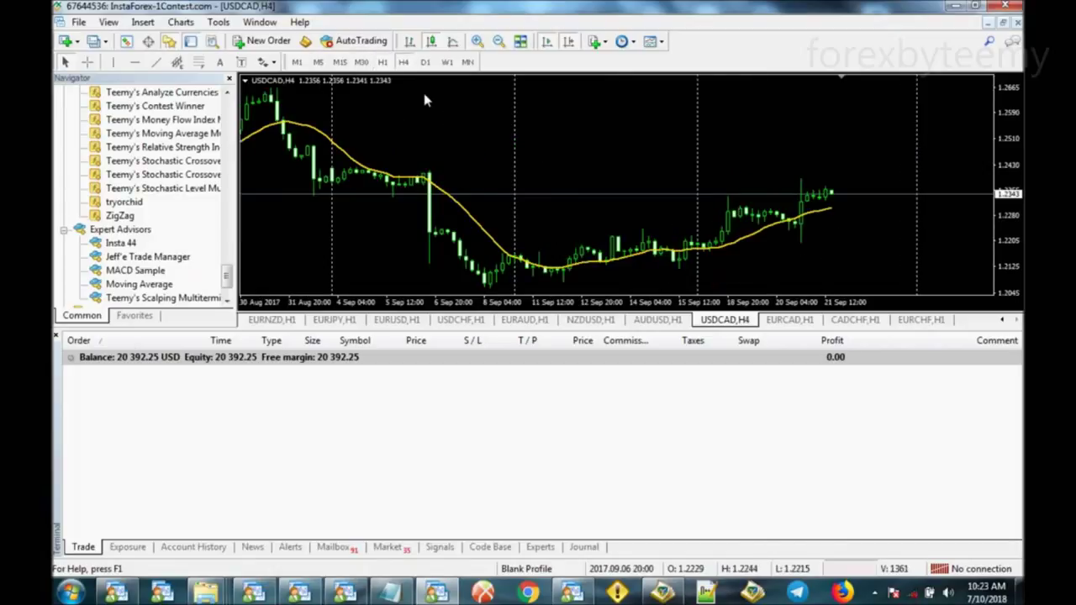
click(383, 62)
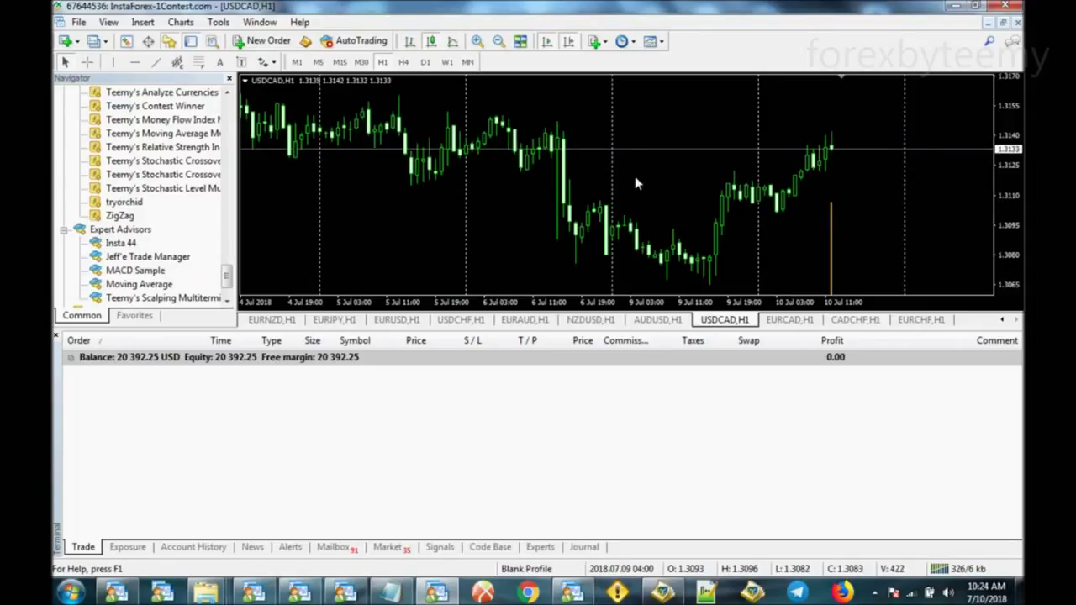
double_click(832, 211)
click(762, 435)
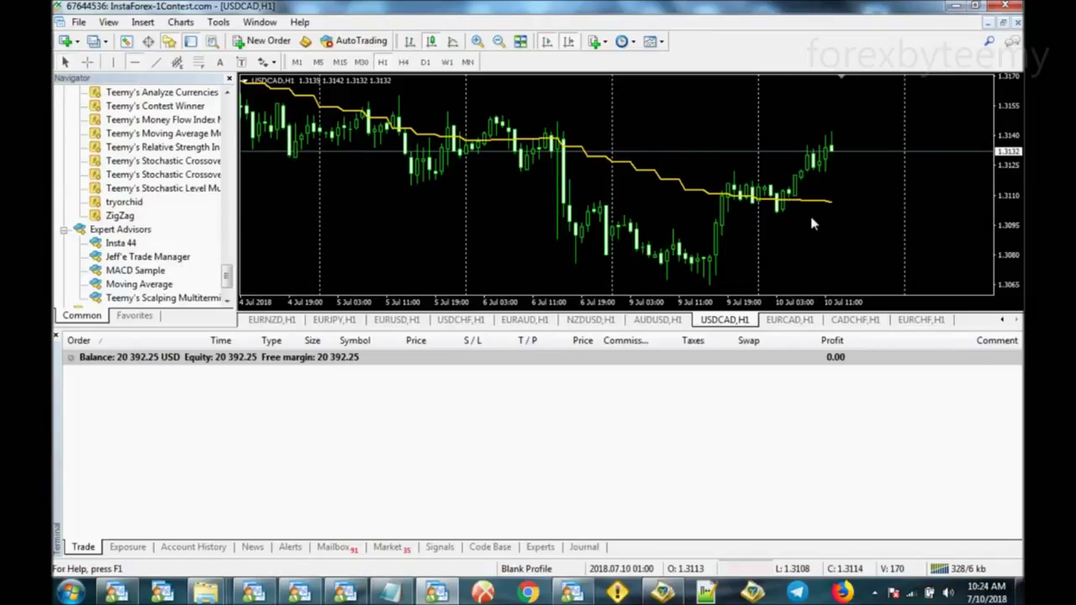
Place a horizontal line at about 1.3106 at the moving average's latest value on H1 and compare it on the H4 chart.
mouse_move(835, 209)
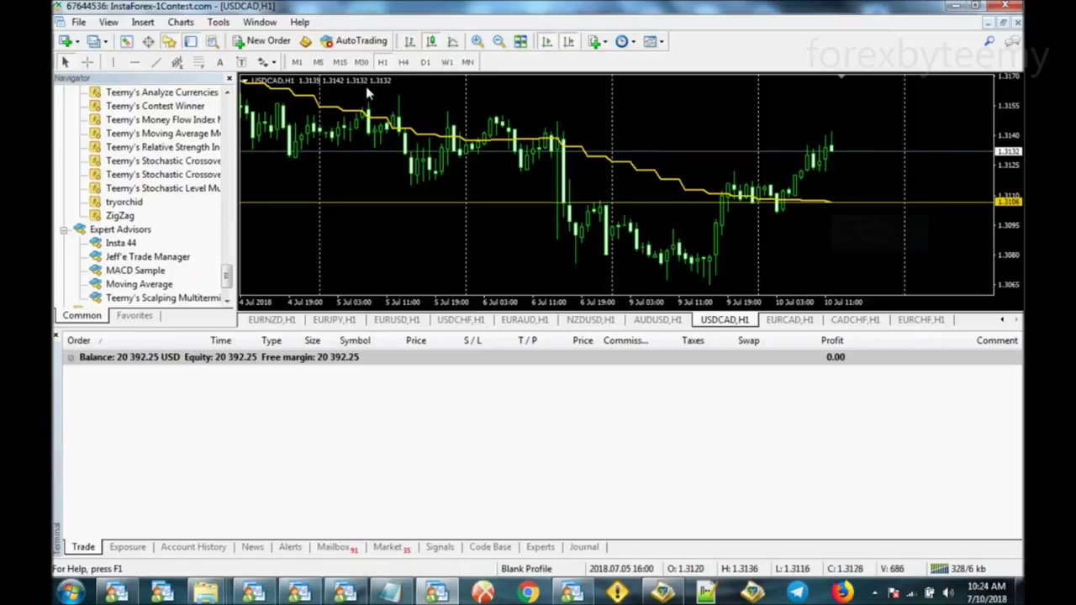
click(405, 64)
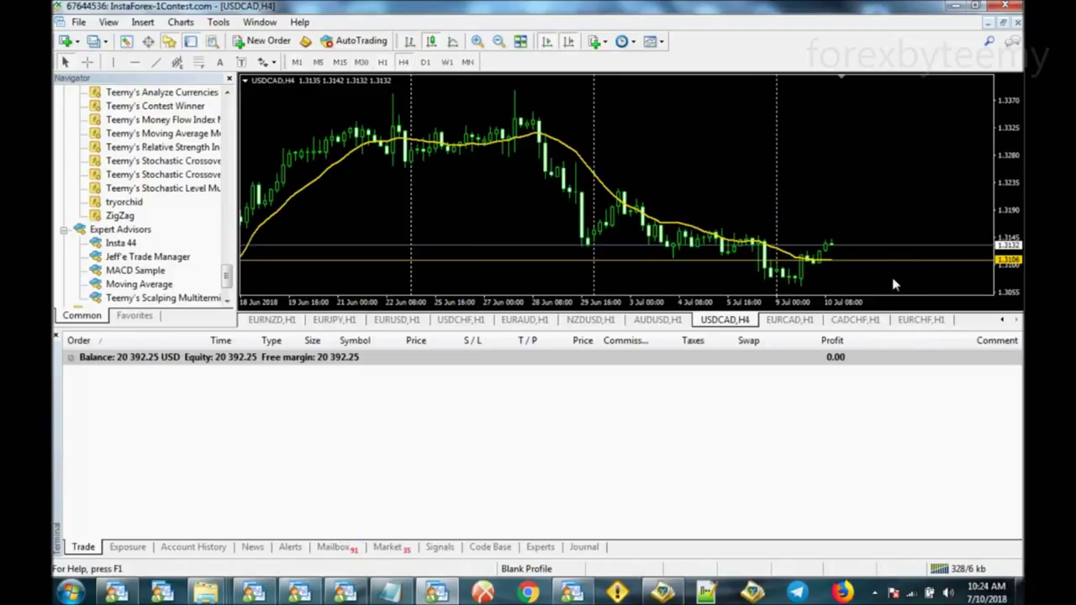
mouse_move(832, 269)
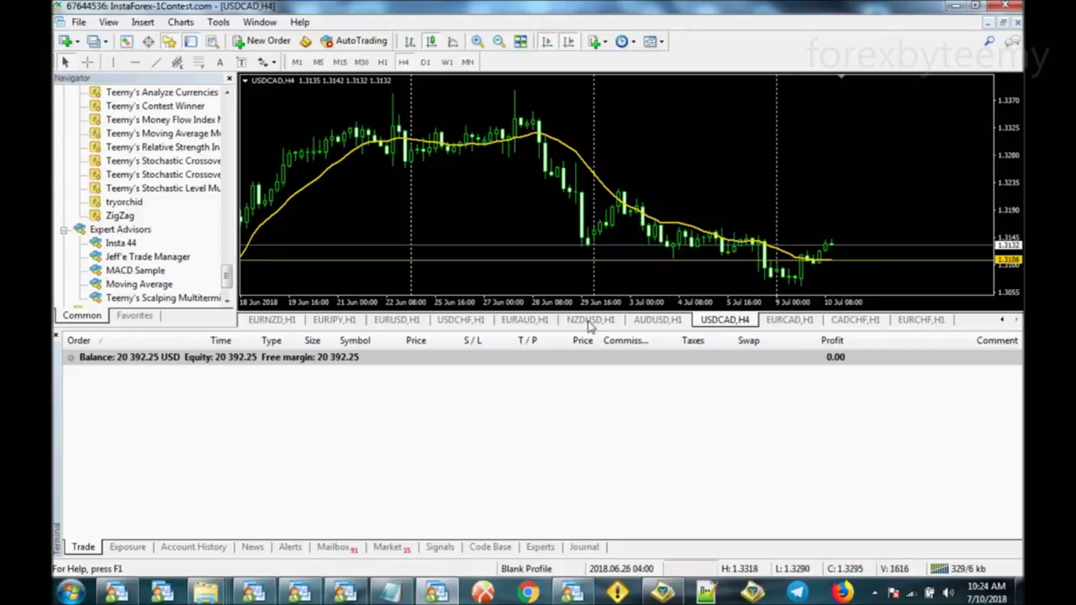
Apply Teemy's Stochastic Crossover Extreme MultiCurrency with default inputs to the AUDUSD H1 chart and inspect its signals with the crosshair.
click(790, 320)
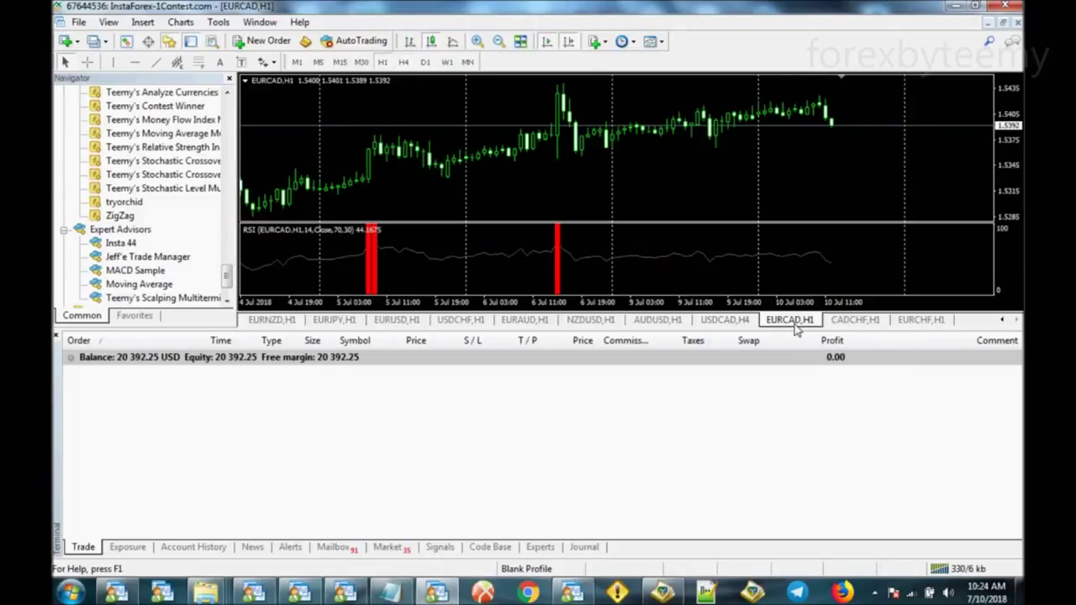
click(733, 323)
click(660, 323)
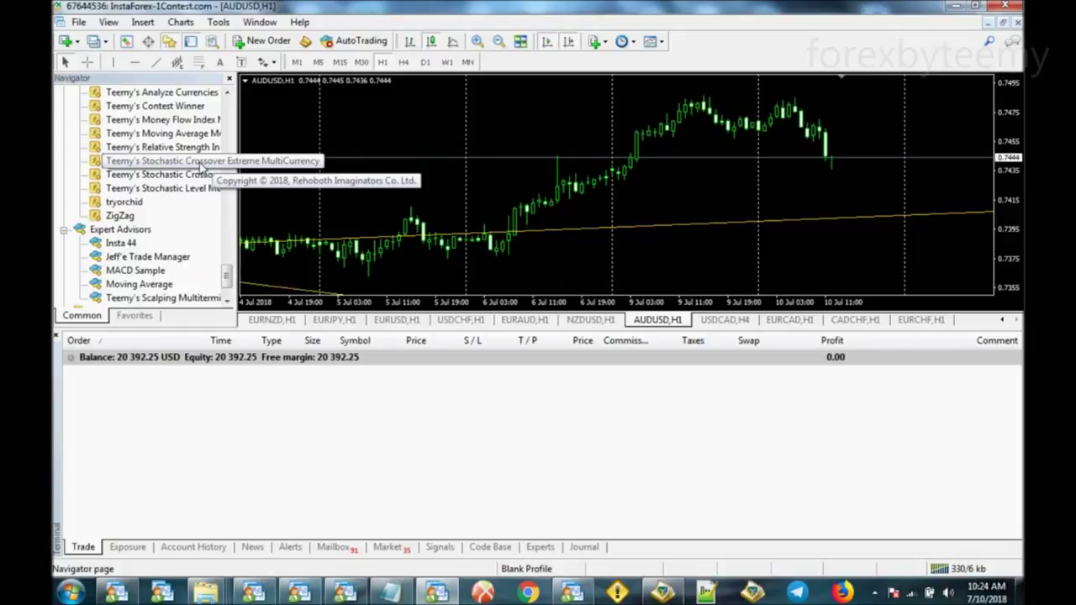
drag(202, 168, 560, 165)
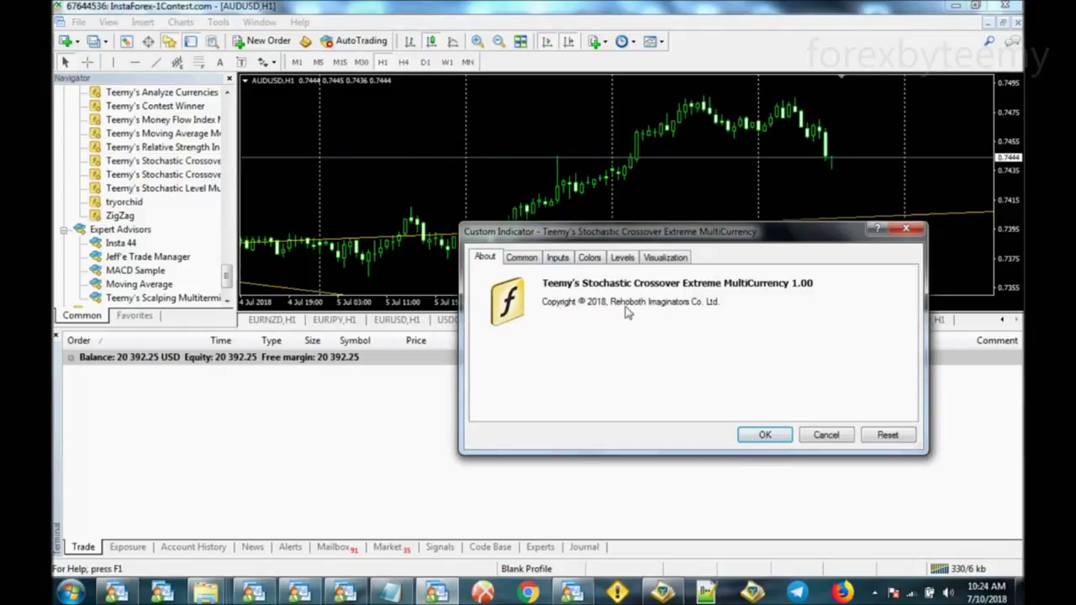
click(763, 438)
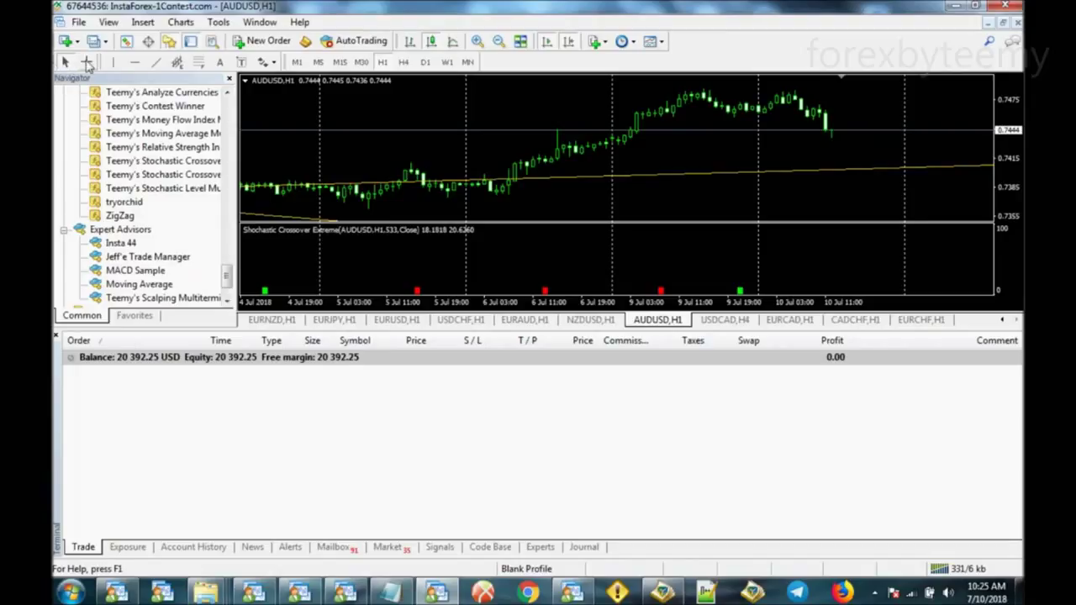
middle_click(418, 147)
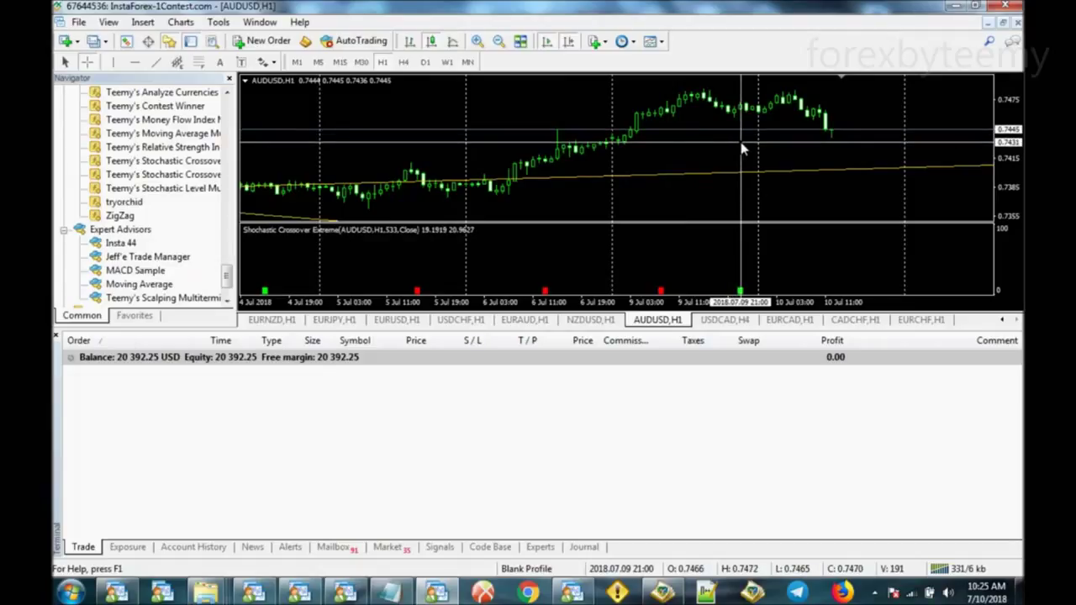
click(332, 244)
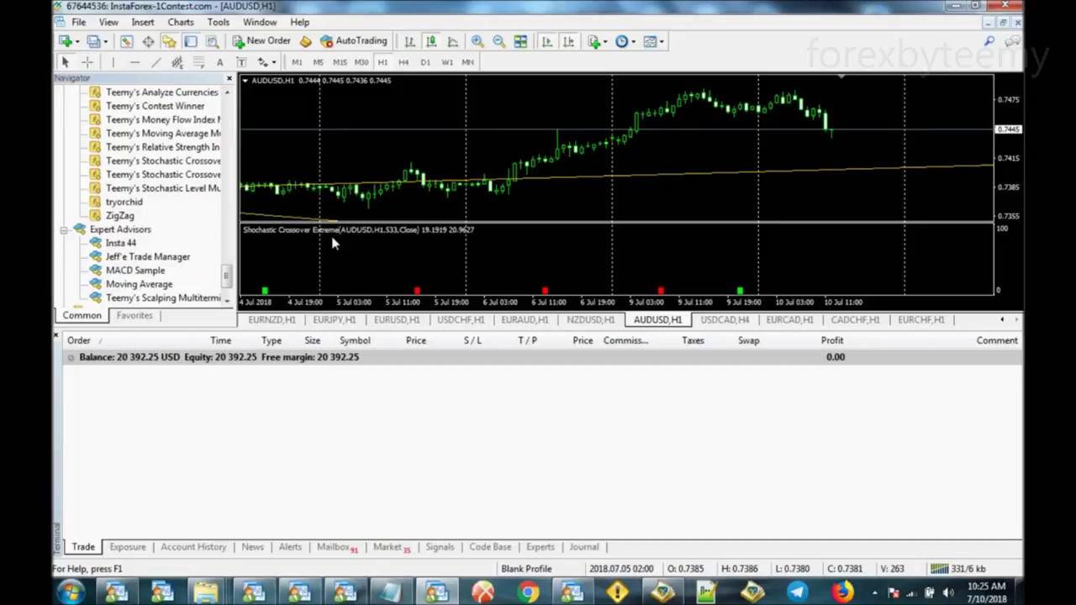
Add the Stochastic Oscillator (5,3,3) to the AUDUSD H1 chart and compare its crossovers with the red and green signals using the crosshair.
scroll(328, 240, up, 2)
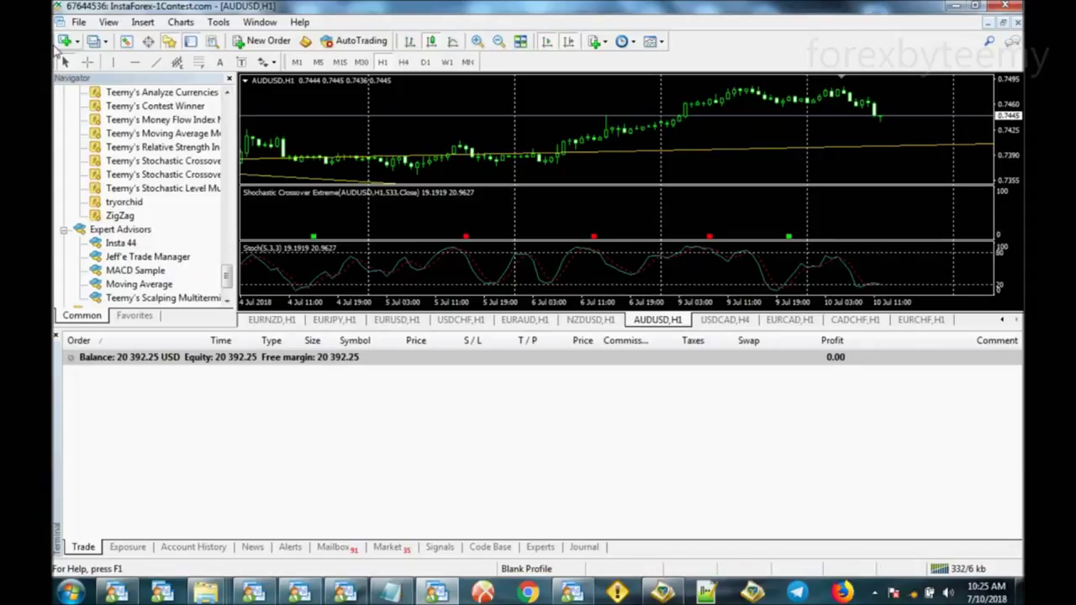
click(86, 61)
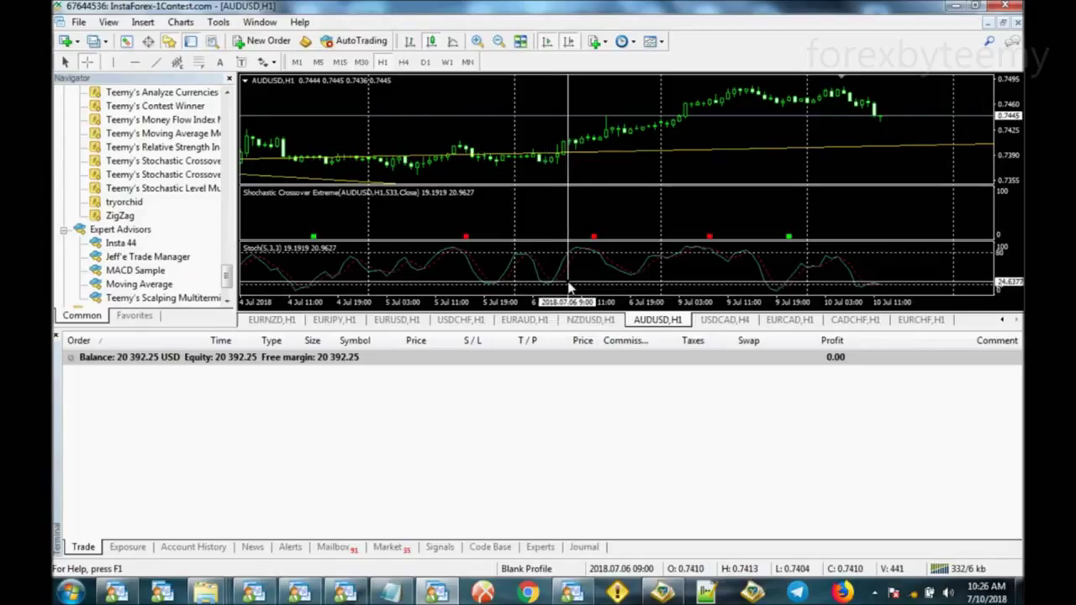
mouse_move(595, 251)
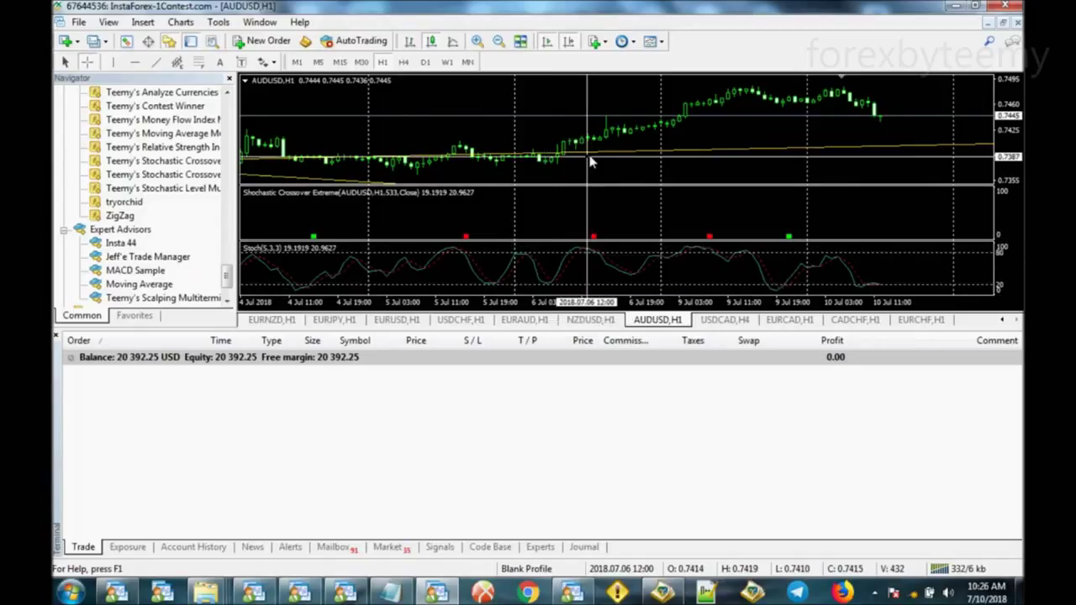
mouse_move(712, 252)
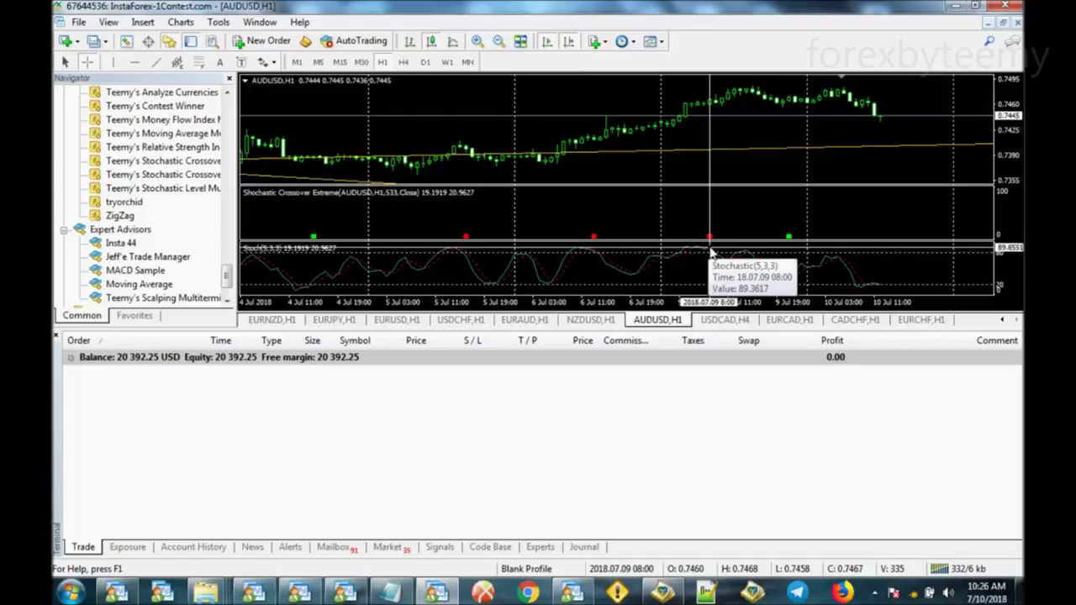
click(792, 290)
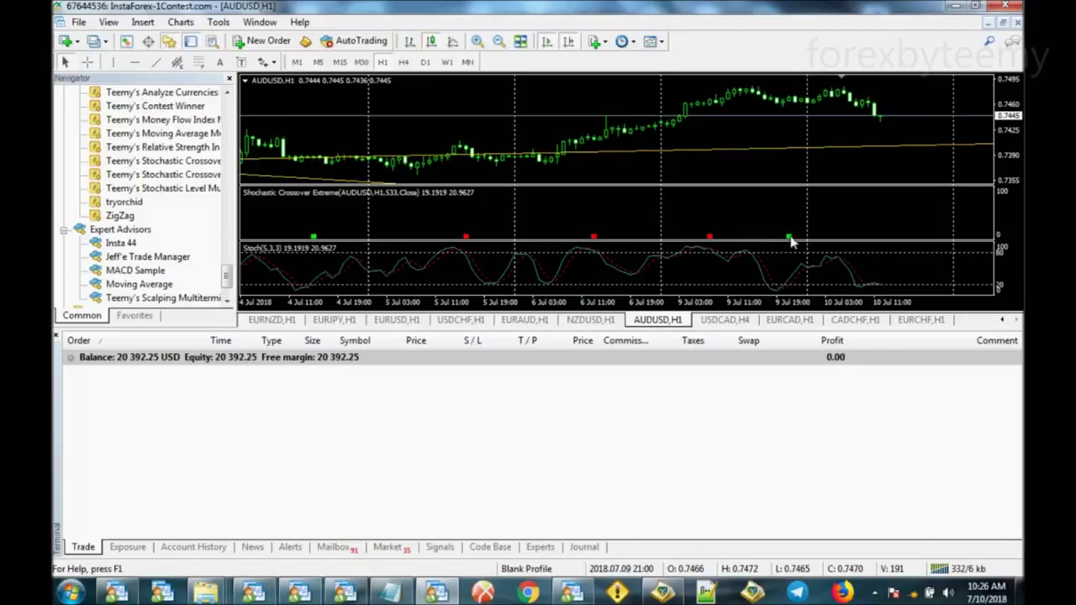
Delete the Stochastic Crossover Extreme indicator window from the AUDUSD H1 chart.
double_click(791, 242)
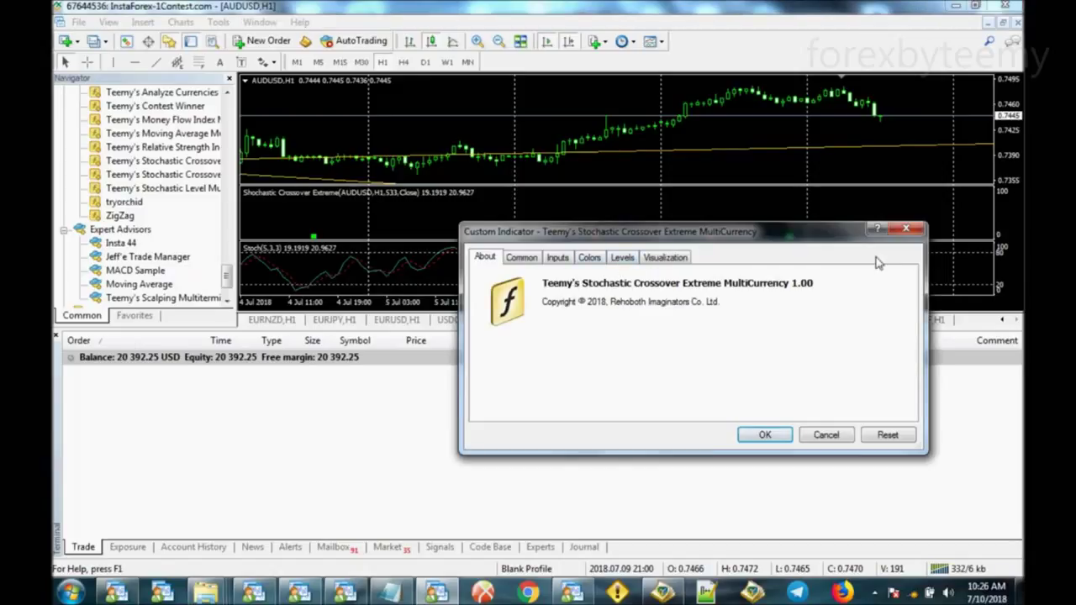
click(920, 229)
right_click(582, 212)
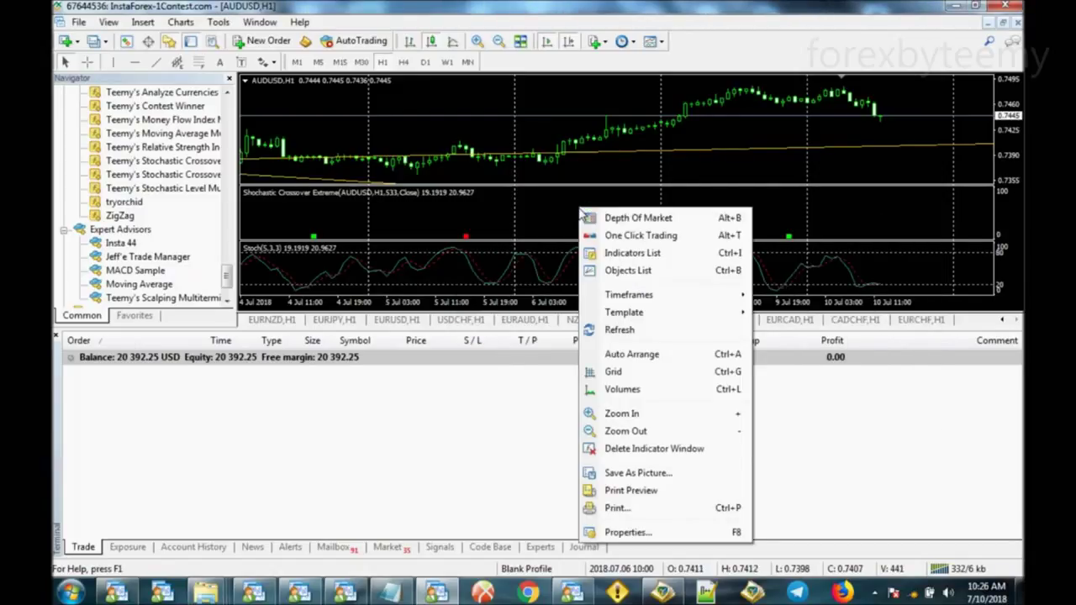
click(665, 449)
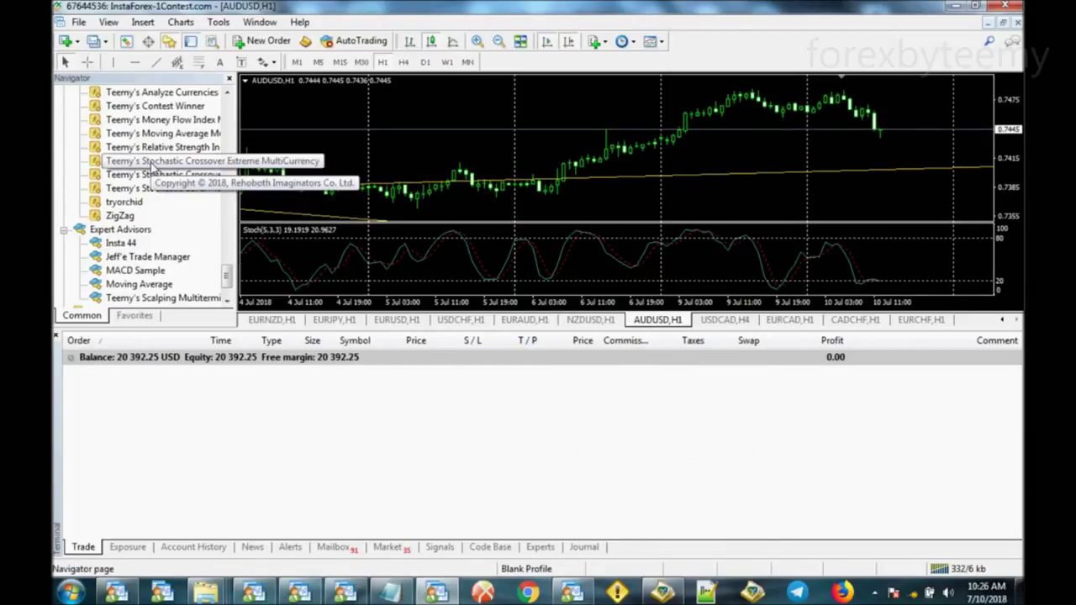
Apply Teemy's Stochastic Crossover Extreme MultiCurrency inside the AUDUSD H1 chart's Stochastic (5,3,3) window and set its Height to 50.
drag(154, 168, 375, 266)
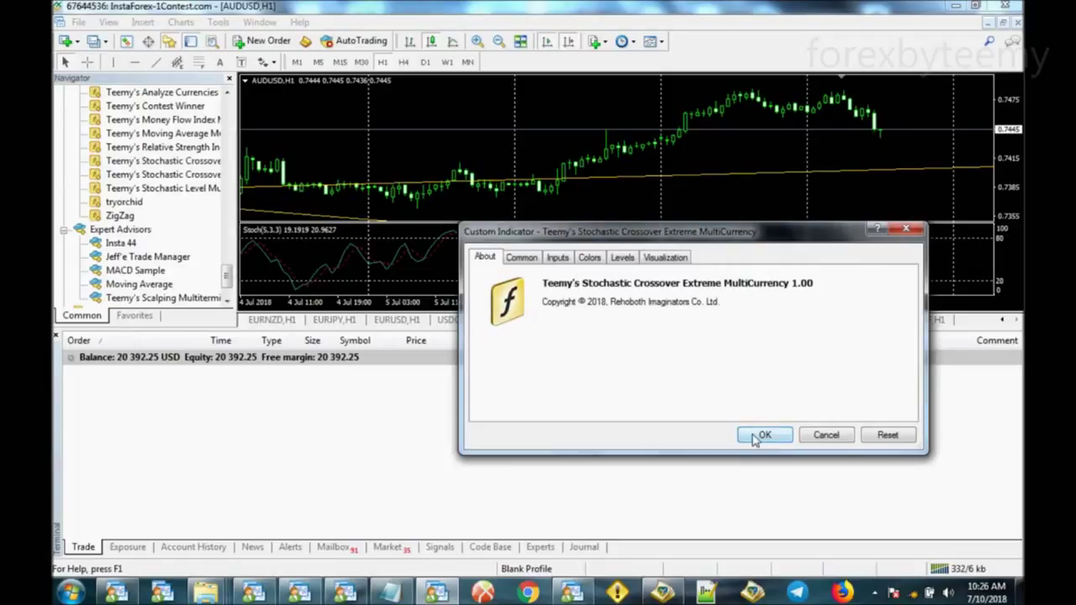
click(762, 436)
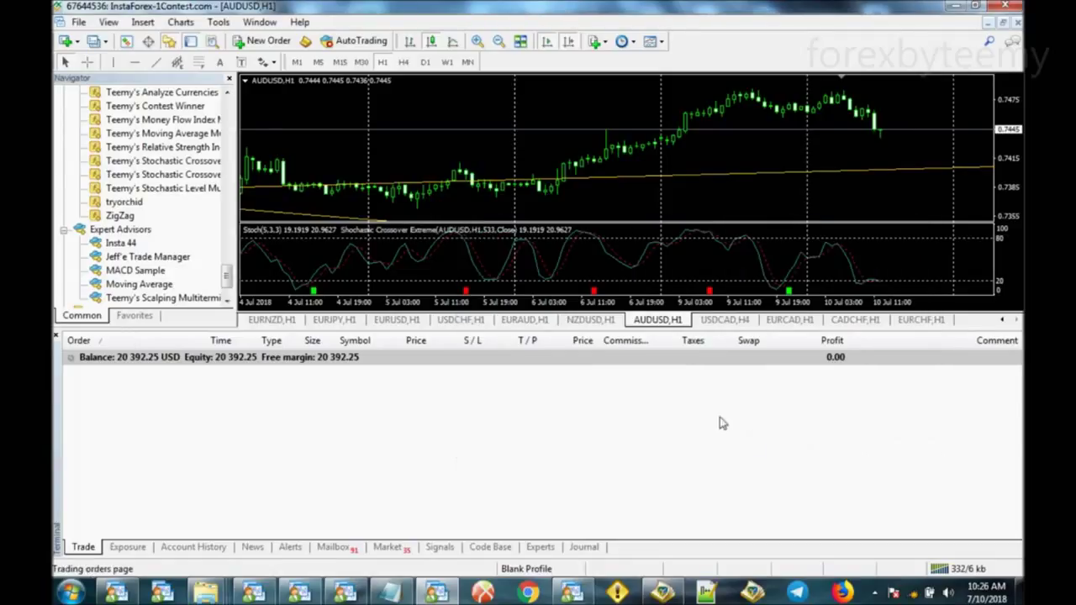
double_click(468, 292)
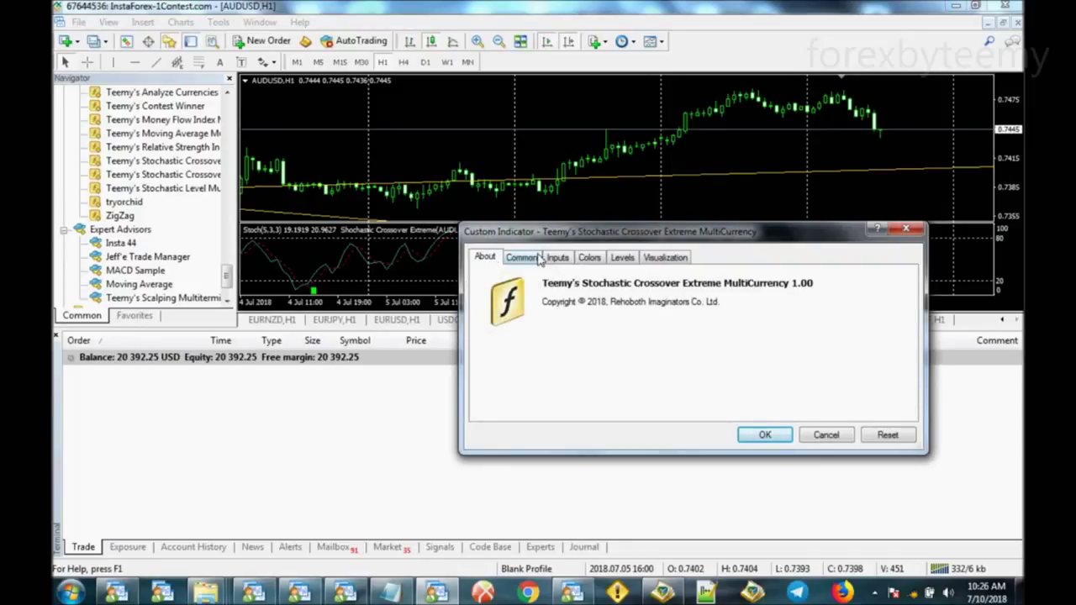
click(558, 258)
double_click(672, 304)
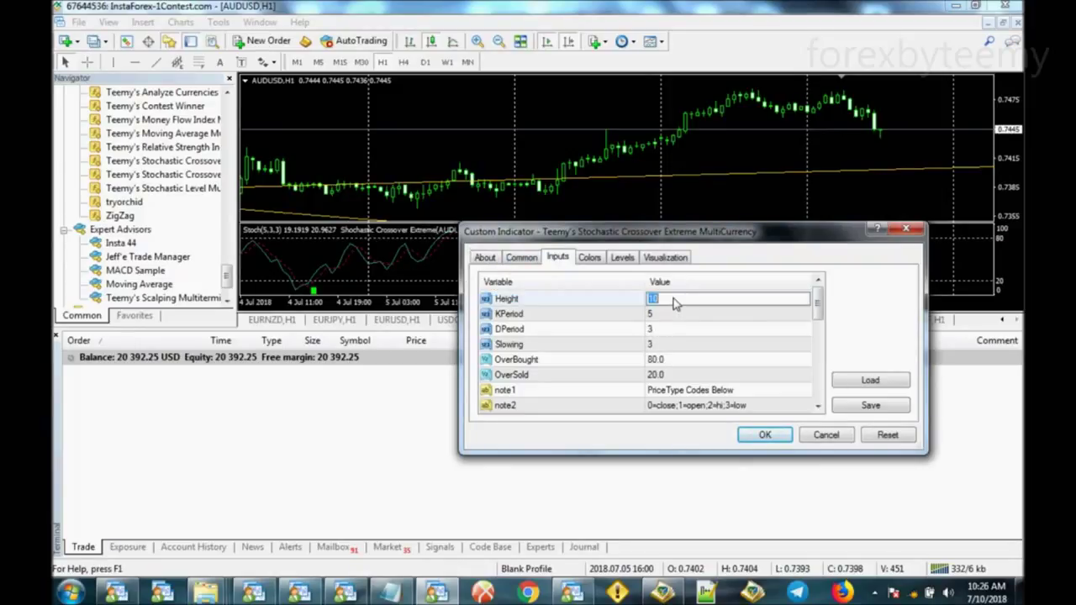
text(50)
click(764, 435)
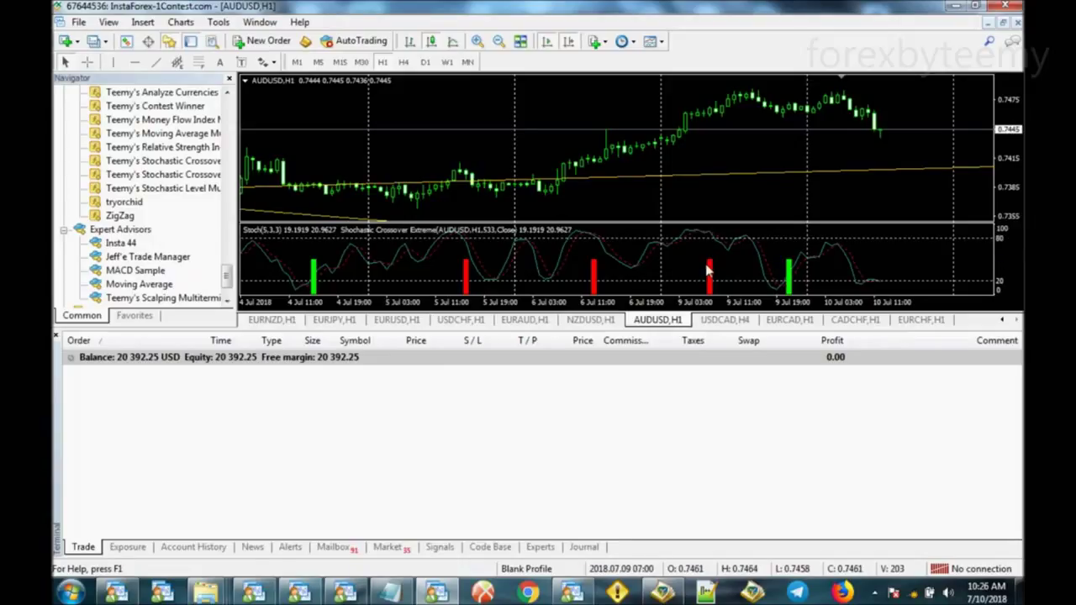
Set the Height input of the Stochastic Crossover Extreme indicator to 10.
mouse_move(709, 277)
double_click(711, 270)
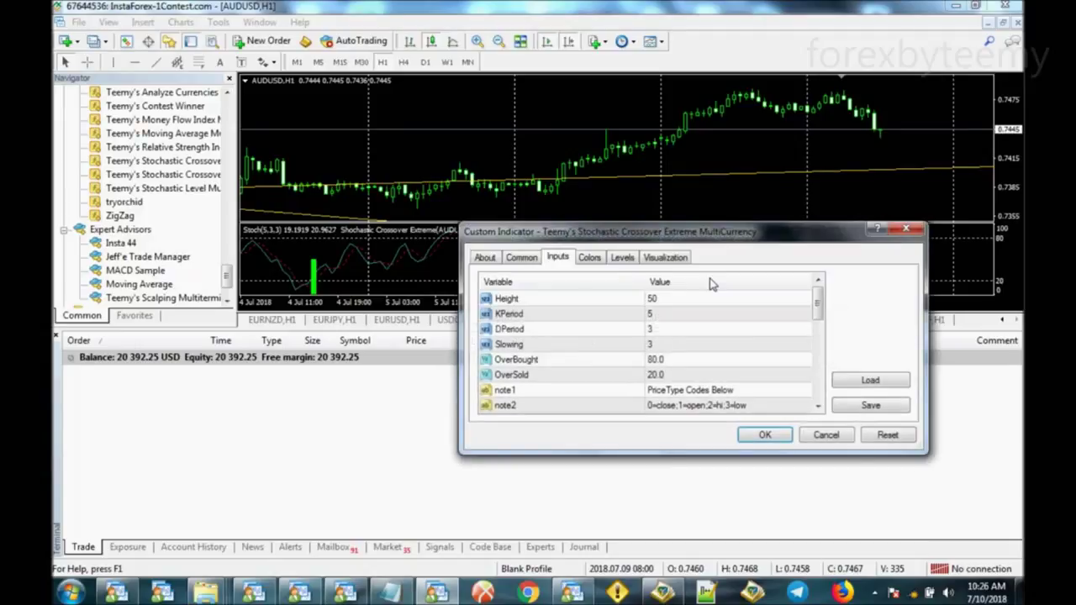
click(766, 436)
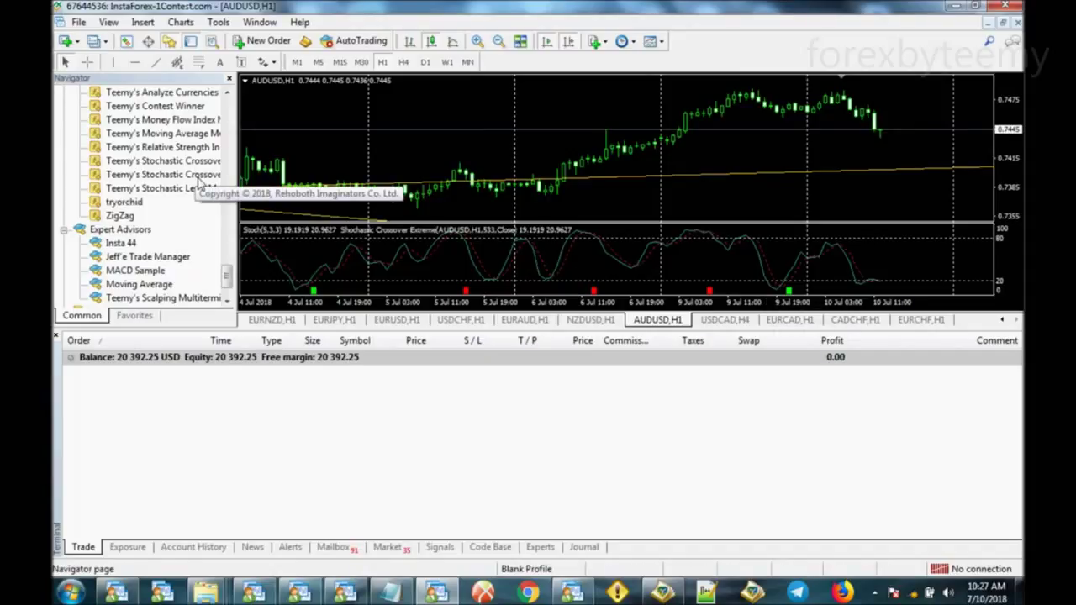
Apply Teemy's Stochastic Crossover MultiCurrency with default inputs to the NZDUSD H1 chart and inspect its signals with the crosshair.
drag(200, 181, 421, 137)
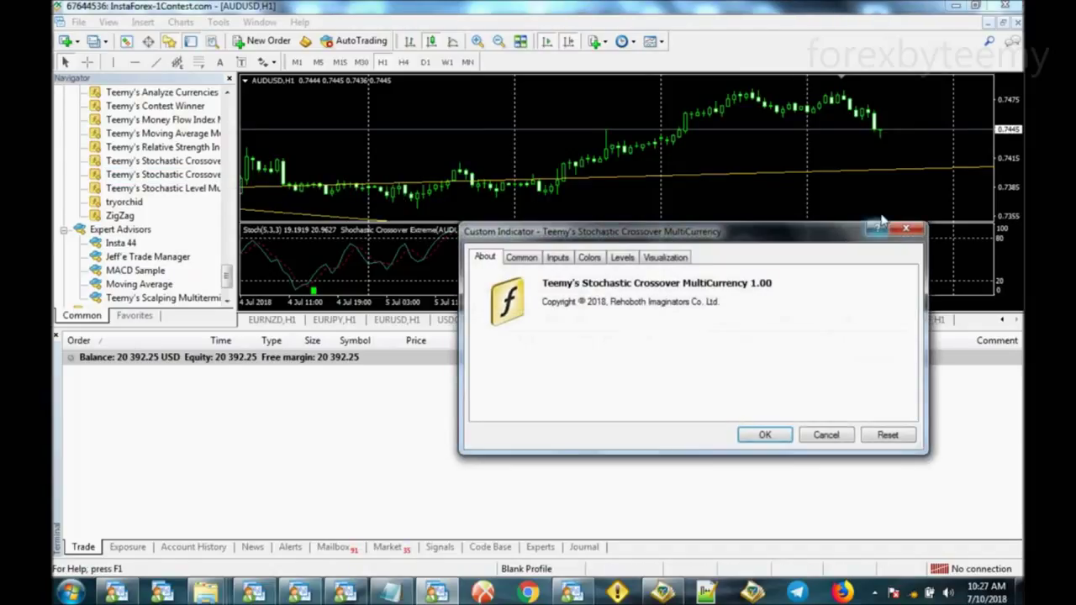
click(907, 228)
click(607, 323)
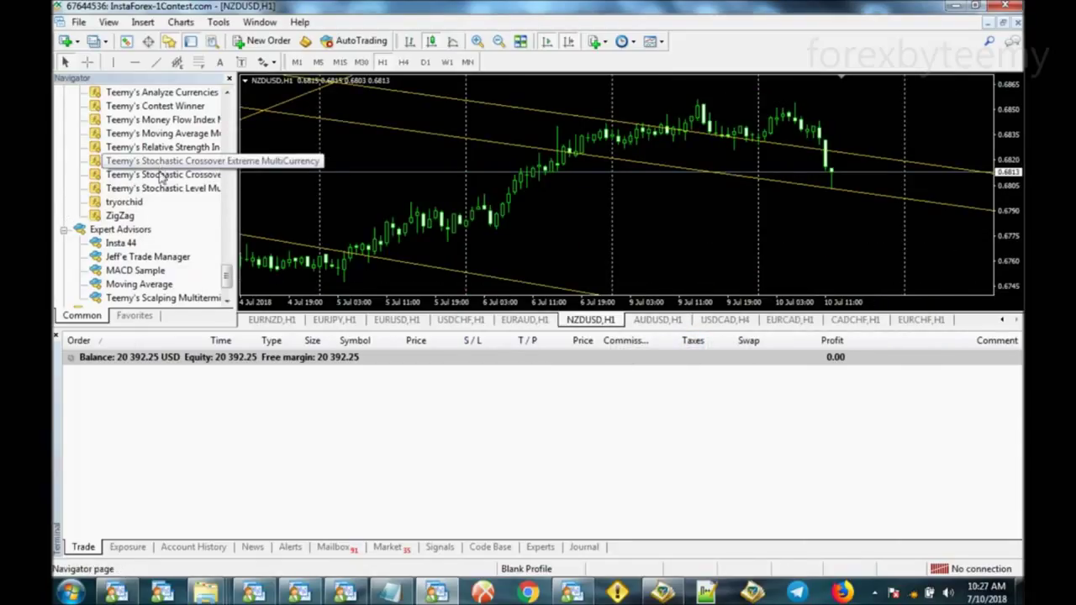
drag(161, 183, 373, 192)
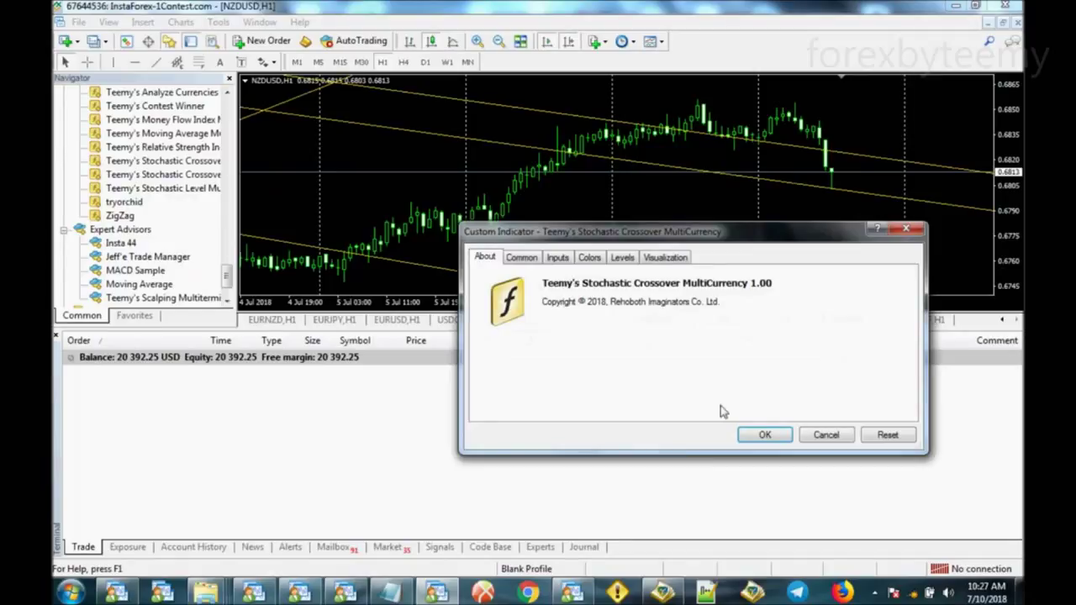
click(761, 437)
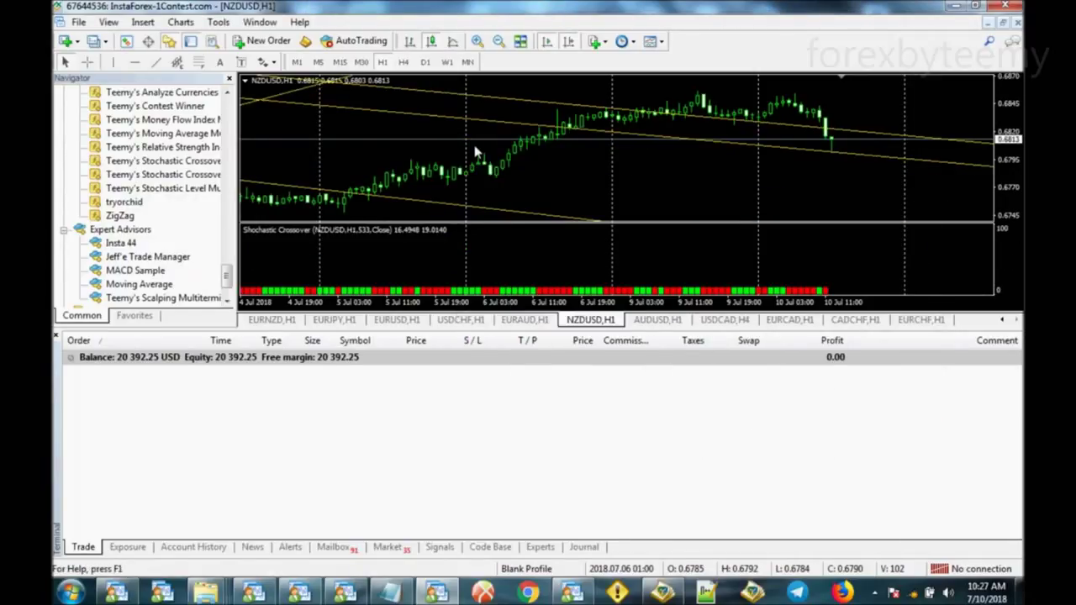
click(87, 61)
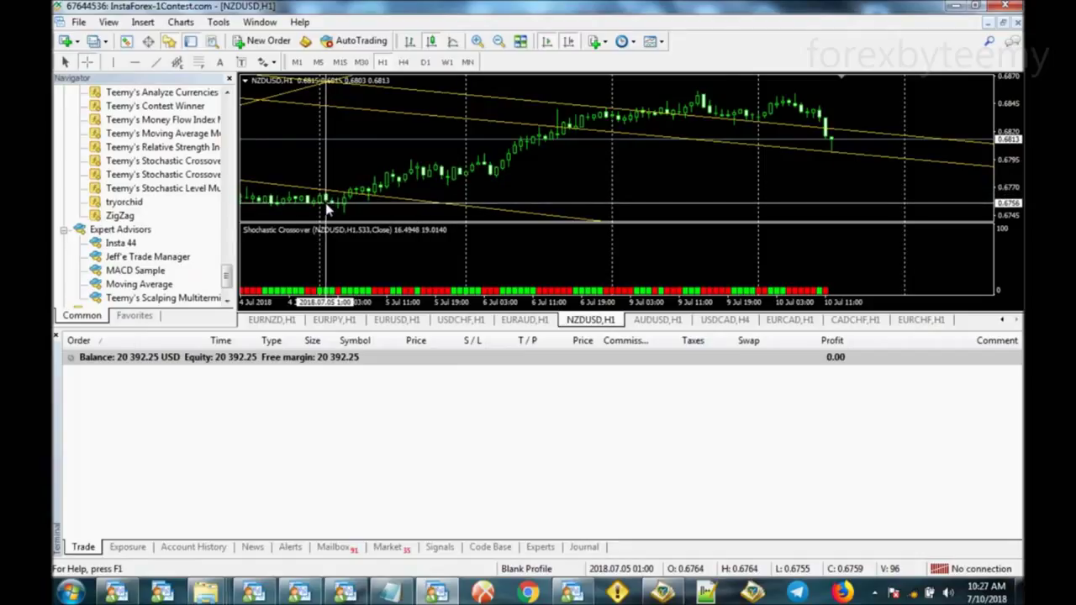
click(354, 206)
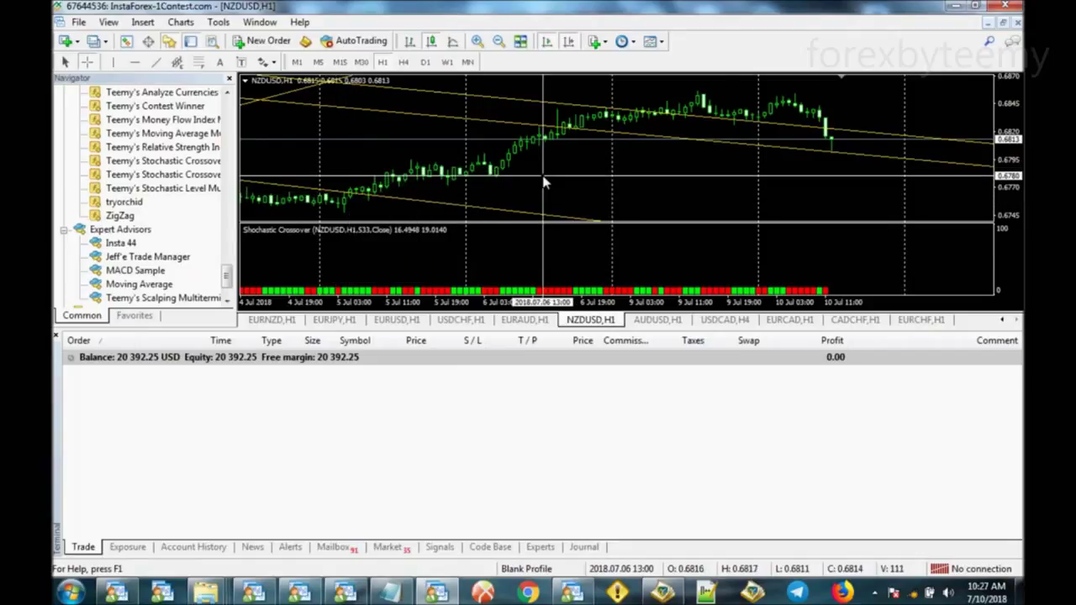
Add Teemy's Stochastic Crossover MultiCurrency with default inputs to the AUDUSD H1 chart and compare its signals with the Extreme version using the crosshair.
click(658, 321)
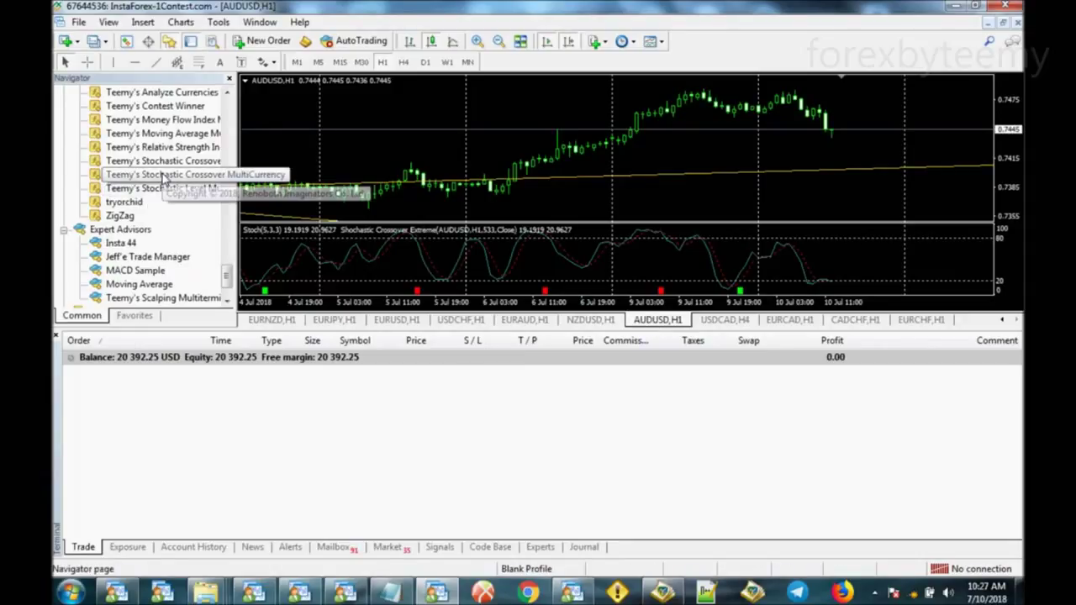
drag(490, 114, 491, 116)
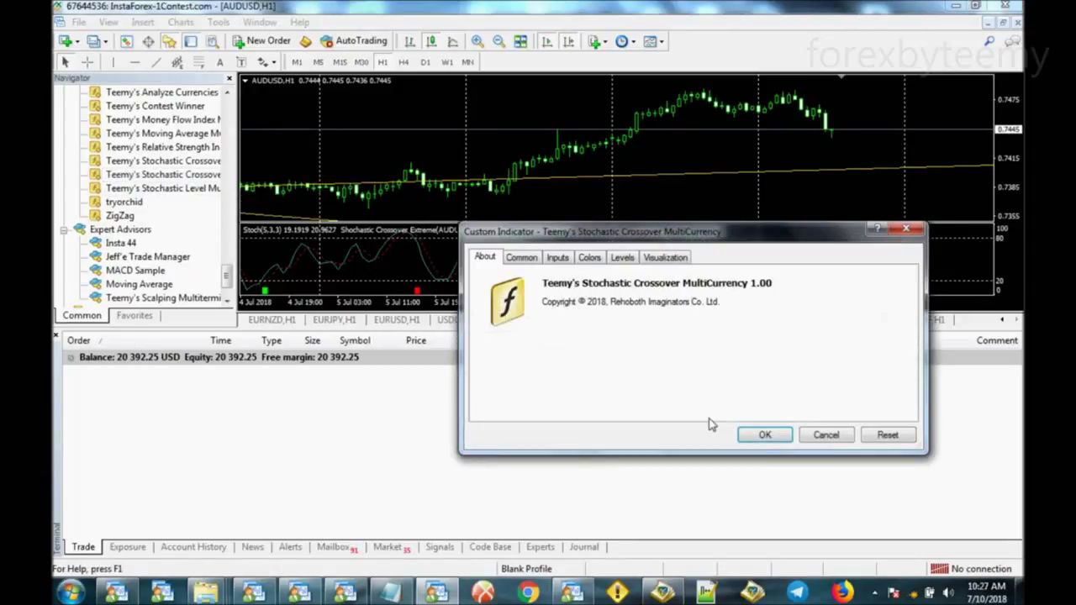
click(762, 434)
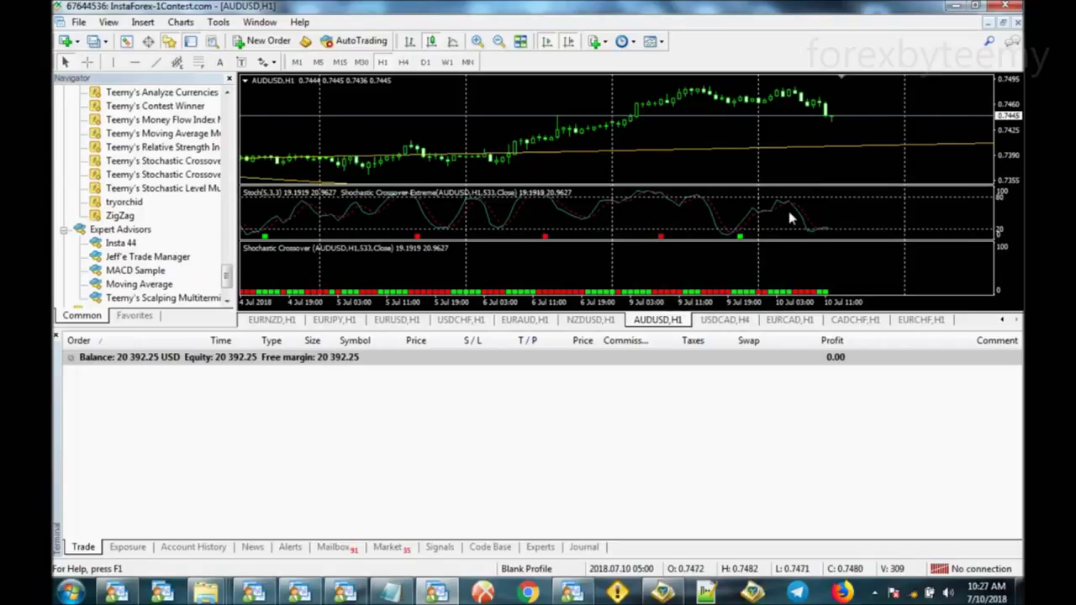
click(86, 62)
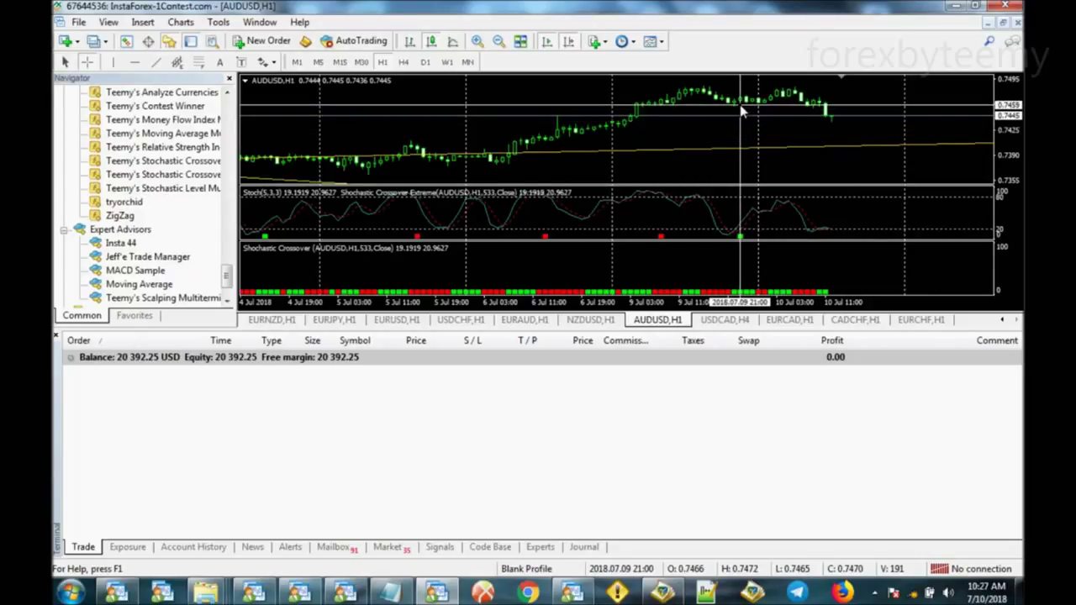
mouse_move(740, 238)
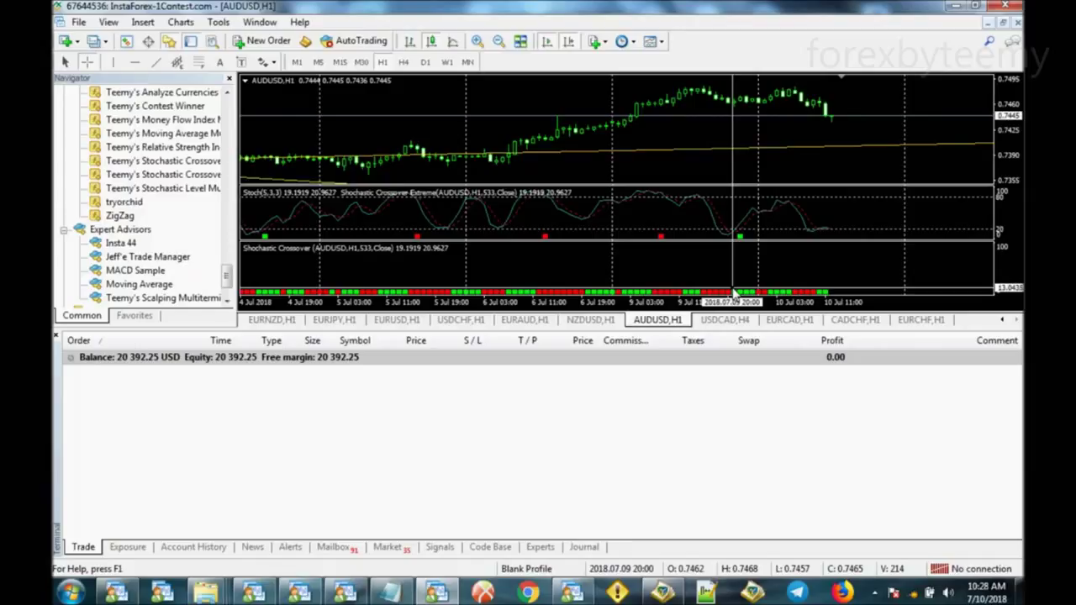
mouse_move(736, 293)
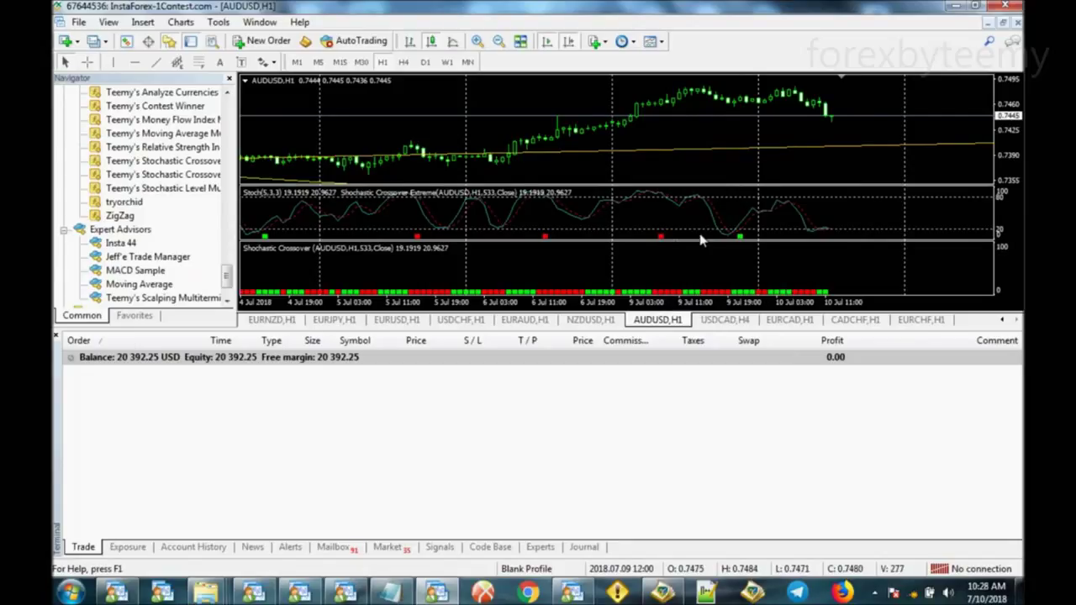
Set DrawVerticalLines and ShowArrows to true for the Stochastic Crossover Extreme indicator and review its signals on earlier AUDUSD H1 bars.
double_click(742, 242)
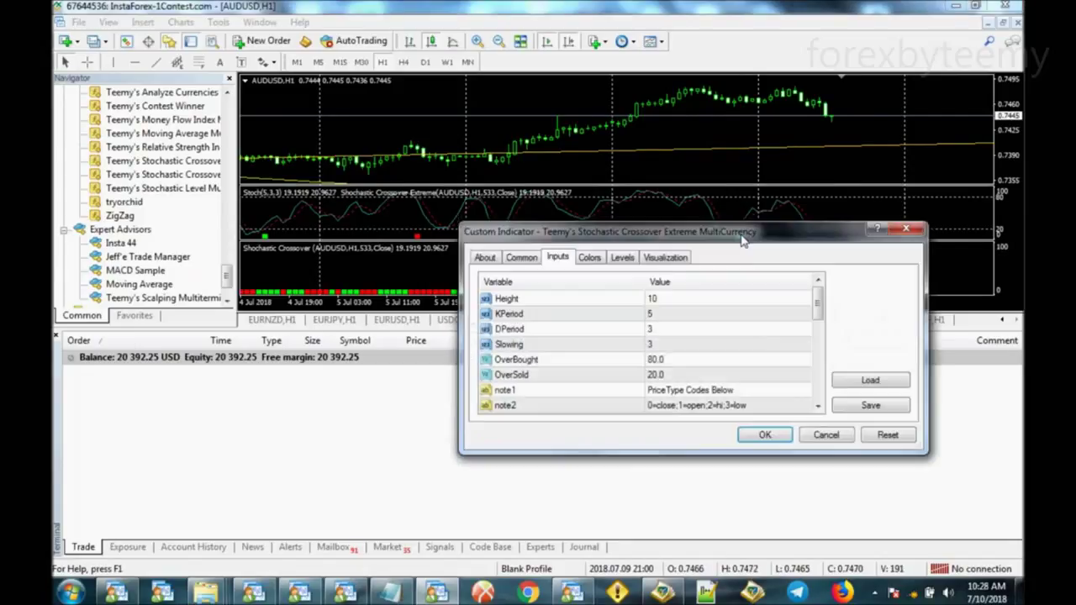
scroll(721, 328, down, 7)
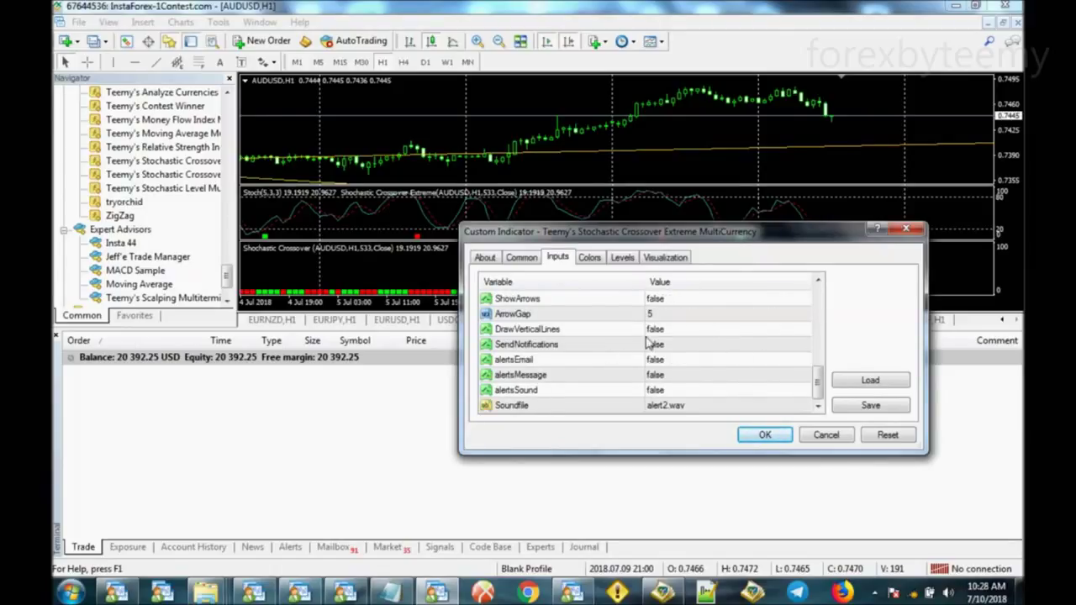
click(690, 334)
click(692, 334)
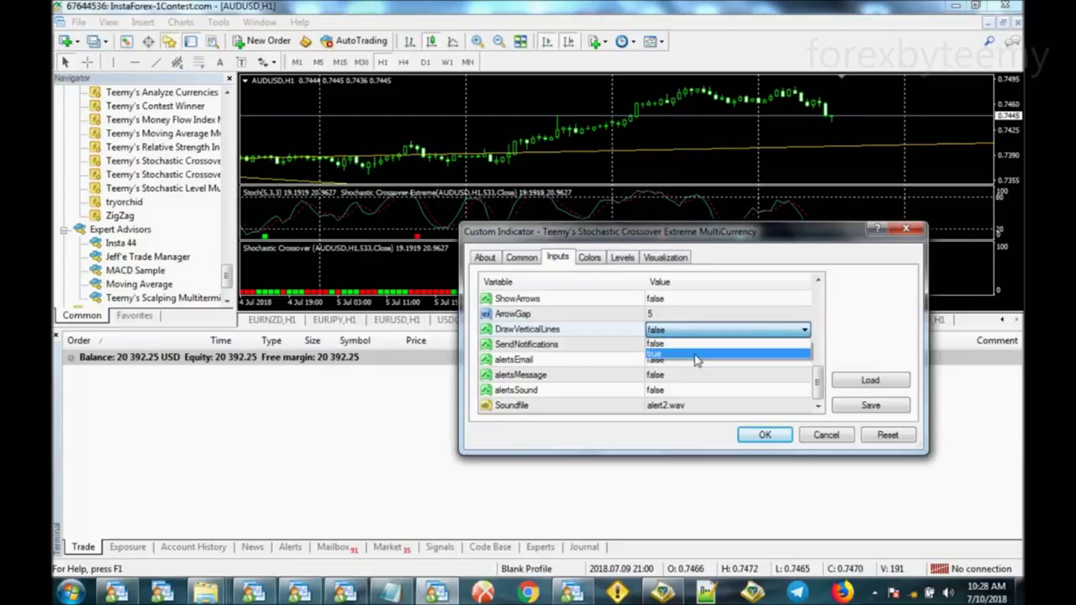
click(699, 357)
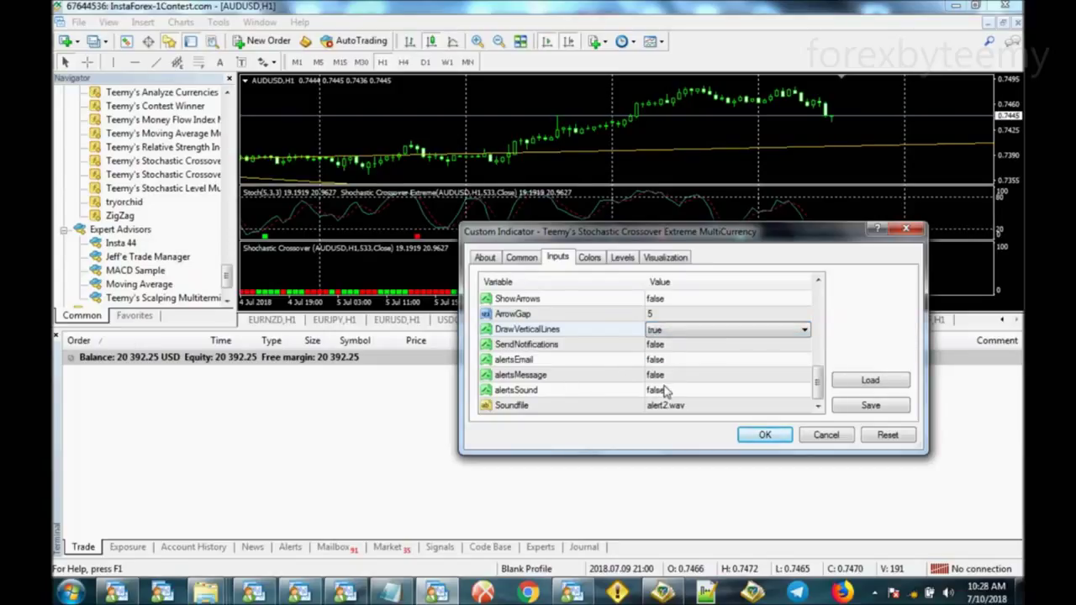
click(669, 349)
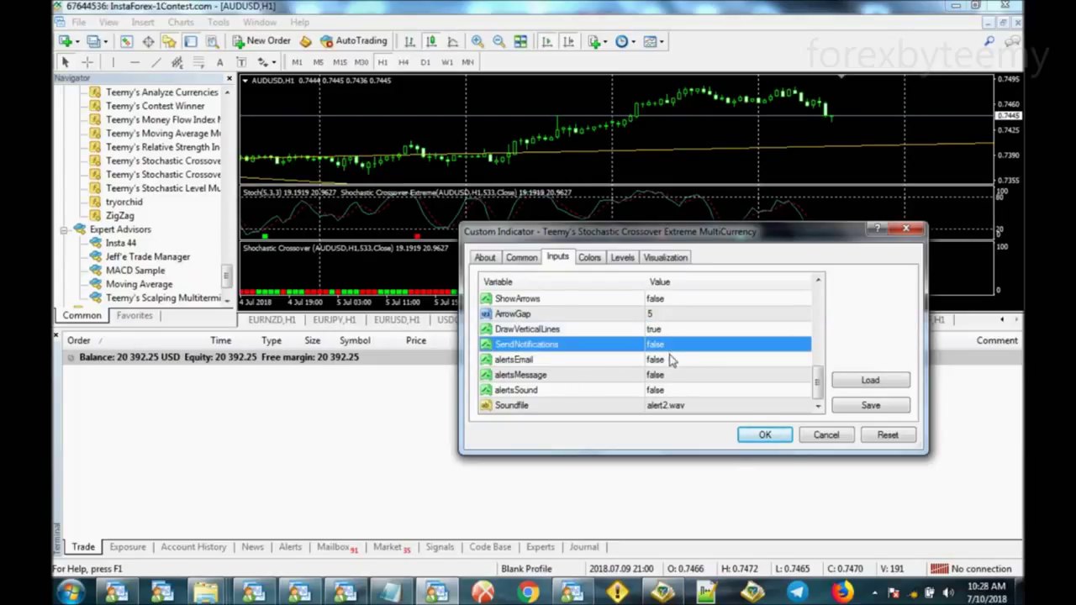
click(671, 300)
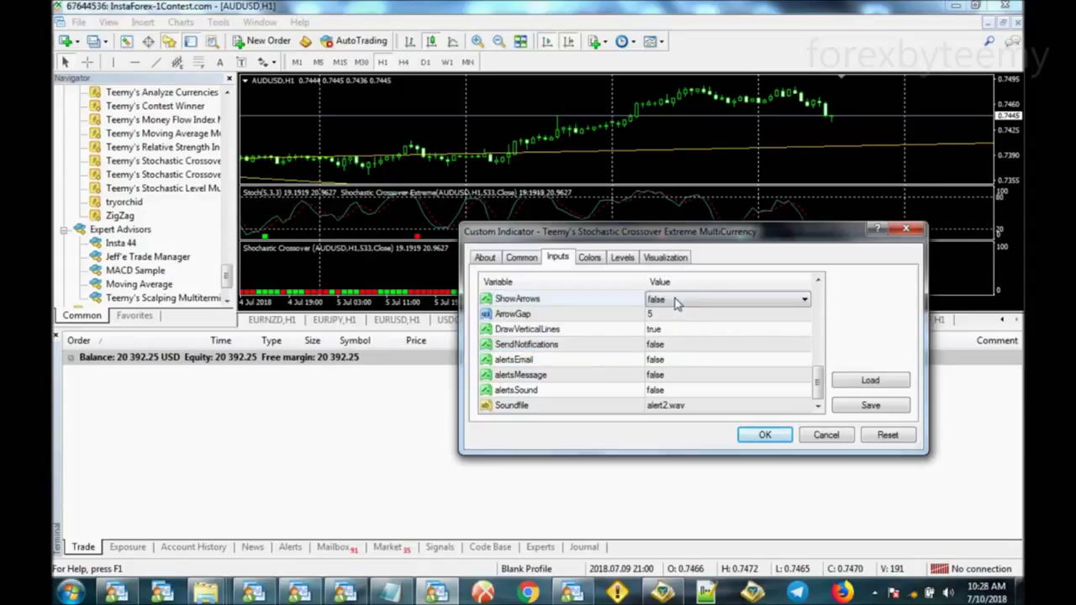
click(681, 300)
click(685, 326)
click(769, 433)
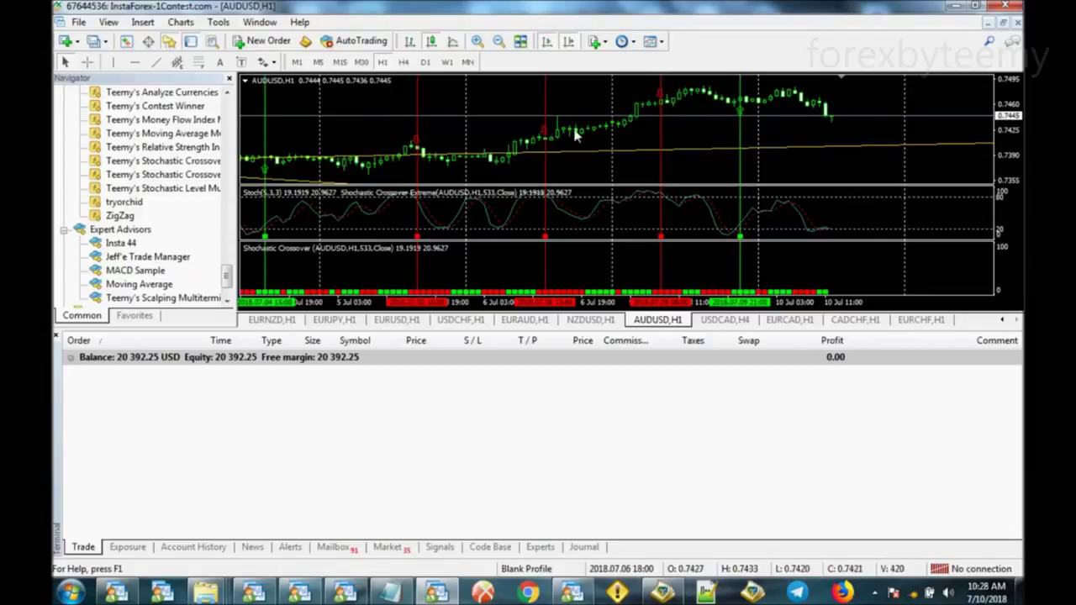
scroll(497, 124, up, 5)
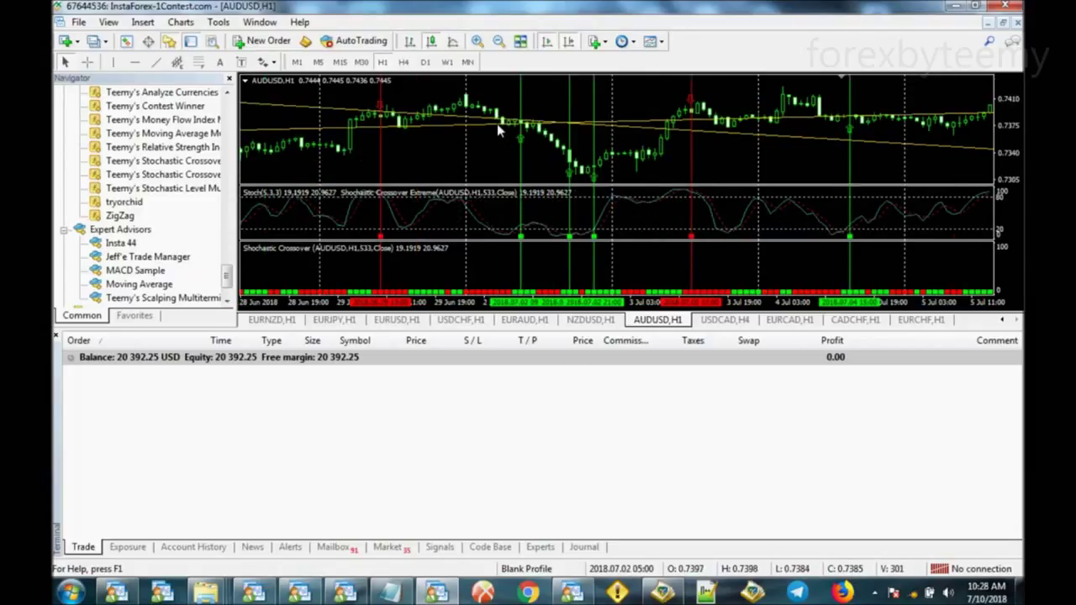
scroll(556, 129, up, 5)
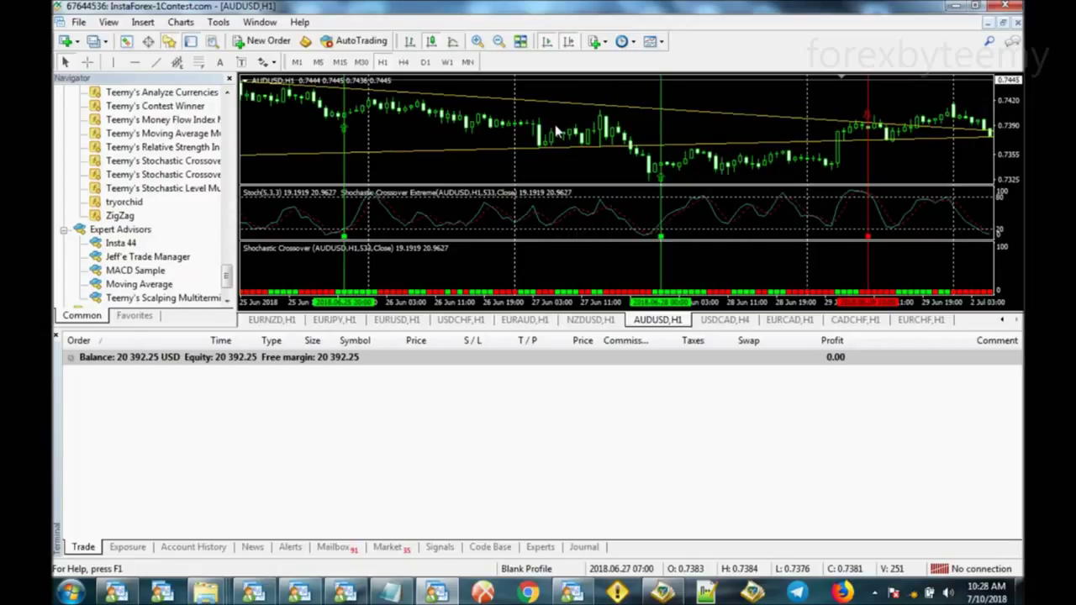
scroll(555, 128, down, 5)
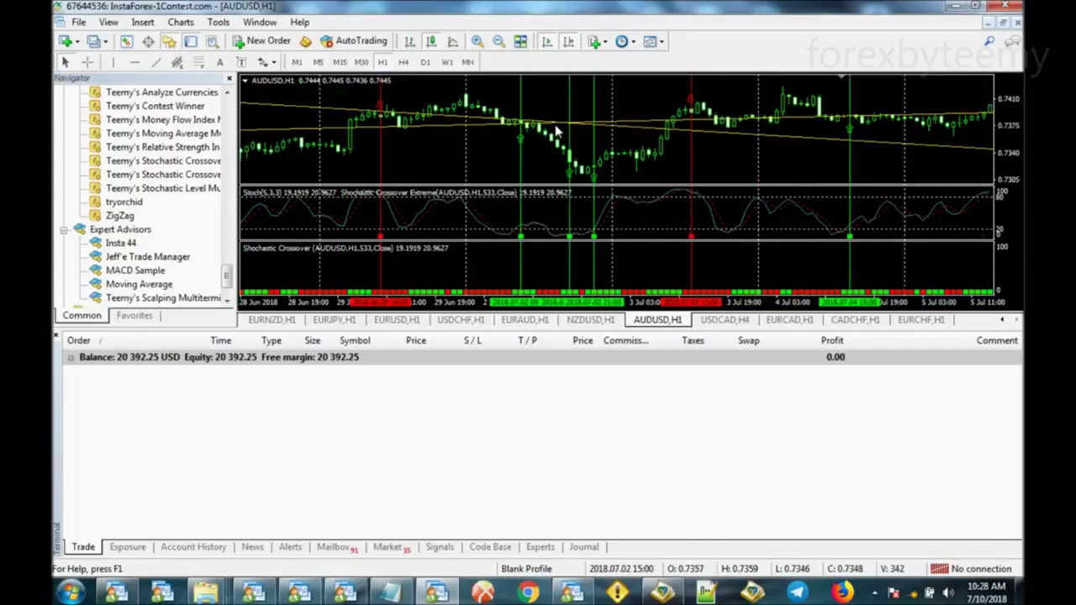
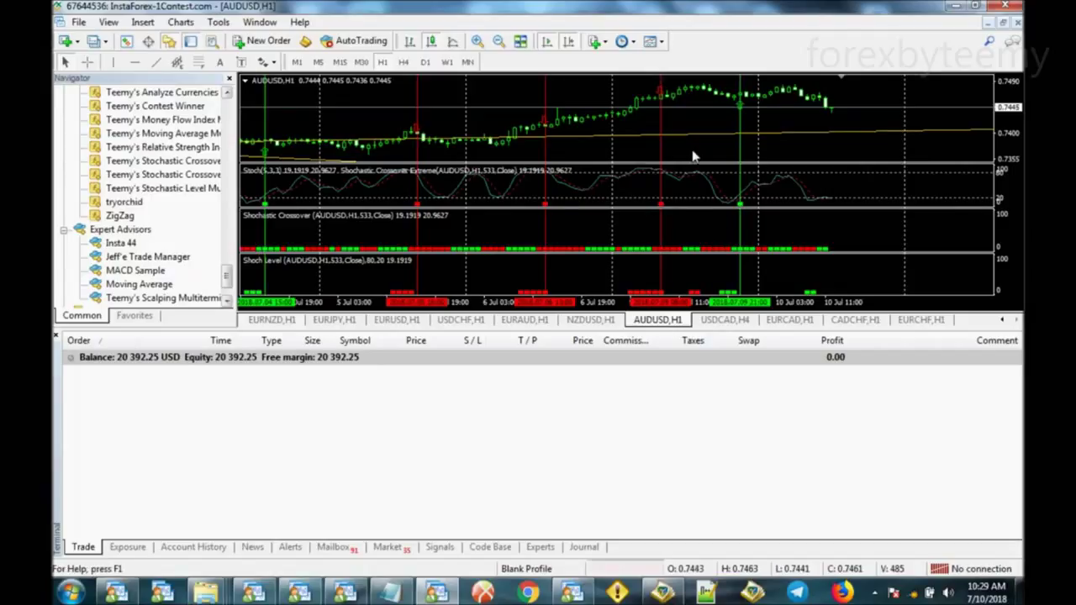
Delete the Stochastic Crossover, Stochastic Level and Stochastic Crossover Extreme indicators from the AUDUSD H1 chart, keeping the Stochastic (5,3,3).
right_click(685, 239)
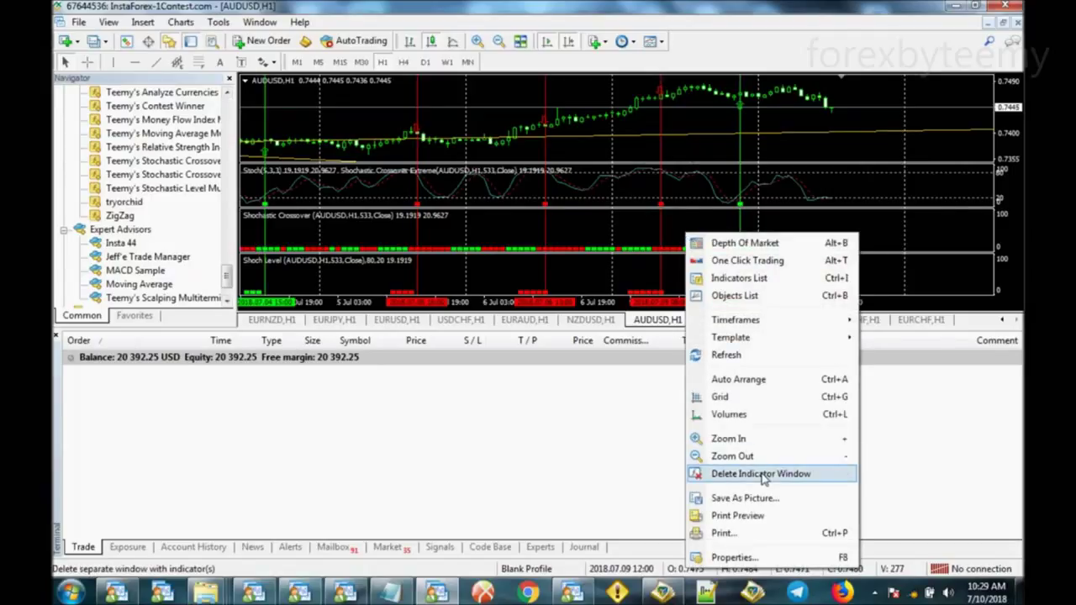
click(731, 477)
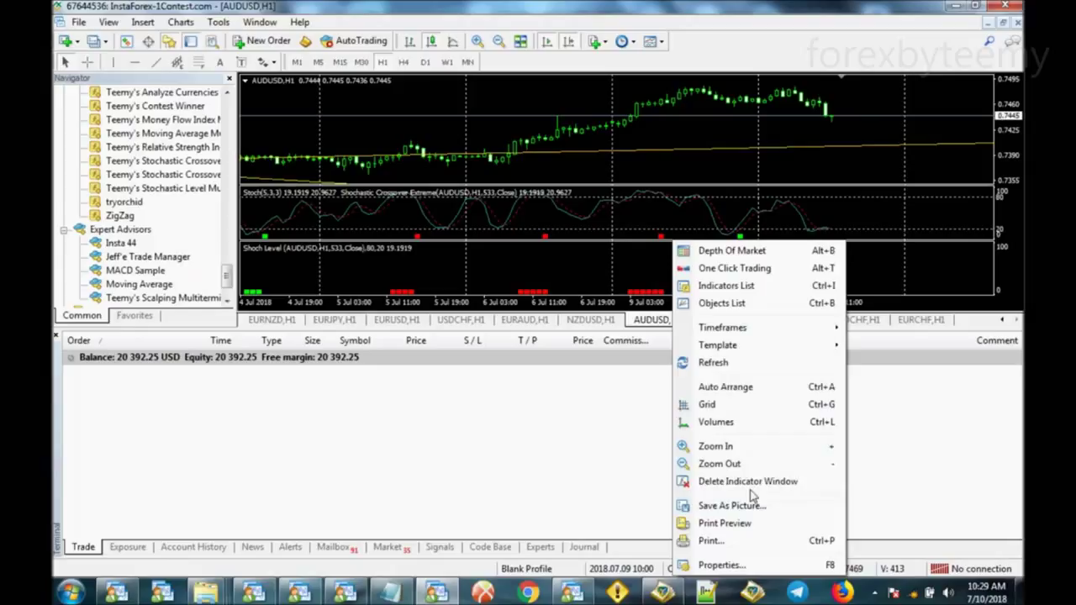
click(736, 481)
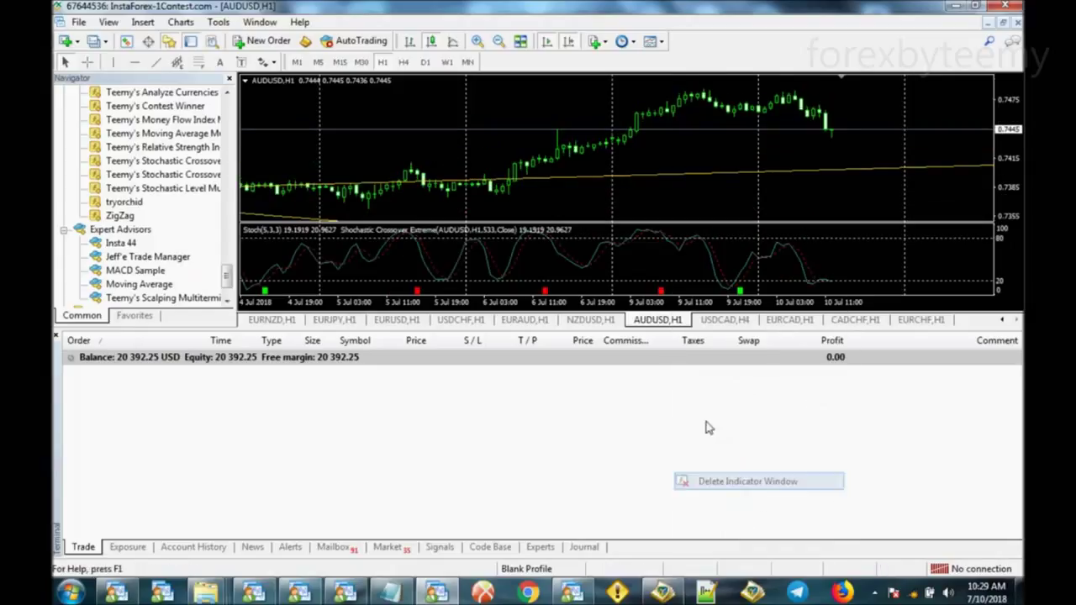
right_click(663, 286)
click(692, 314)
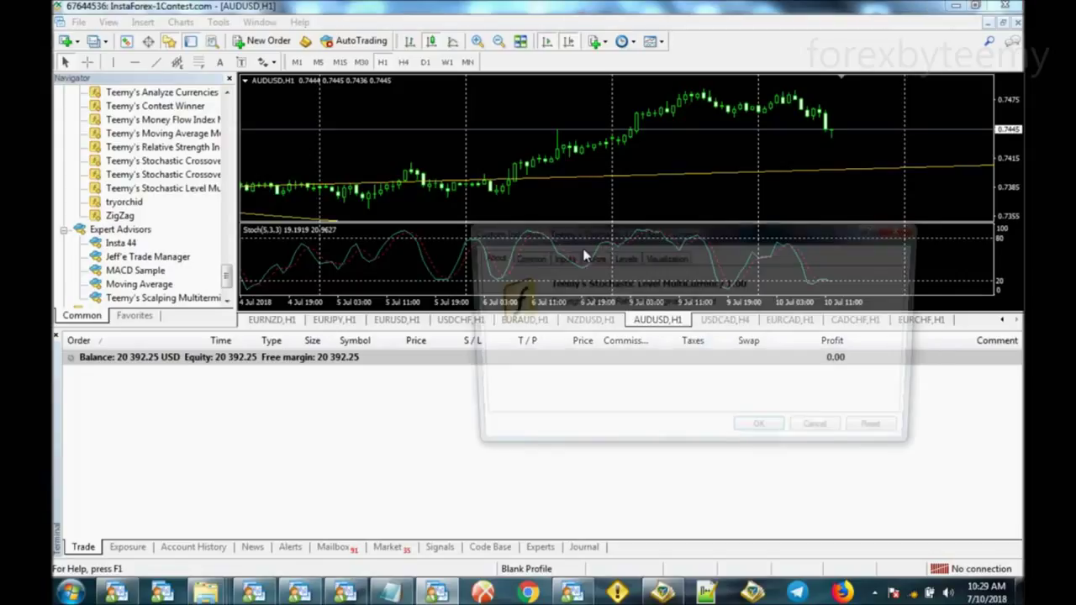
Apply Teemy's Stochastic Level MultiCurrency with default inputs inside the AUDUSD H1 chart's Stochastic (5,3,3) window.
click(764, 434)
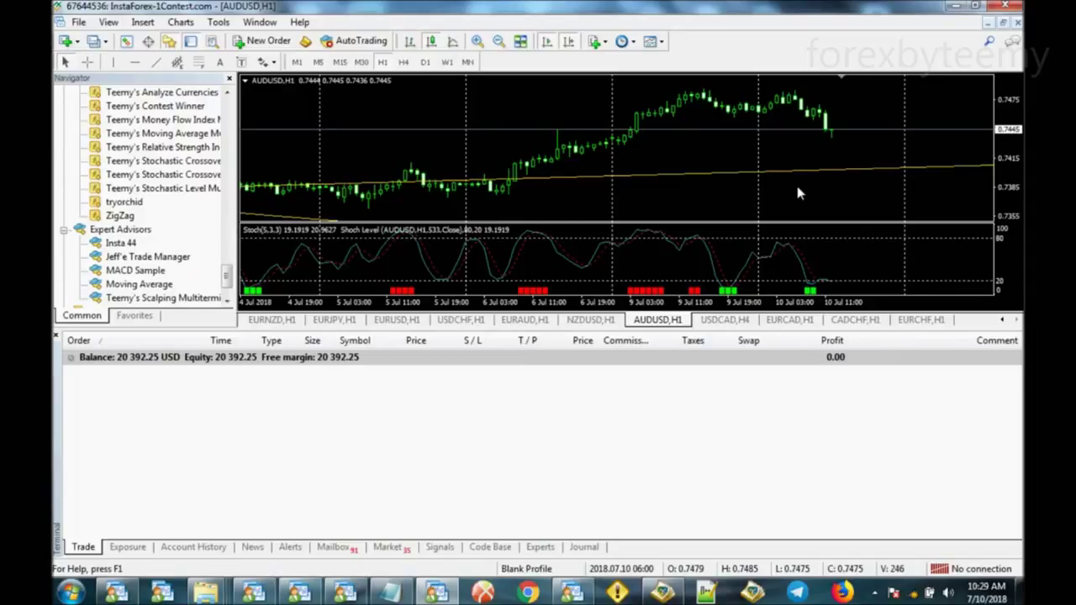
Inspect the Stochastic Level MultiCurrency signals on recent AUDUSD H1 bars.
mouse_move(809, 294)
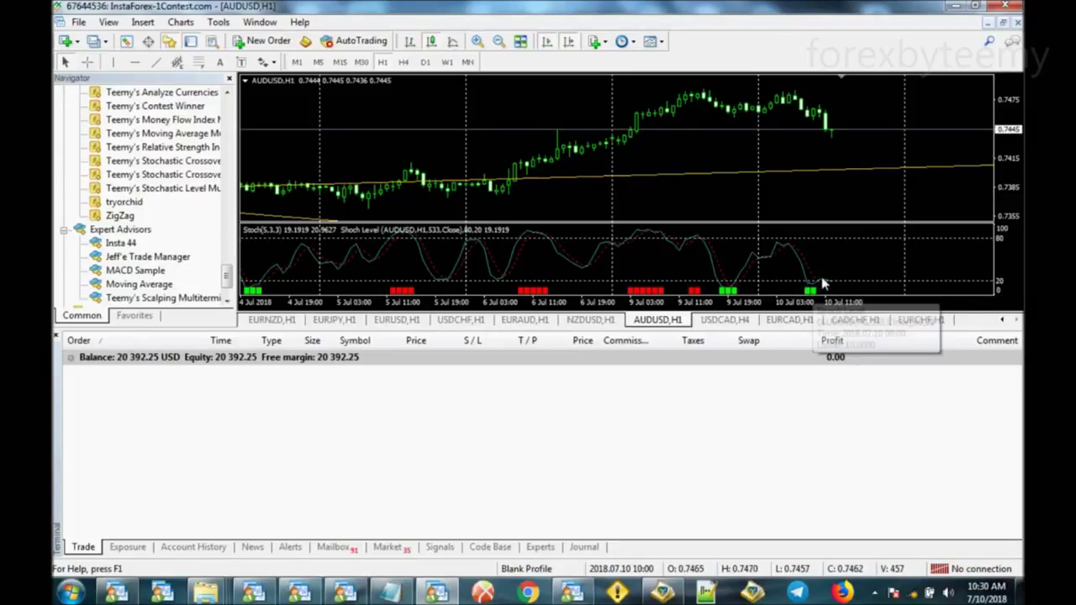
scroll(560, 236, up, 1)
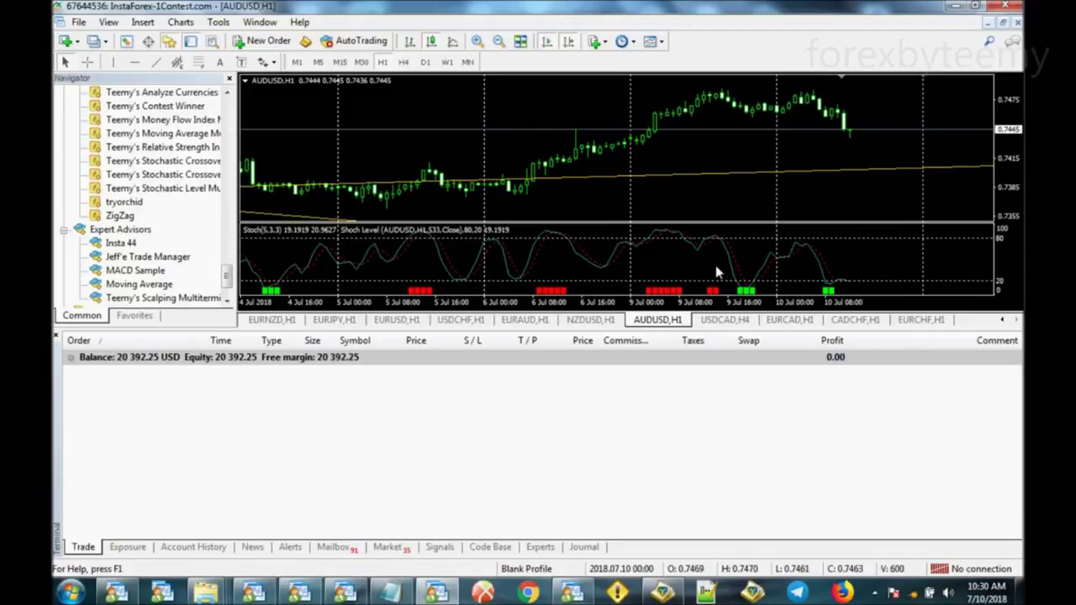
scroll(560, 237, down, 1)
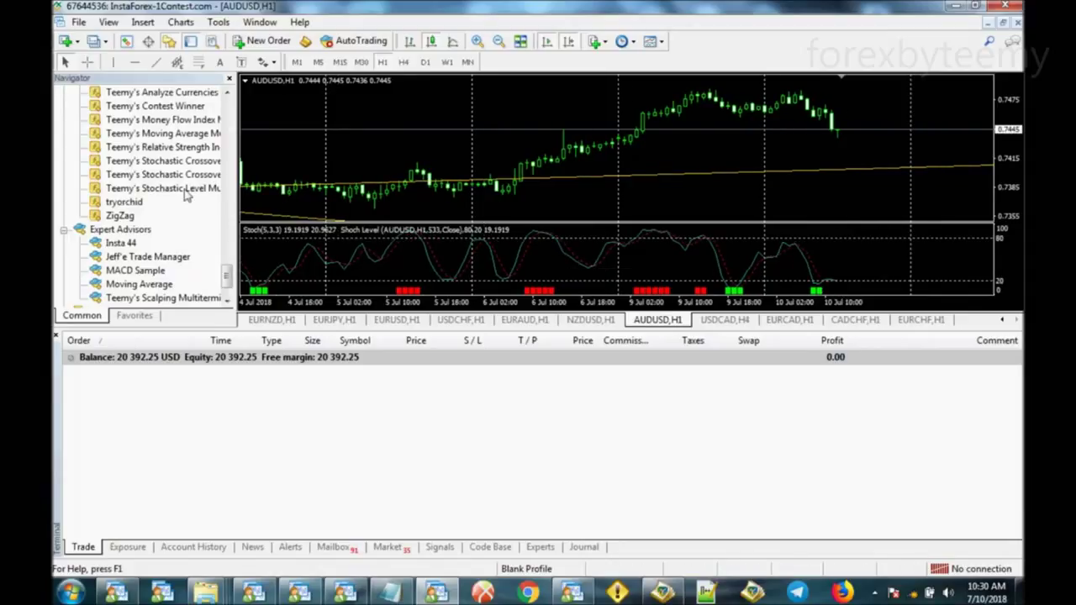
Apply Teemy's Contest Winner with default inputs to the EURCAD H1 chart after reviewing its input list, and dismiss the alert.
click(166, 108)
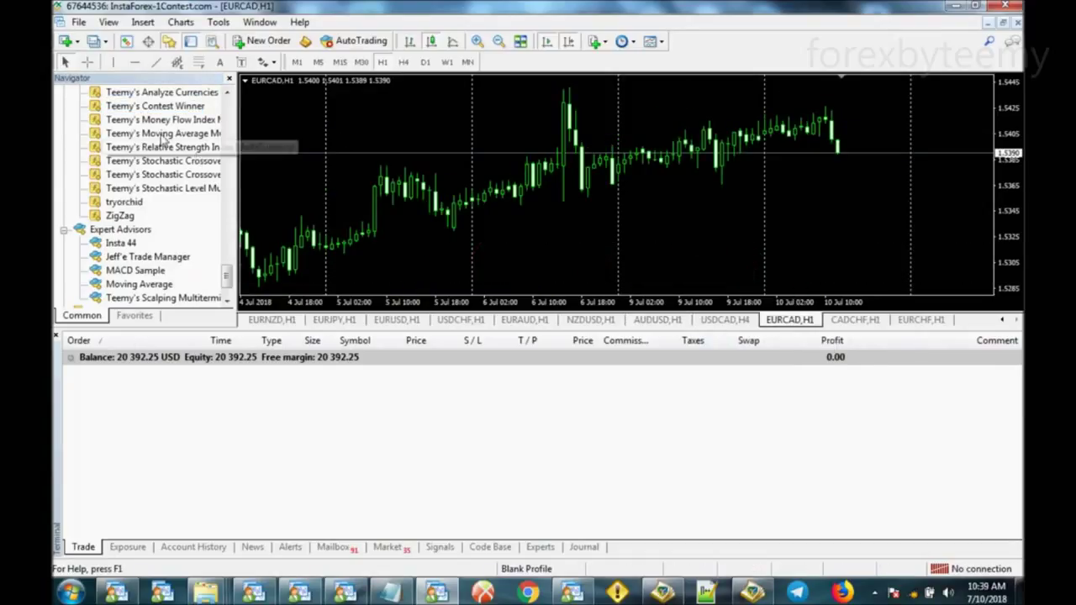
click(168, 108)
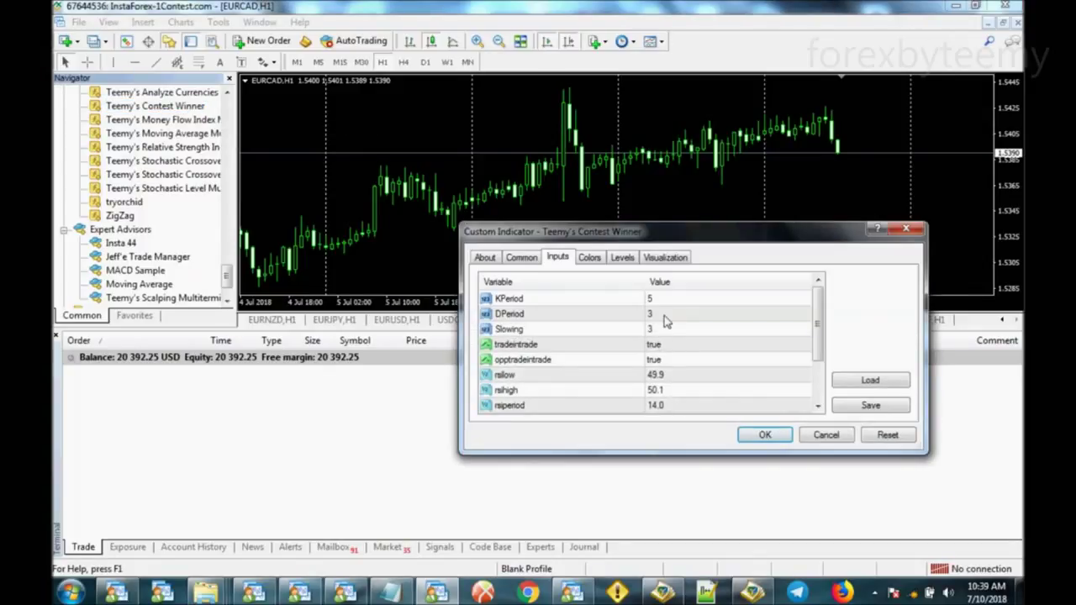
click(666, 306)
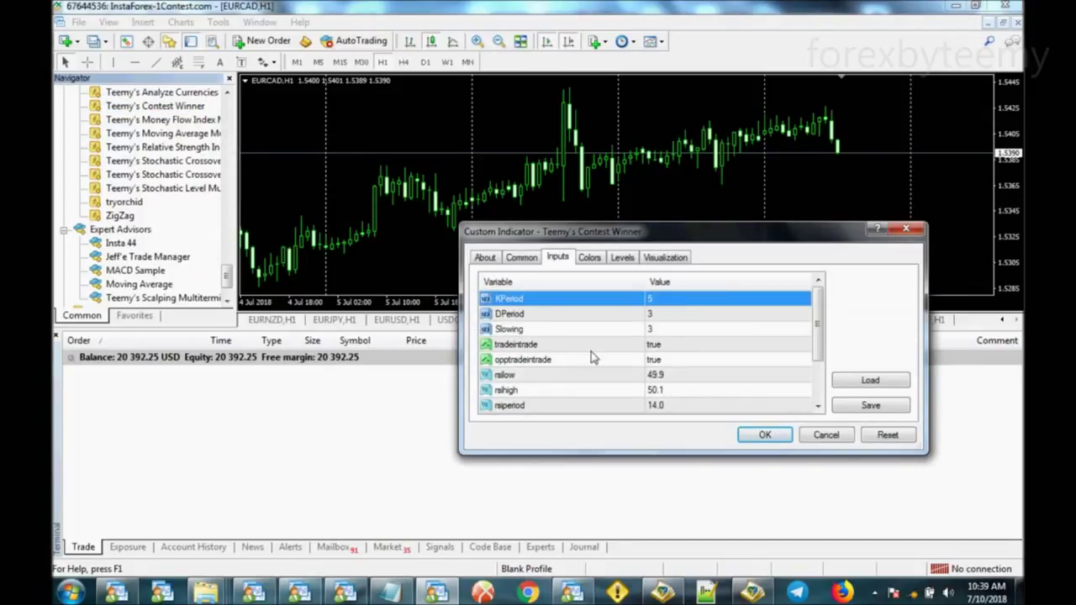
scroll(666, 340, down, 2)
click(659, 348)
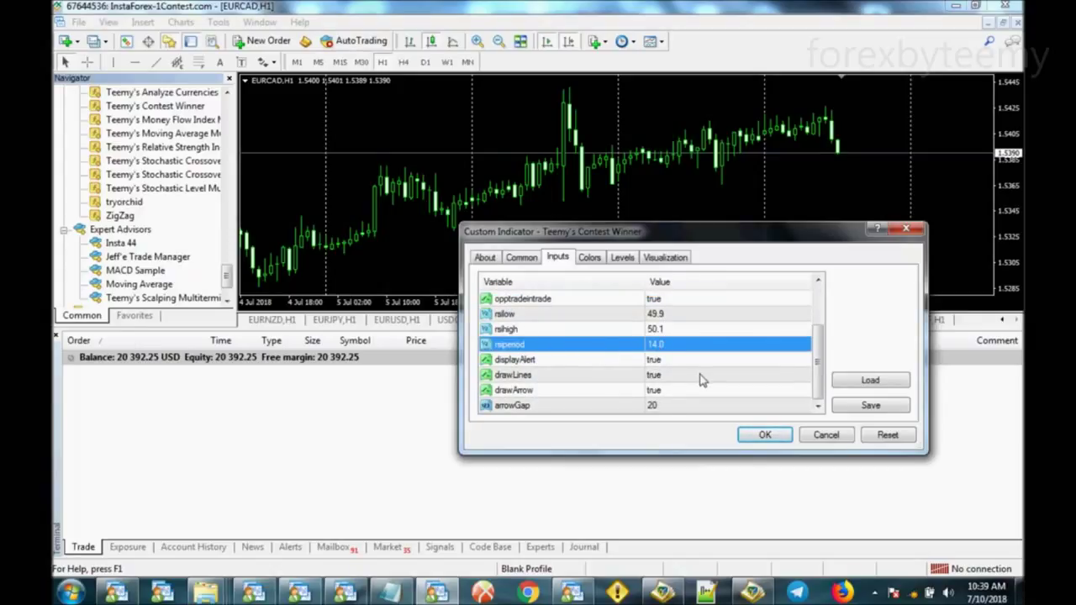
scroll(702, 380, up, 1)
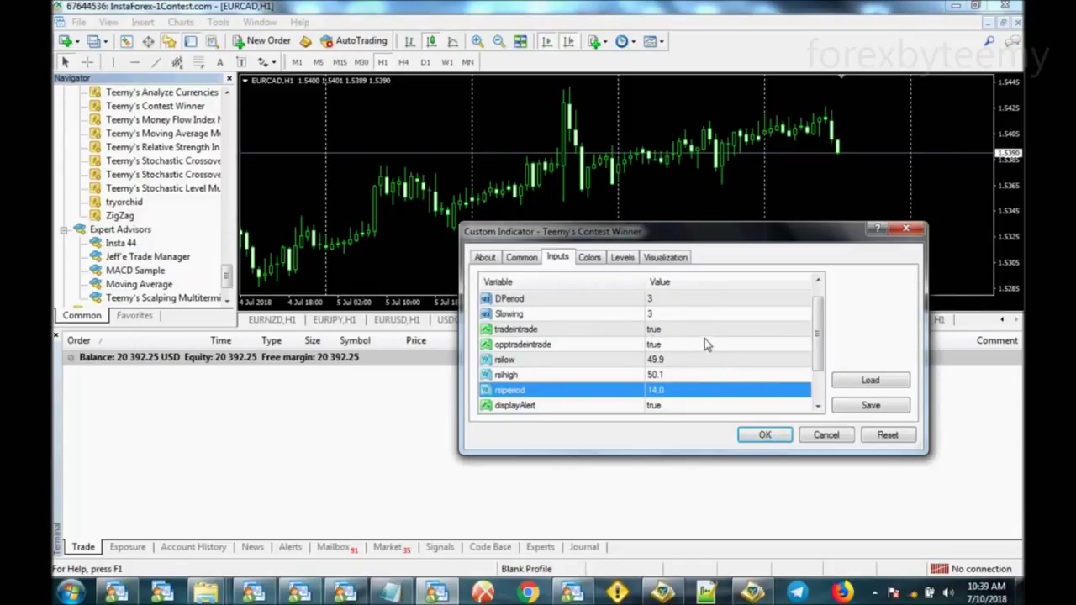
scroll(705, 339, up, 1)
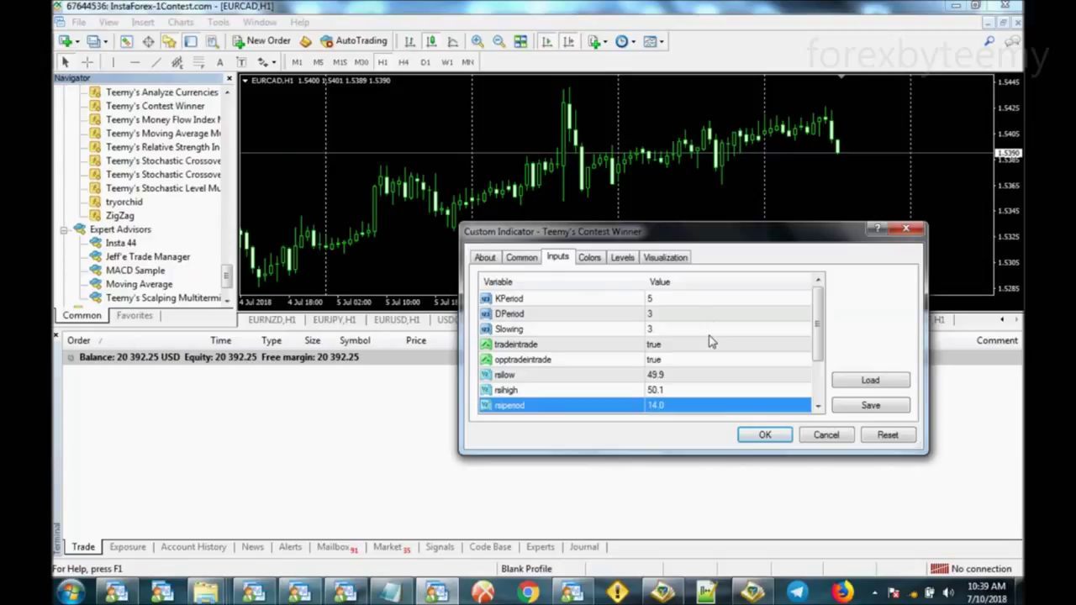
click(659, 301)
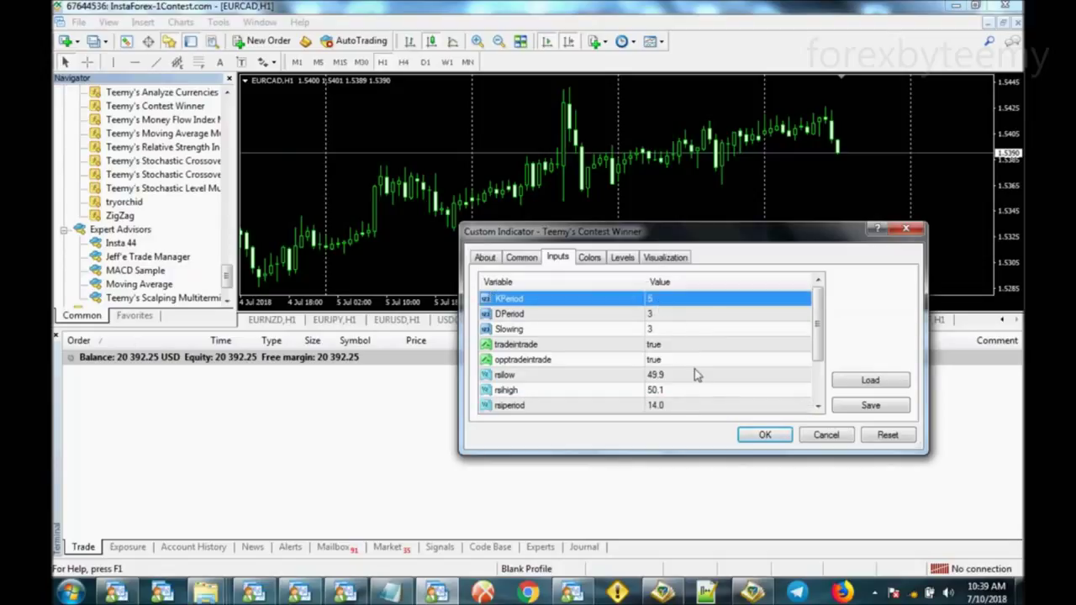
scroll(703, 362, down, 2)
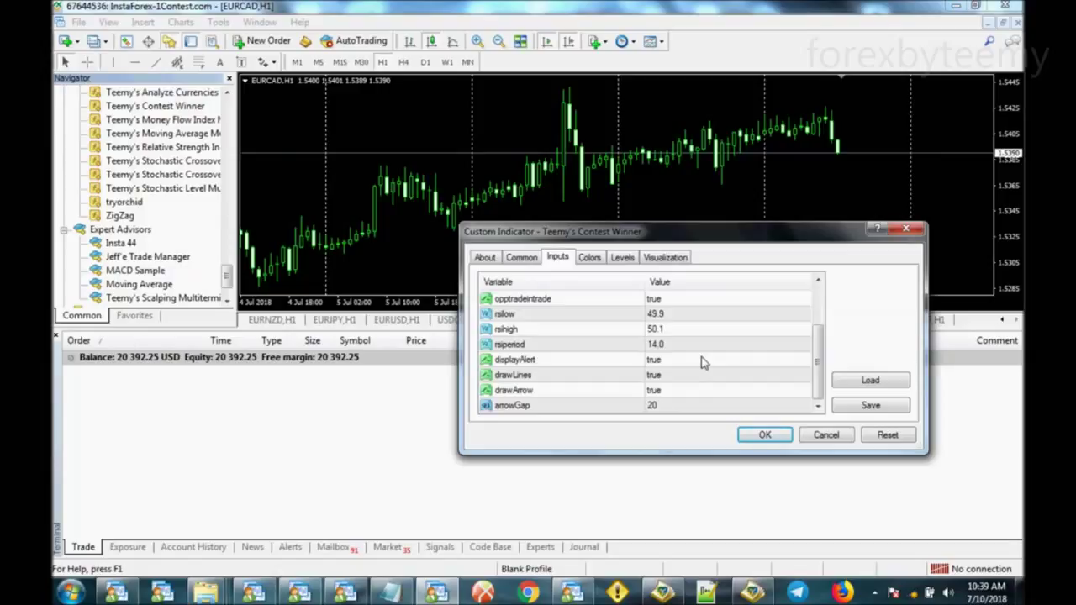
click(775, 437)
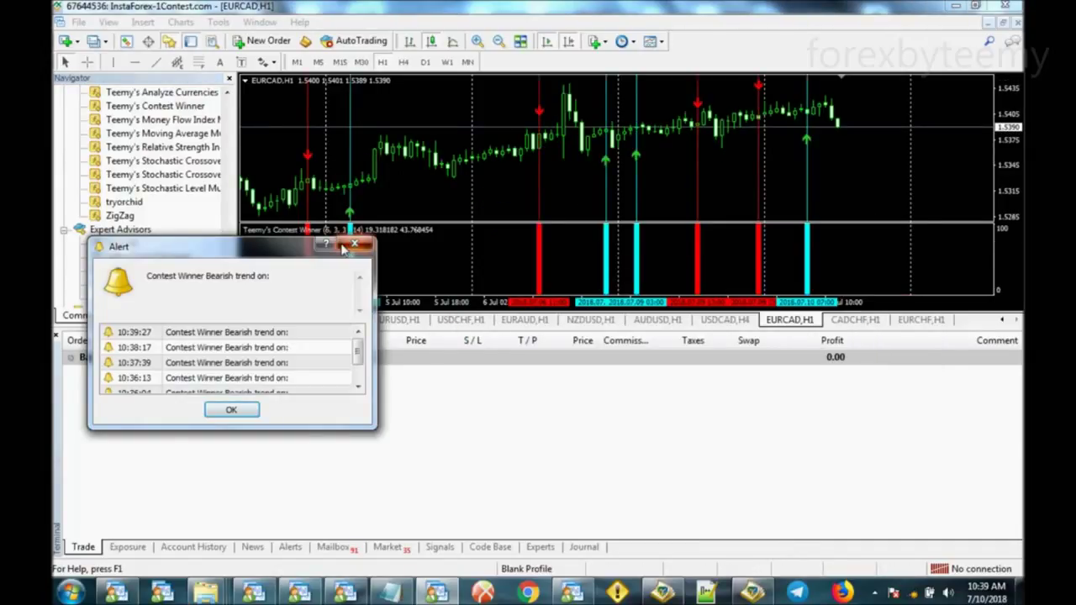
click(344, 246)
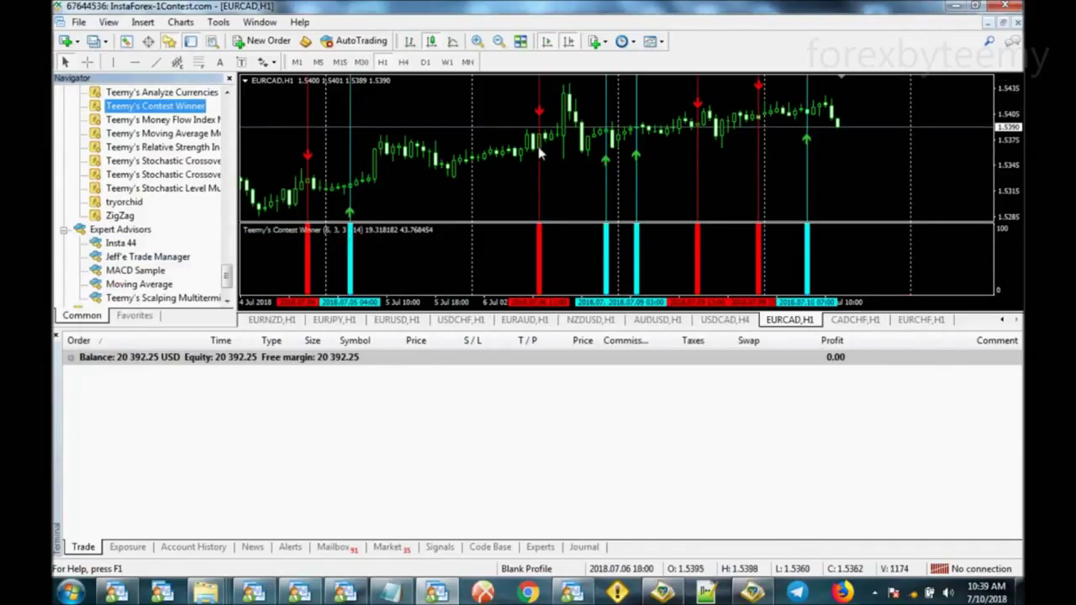
Set drawLines and drawArrow to false for the Contest Winner indicator on EURCAD H1, and dismiss the alert.
double_click(541, 237)
scroll(755, 334, down, 2)
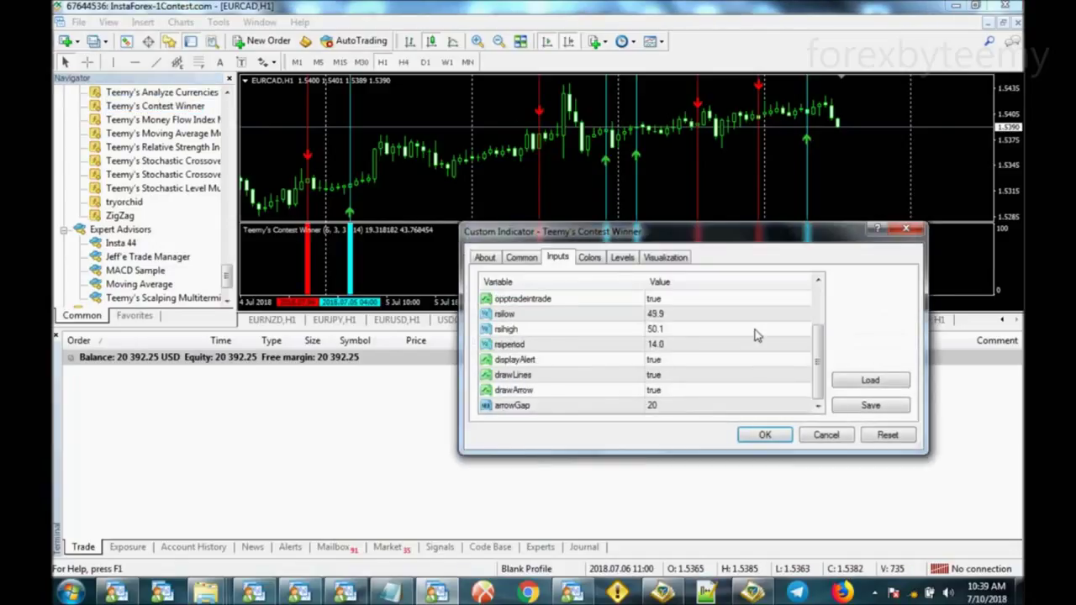
click(685, 362)
click(685, 362)
click(685, 373)
click(689, 381)
click(690, 380)
click(689, 380)
click(692, 392)
click(693, 394)
click(693, 393)
click(697, 417)
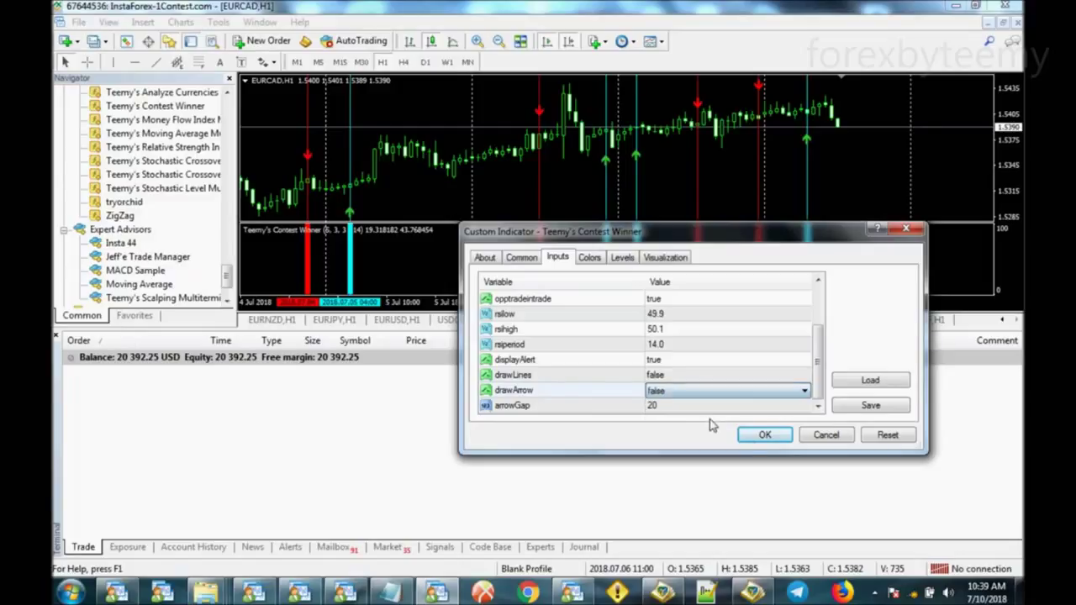
click(754, 437)
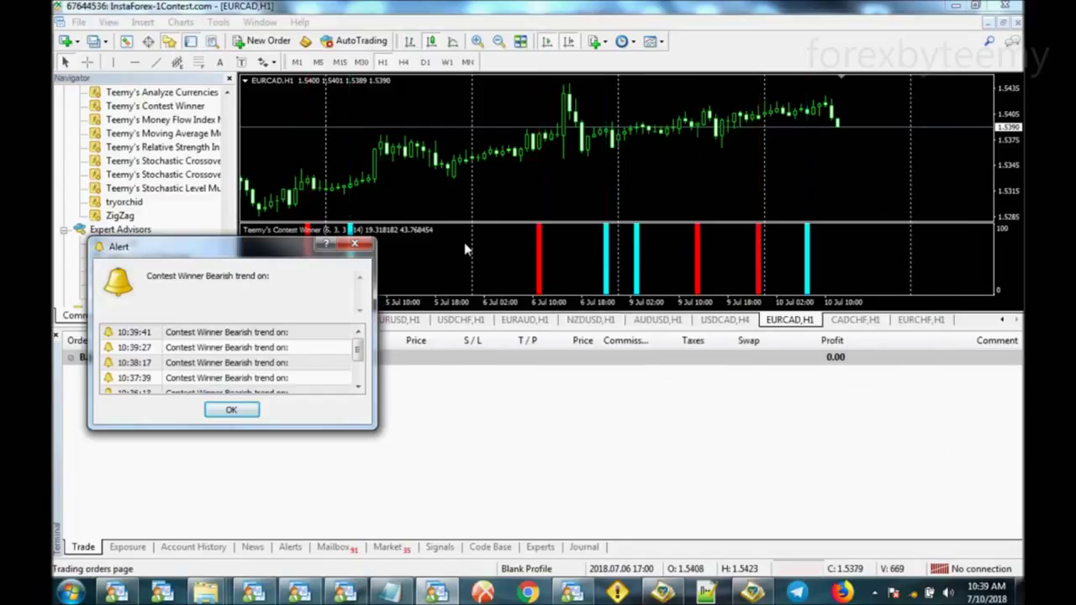
click(376, 236)
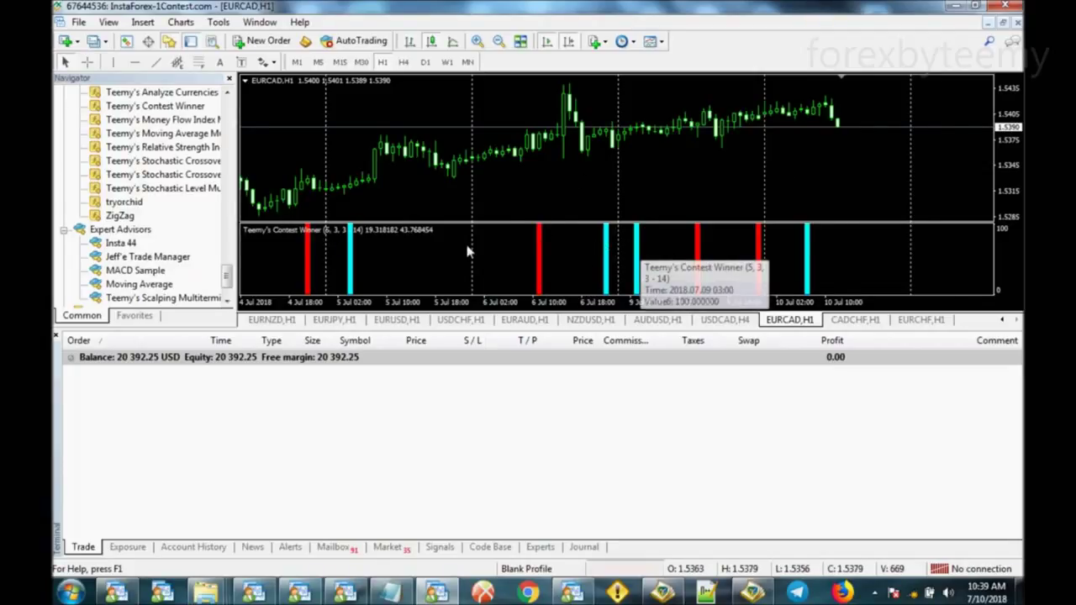
Review the Contest Winner's coloured signal bars across earlier EURCAD H1 history in a more compressed view.
scroll(637, 245, up, 5)
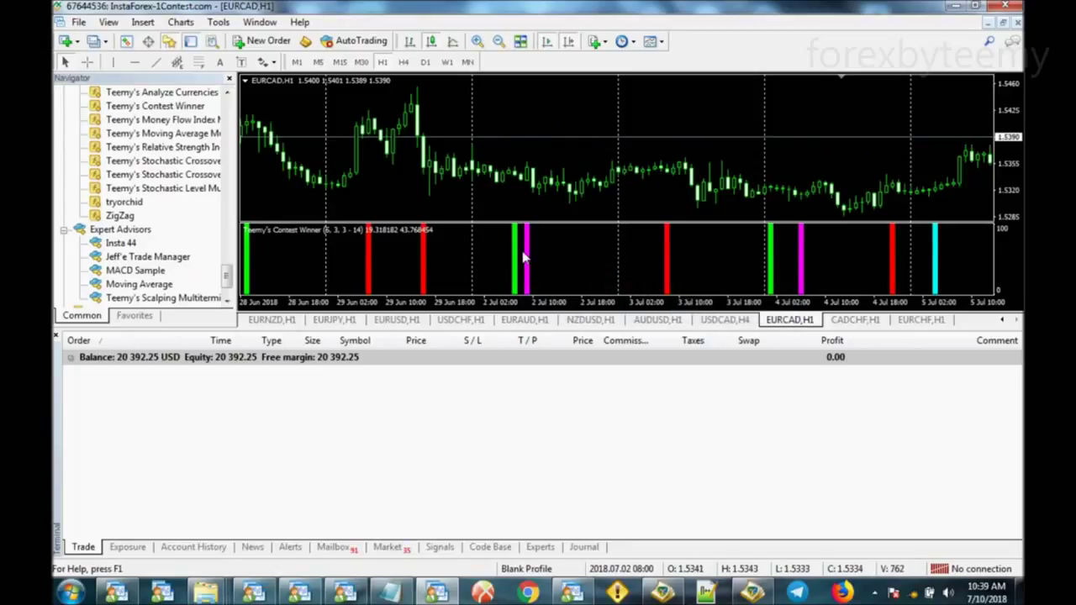
scroll(523, 256, down, 10)
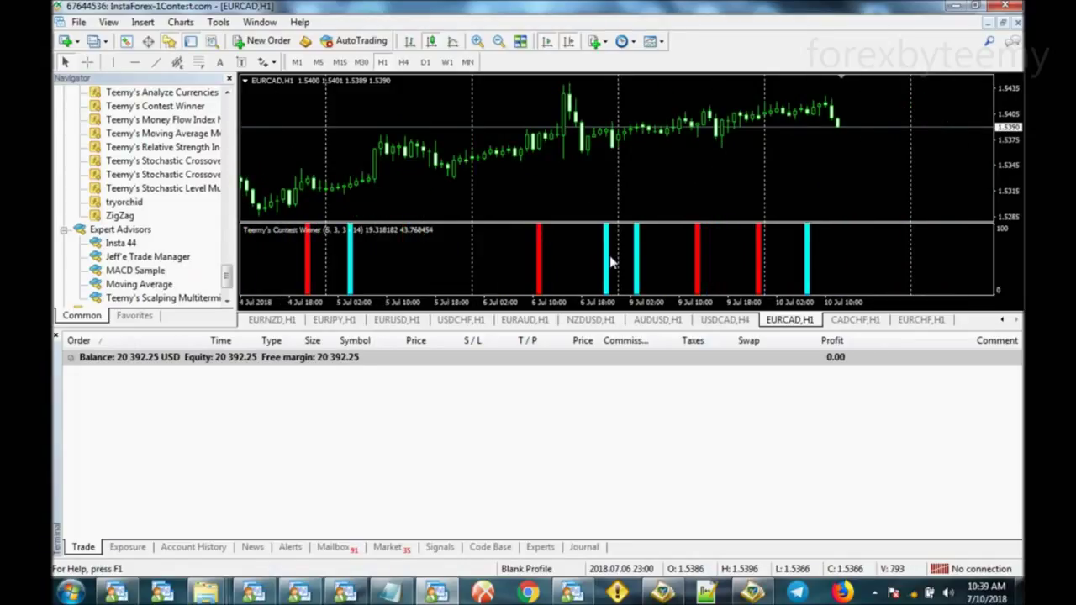
scroll(513, 188, up, 10)
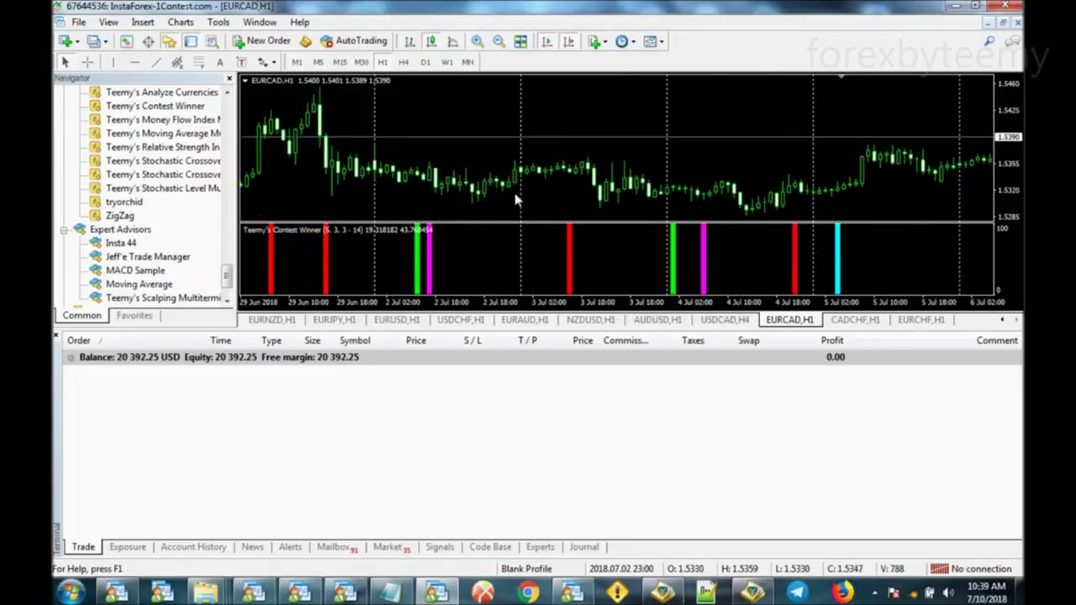
click(499, 42)
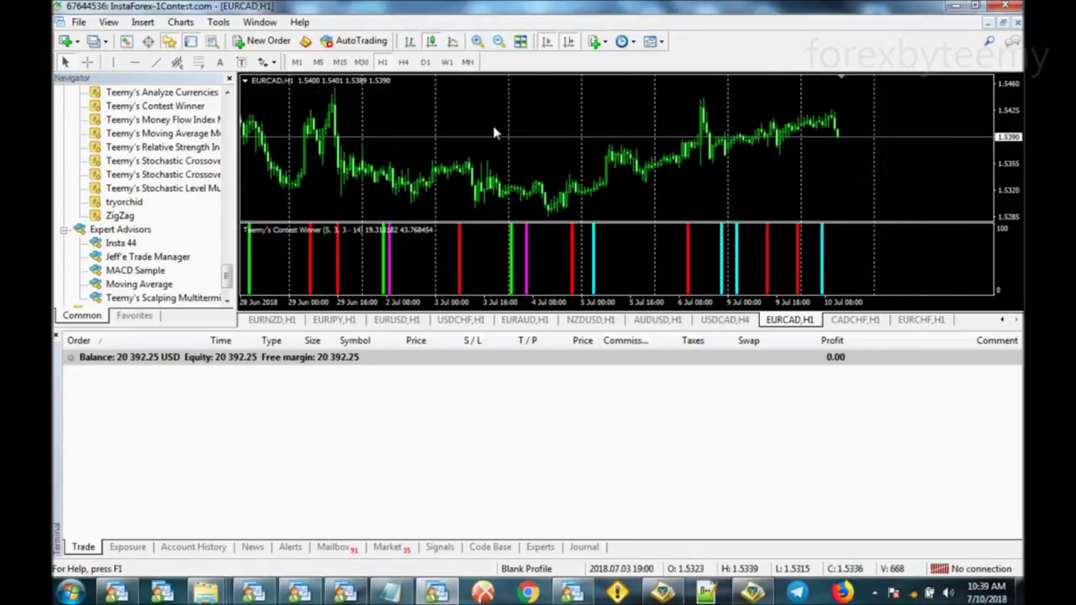
Set opptradeintrade to false in the EURCAD H1 Contest Winner indicator's inputs.
double_click(530, 258)
drag(600, 236, 564, 300)
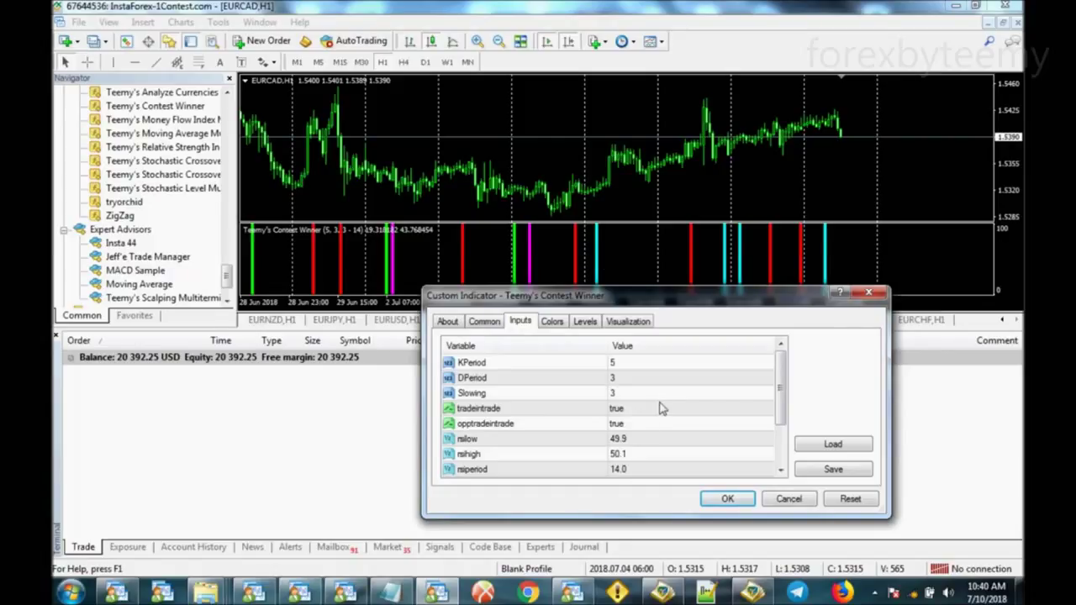
click(652, 427)
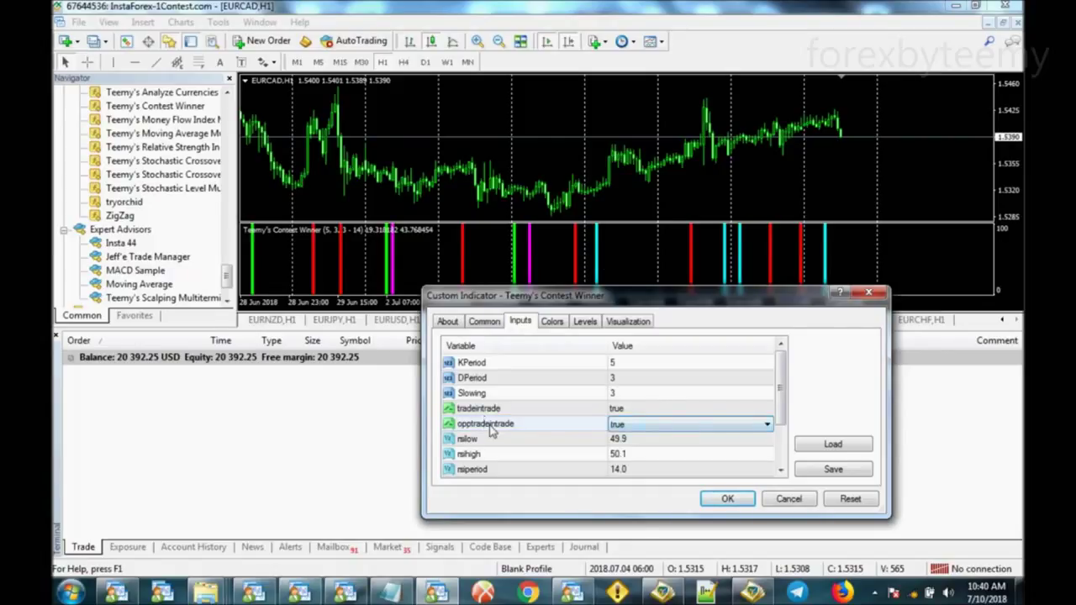
click(625, 427)
click(638, 446)
click(724, 500)
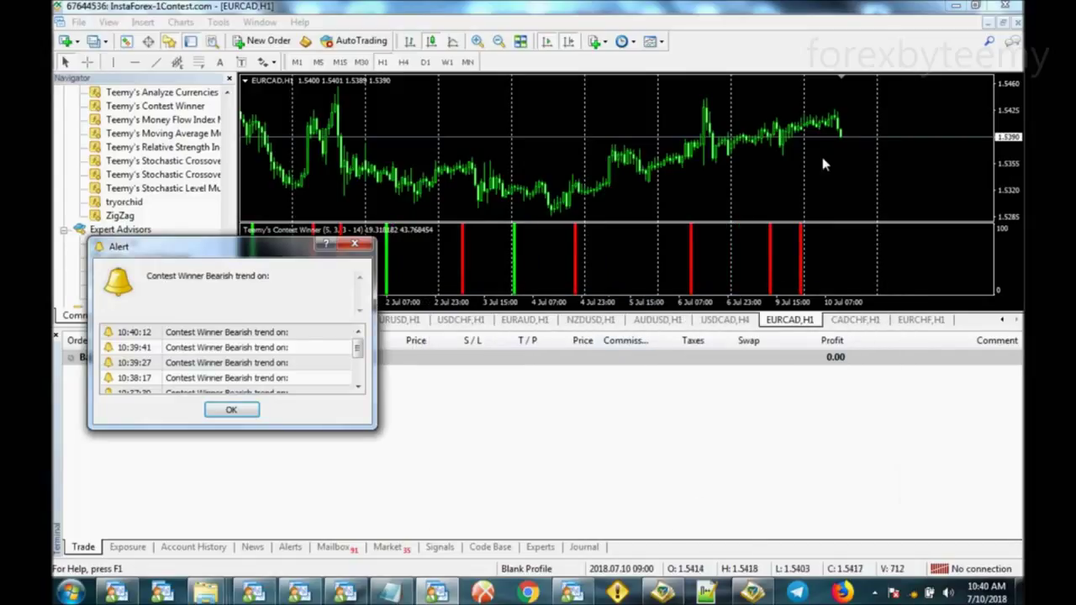
Set tradeintrade to false in the EURCAD H1 Contest Winner's inputs, leaving displayAlert as true.
double_click(577, 254)
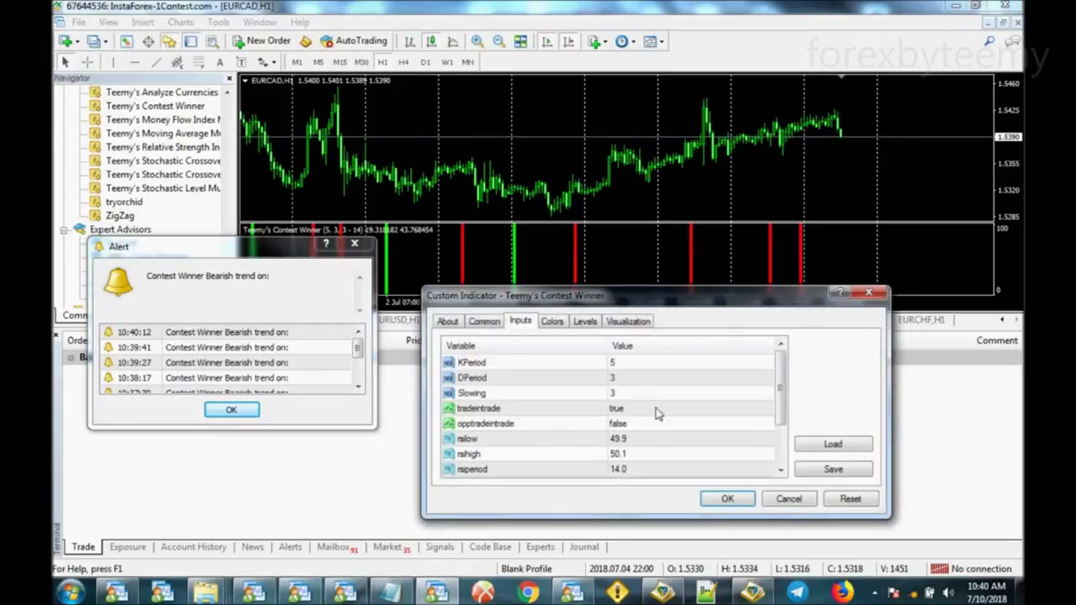
scroll(662, 418, down, 1)
click(640, 441)
click(639, 441)
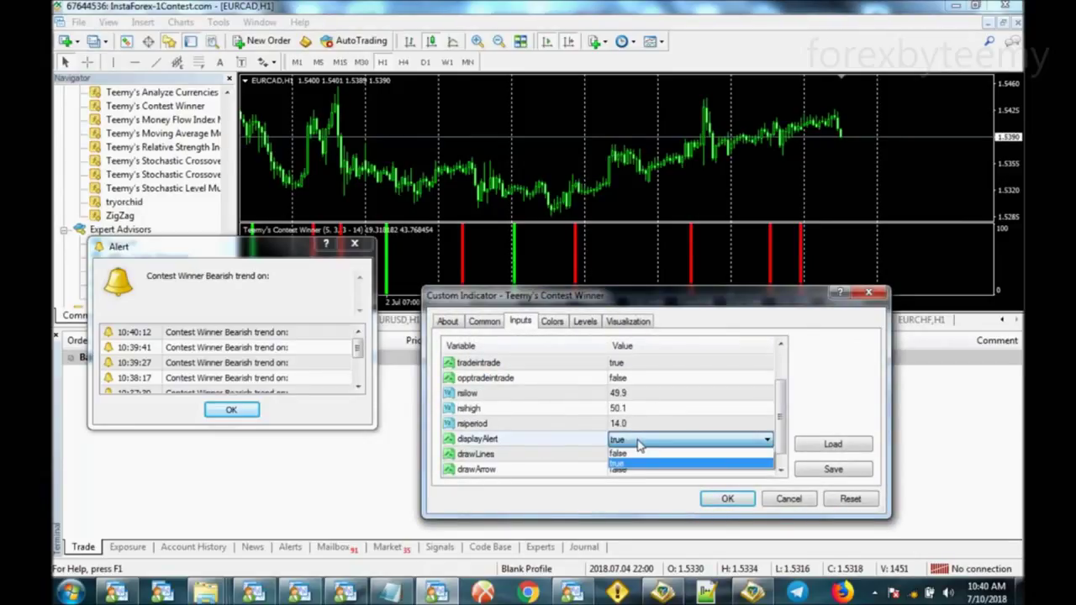
click(647, 365)
click(647, 365)
click(648, 392)
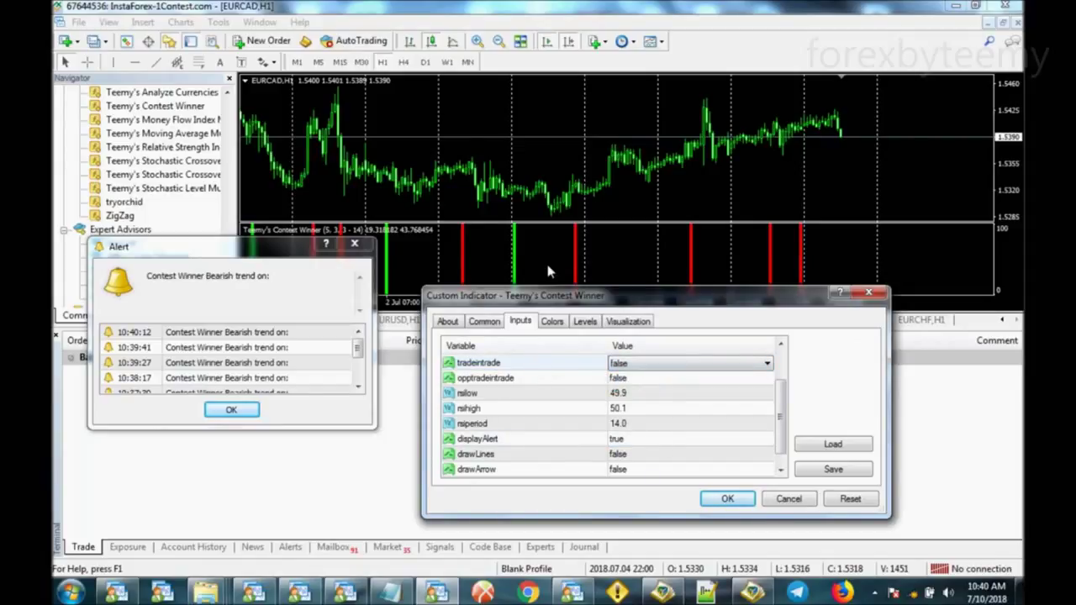
click(728, 499)
Reopen Contest Winner from the EURCAD H1 chart's indicators list, set tradeintrade back to true, and dismiss the alert.
right_click(568, 243)
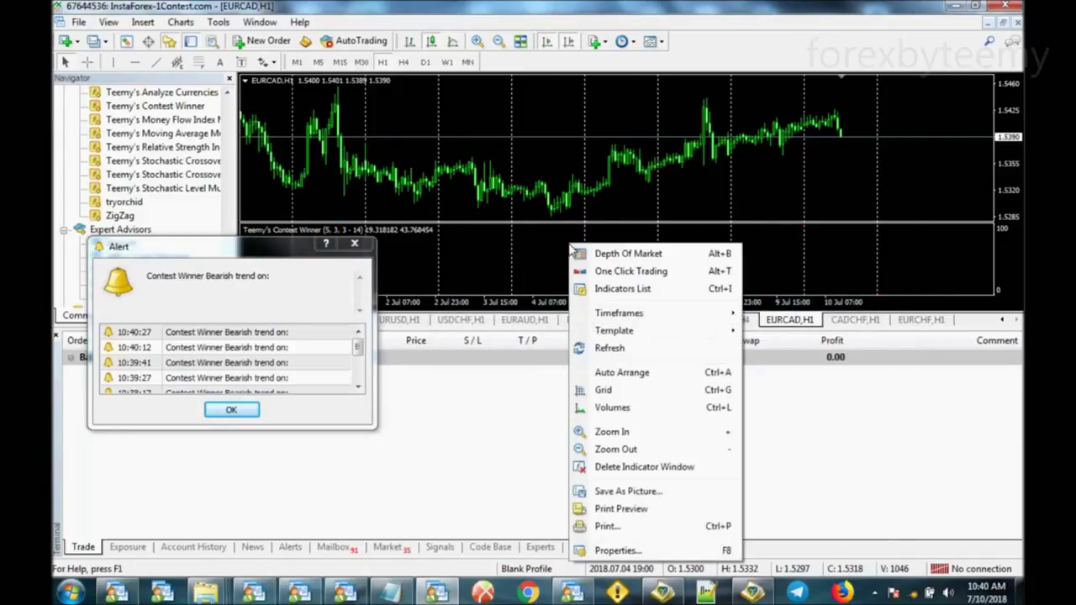
right_click(568, 111)
click(612, 202)
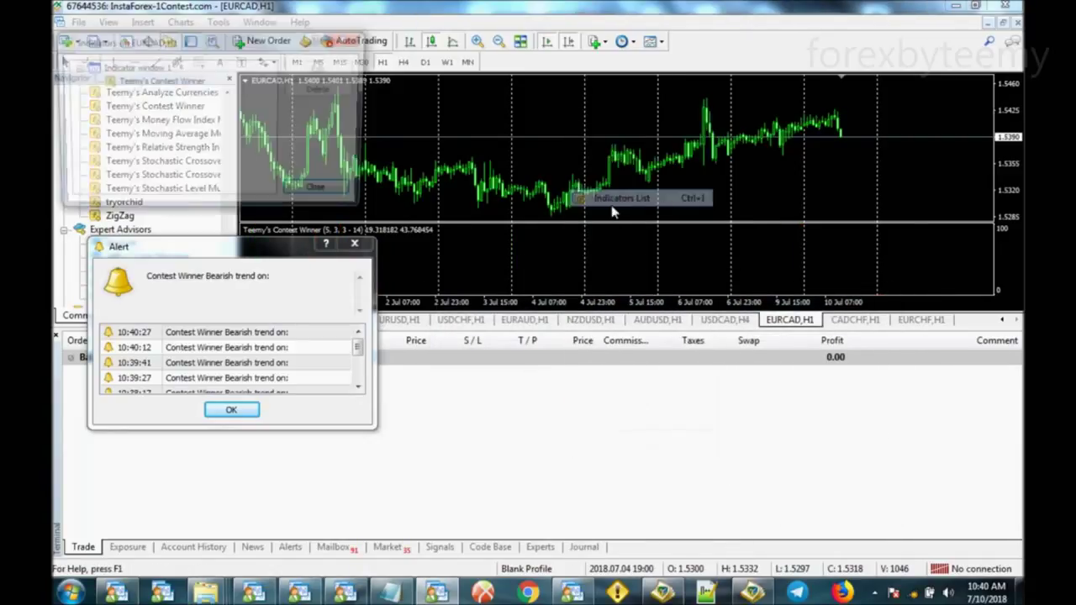
double_click(160, 82)
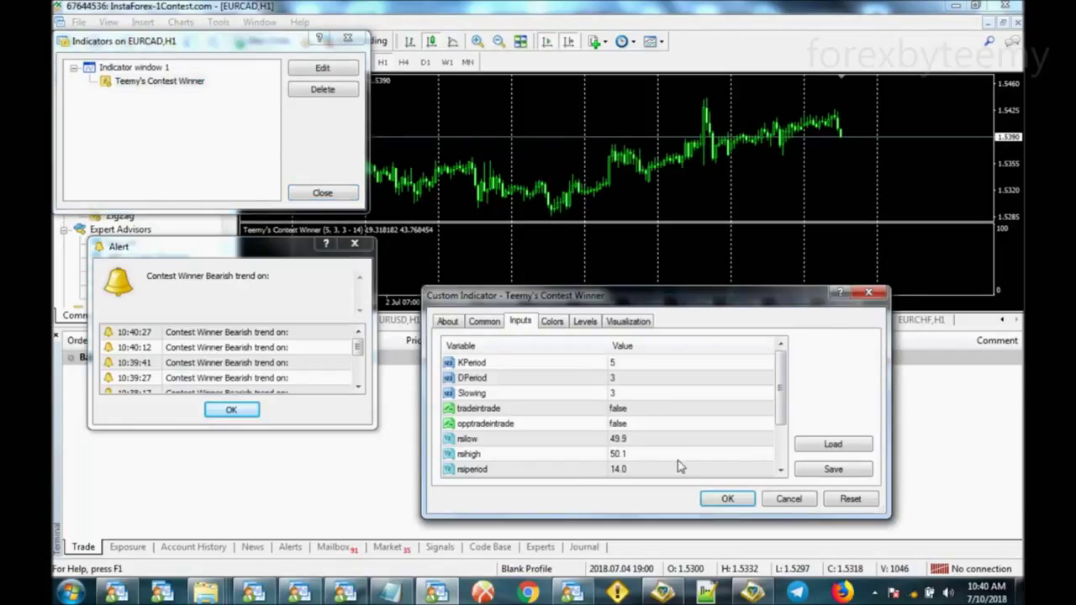
click(491, 426)
click(644, 409)
click(644, 409)
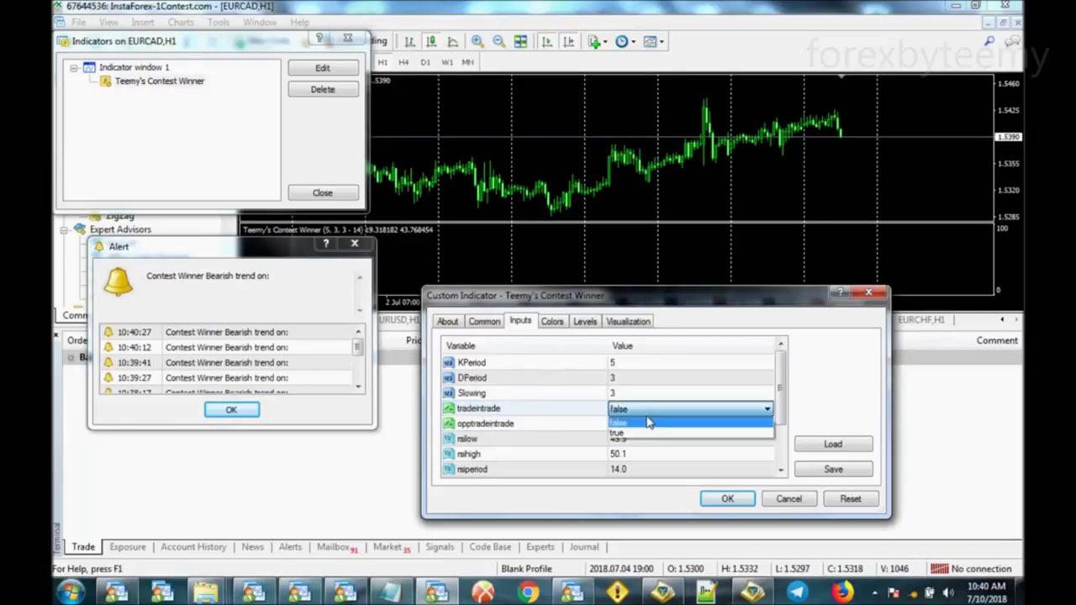
click(653, 431)
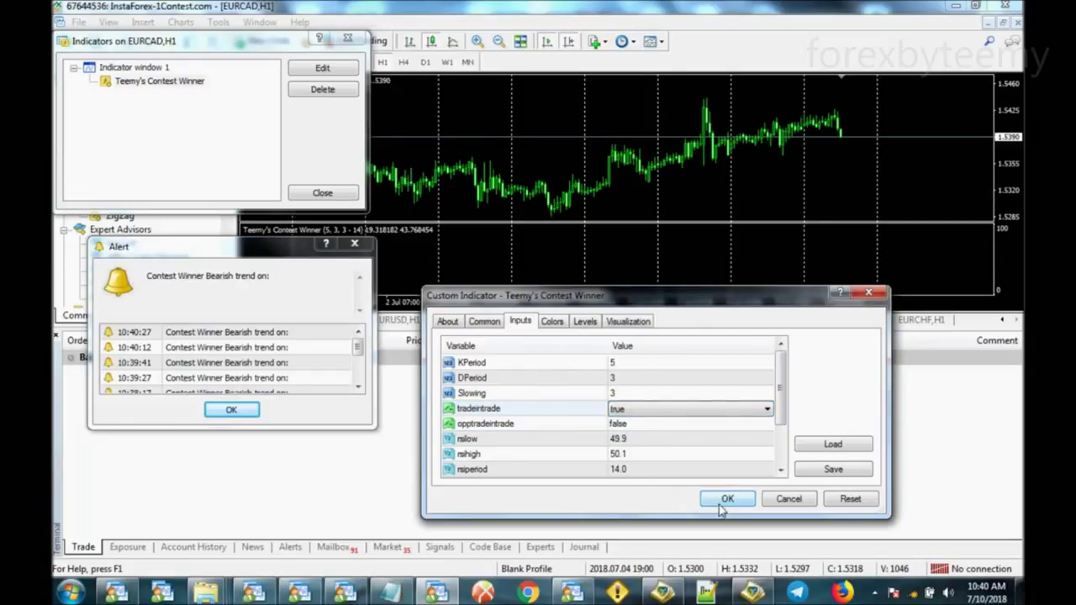
click(706, 500)
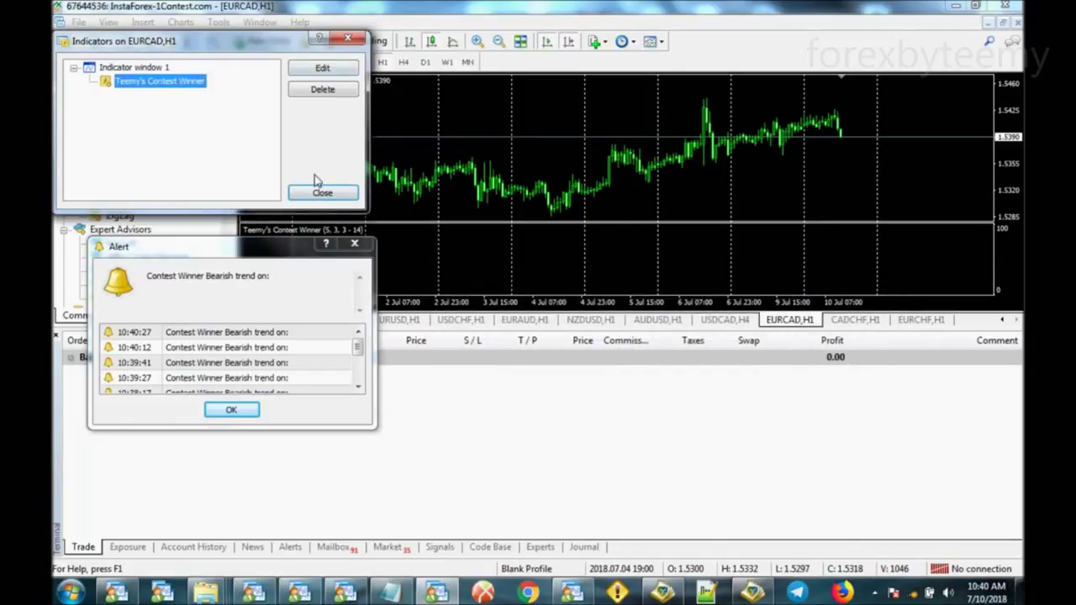
click(333, 200)
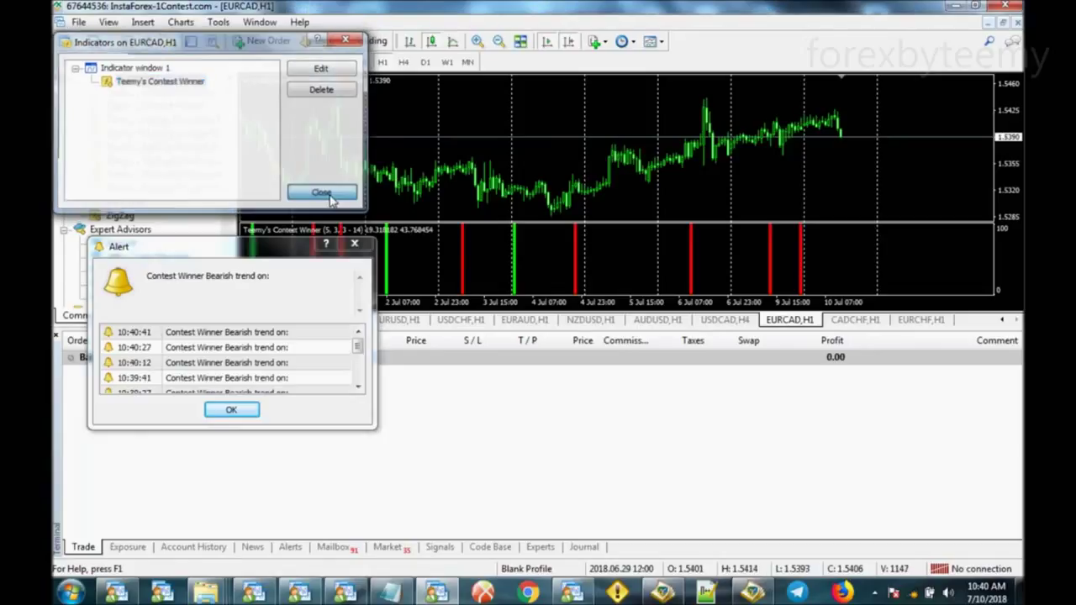
click(354, 244)
Set tradeintrade to false and opptradeintrade to true in the EURCAD H1 Contest Winner's inputs, and dismiss the alert.
double_click(388, 261)
double_click(632, 410)
click(635, 410)
click(636, 427)
double_click(638, 425)
click(639, 447)
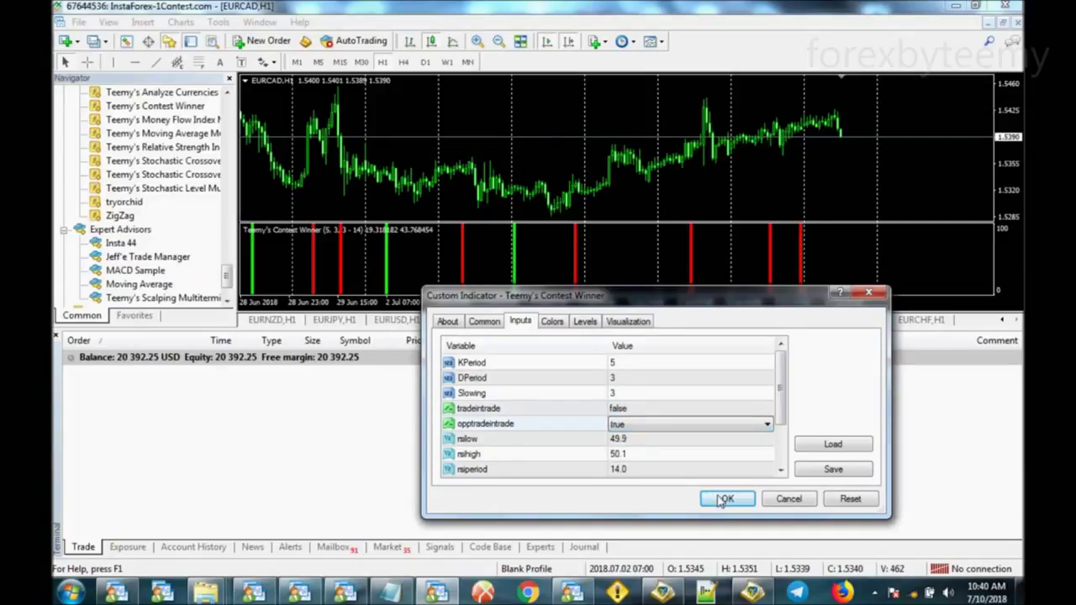
click(721, 501)
click(227, 411)
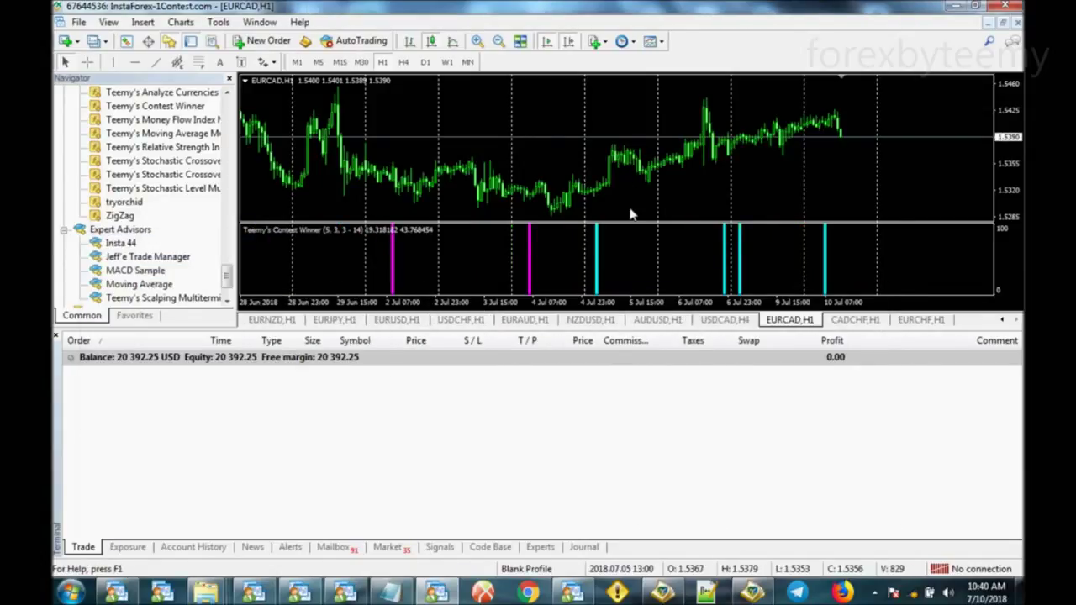
Set tradeintrade, drawLines and drawArrow to true in the EURCAD H1 Contest Winner's inputs, keeping opptradeintrade true, and dismiss the alert.
drag(597, 255, 601, 255)
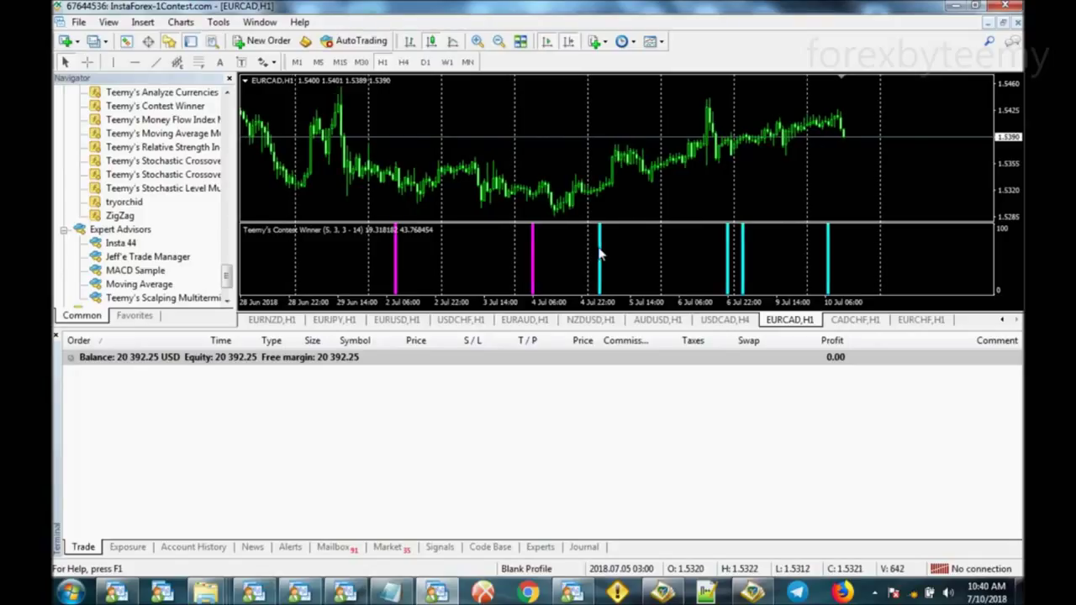
double_click(600, 255)
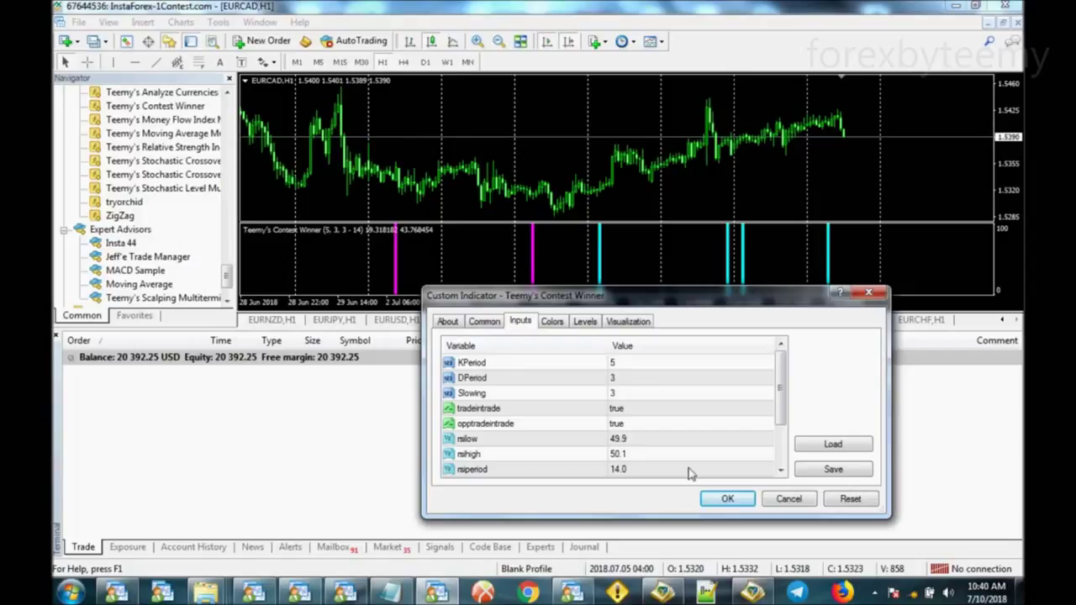
click(713, 500)
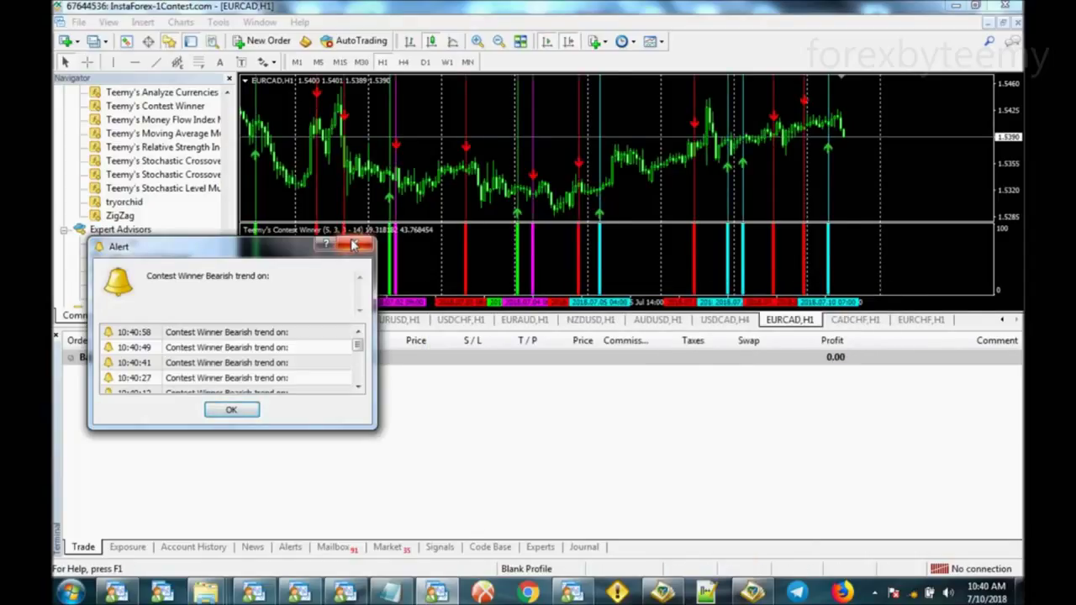
click(354, 245)
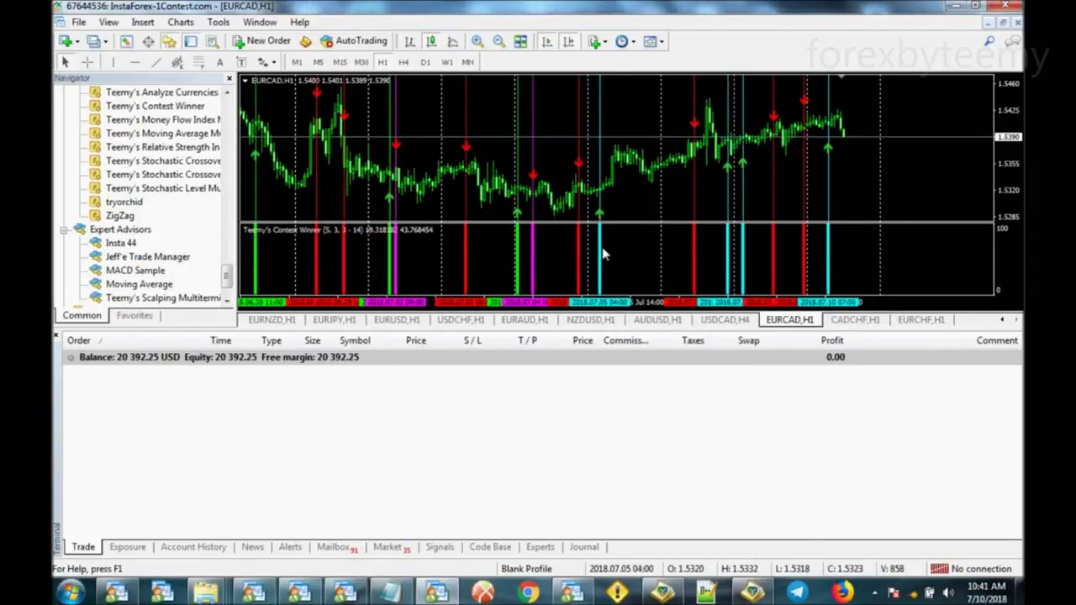
Set drawArrow to false in the EURCAD H1 Contest Winner's inputs, keeping drawLines true, and dismiss the alert.
double_click(603, 255)
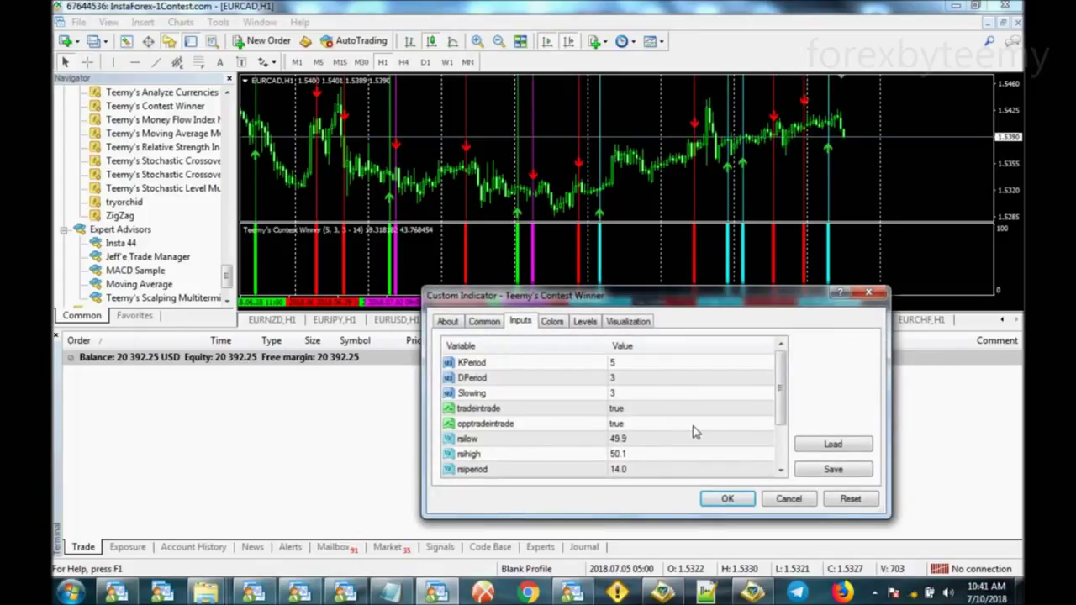
click(648, 454)
scroll(643, 455, down, 2)
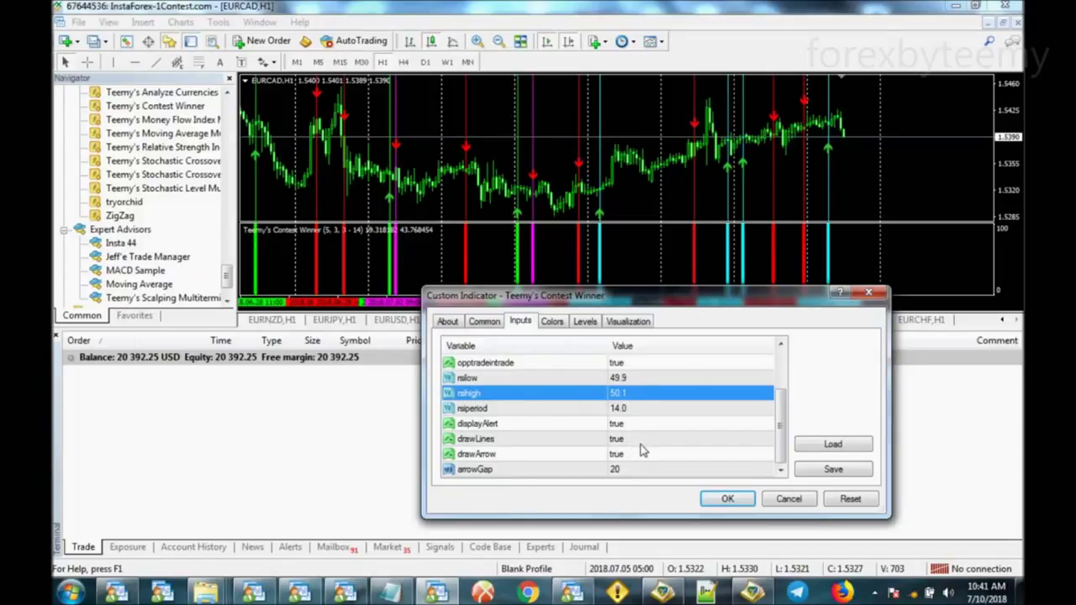
click(649, 455)
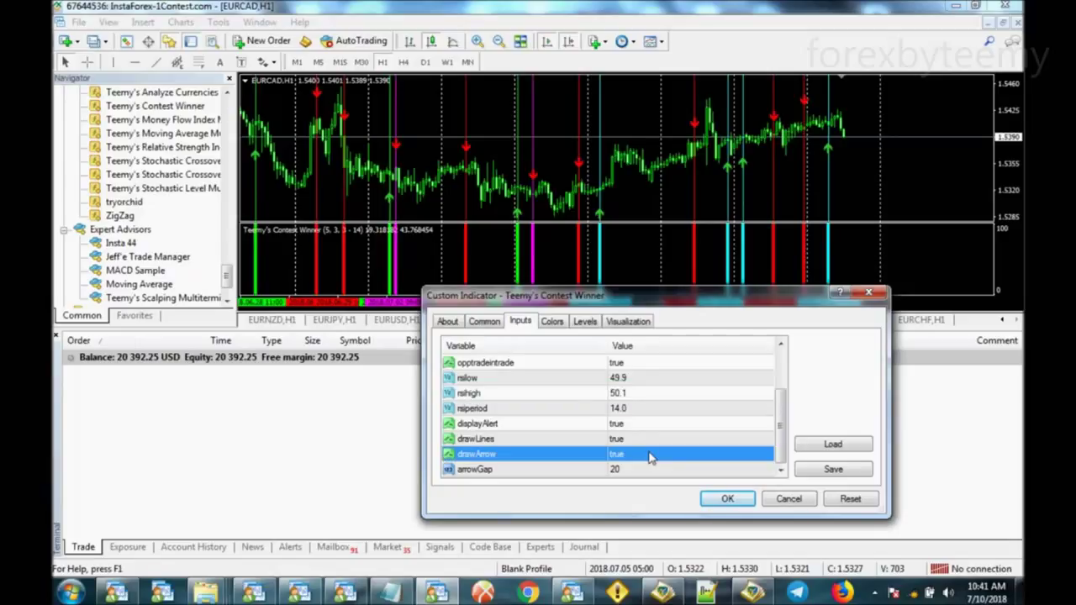
click(649, 455)
click(649, 481)
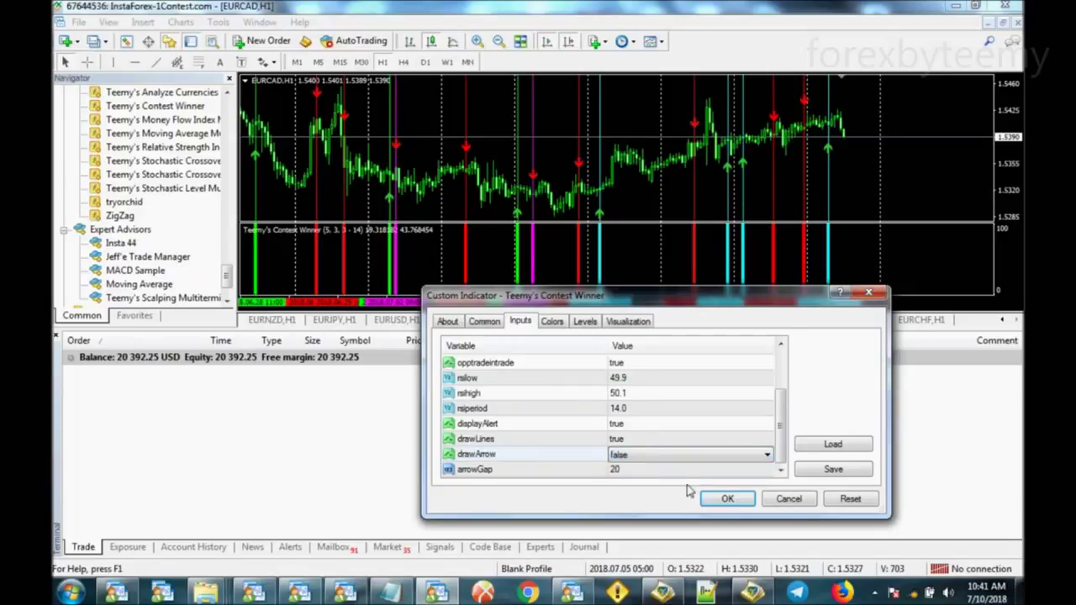
click(715, 498)
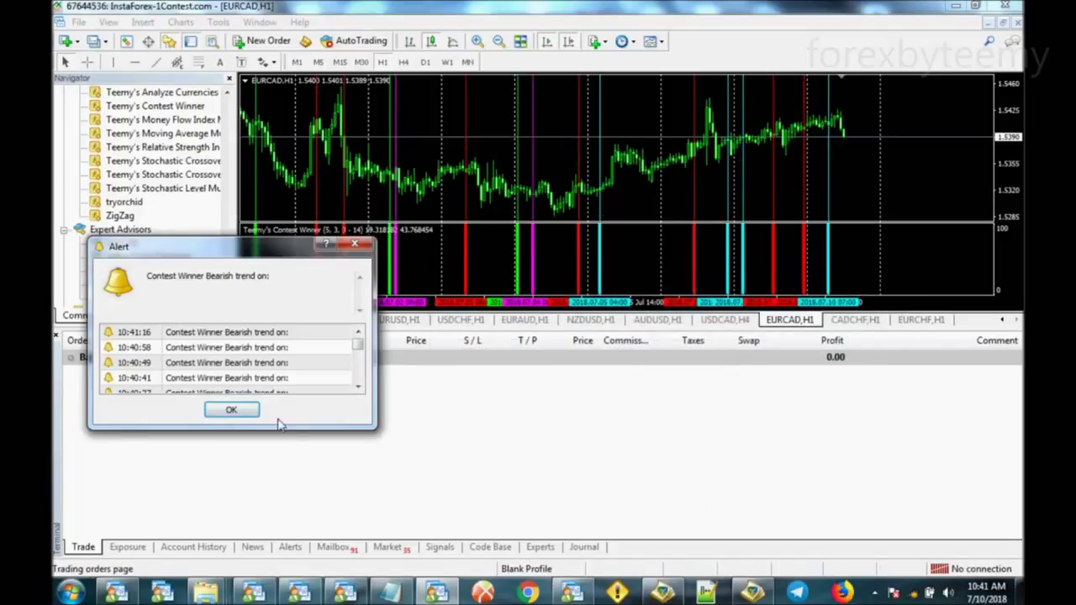
click(238, 410)
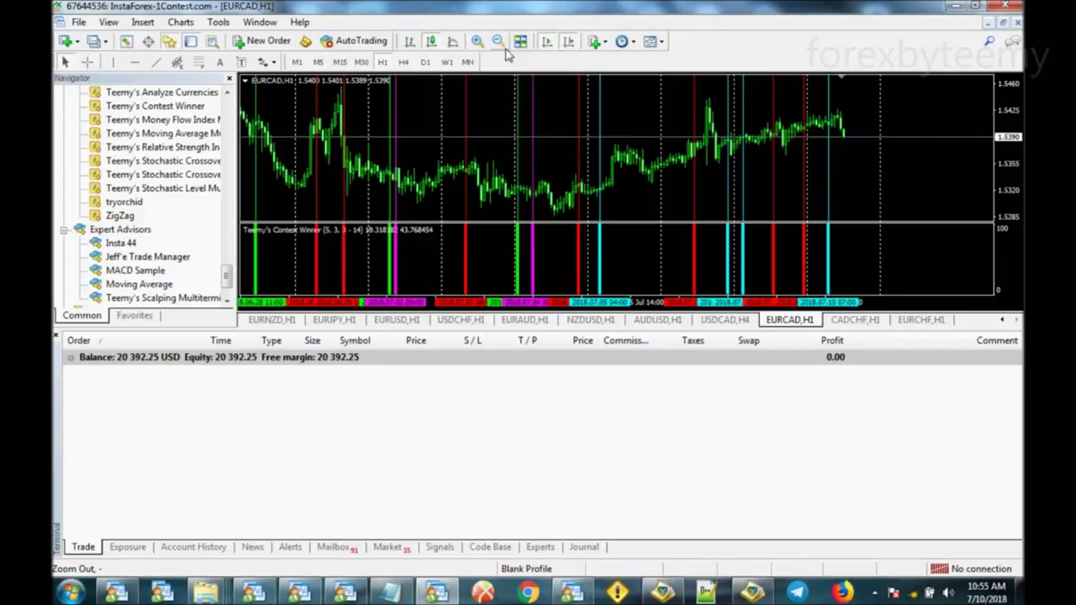
Add Teemy's Stochastic Crossover MultiCurrency to the EURCAD H1 Contest Winner window with default settings, and inspect its coloured squares with the crosshair.
click(477, 41)
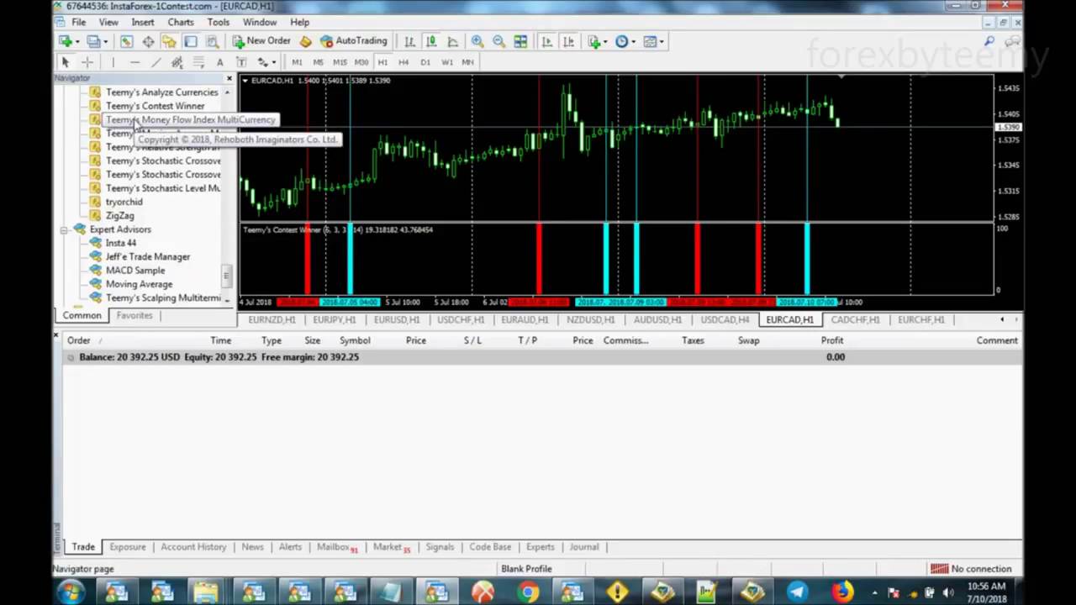
drag(181, 177, 479, 269)
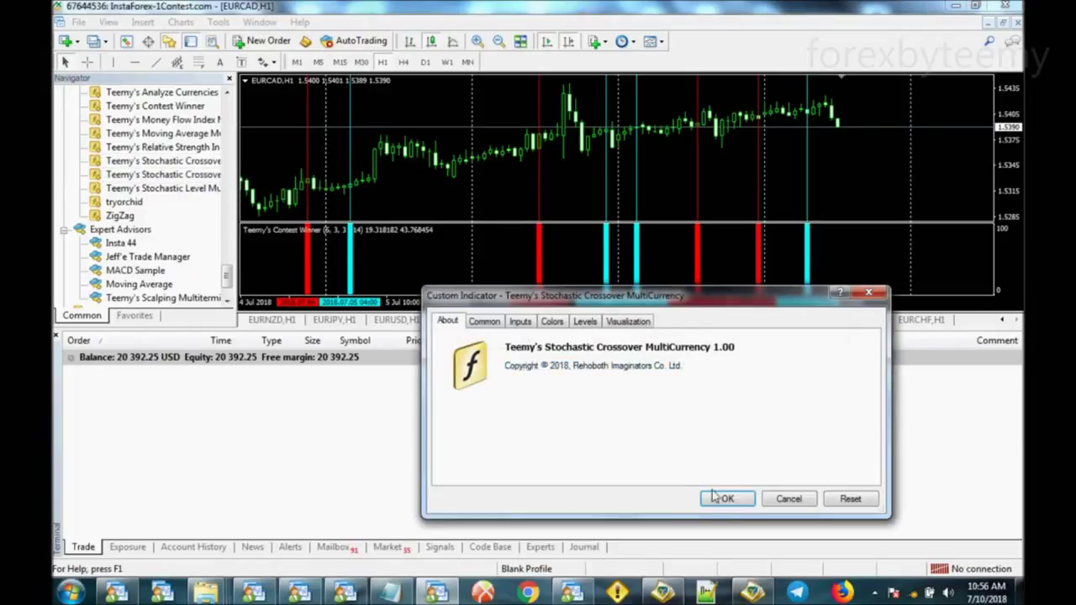
click(722, 499)
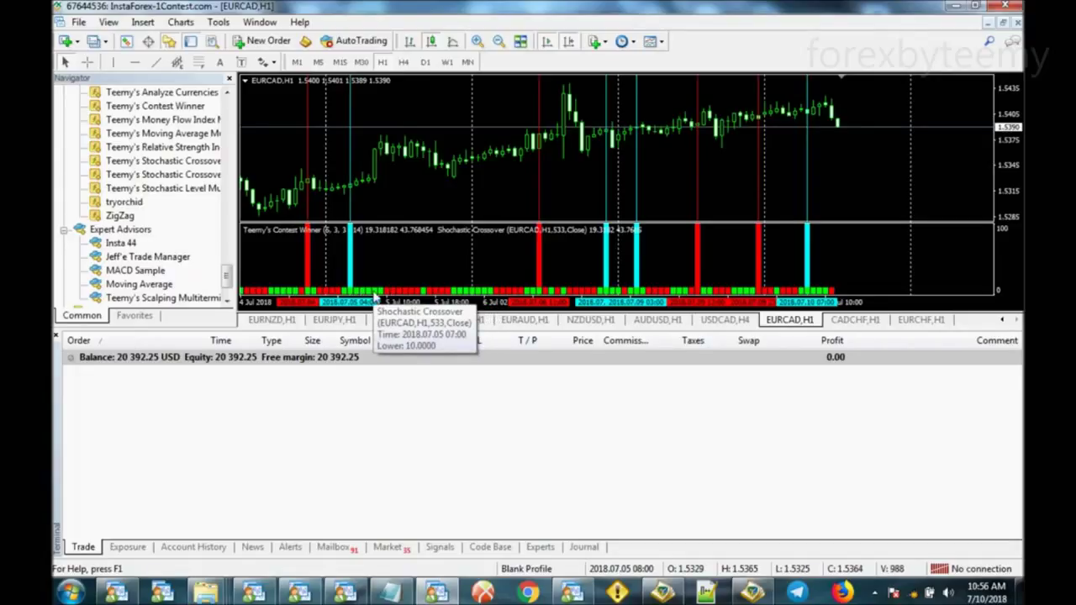
click(90, 64)
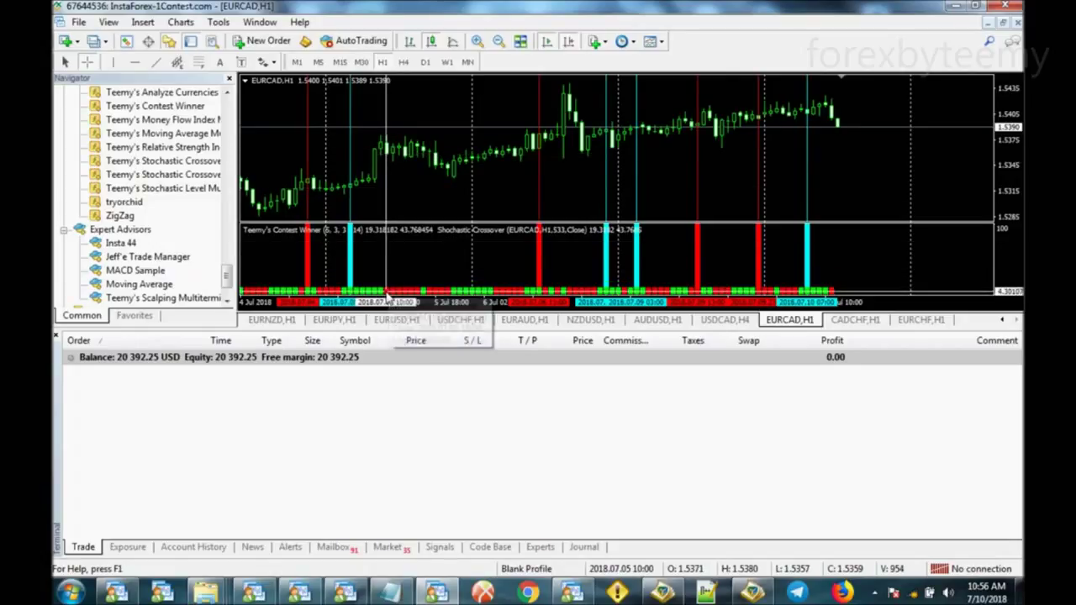
mouse_move(387, 294)
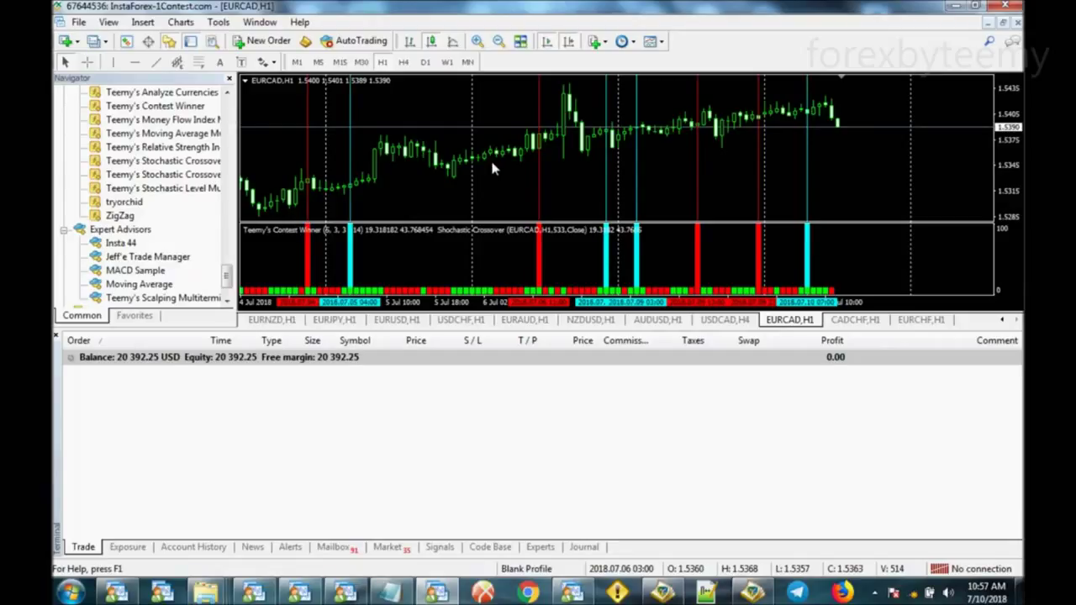
Switch from EURCAD to the CADCHF H1 chart and delete its MFI indicator.
click(866, 325)
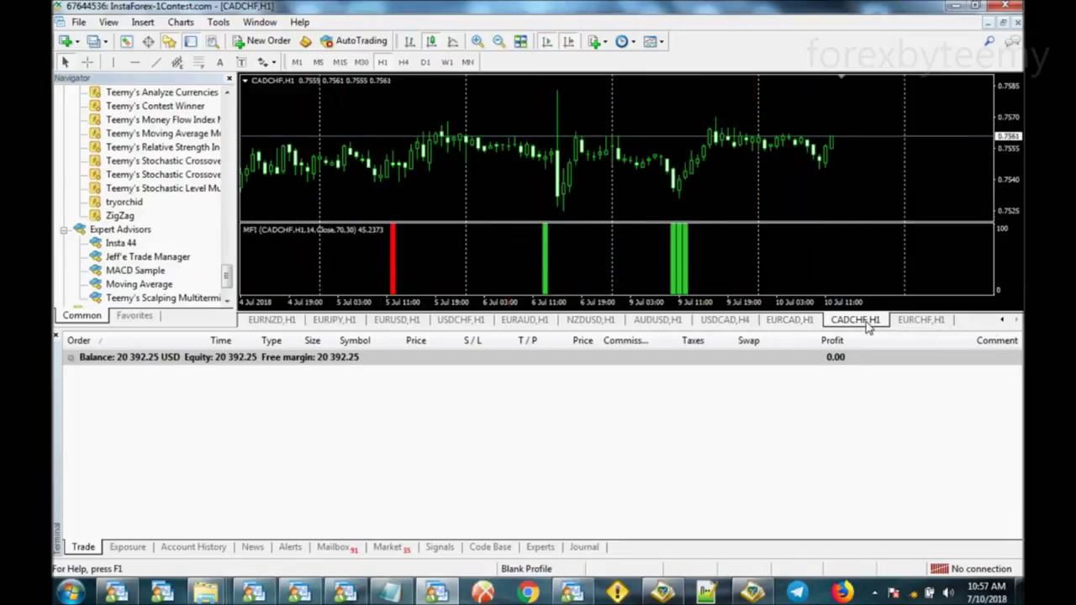
click(794, 325)
click(837, 325)
click(807, 325)
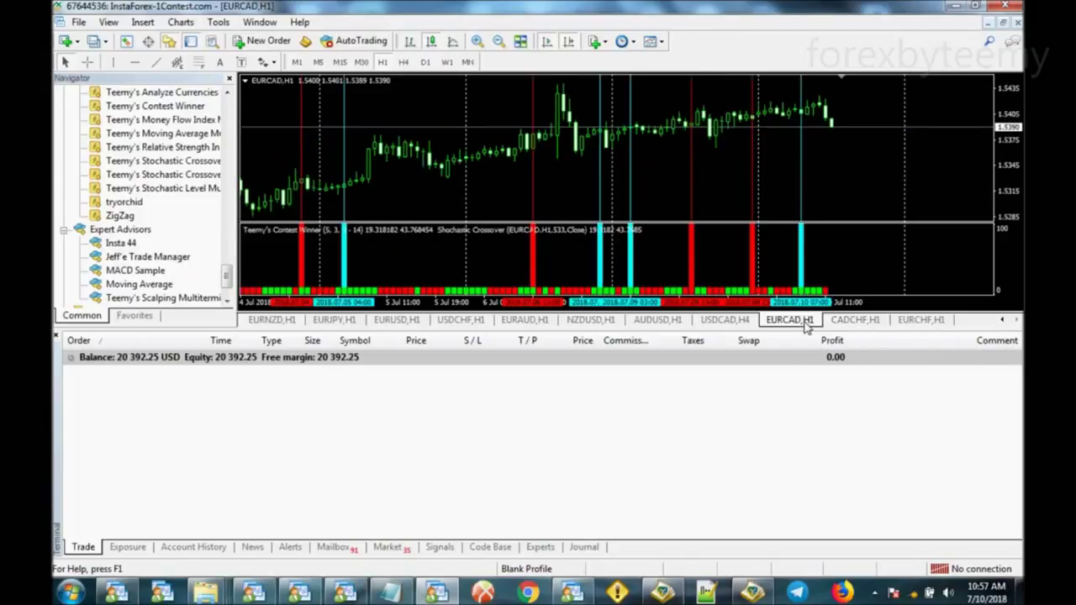
click(841, 326)
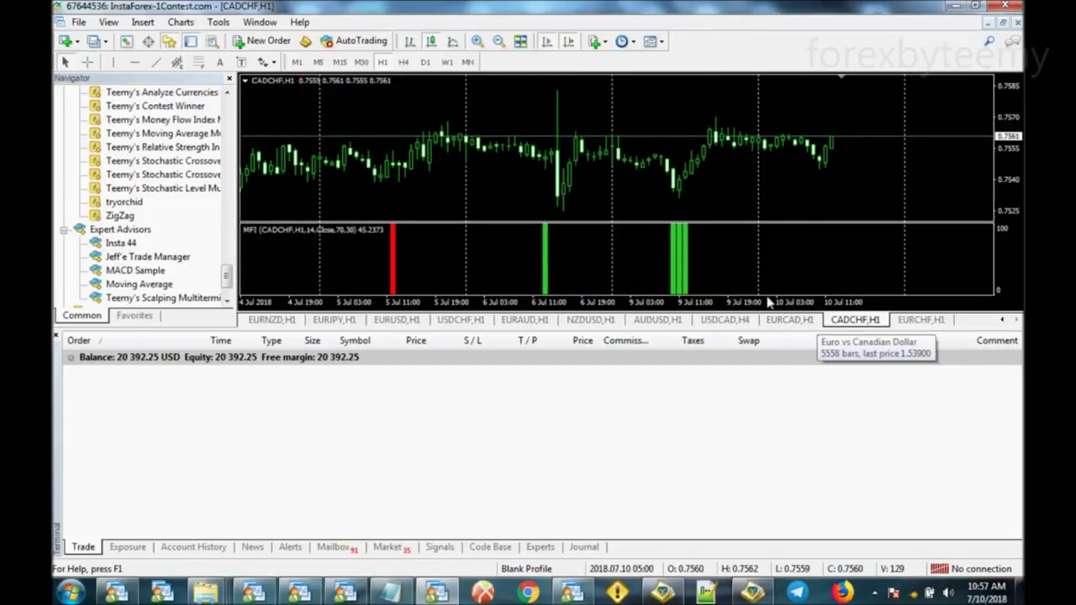
right_click(682, 266)
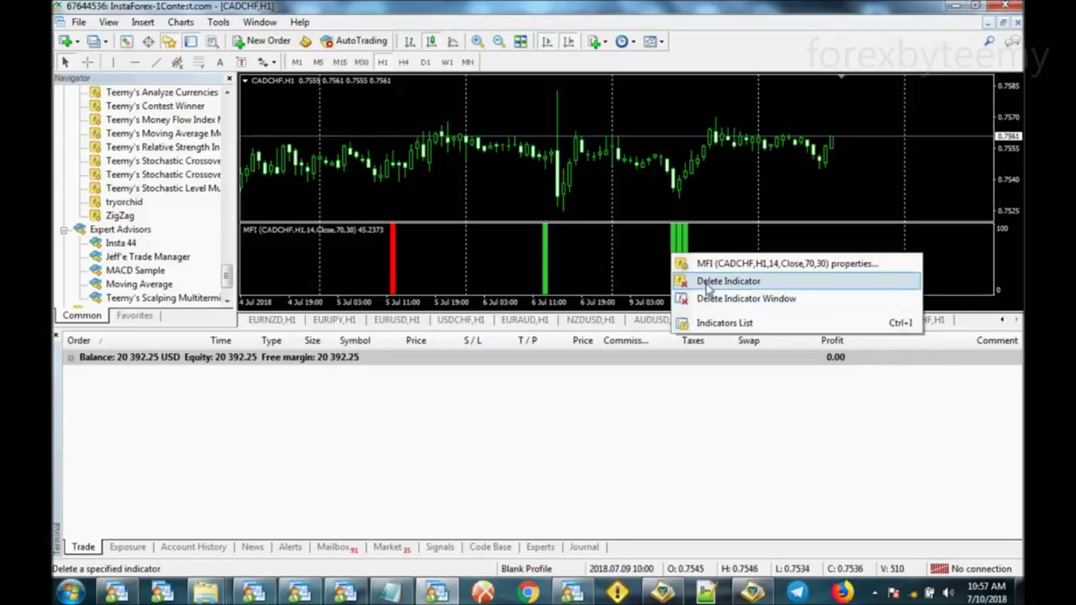
click(711, 281)
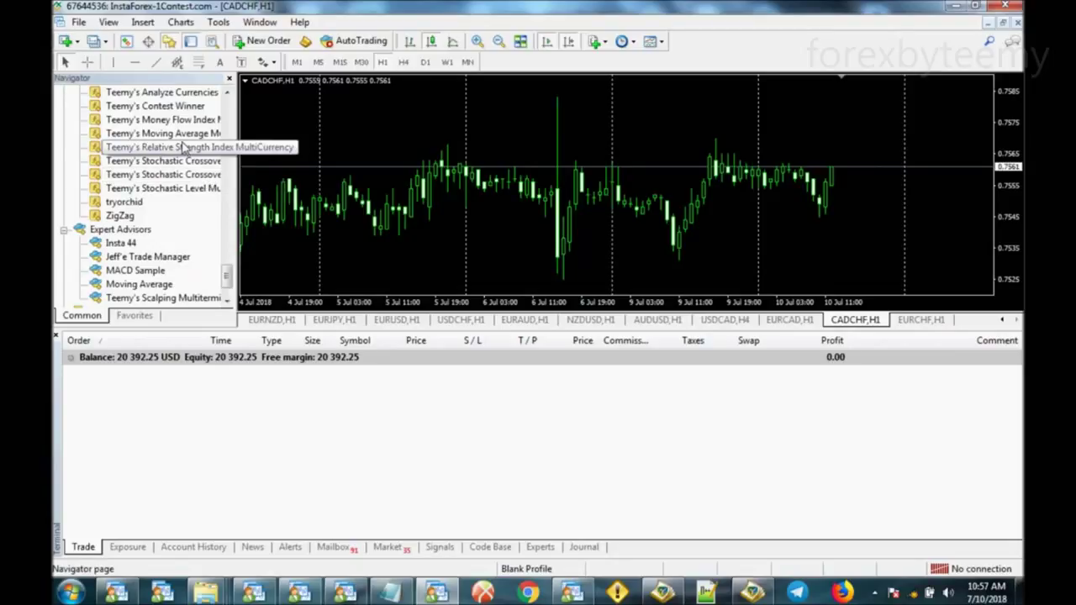
Apply Teemy's Contest Winner to CADCHF H1 with drawArrow false, and add Teemy's Stochastic Crossover MultiCurrency with default settings to its window.
drag(156, 106, 429, 116)
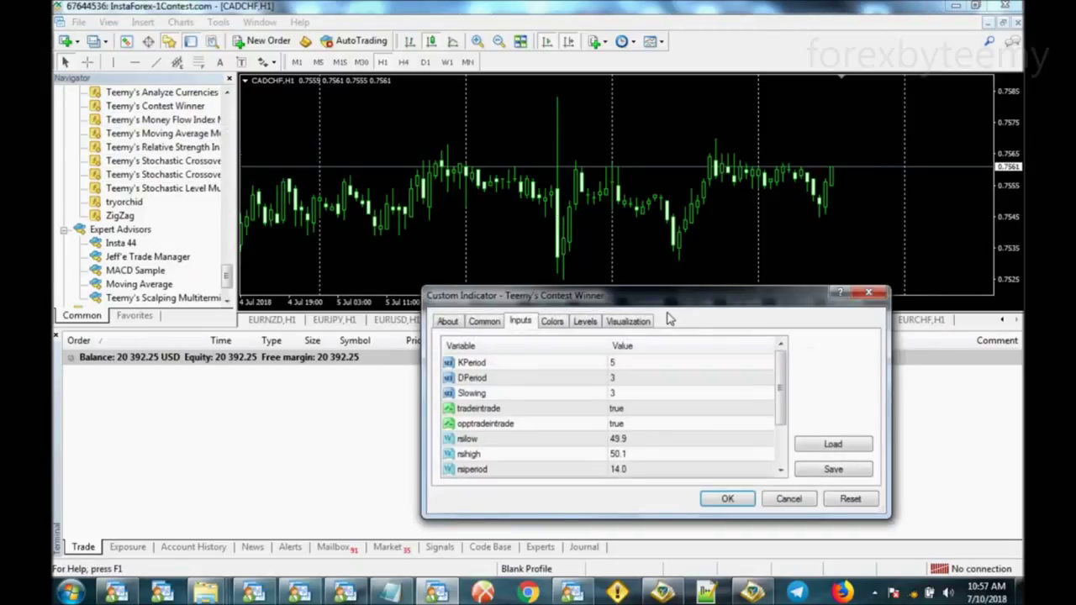
click(635, 456)
click(637, 458)
click(682, 475)
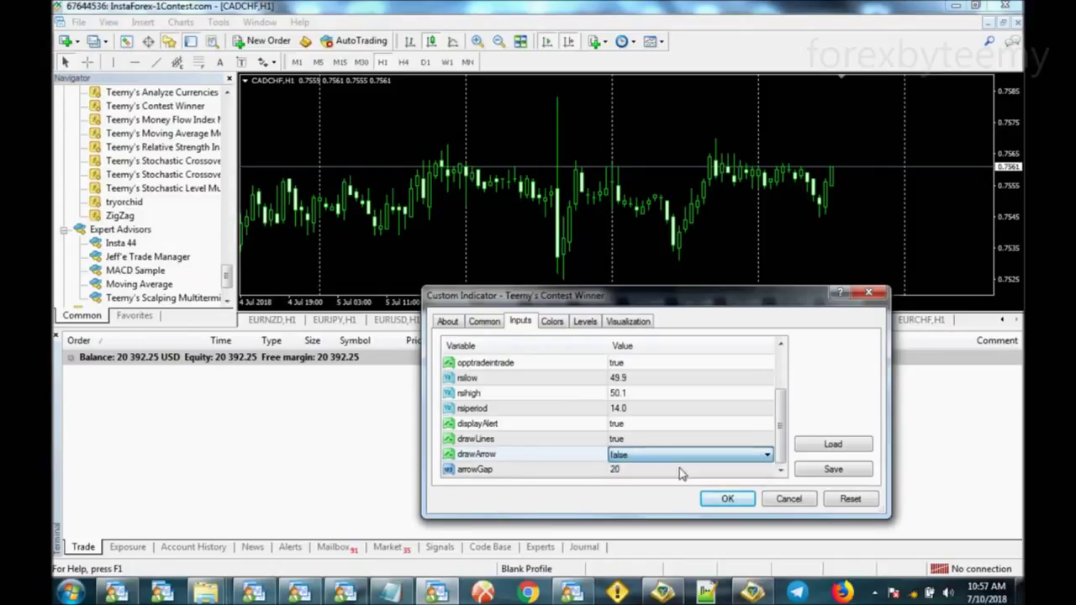
click(728, 499)
click(365, 246)
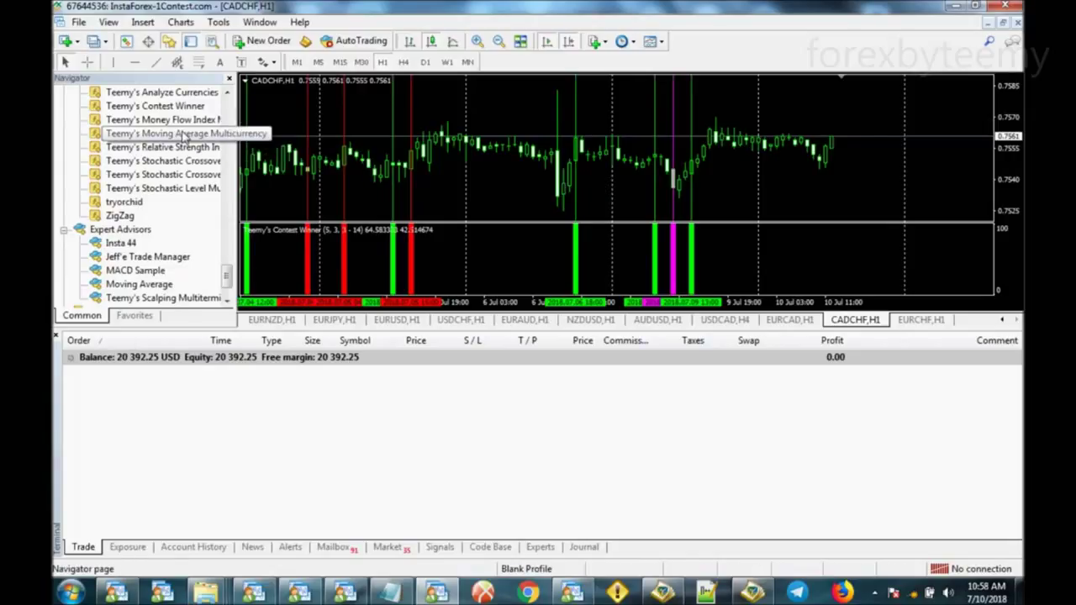
drag(194, 175, 712, 359)
click(728, 499)
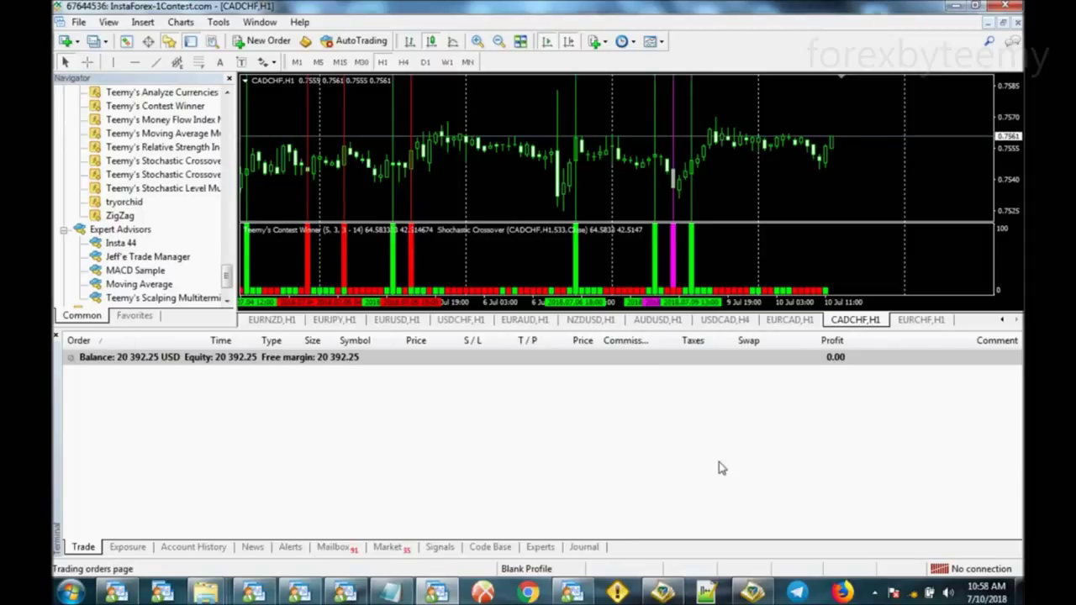
Examine the input parameters of Contest Winner and Stochastic Crossover MultiCurrency on the CADCHF H1 chart without changing them.
double_click(333, 239)
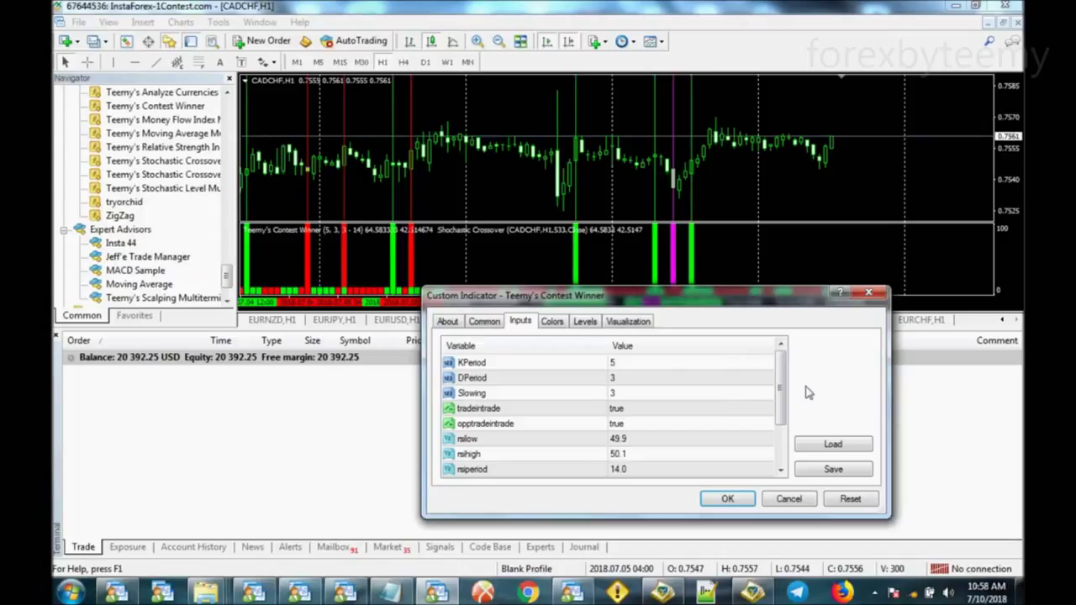
click(869, 292)
double_click(484, 290)
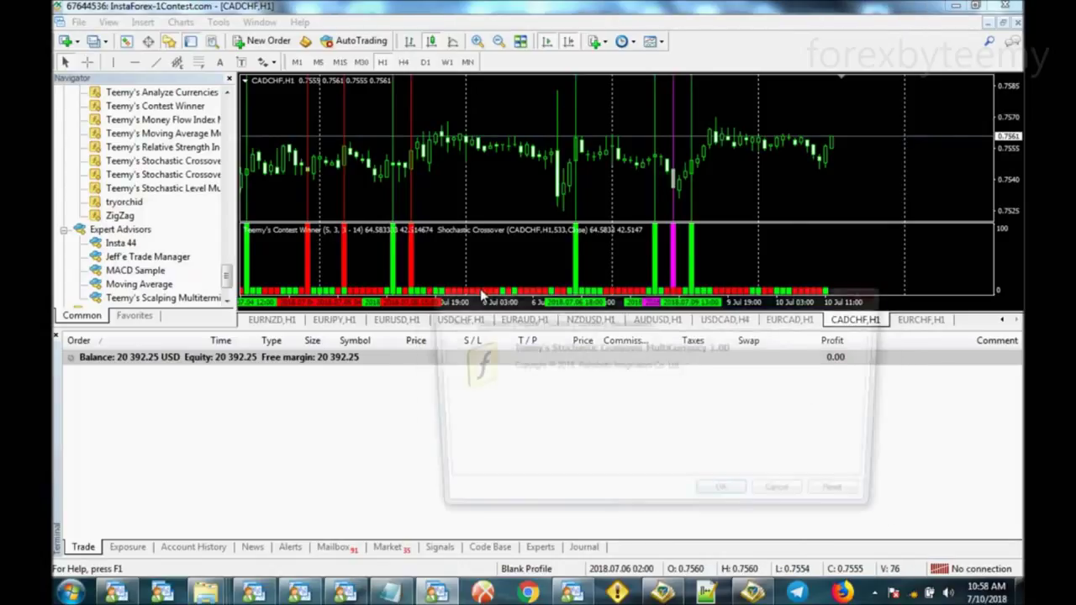
click(521, 321)
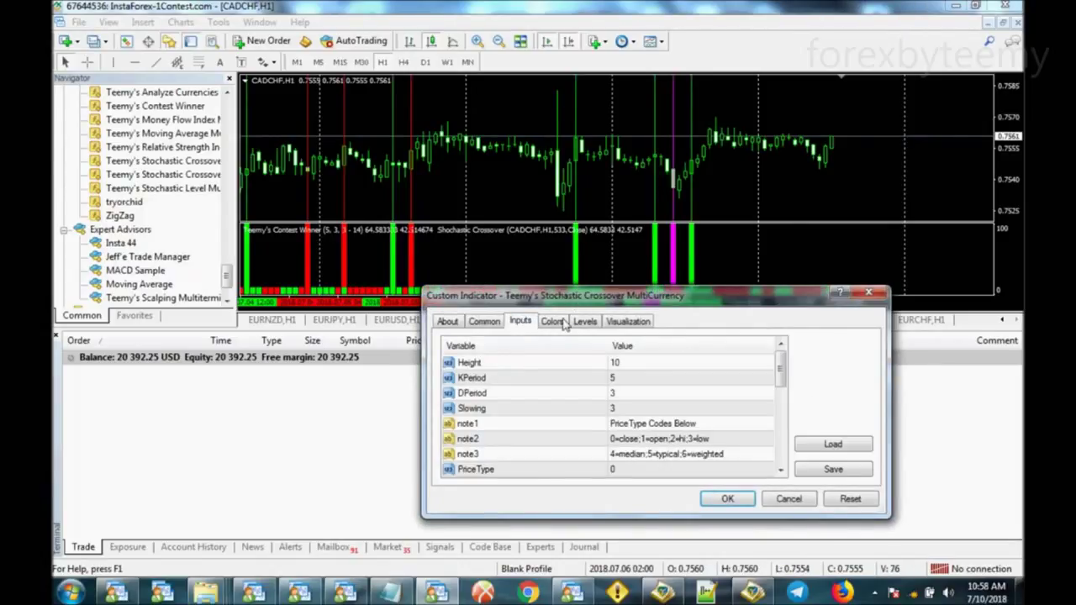
click(618, 380)
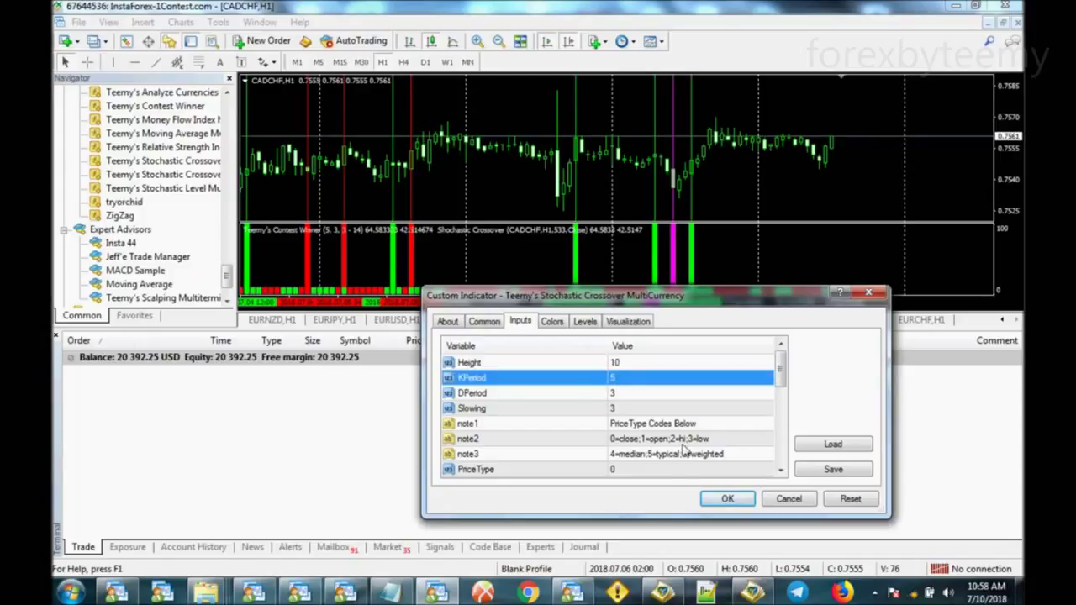
click(869, 293)
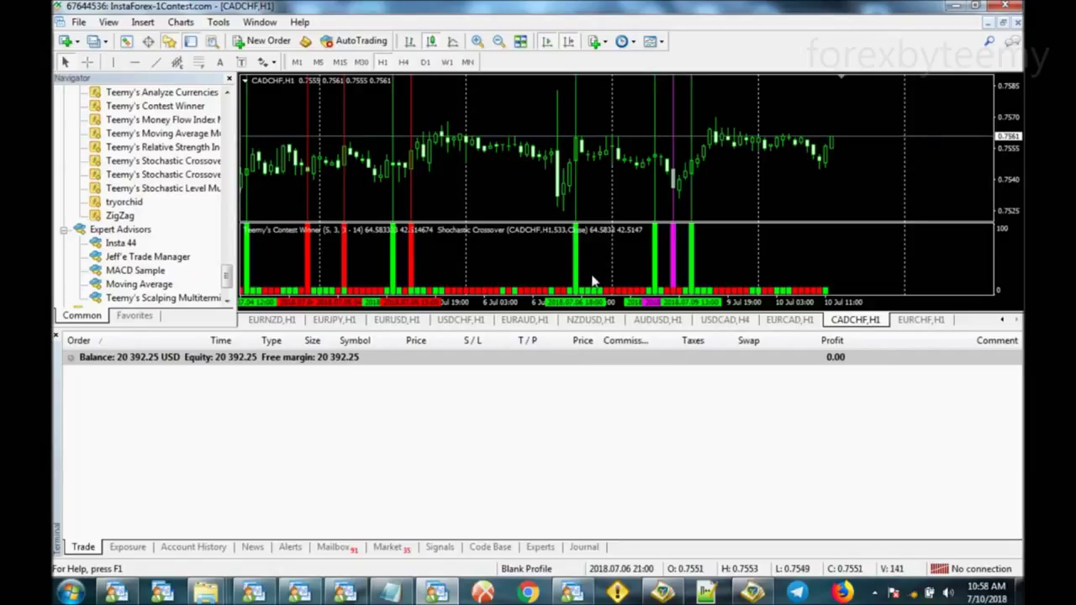
Compare the Contest Winner and Stochastic Crossover signals on the EURCAD and CADCHF H1 charts, including earlier CADCHF history.
click(795, 322)
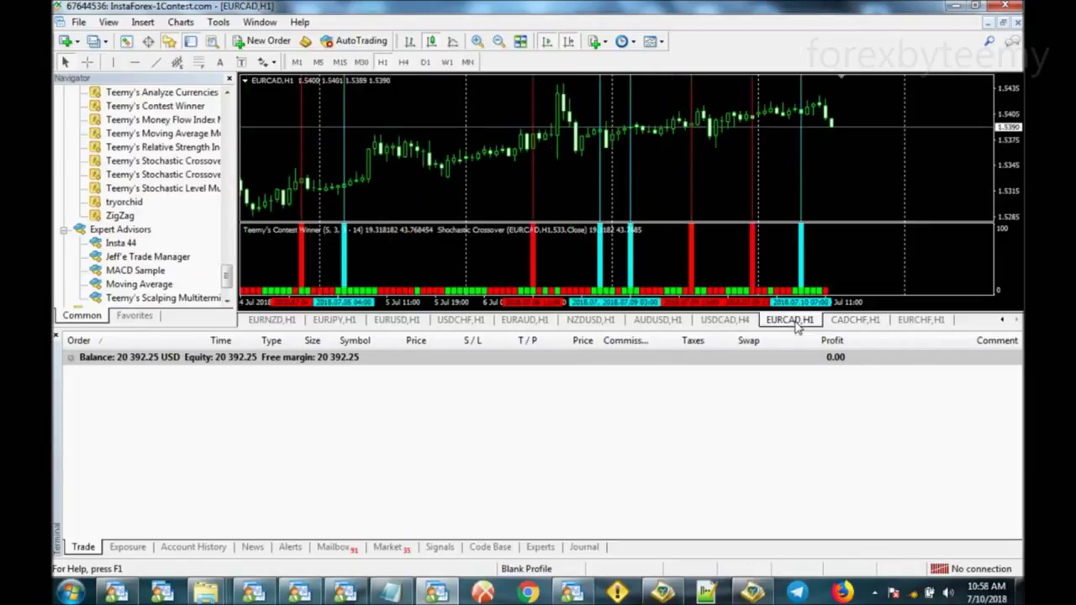
click(848, 328)
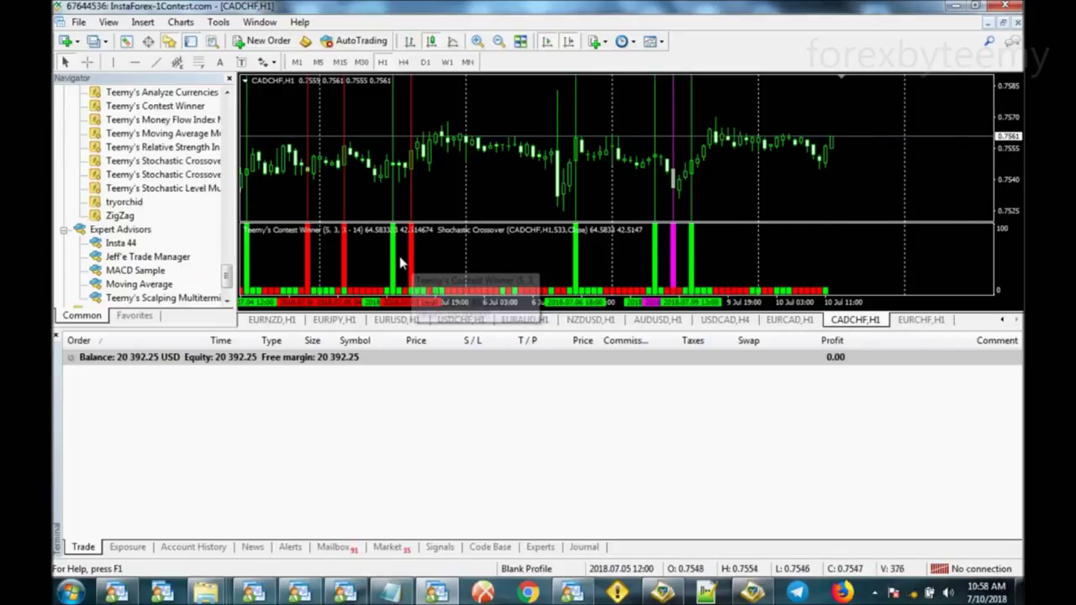
scroll(429, 258, up, 3)
scroll(471, 259, down, 3)
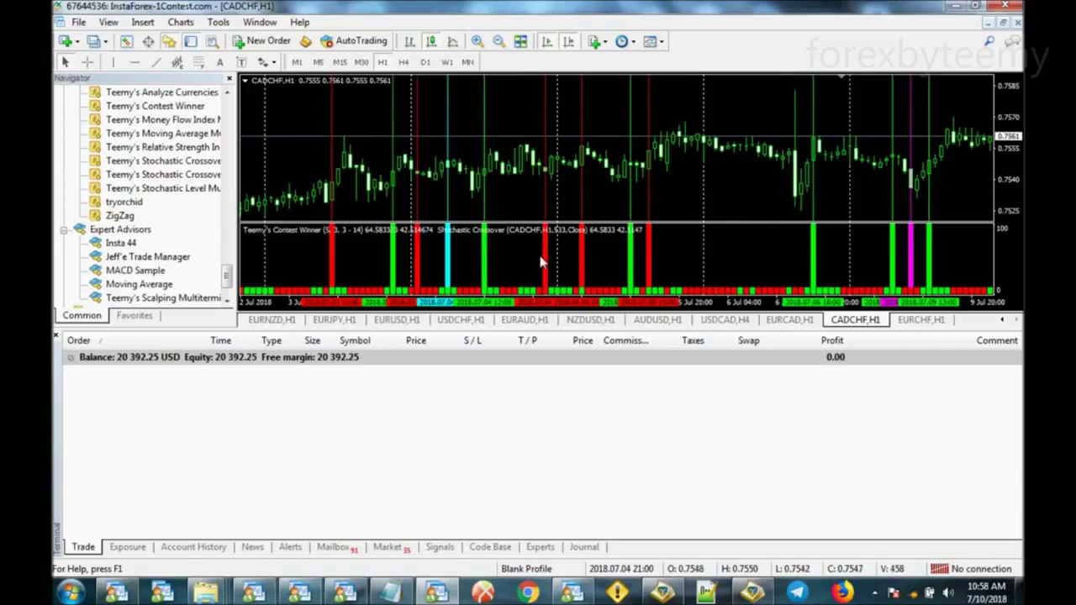
scroll(544, 261, down, 3)
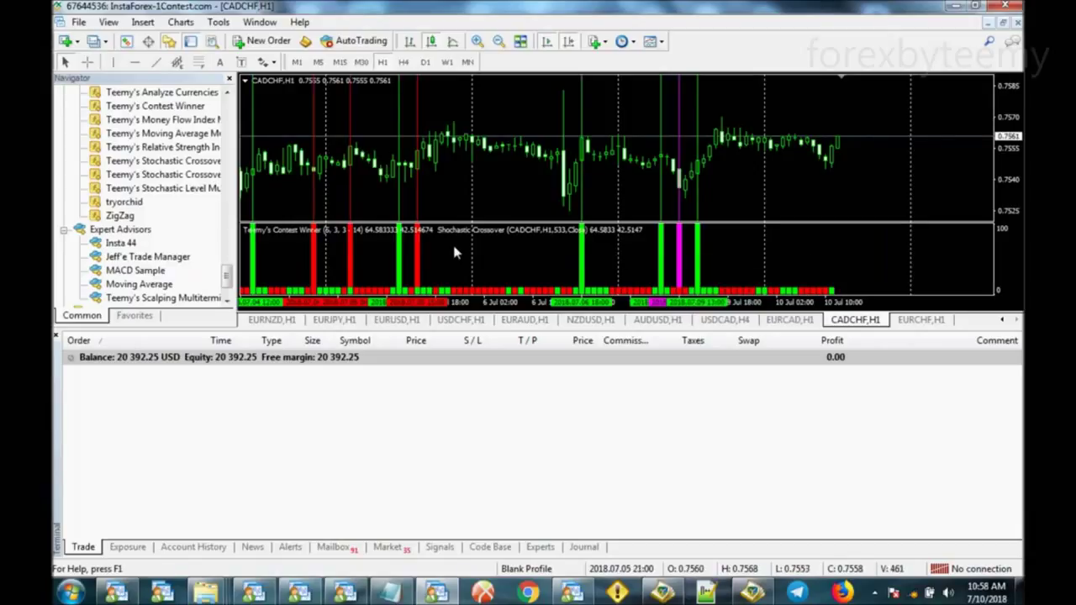
Compare the Contest Winner and Stochastic Crossover signals around 9 and 10 July between the EURCAD and CADCHF H1 charts.
scroll(457, 253, up, 5)
scroll(505, 262, down, 5)
click(795, 321)
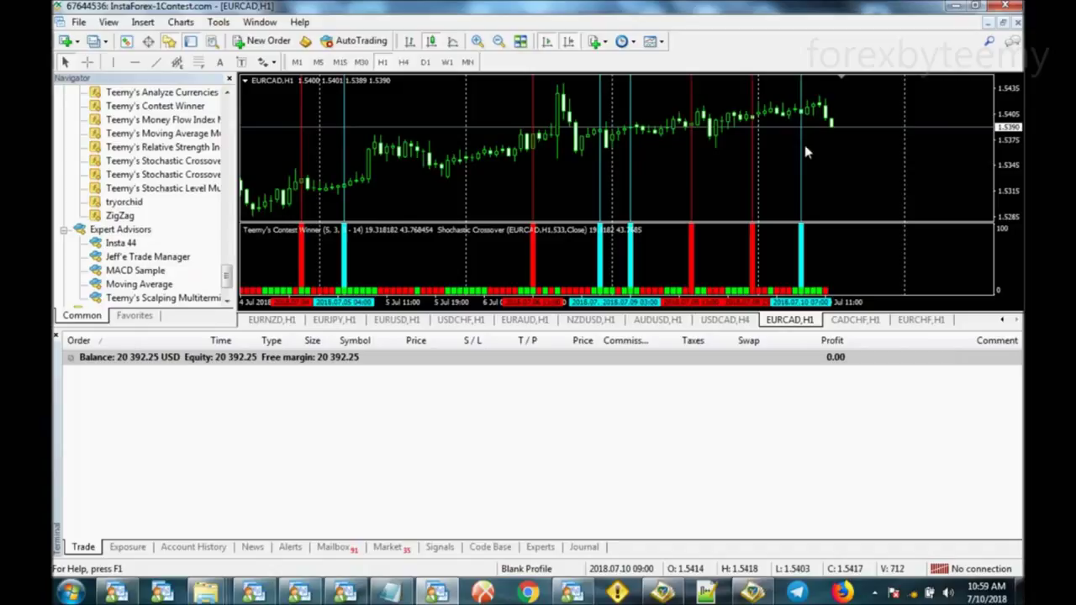
click(846, 328)
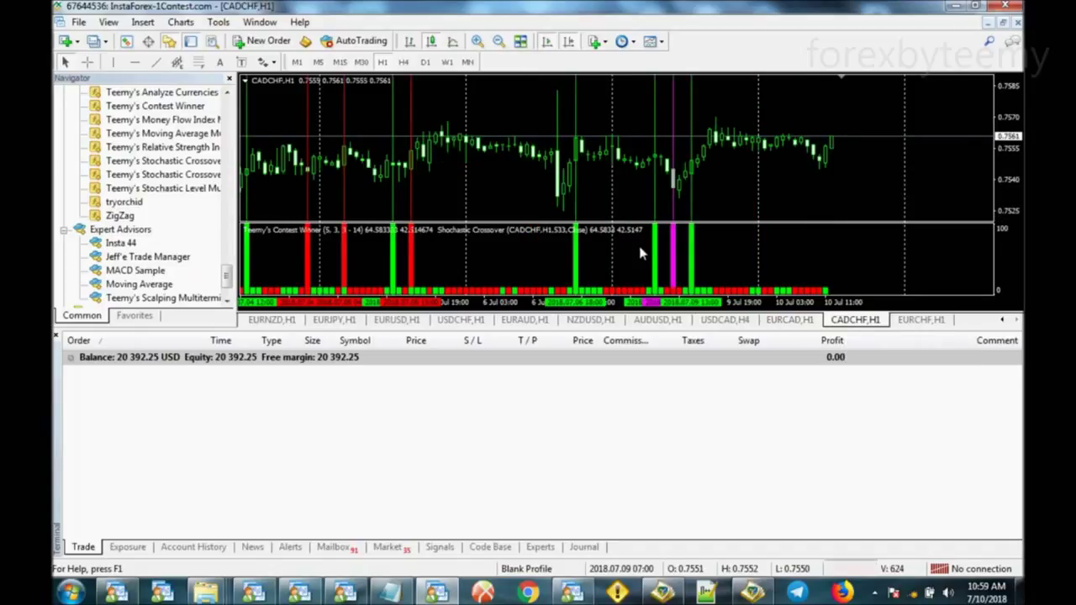
click(790, 320)
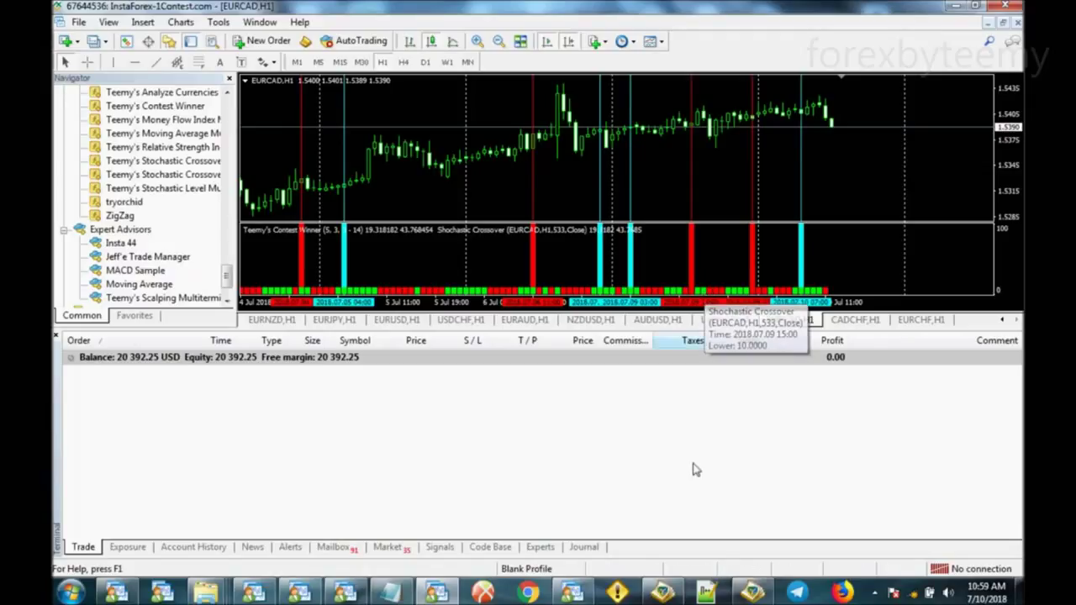
mouse_move(693, 279)
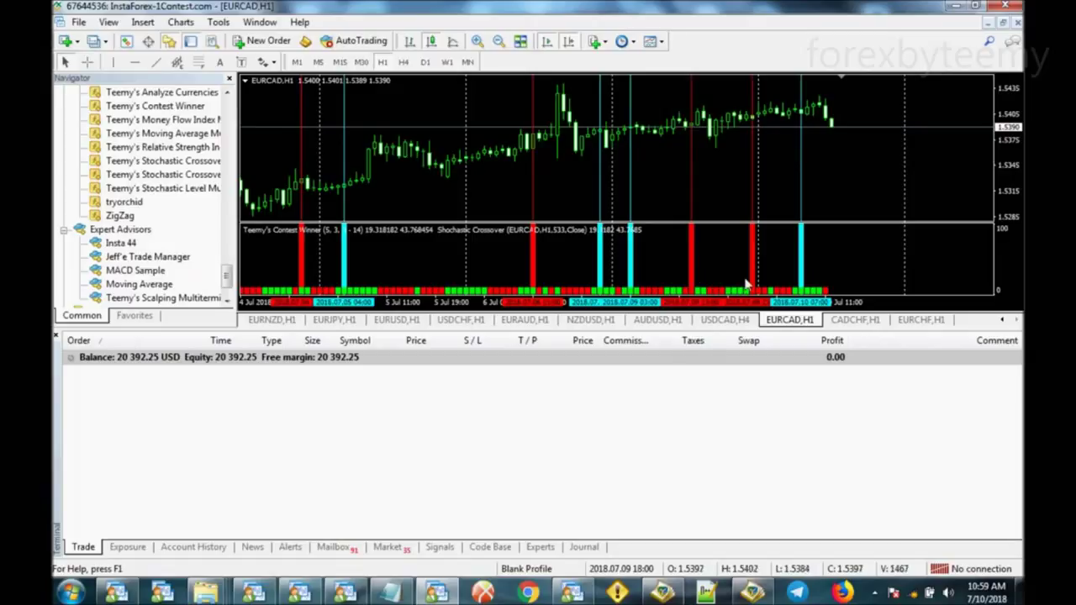
click(837, 324)
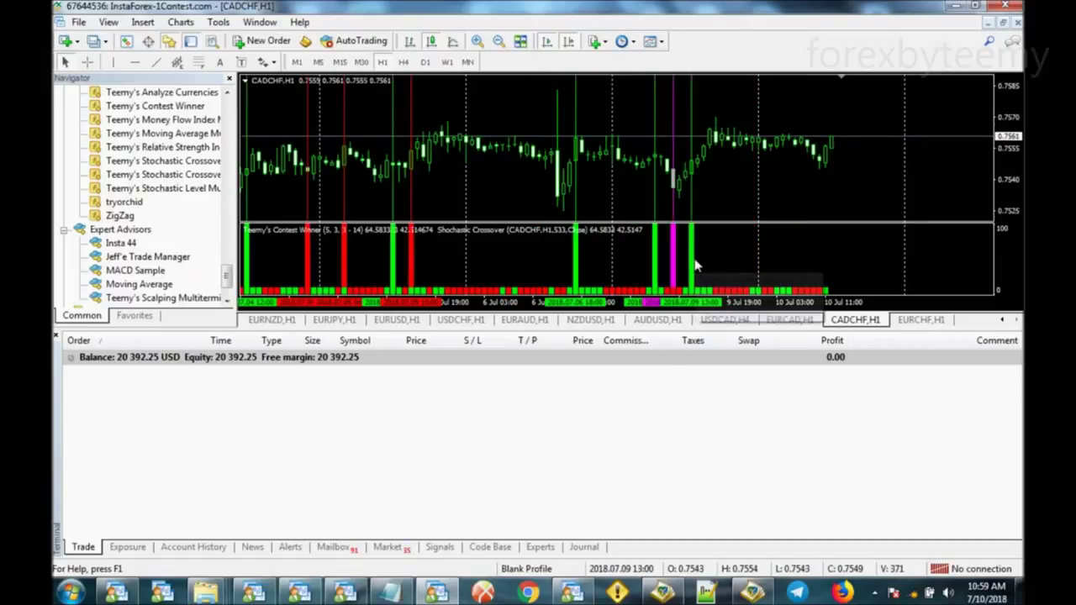
mouse_move(695, 265)
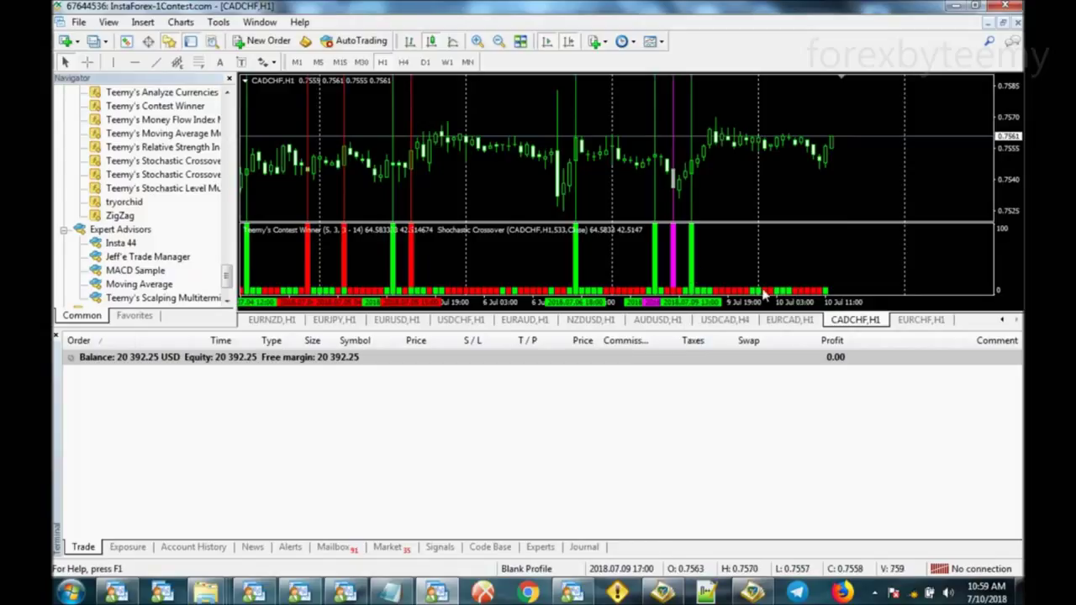
click(790, 321)
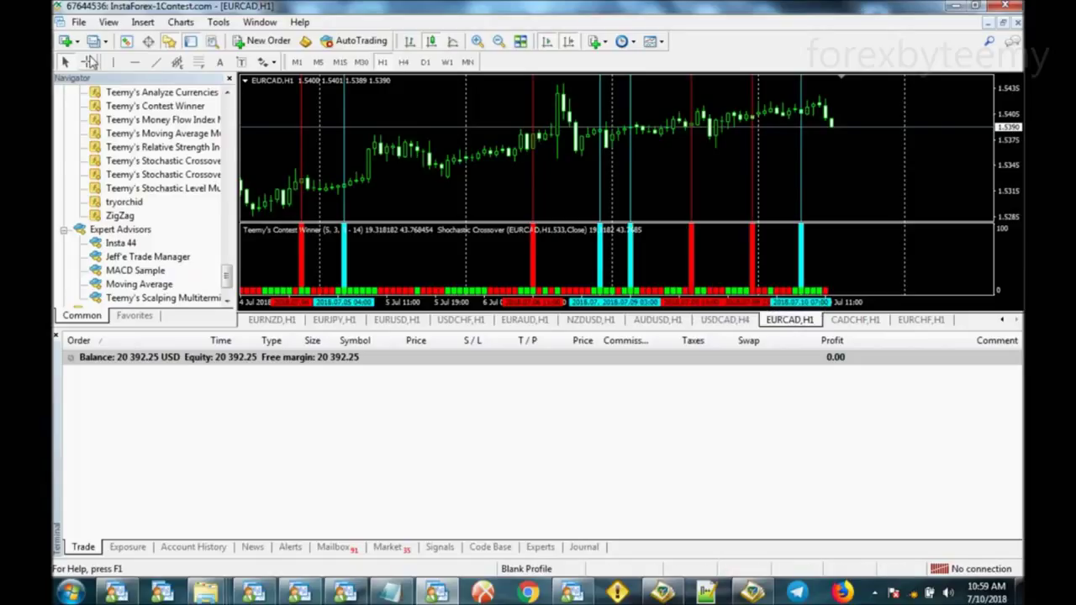
click(851, 320)
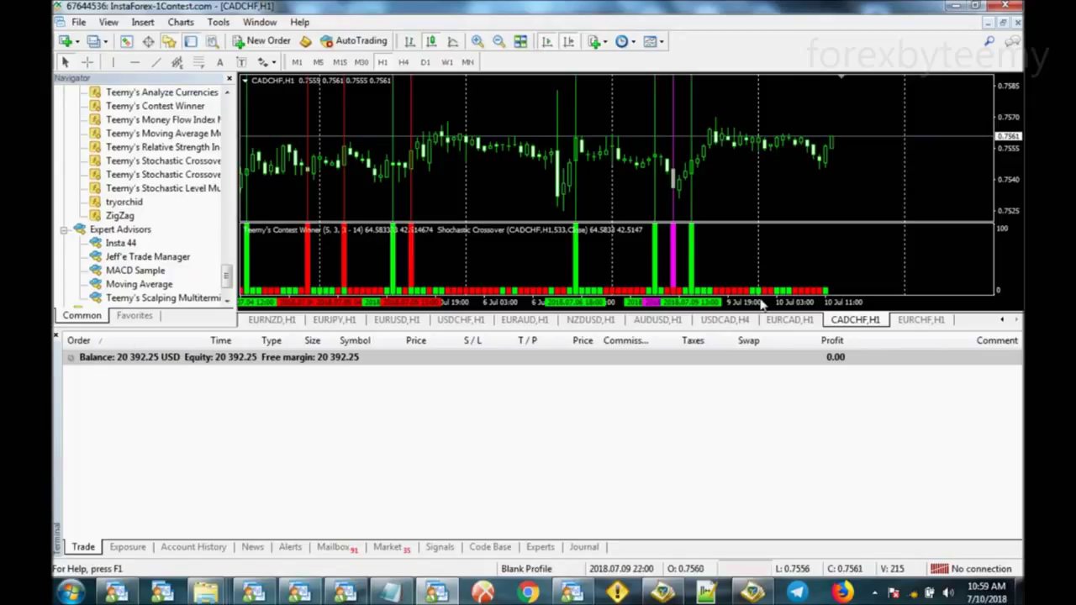
Add Teemy's Stochastic Level MultiCurrency with default settings to the EURCAD H1 chart.
click(791, 320)
mouse_move(696, 257)
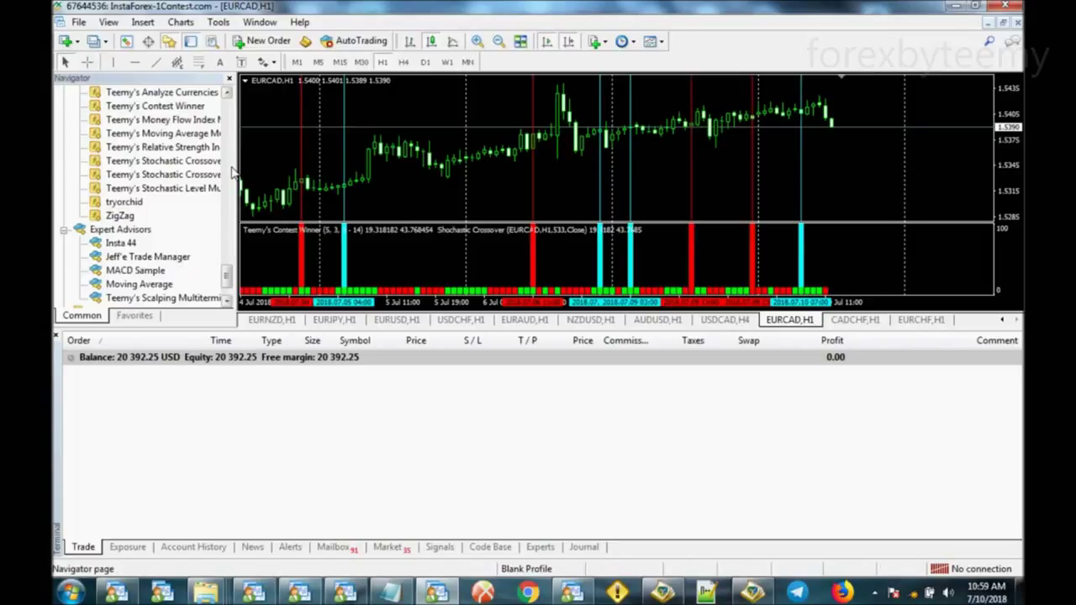
drag(195, 195, 368, 111)
click(725, 498)
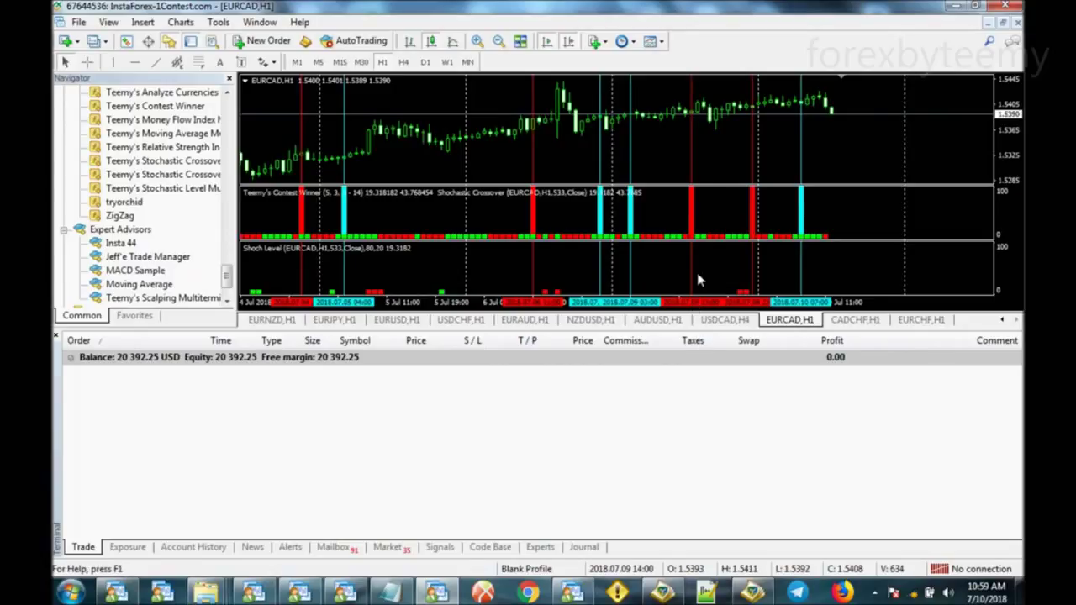
Increase the Height input of the EURCAD chart's Stochastic Level indicator so its bars fill the indicator window.
double_click(743, 294)
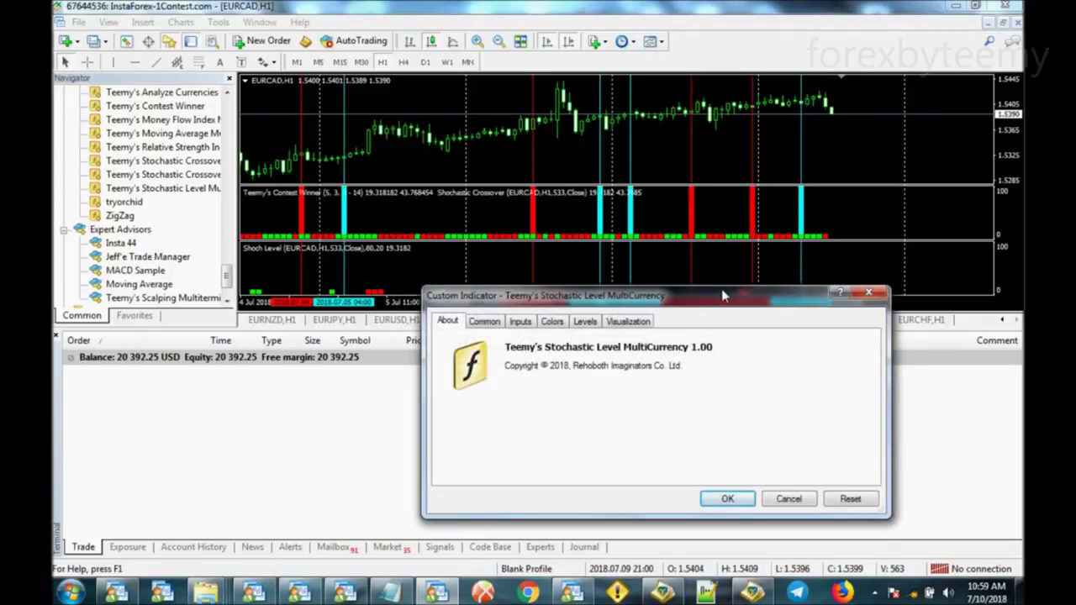
click(586, 322)
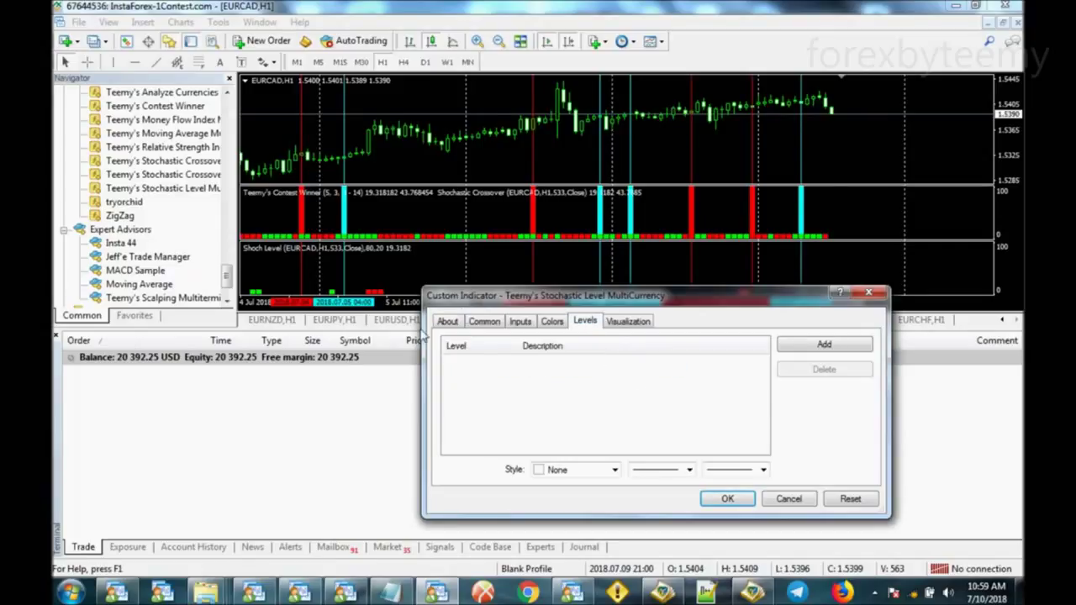
click(519, 322)
click(660, 365)
click(660, 365)
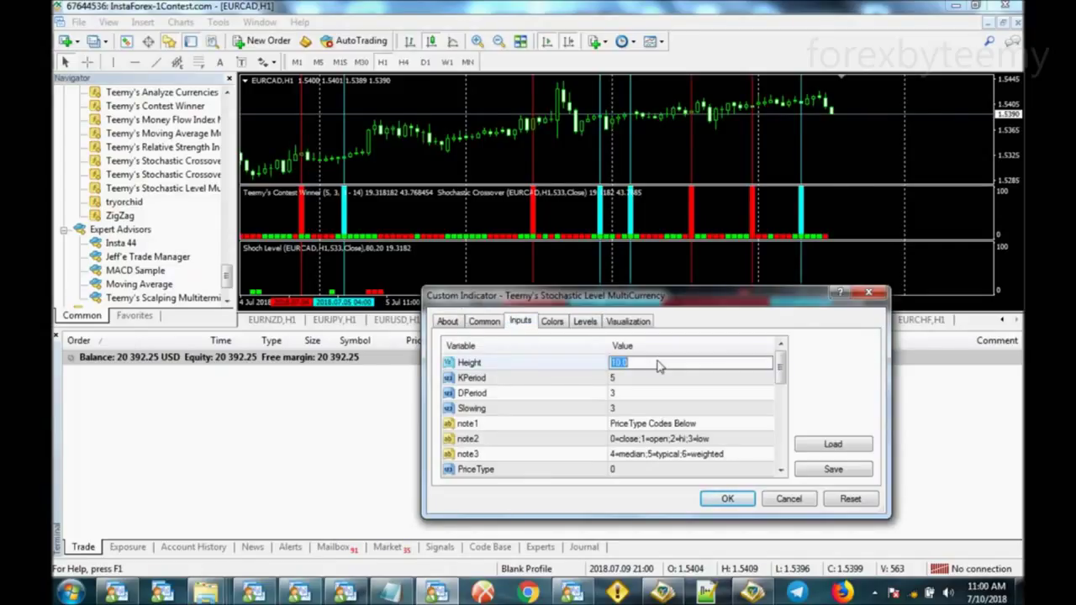
click(730, 499)
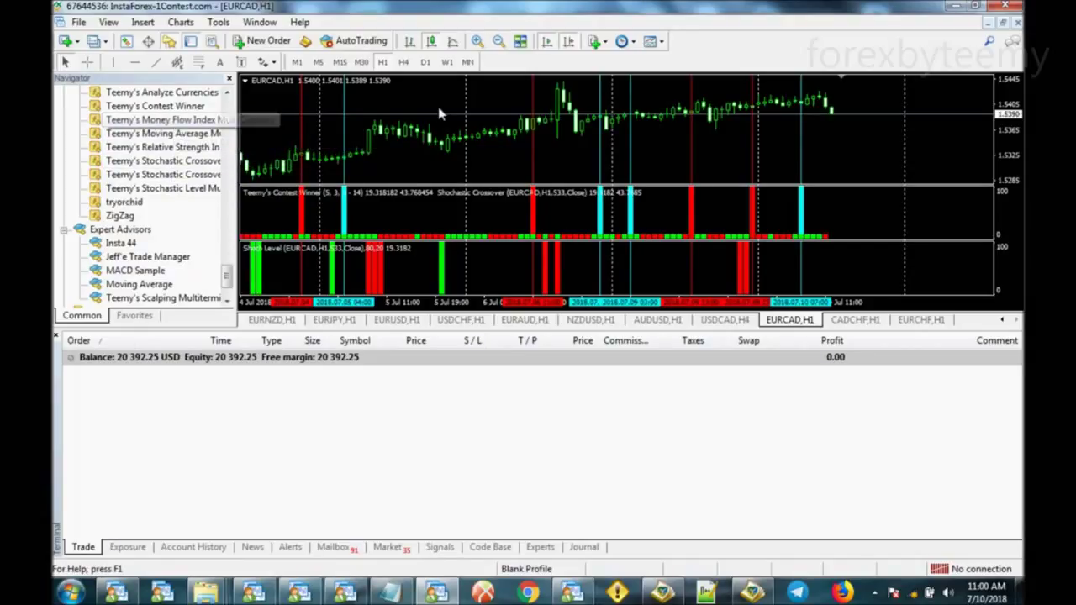
Add Teemy's Money Flow Index MultiCurrency with default settings to the EURCAD H1 chart.
double_click(172, 120)
click(725, 500)
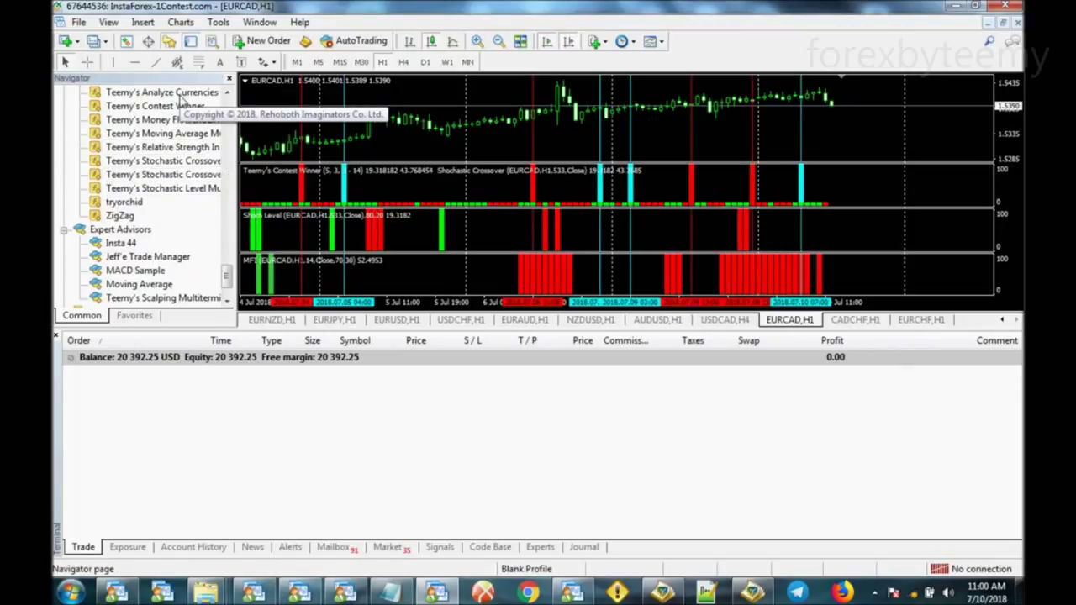
double_click(187, 123)
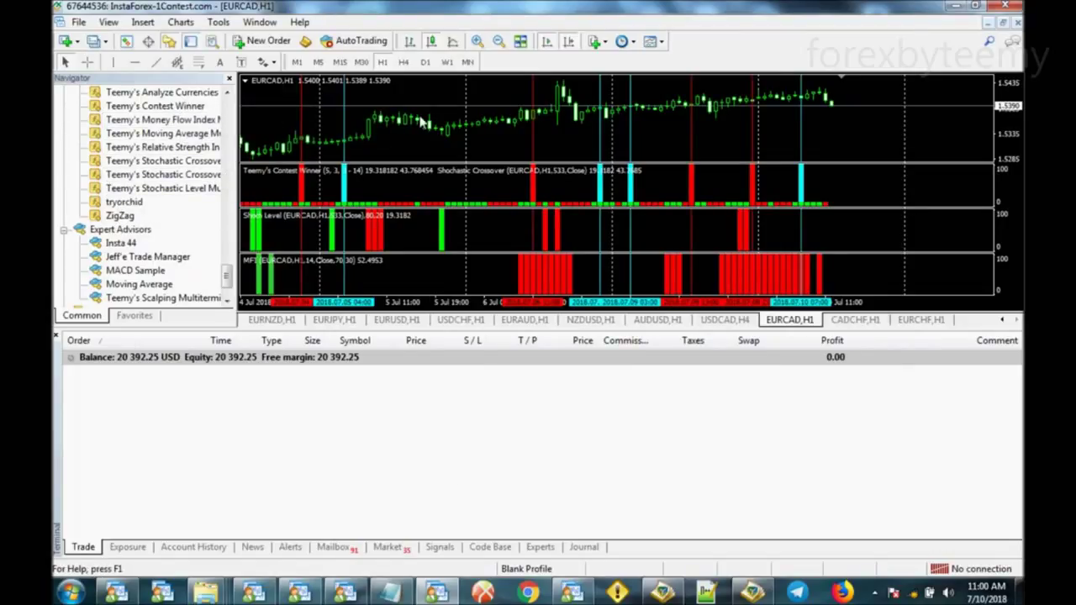
click(727, 500)
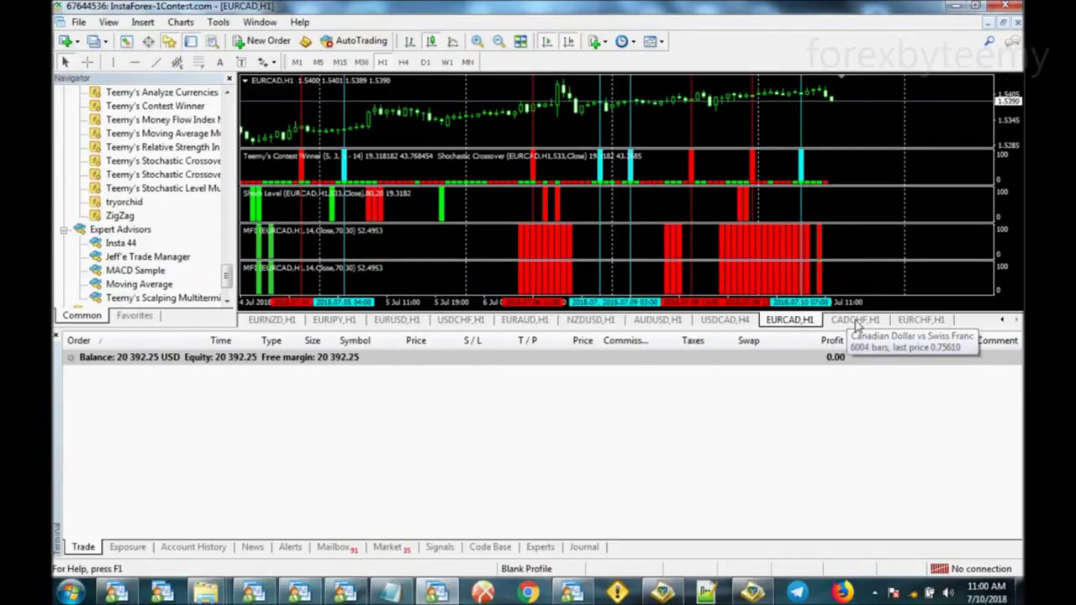
right_click(547, 279)
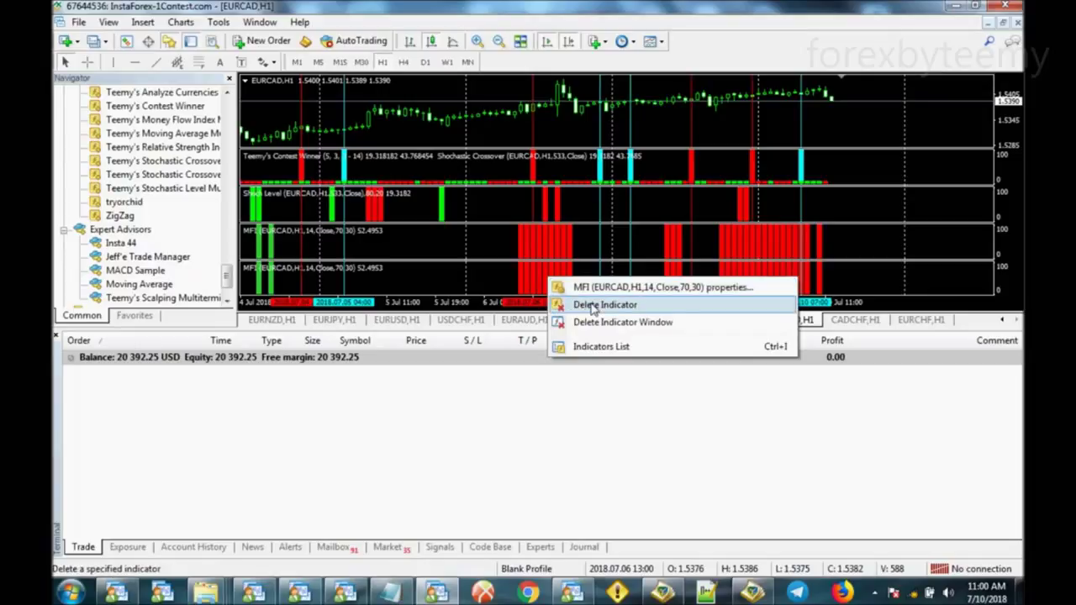
click(593, 310)
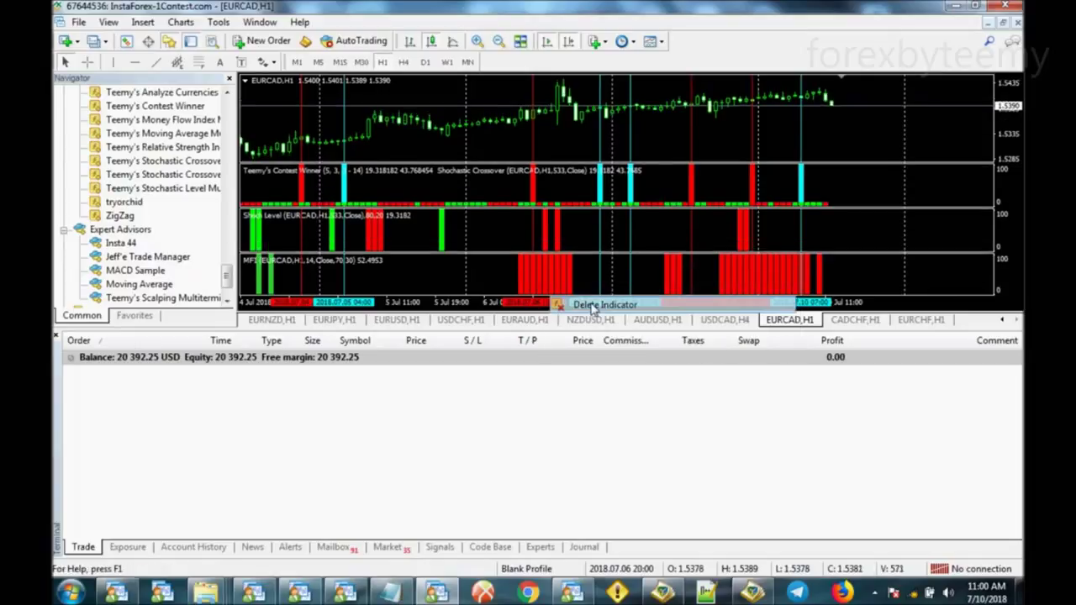
Add Teemy's Relative Strength Index MultiCurrency with default settings to the EURCAD H1 chart.
double_click(151, 147)
click(724, 498)
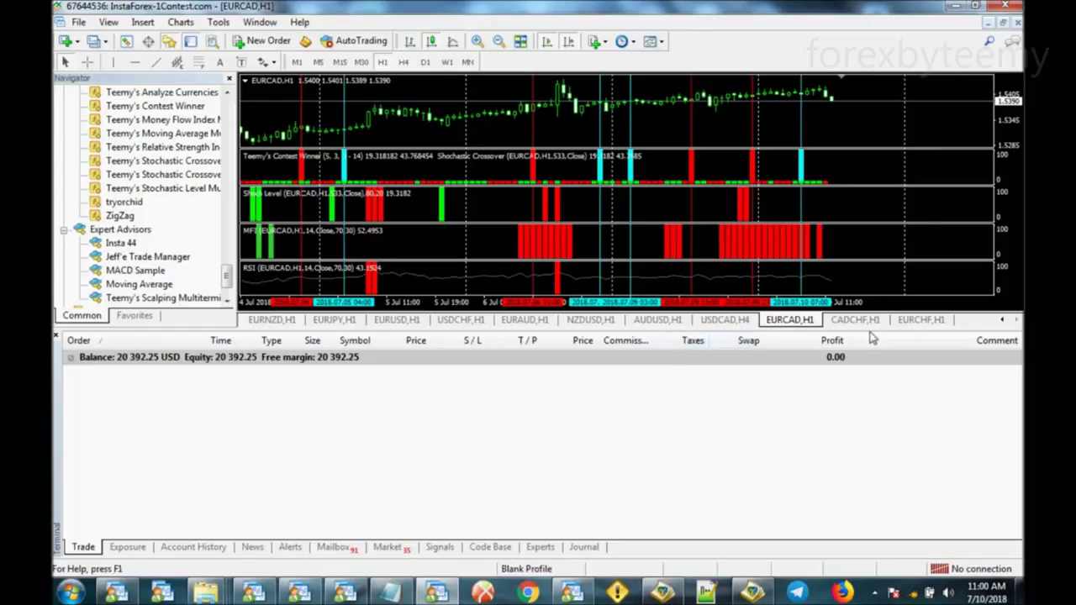
Add Teemy's Stochastic Level MultiCurrency to the CADCHF H1 chart with its Height input set to 100.
click(868, 324)
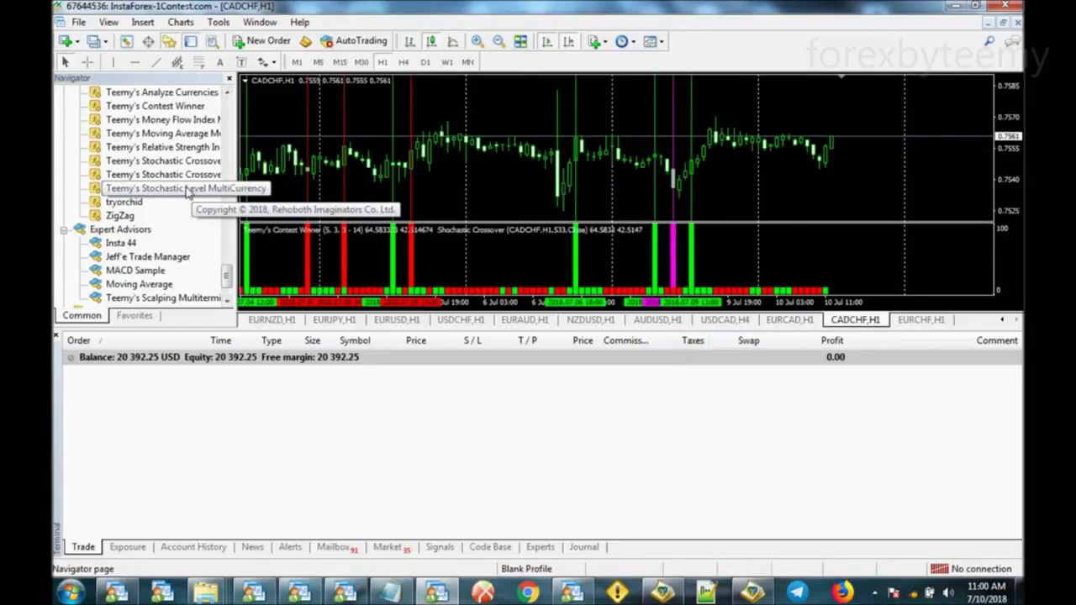
drag(187, 192, 426, 158)
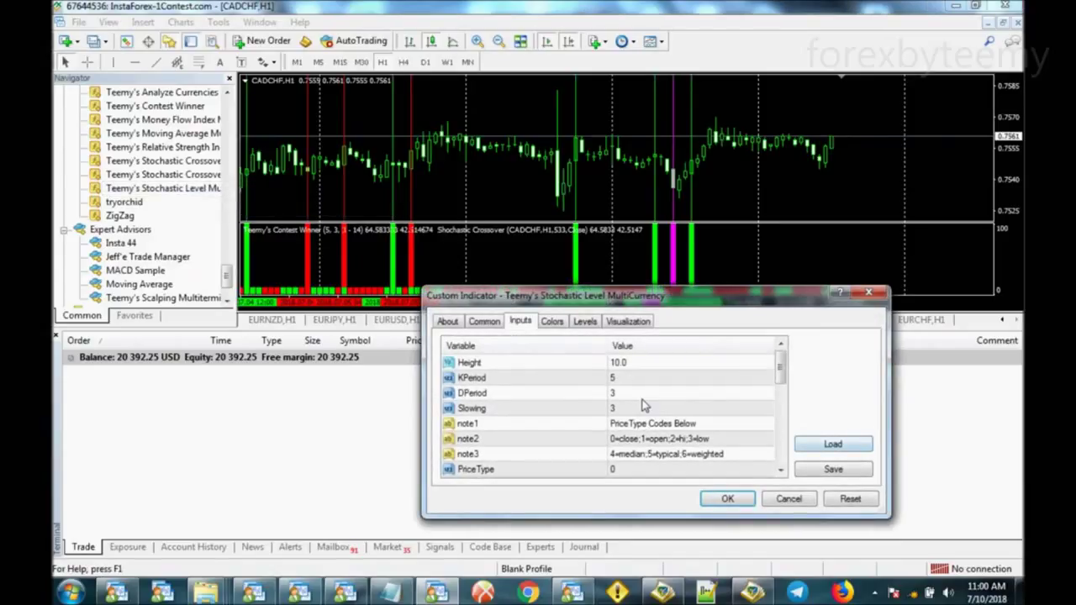
scroll(644, 406, down, 2)
scroll(644, 407, up, 2)
scroll(644, 406, down, 10)
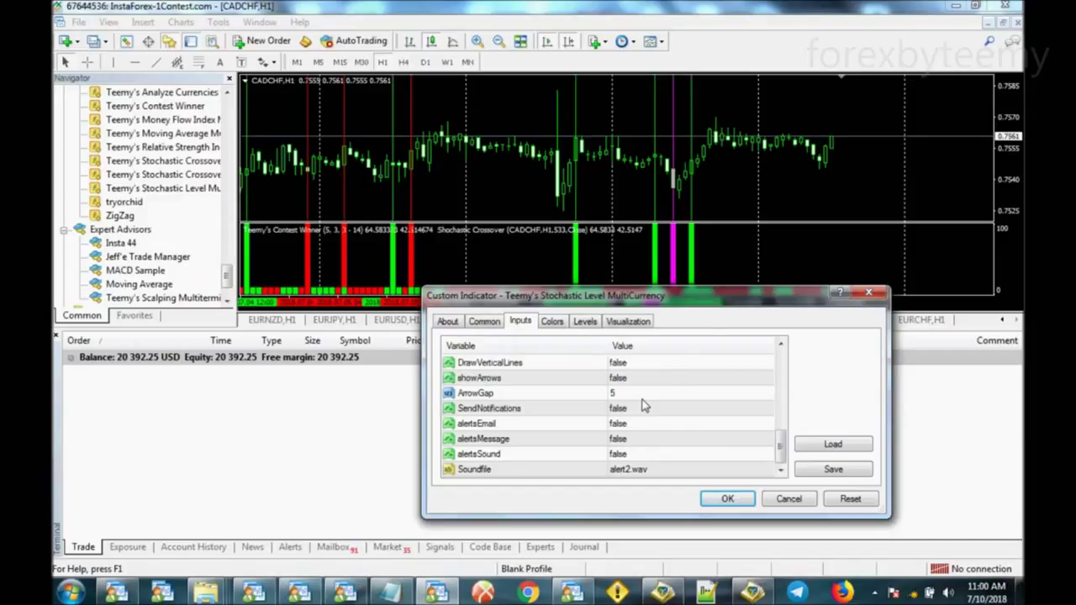
scroll(647, 404, up, 10)
double_click(666, 363)
text(100)
click(727, 498)
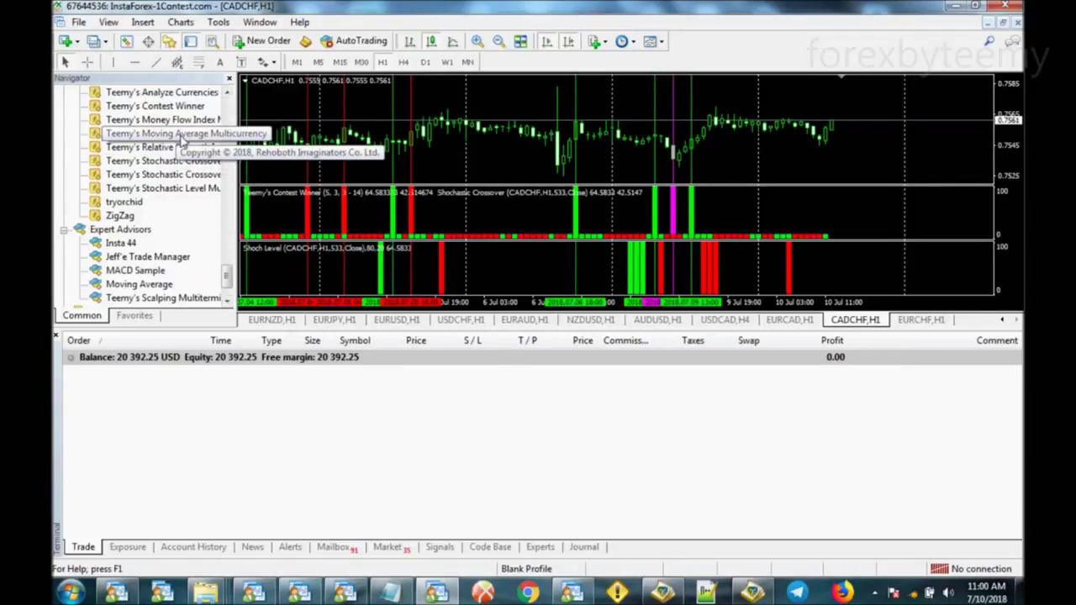
Add Teemy's Moving Average Multicurrency with default settings to the CADCHF H1 chart, and try to add the Relative Strength Index MultiCurrency.
double_click(179, 135)
click(729, 500)
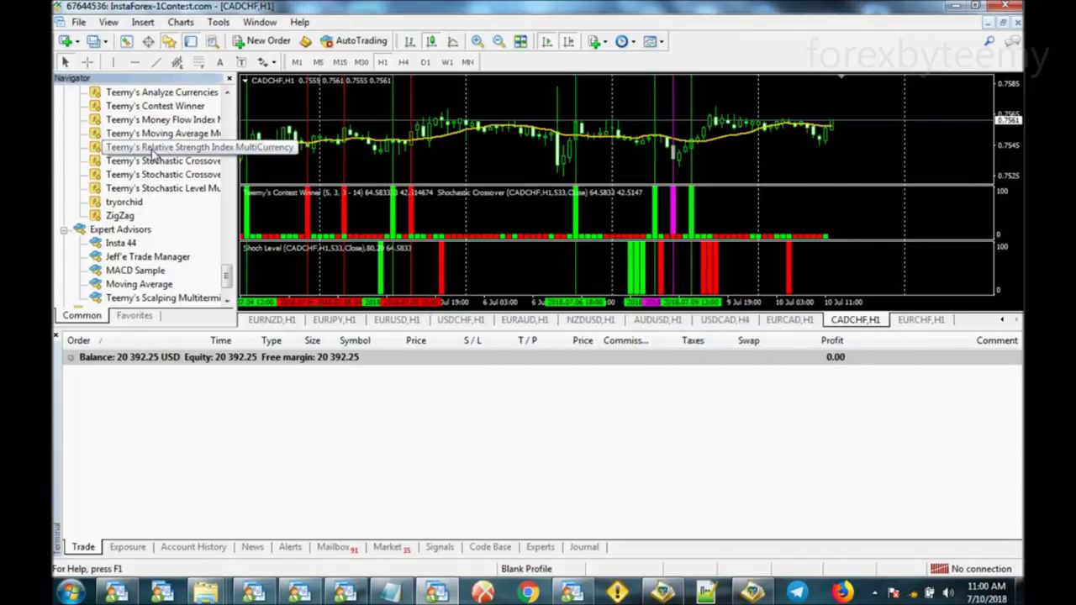
drag(154, 154, 529, 142)
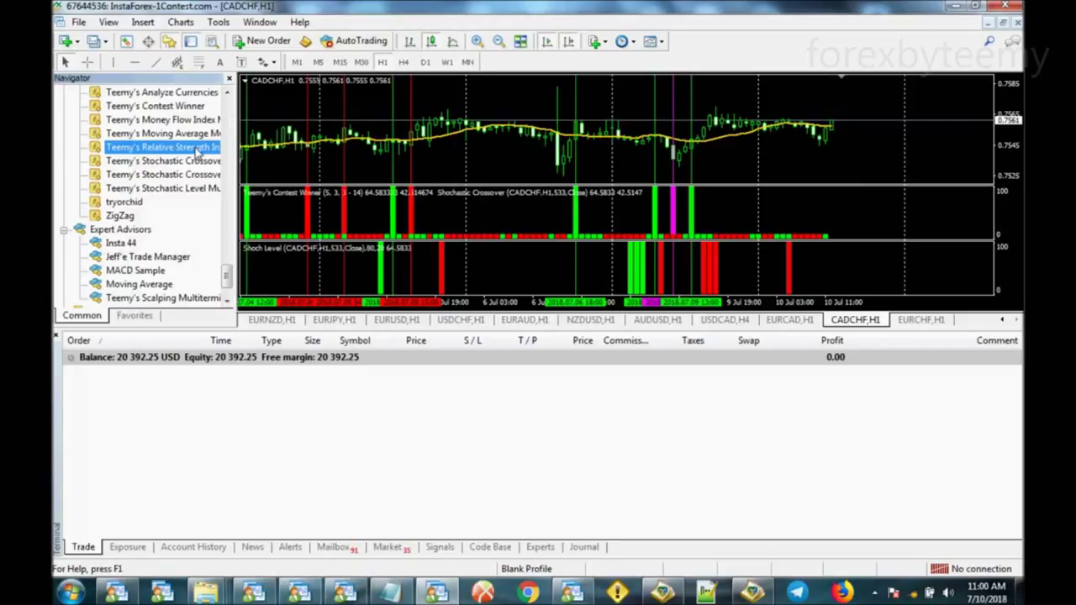
click(531, 156)
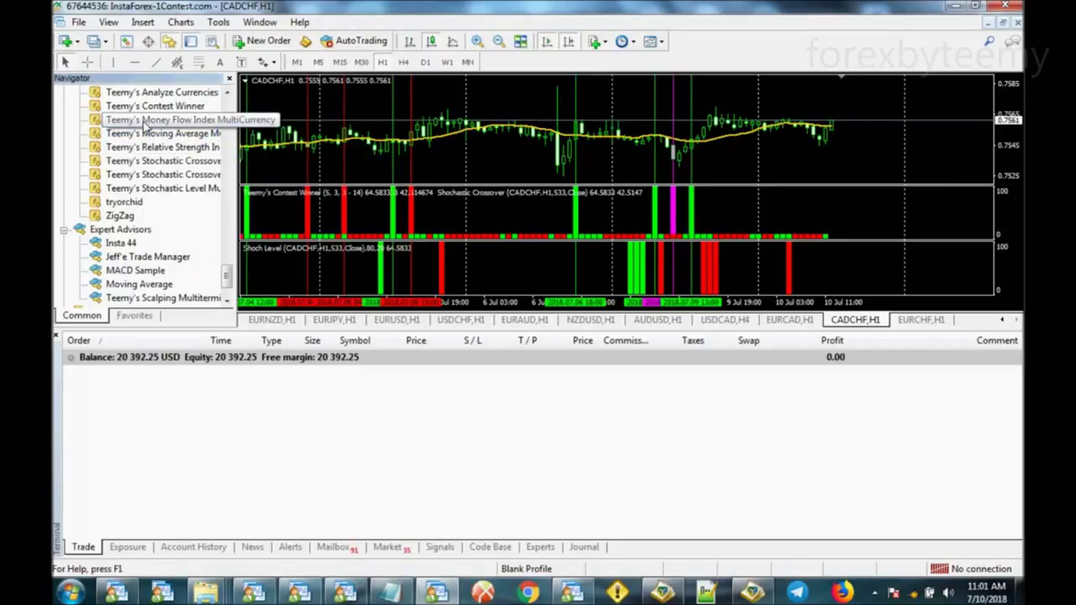
Add Teemy's Money Flow Index MultiCurrency with default settings to CADCHF H1, and delete the moving average indicator from the price chart.
drag(145, 124, 454, 128)
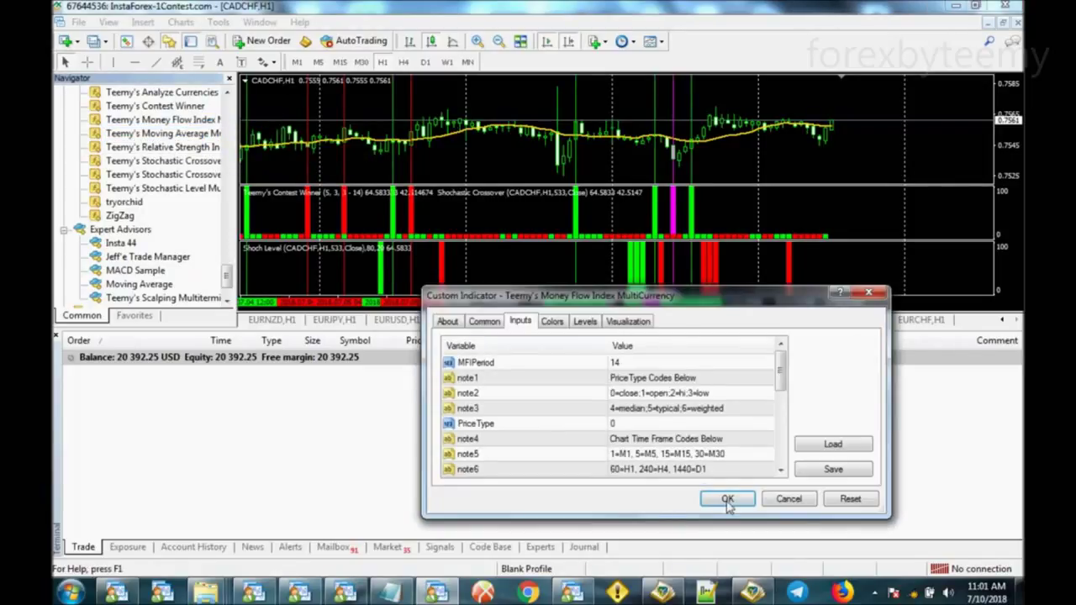
click(729, 499)
right_click(730, 128)
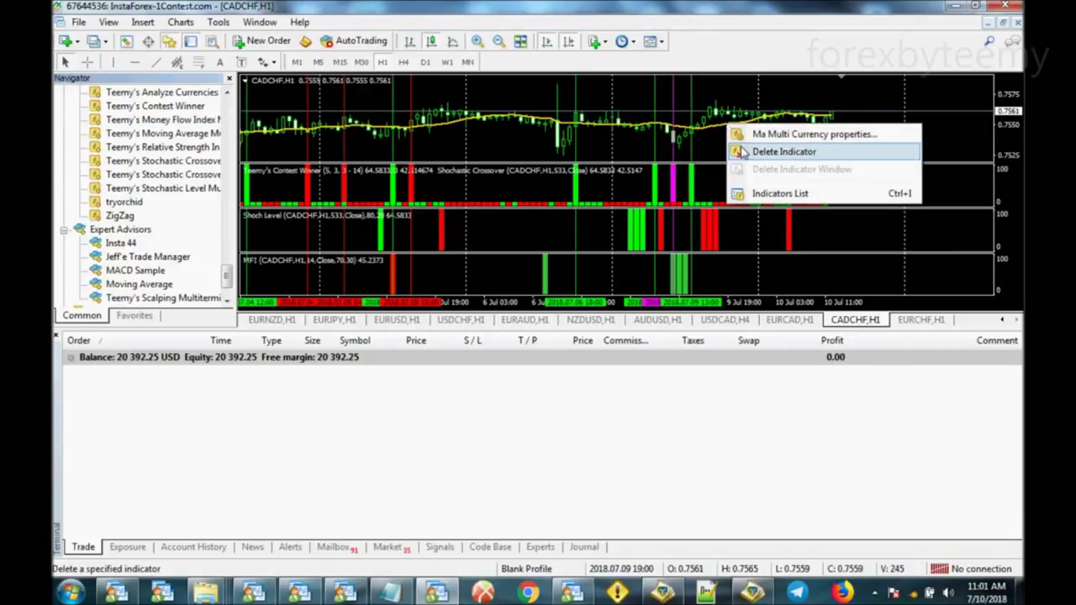
click(747, 153)
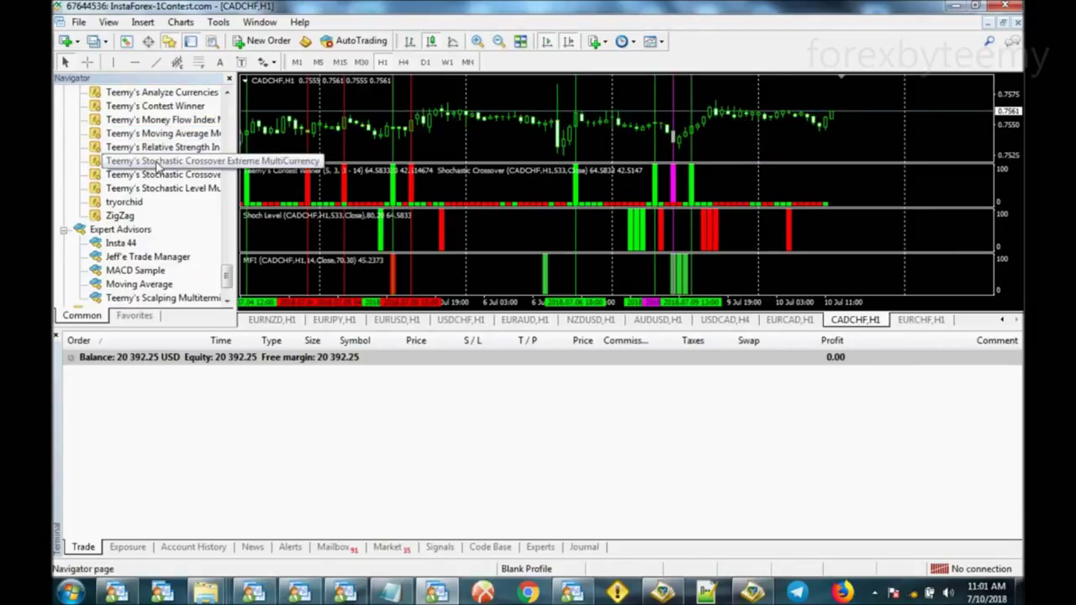
Add Teemy's Relative Strength Index MultiCurrency with default settings to the CADCHF H1 chart.
drag(159, 149, 497, 119)
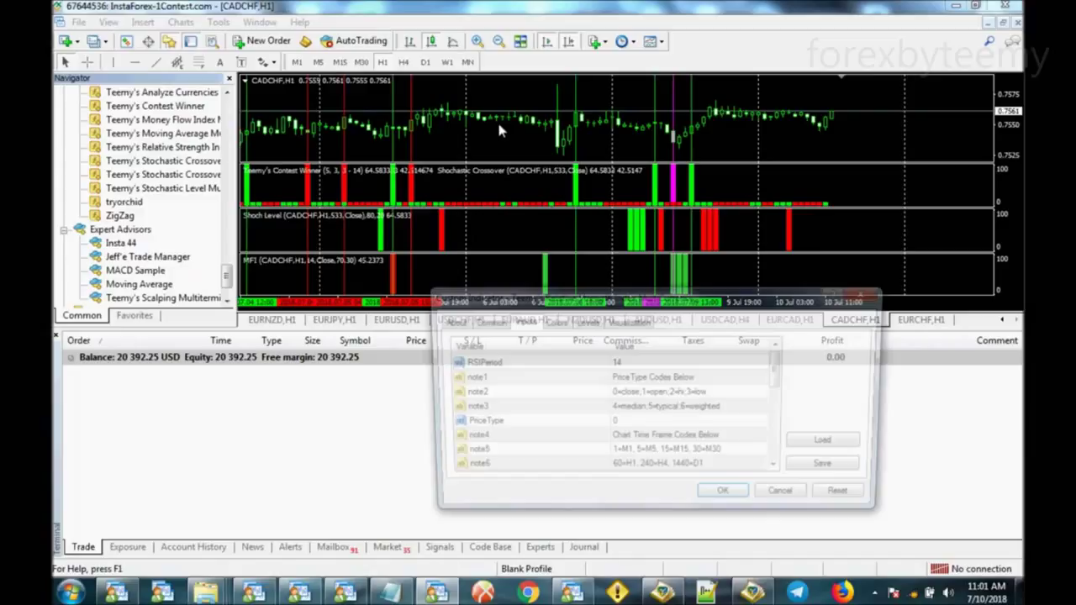
click(727, 499)
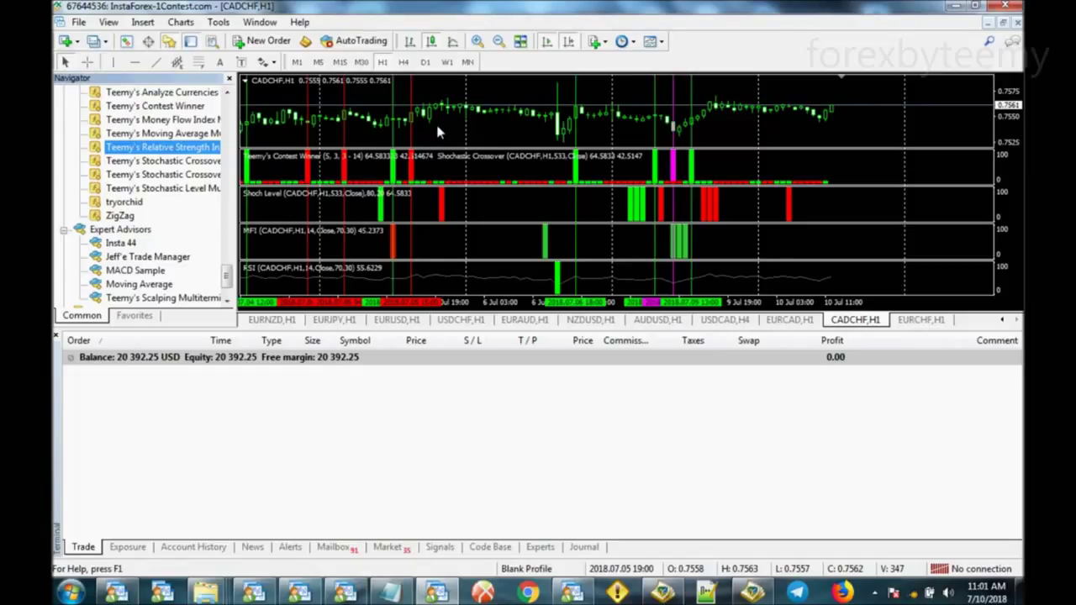
Compare the Stochastic Level, MFI and RSI signals on the CADCHF and EURCAD charts, using the crosshair to inspect the 9 July candles.
click(749, 246)
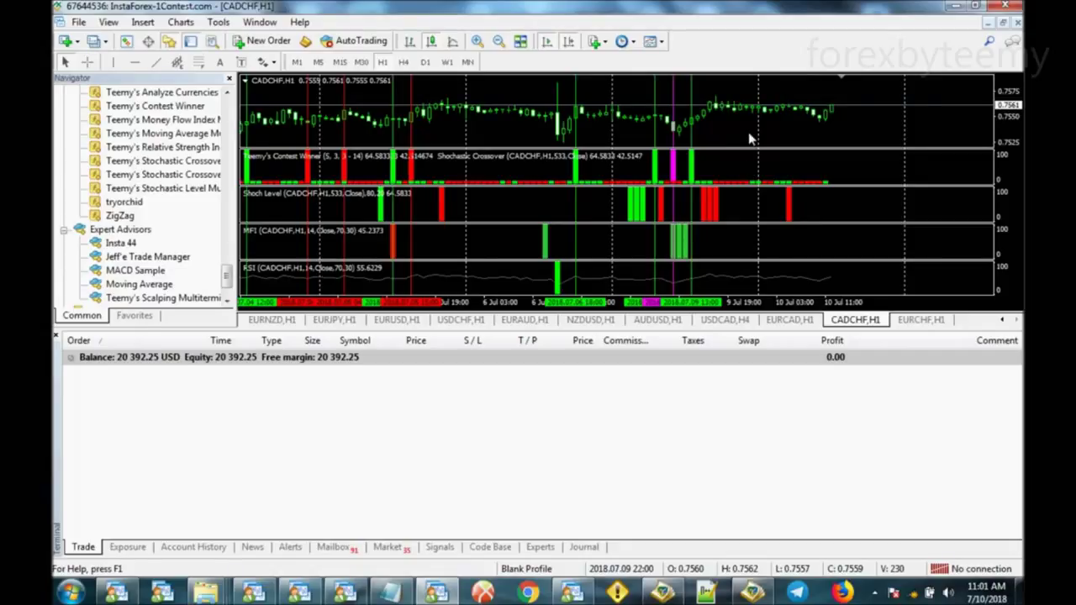
click(803, 323)
click(849, 322)
middle_click(660, 142)
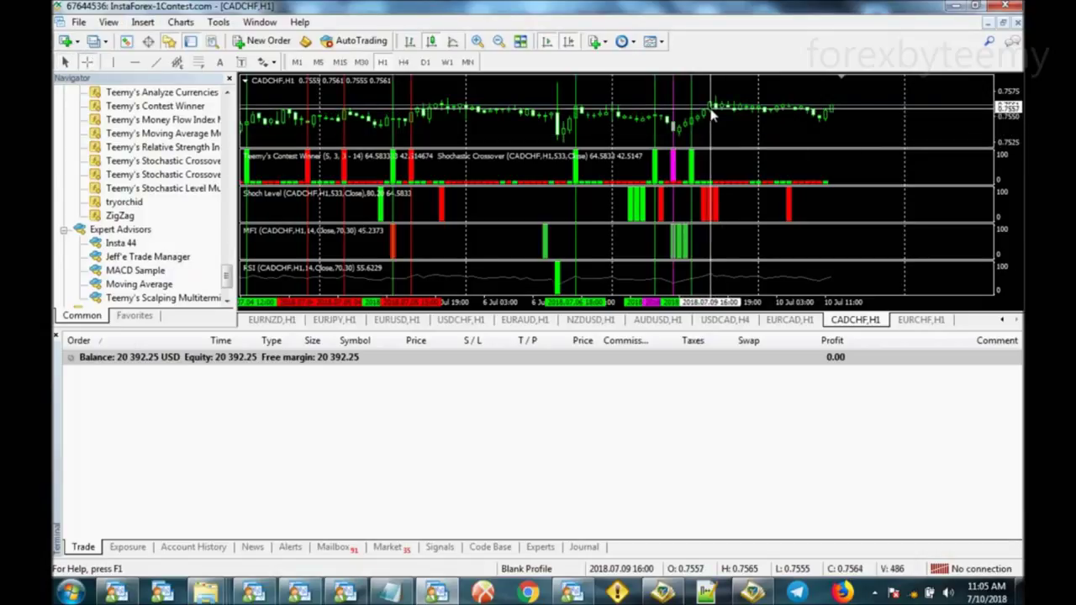
click(789, 326)
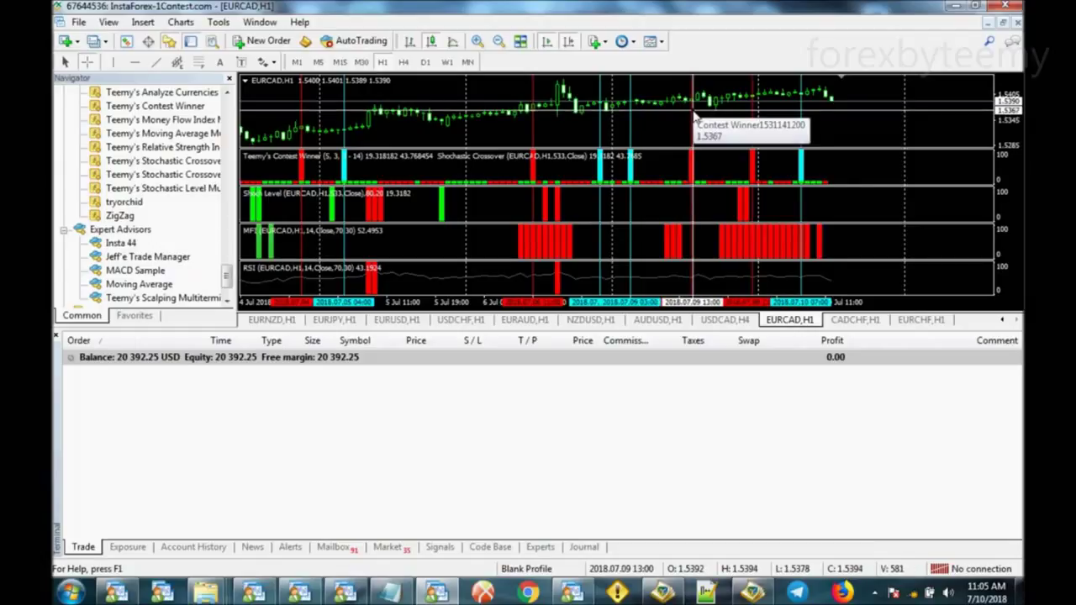
Compare the 9 and 10 July signals on EURCAD and CADCHF H1, inspecting the candles and Stochastic Level bars with the crosshair.
mouse_move(696, 104)
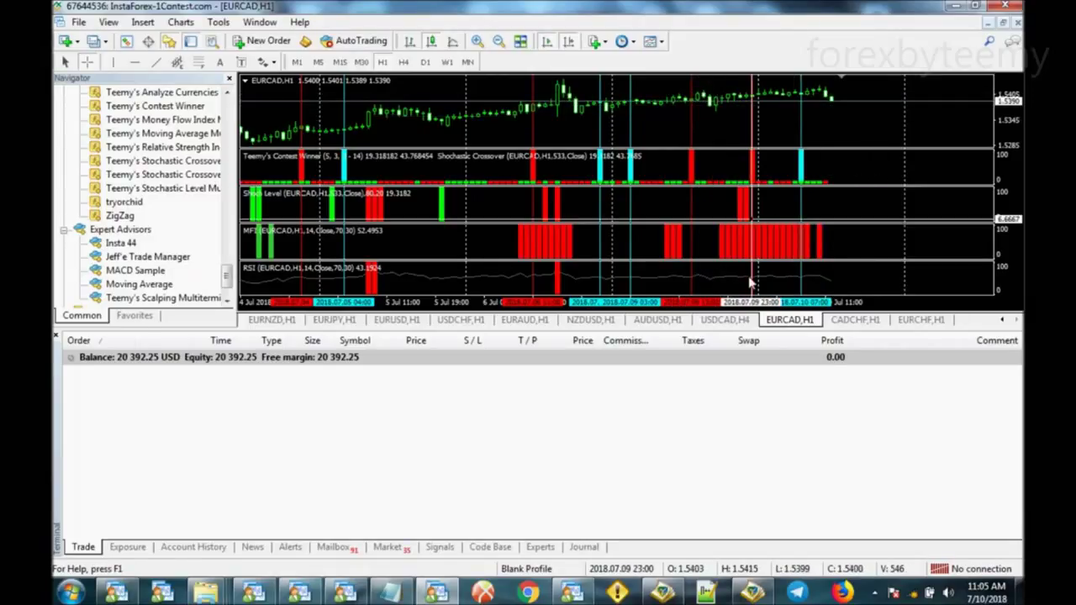
click(845, 320)
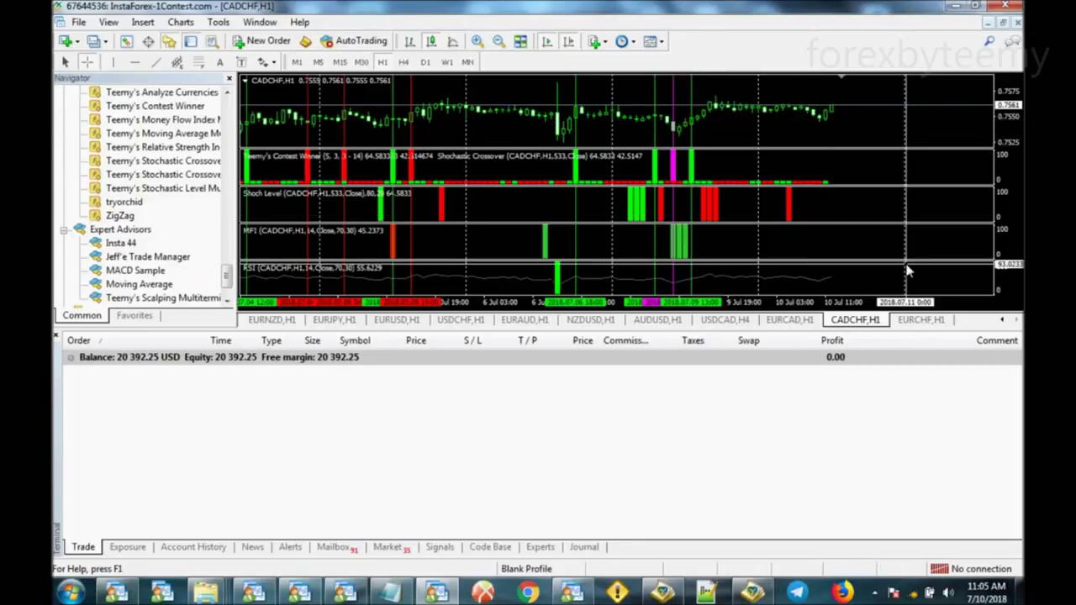
click(808, 320)
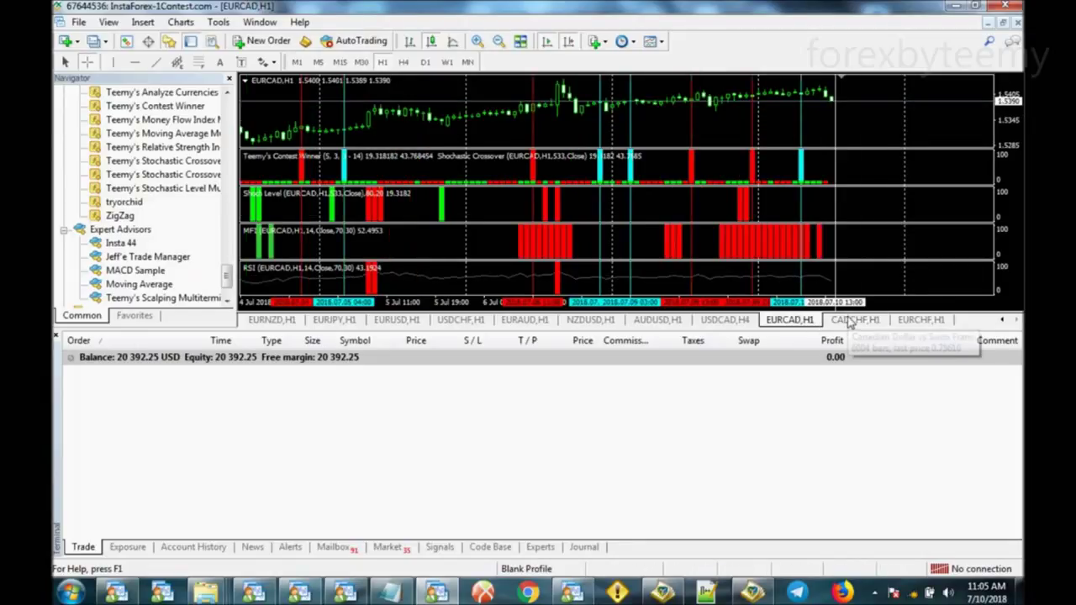
click(848, 320)
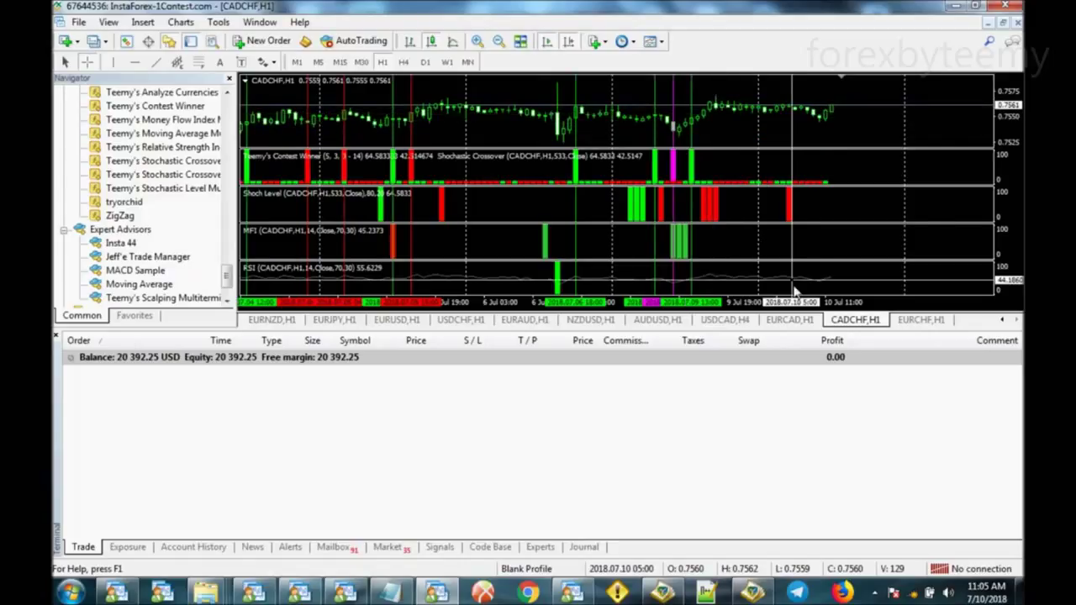
mouse_move(712, 208)
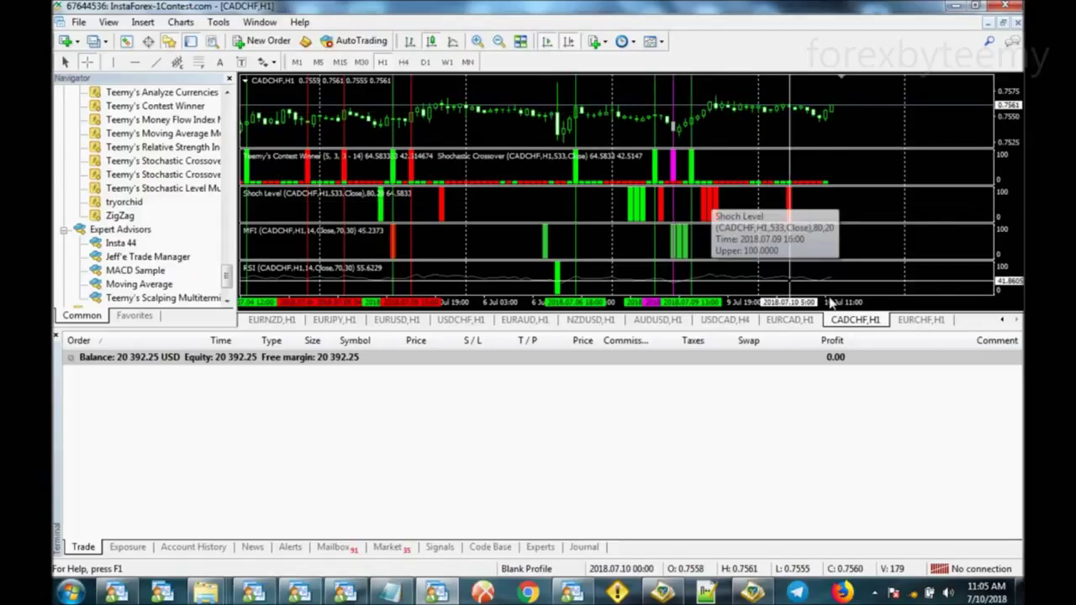
click(791, 320)
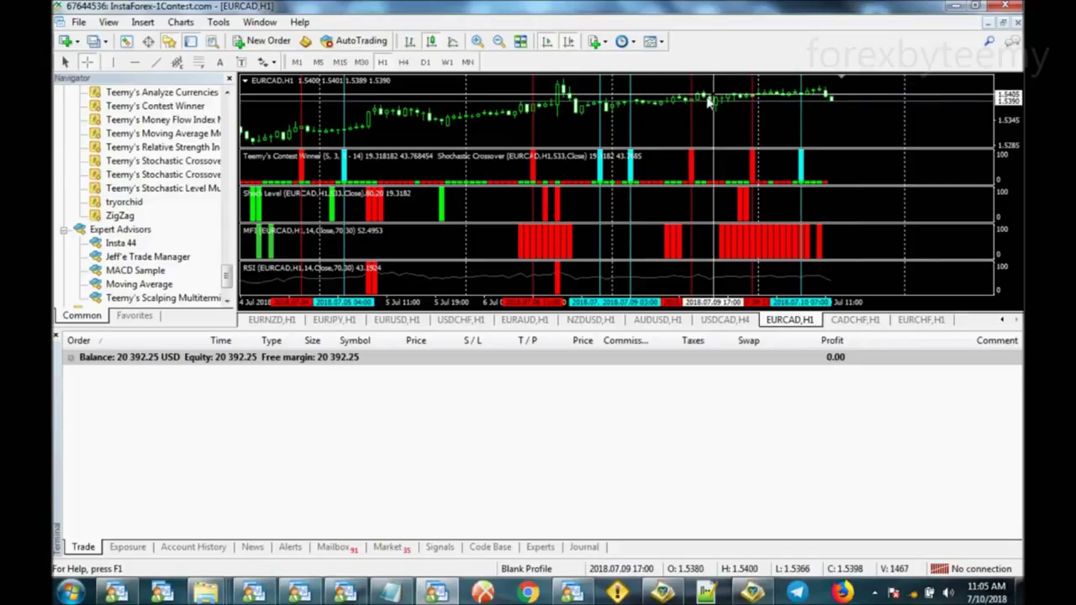
mouse_move(696, 104)
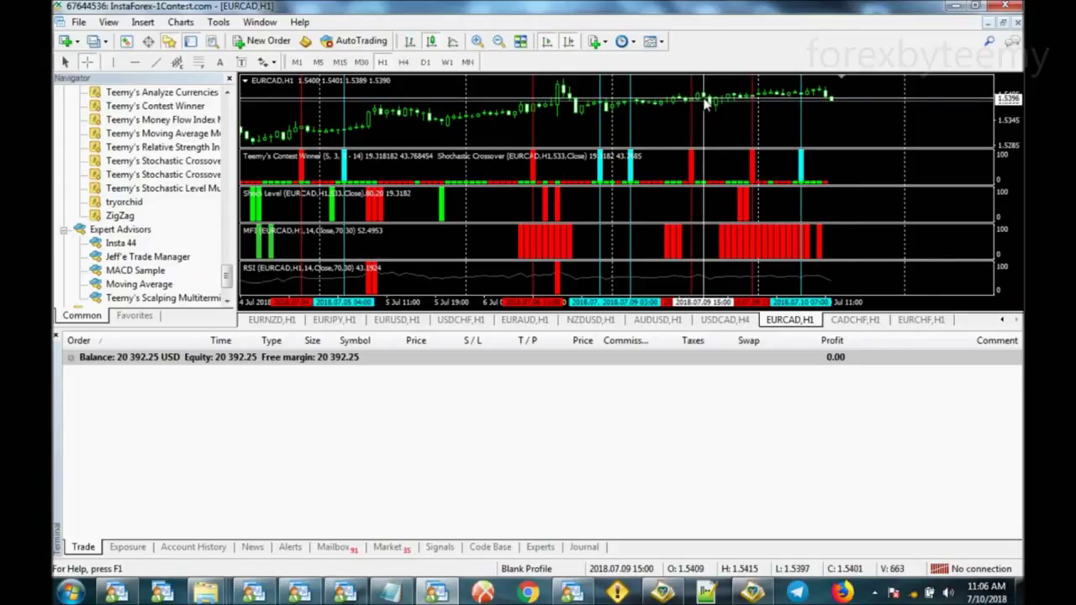
click(860, 322)
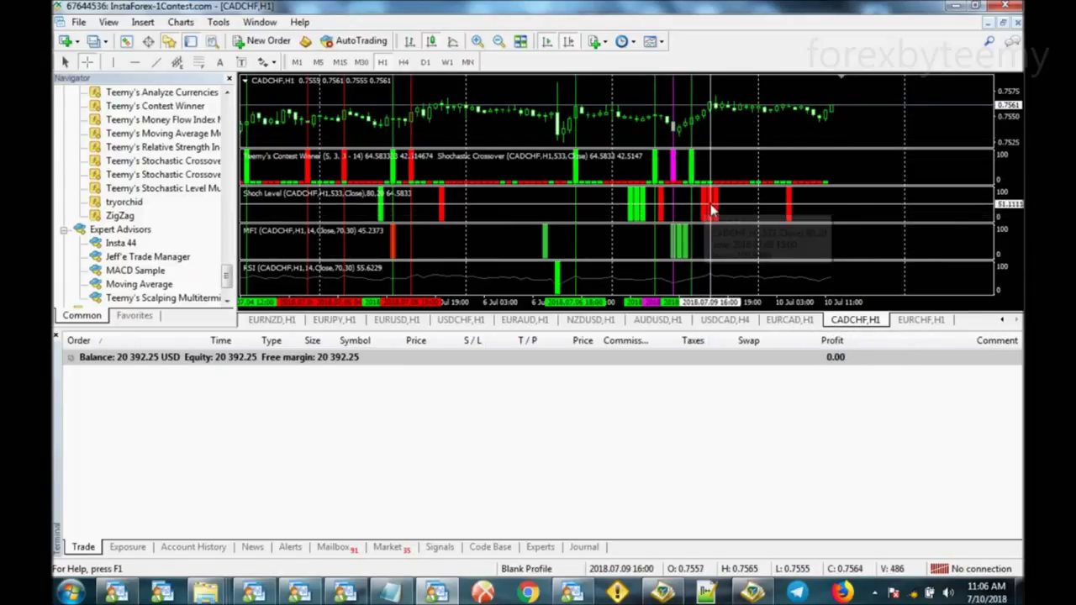
click(791, 321)
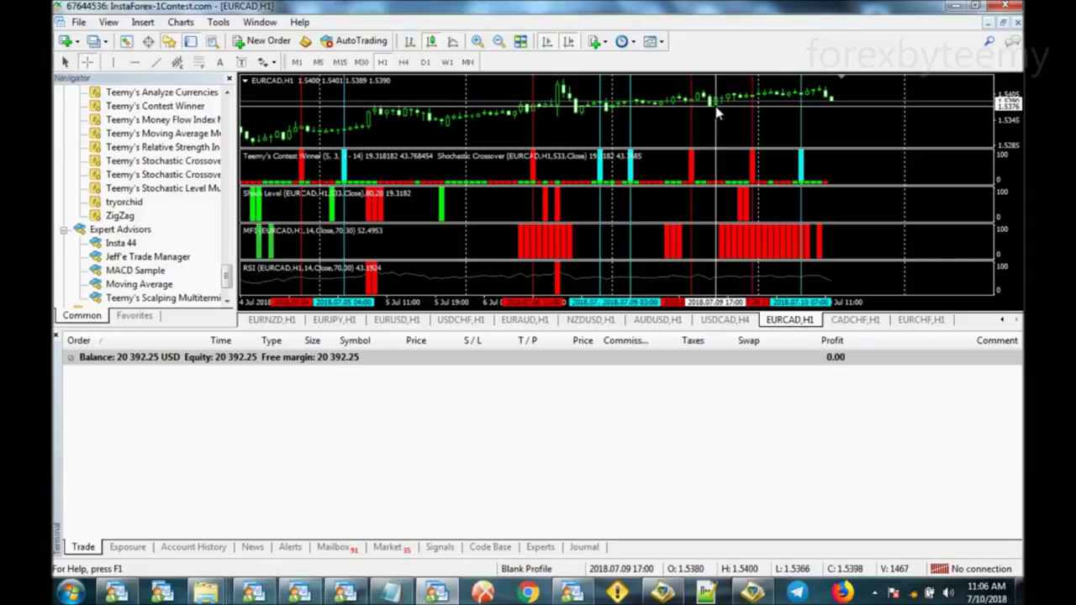
click(857, 320)
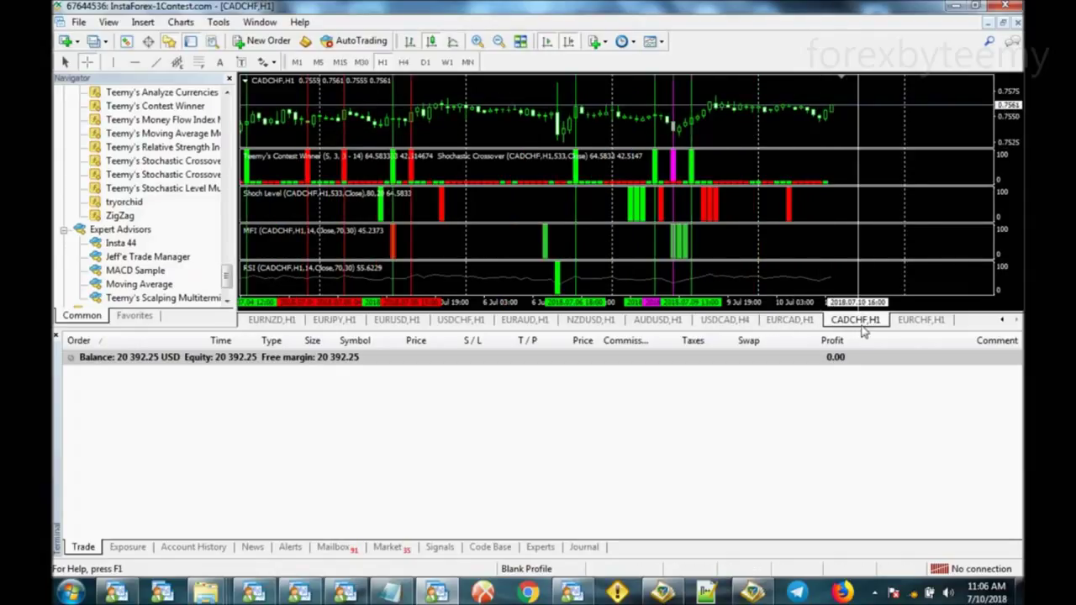
click(809, 323)
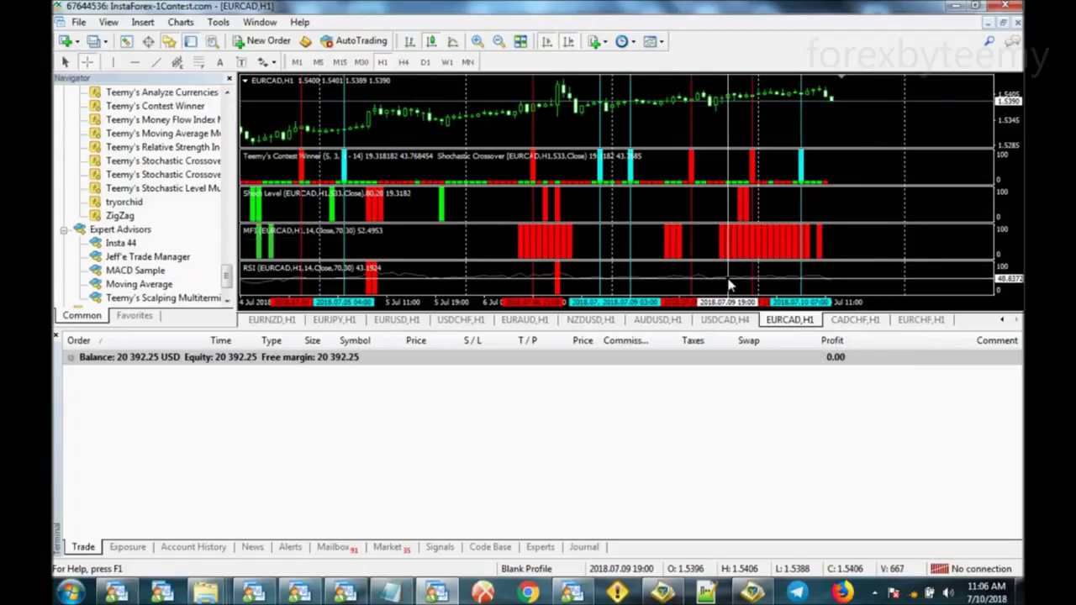
click(851, 322)
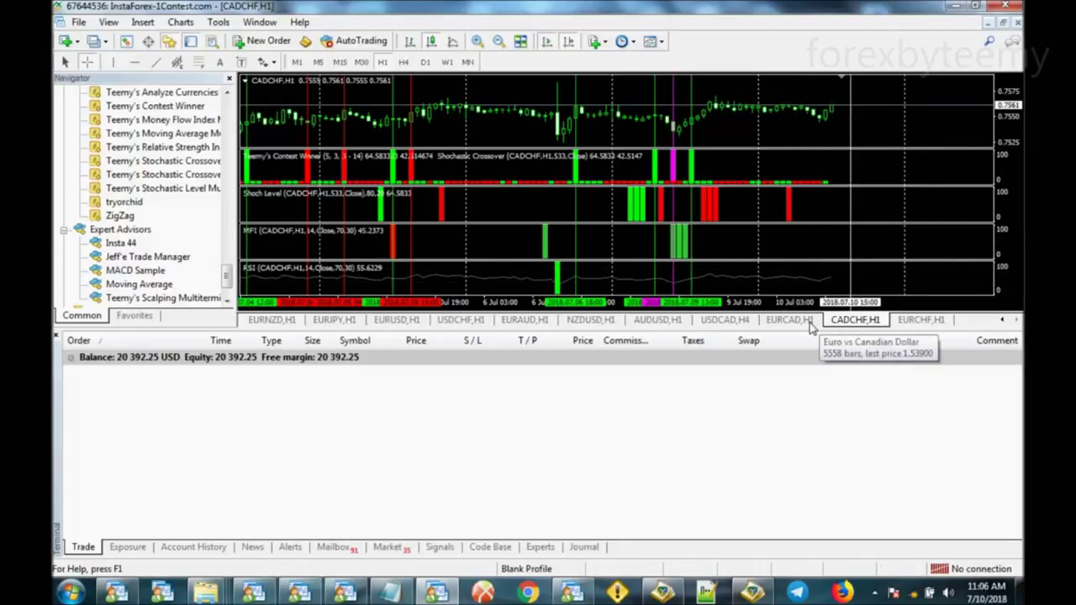
Review the earlier CADCHF signals from 4 July onward and compare them with the 5 July Contest Winner signal on EURCAD.
scroll(606, 150, up, 3)
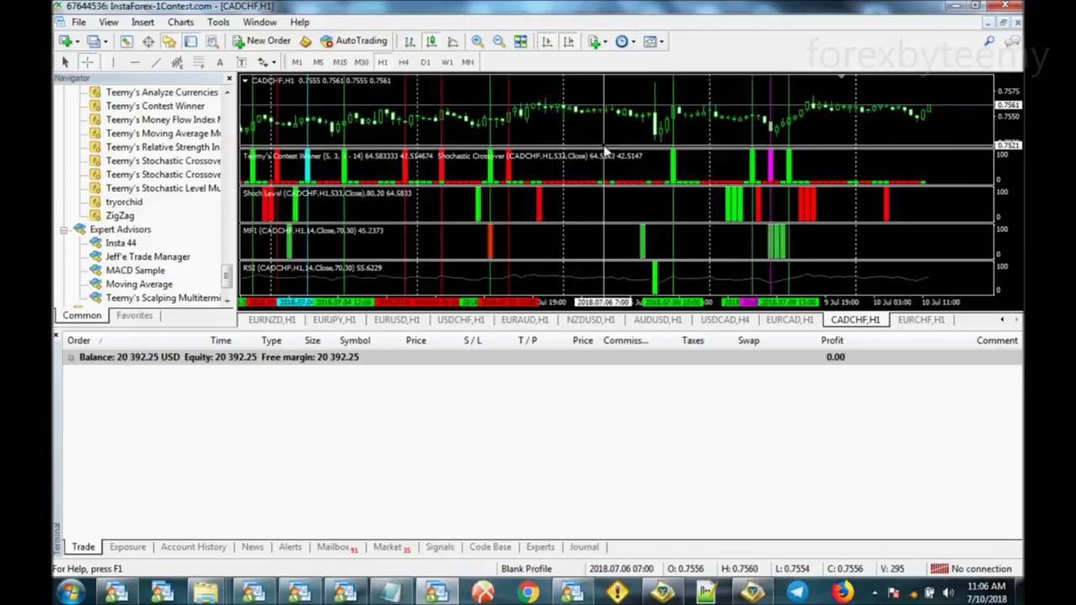
scroll(639, 155, down, 3)
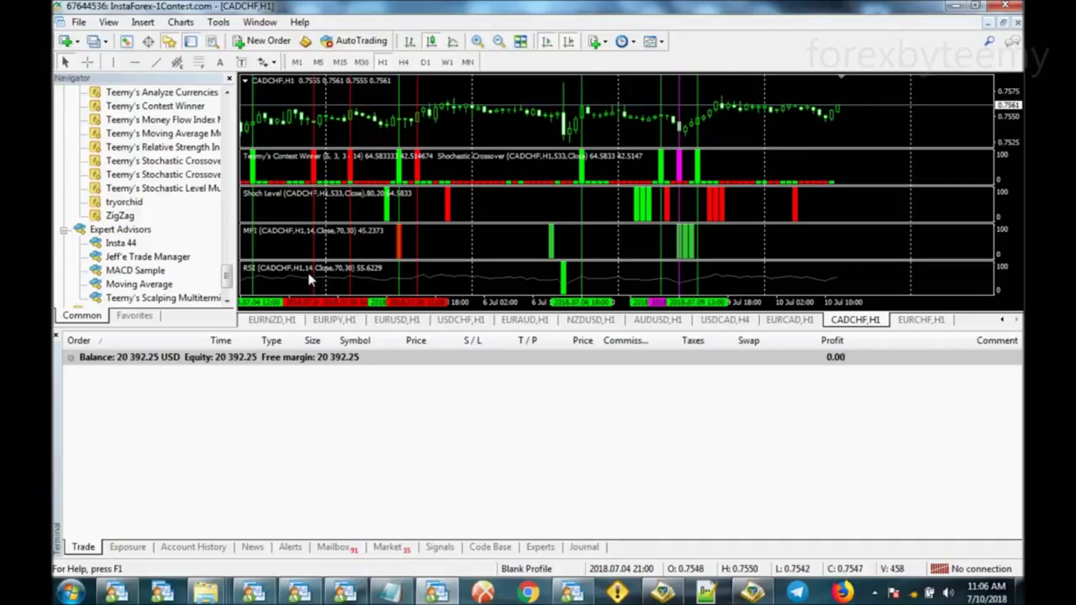
mouse_move(734, 286)
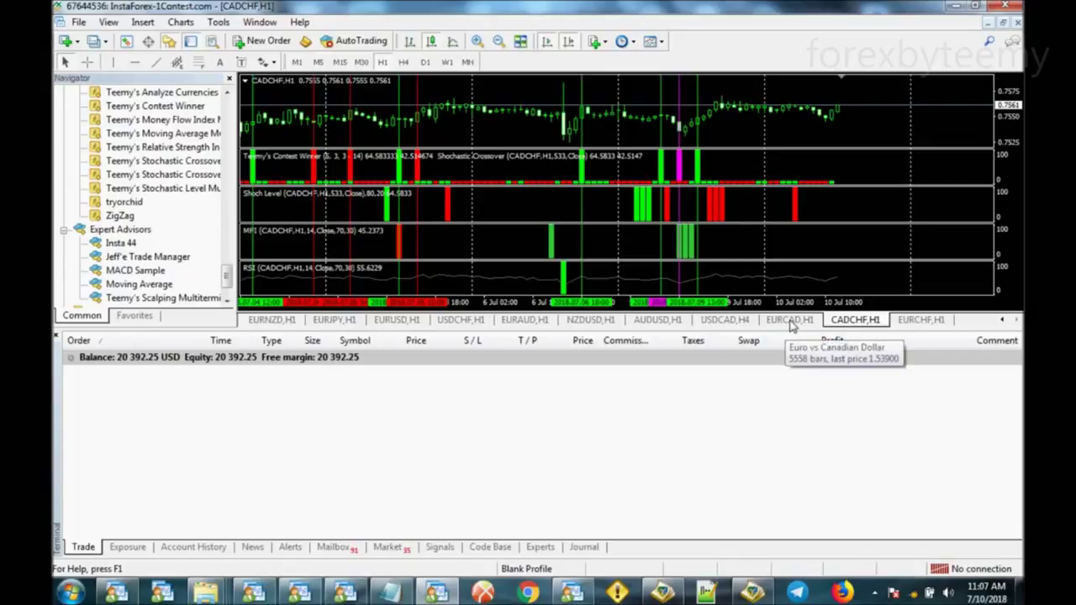
scroll(849, 214, down, 1)
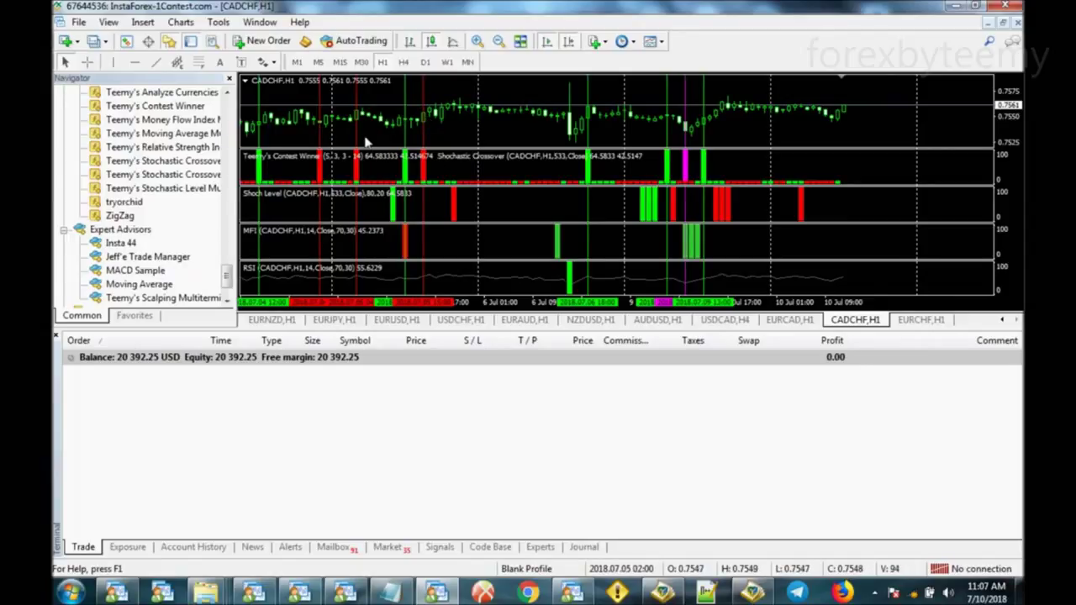
click(801, 320)
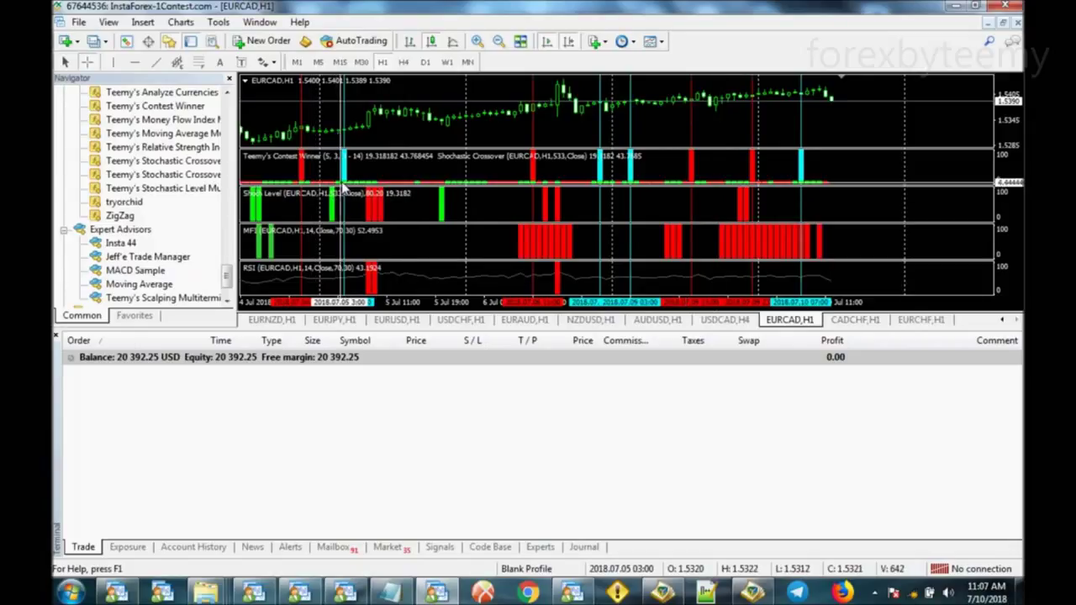
mouse_move(345, 181)
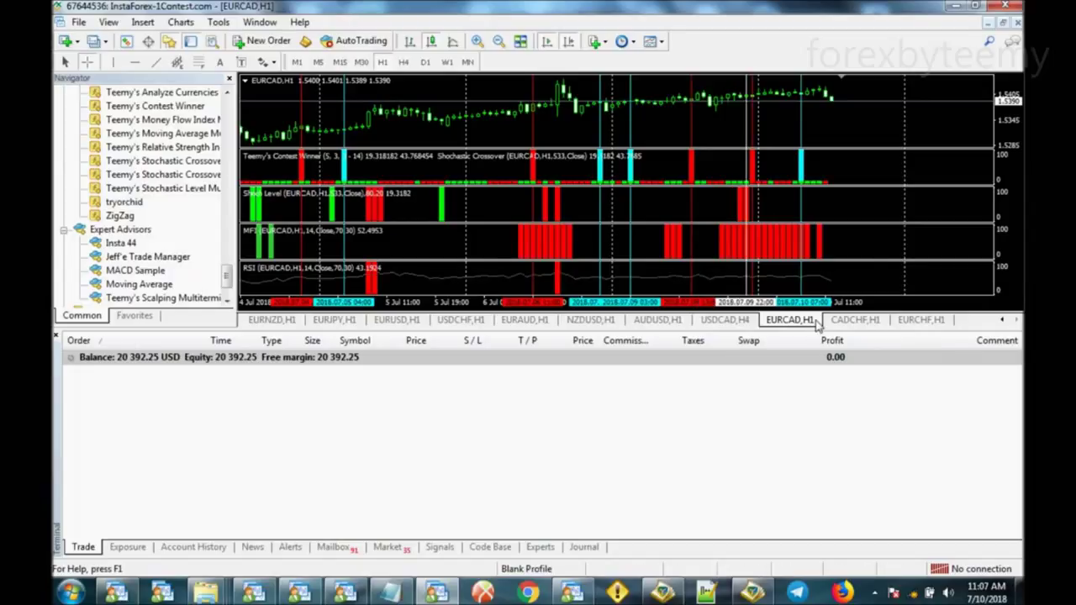
click(855, 320)
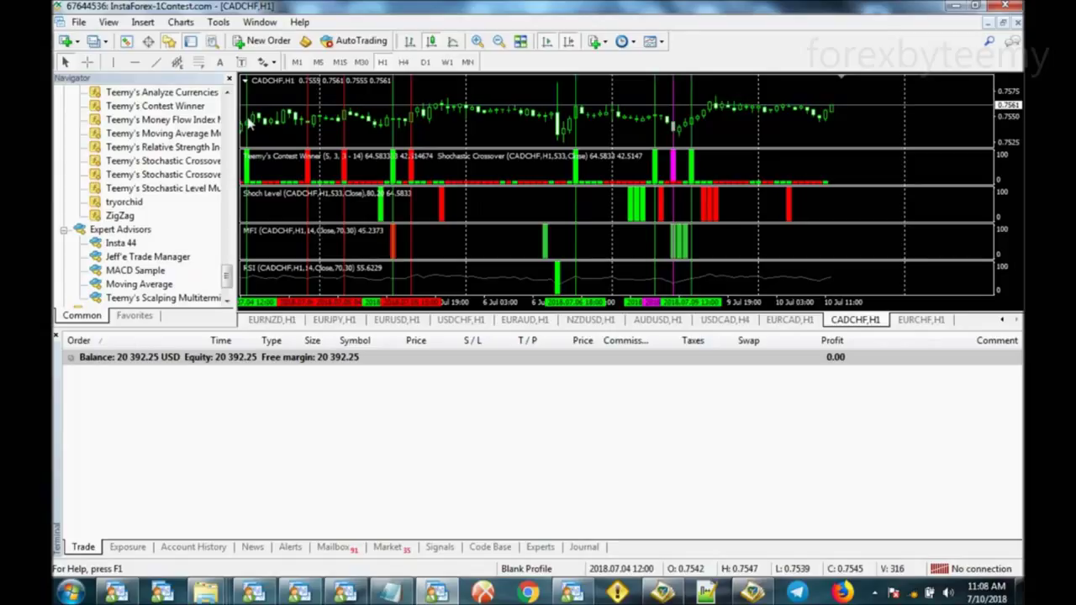
Hide the Navigator and the Terminal to give the charts the full workspace.
click(229, 79)
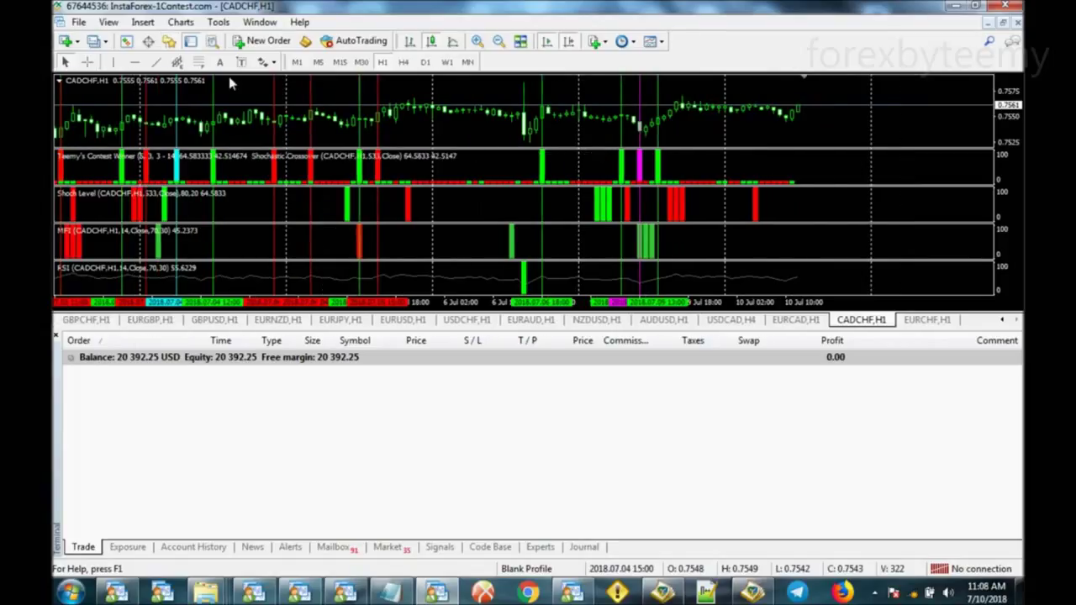
click(57, 339)
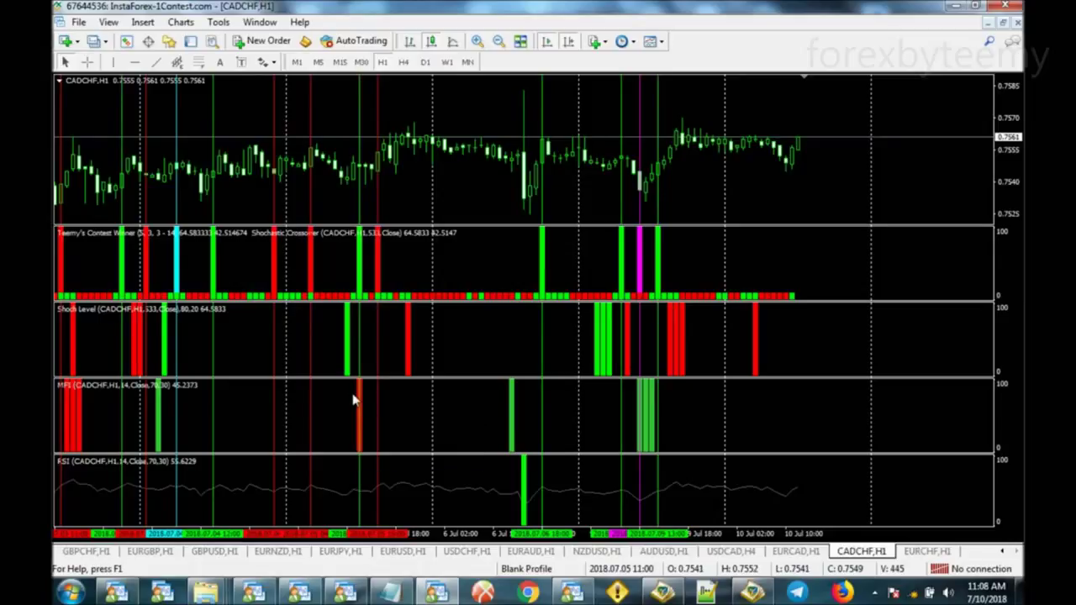
Compare the 5 July MFI, Stochastic Level, RSI and Contest Winner signals on the enlarged CADCHF and EURCAD charts, using the crosshair on the candles.
mouse_move(360, 432)
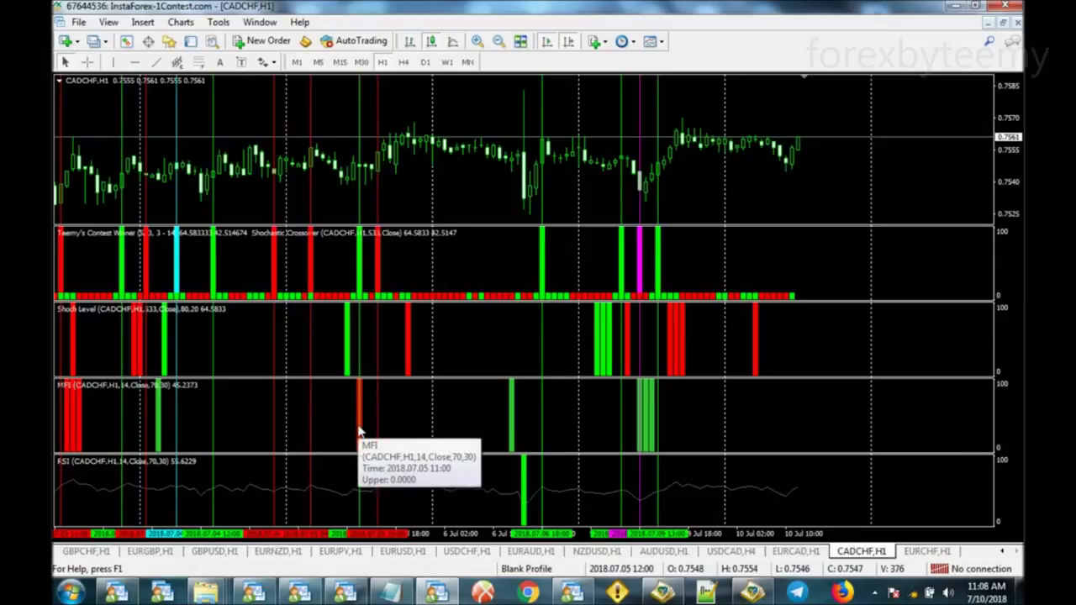
click(814, 553)
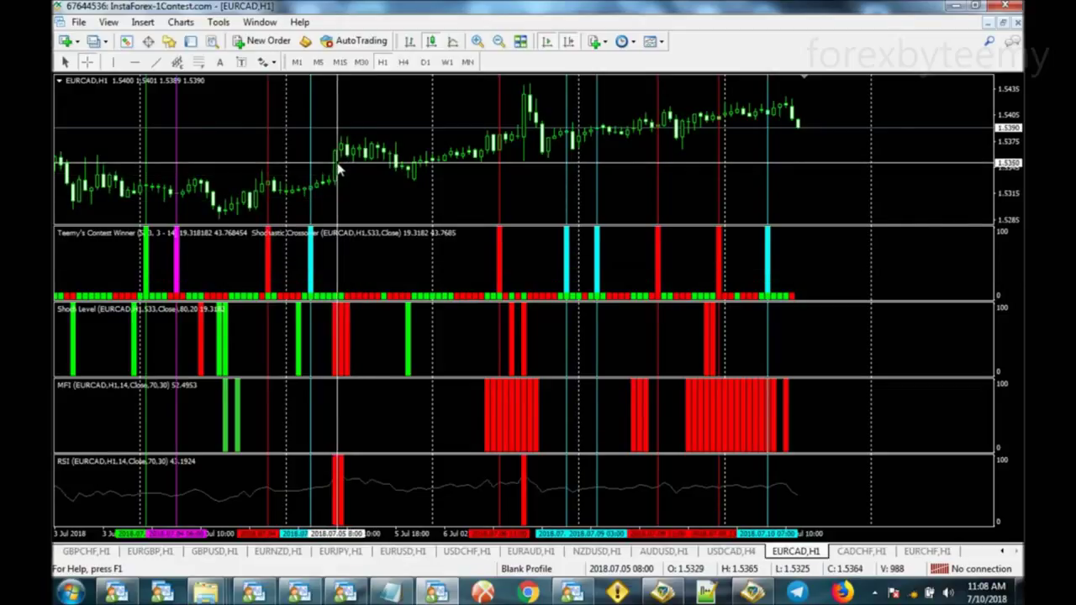
mouse_move(350, 164)
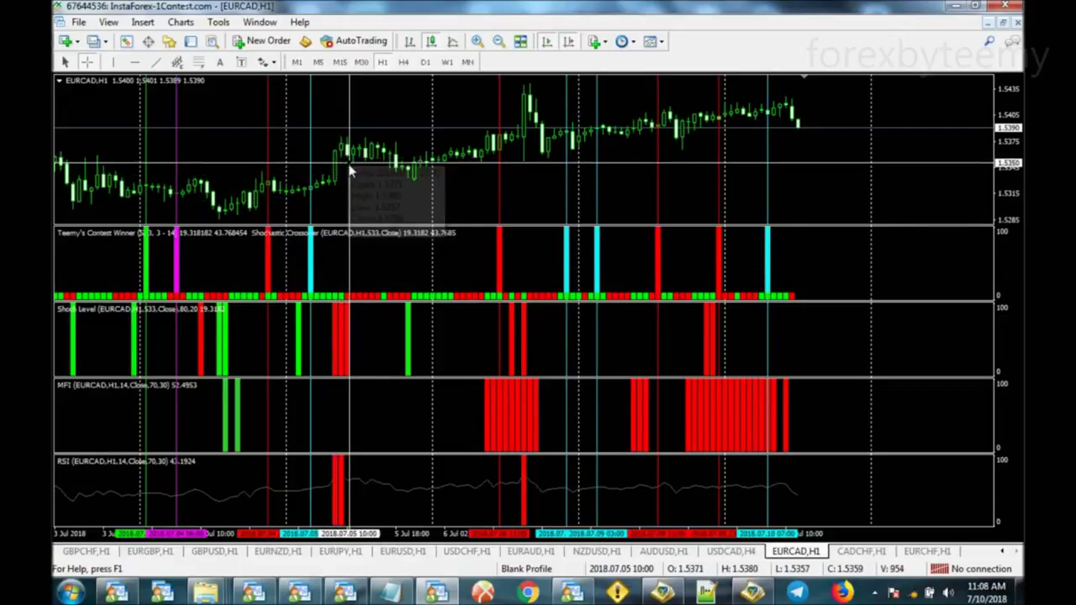
mouse_move(349, 282)
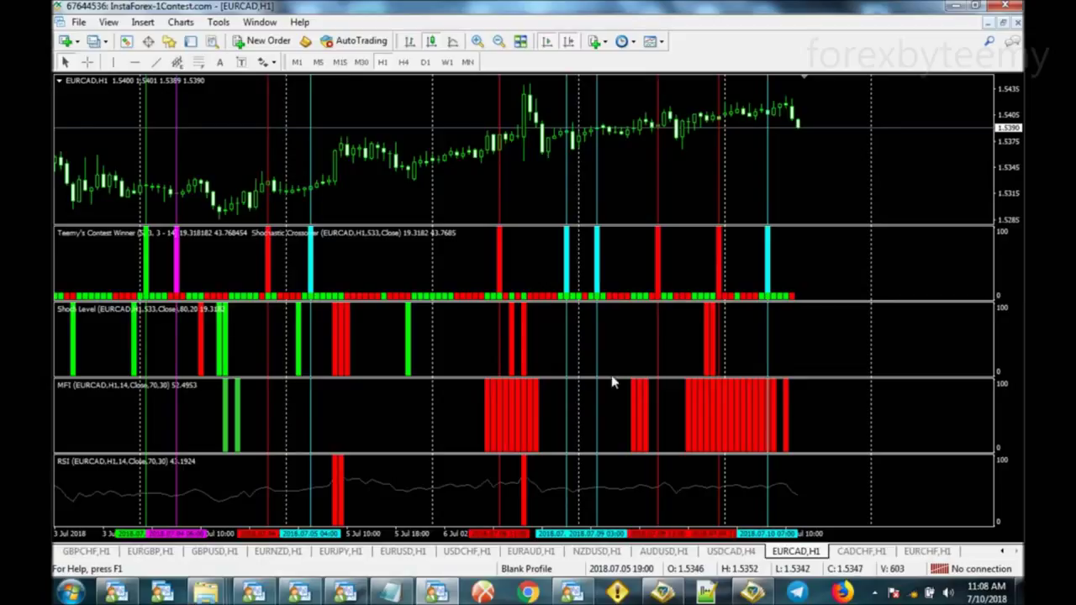
click(861, 551)
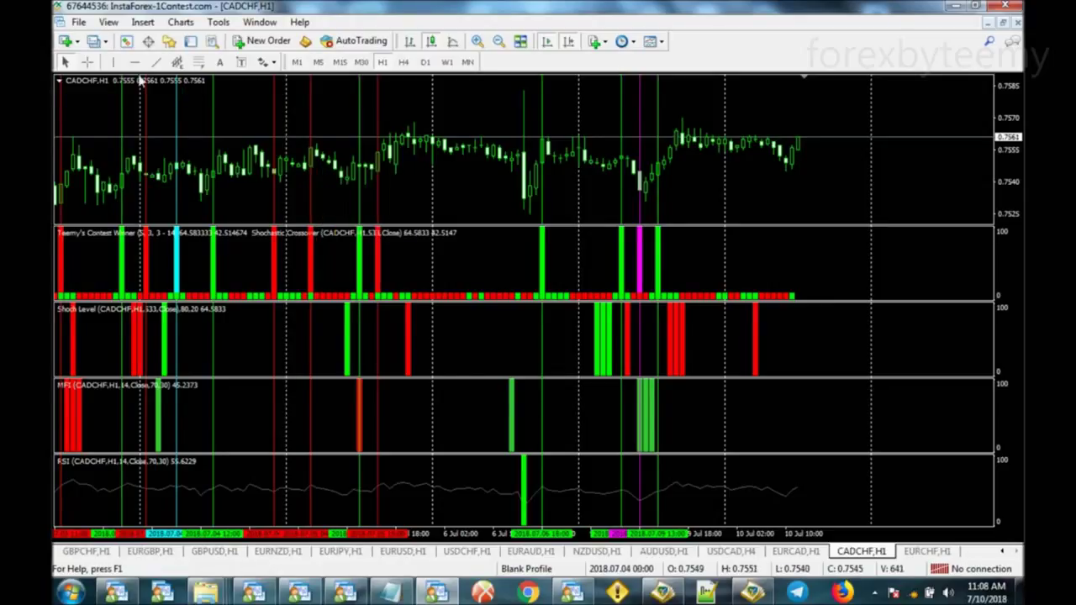
click(86, 61)
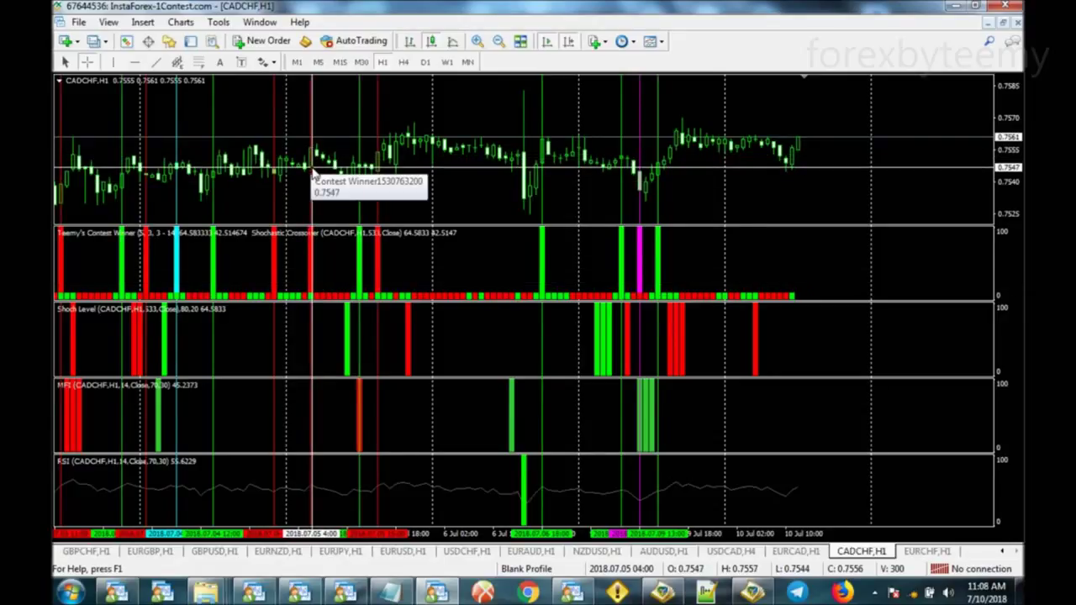
Compare the Contest Winner signal of 2018.07.05 04:00 on the EURCAD and CADCHF H1 charts.
click(803, 553)
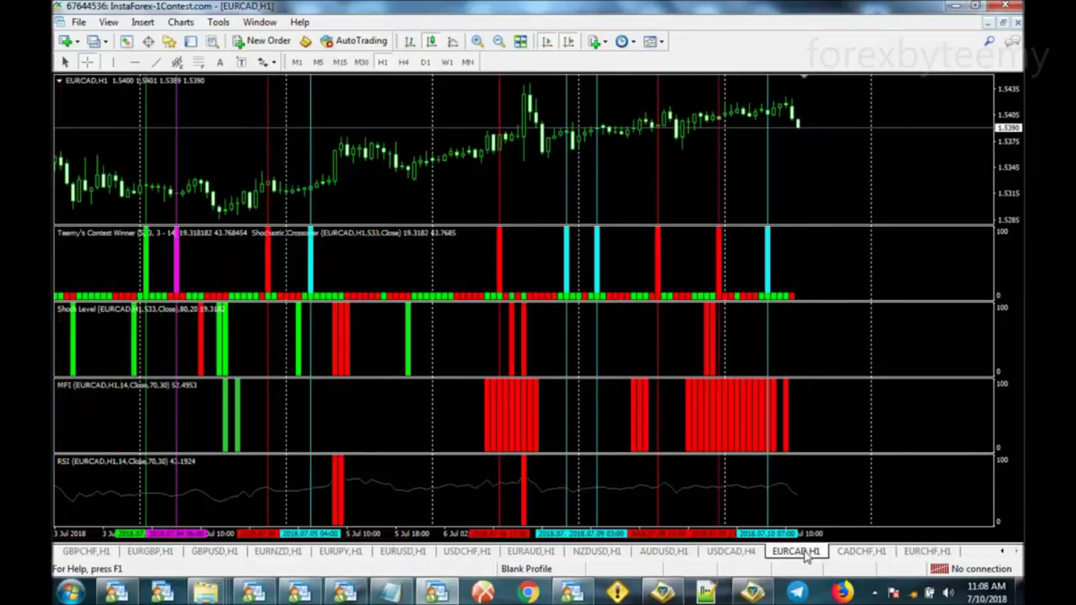
mouse_move(313, 259)
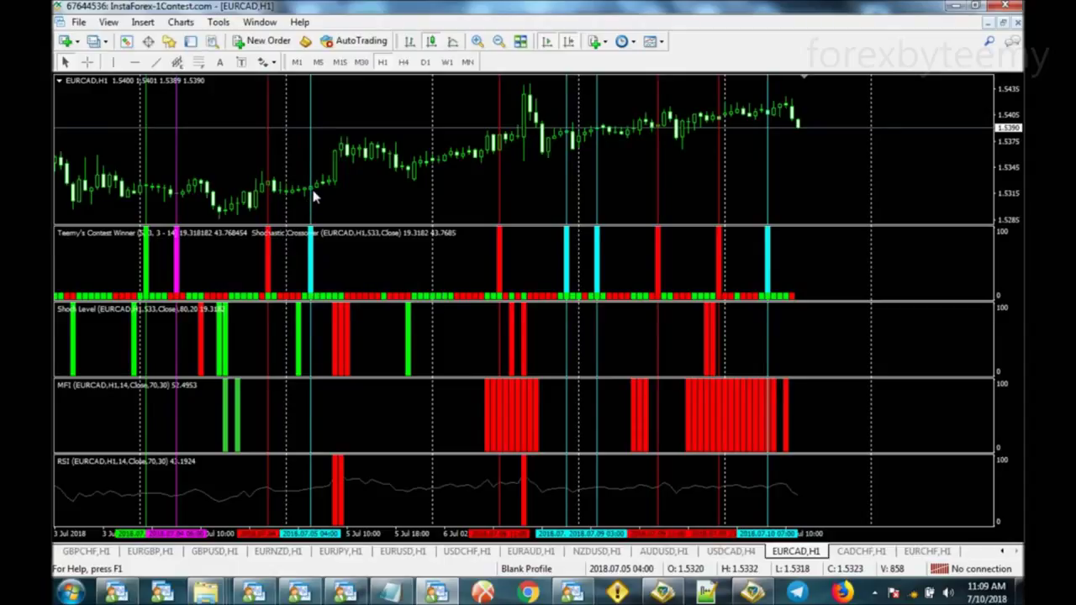
mouse_move(315, 196)
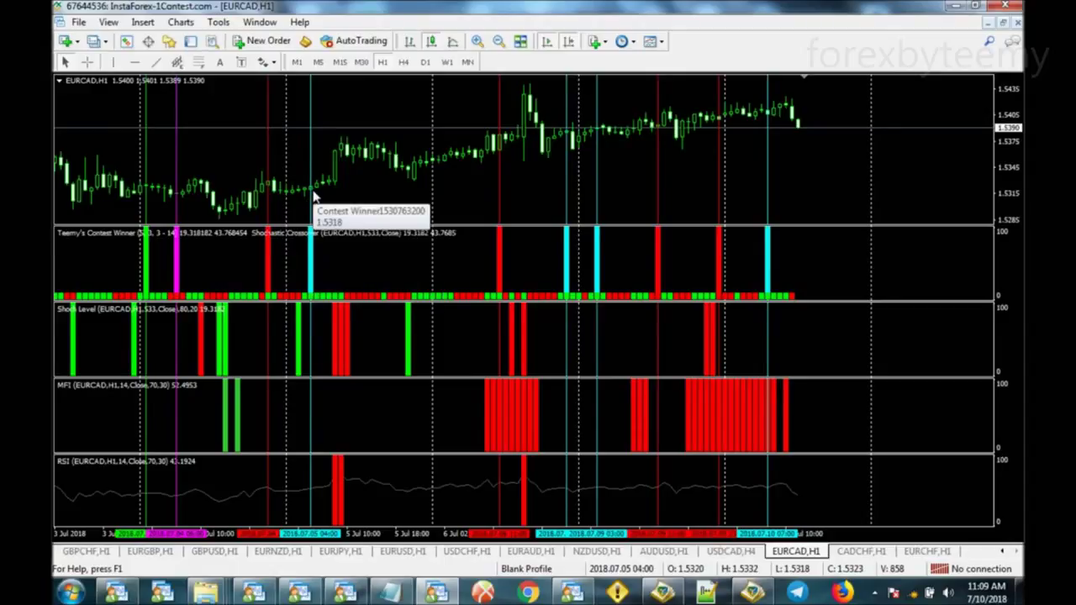
click(875, 554)
mouse_move(312, 253)
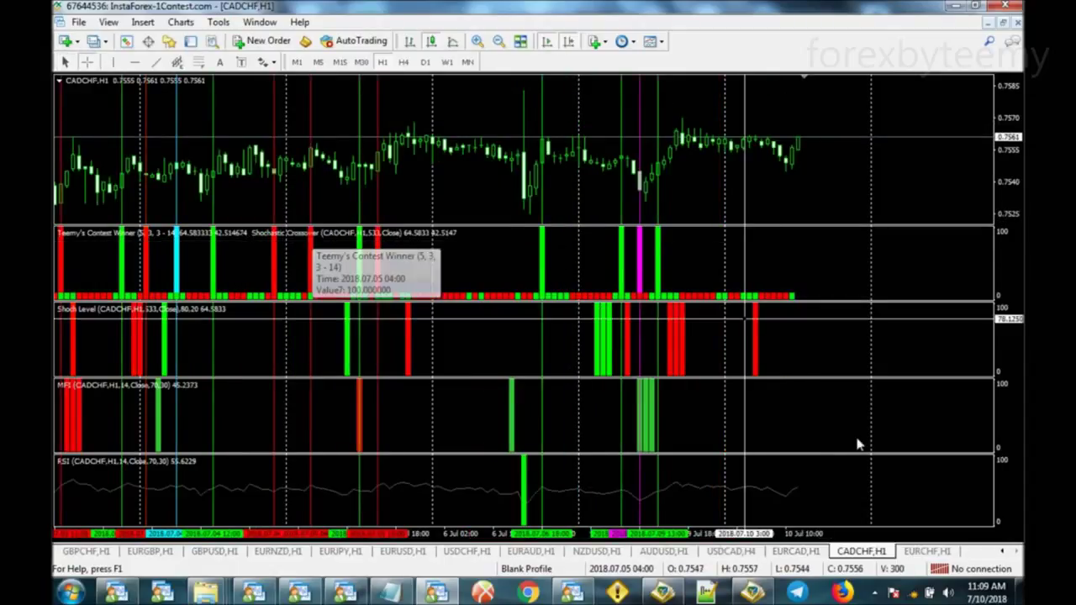
click(795, 553)
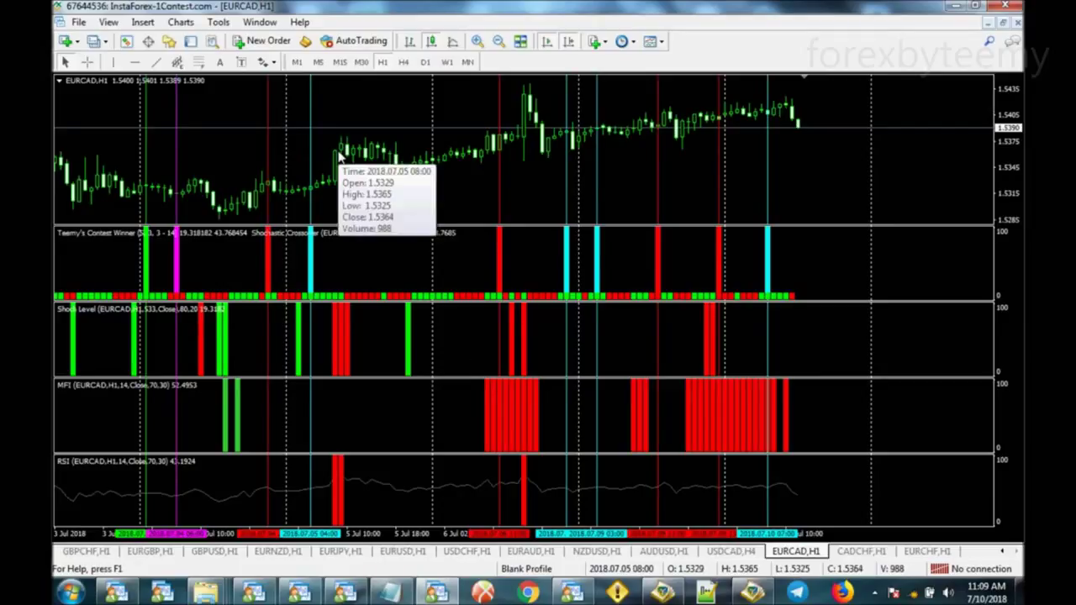
Measure the CADCHF move after the 5 July 04:00 signal and check EURCAD's 08:00 candle with the crosshair.
click(849, 552)
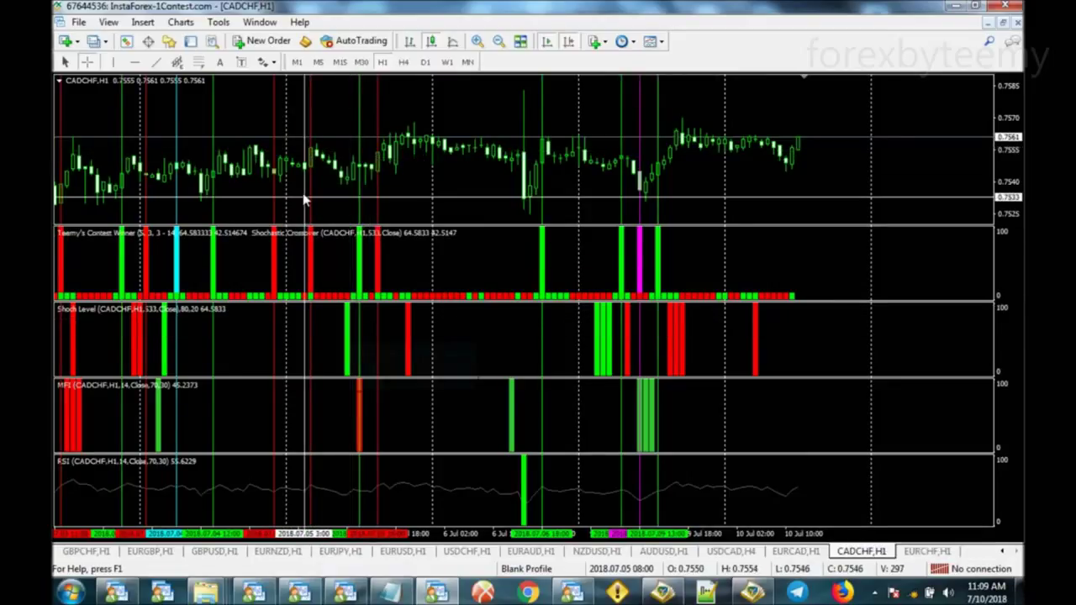
drag(313, 166, 353, 187)
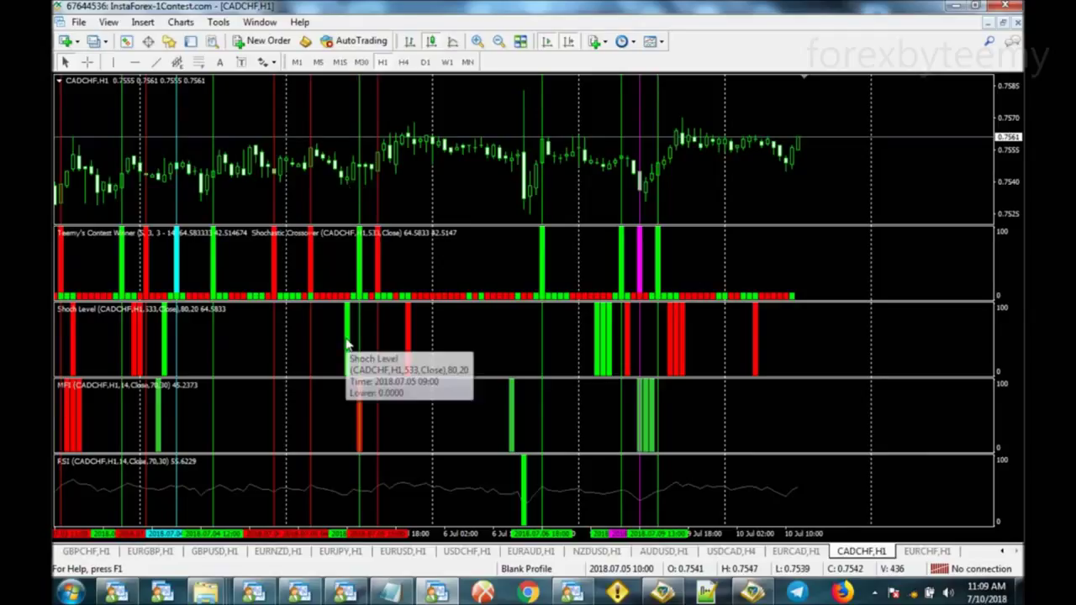
click(812, 552)
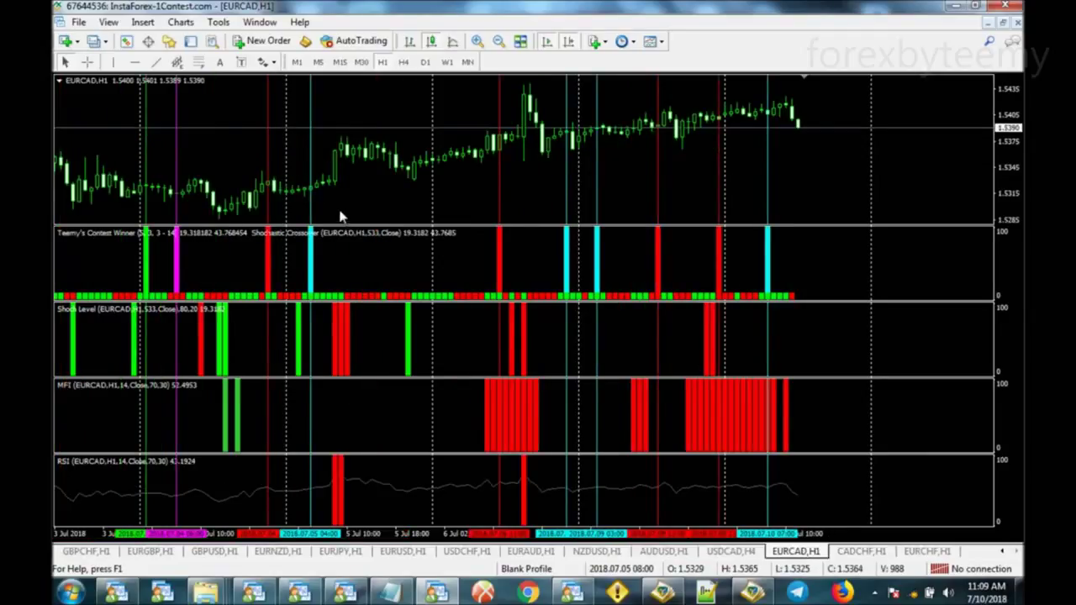
click(87, 61)
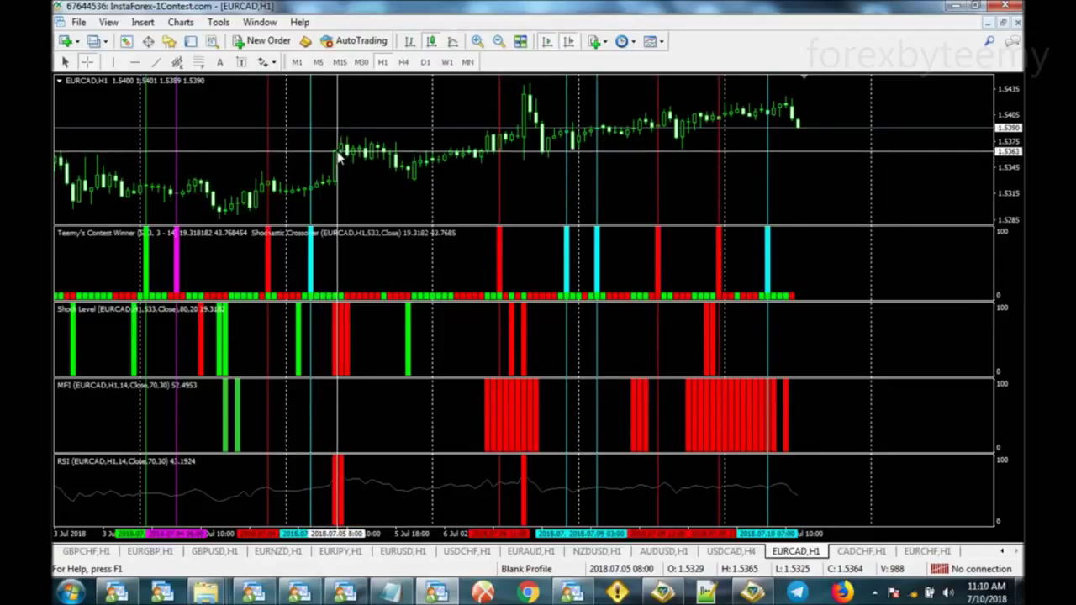
mouse_move(339, 157)
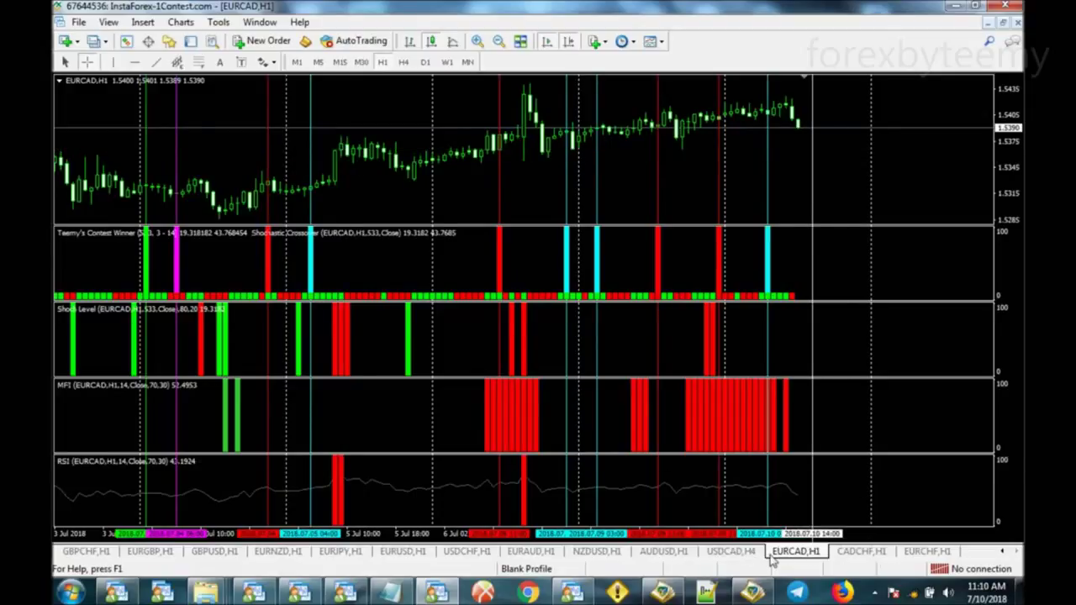
Measure the CADCHF move between the 5 July 11:00 low and the 04:00 signal, and check EURCAD's 12:00 candle.
click(845, 553)
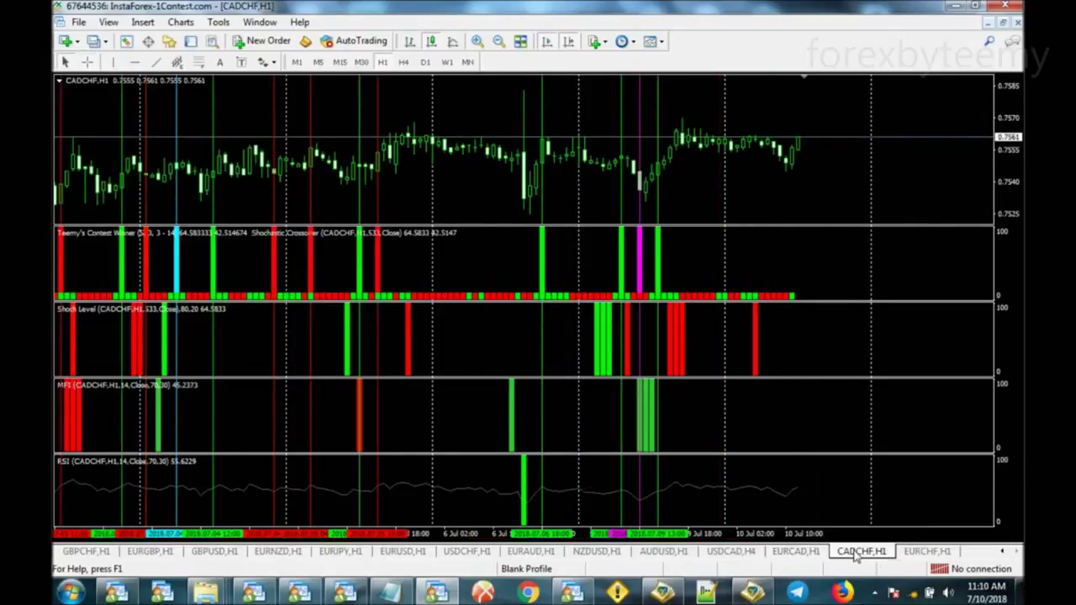
click(92, 60)
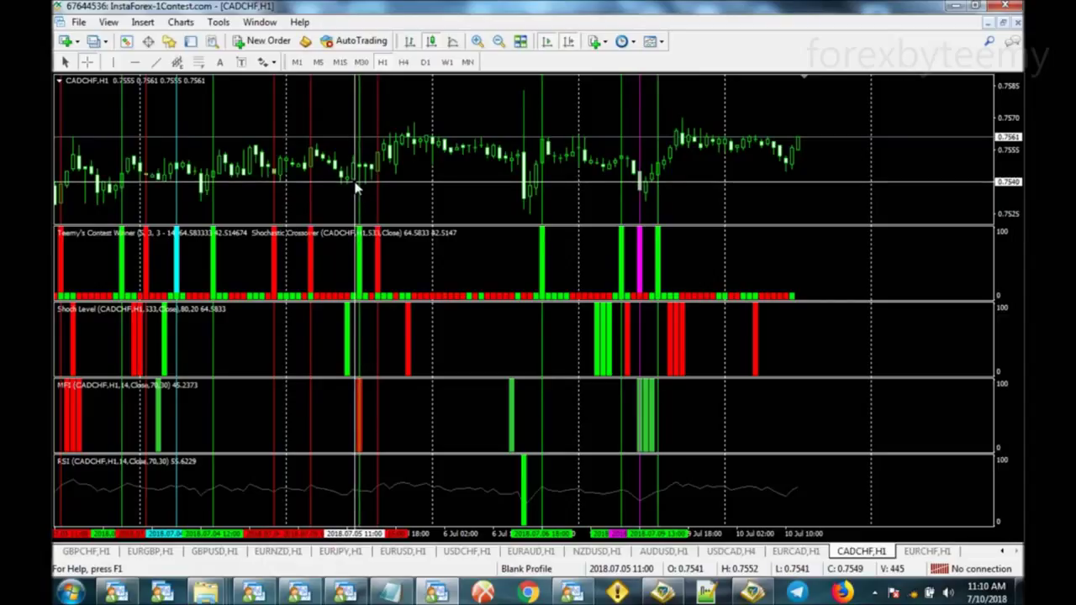
drag(353, 187, 320, 173)
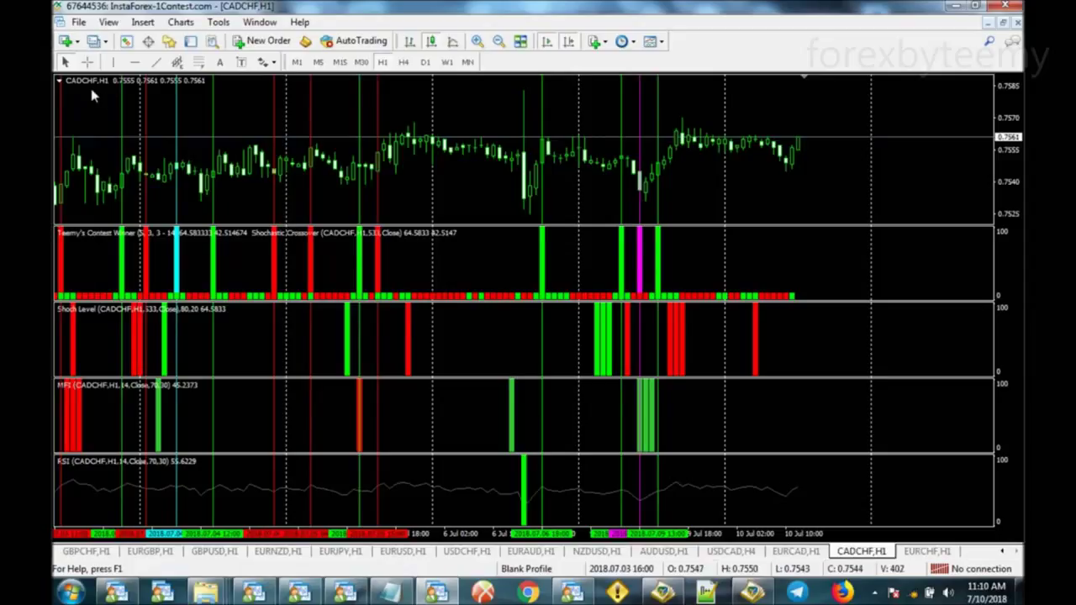
click(812, 555)
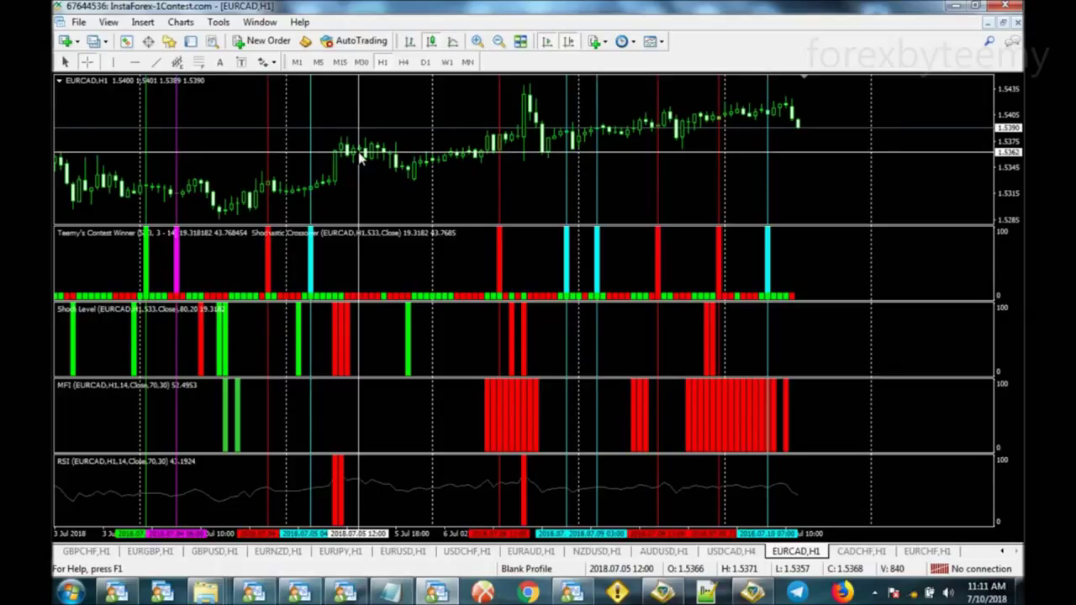
click(359, 159)
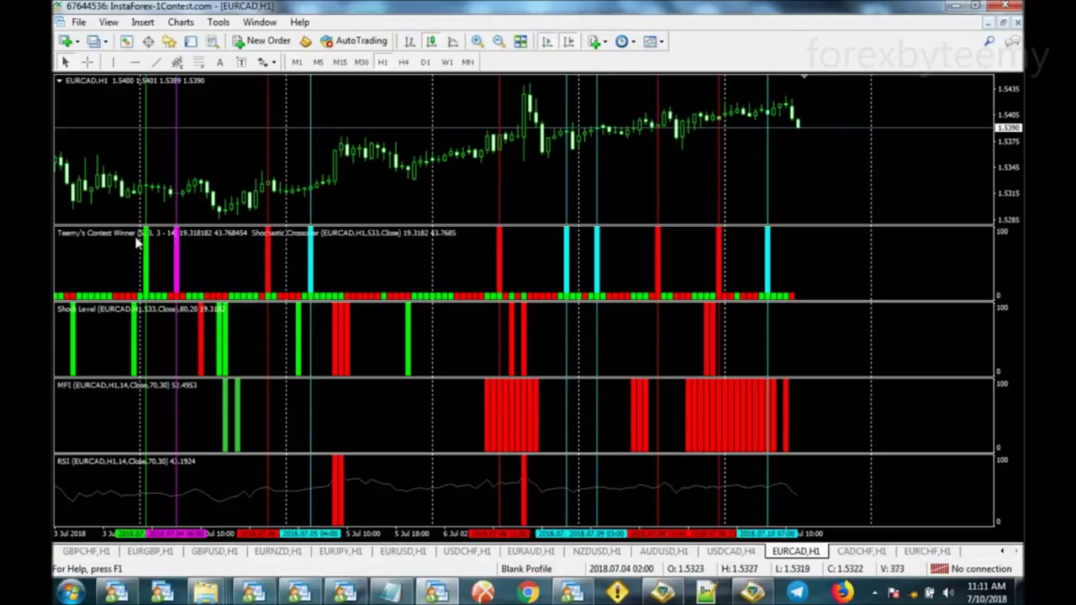
Review the input parameters of the Teemy's Contest Winner indicator on the EURCAD chart, including rsiperiod, without changing them.
mouse_move(313, 269)
double_click(312, 269)
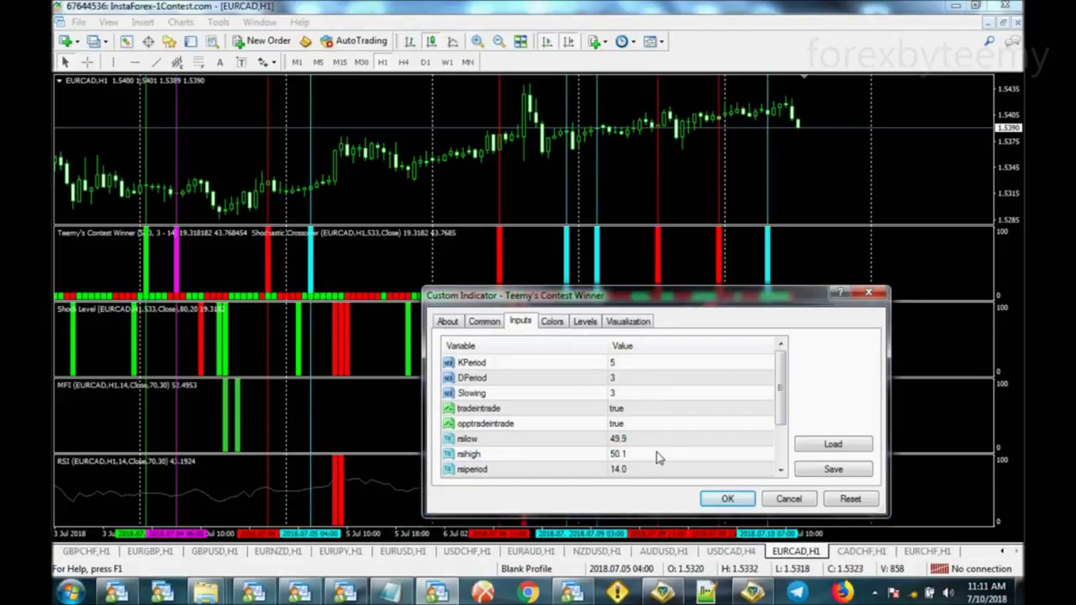
click(558, 471)
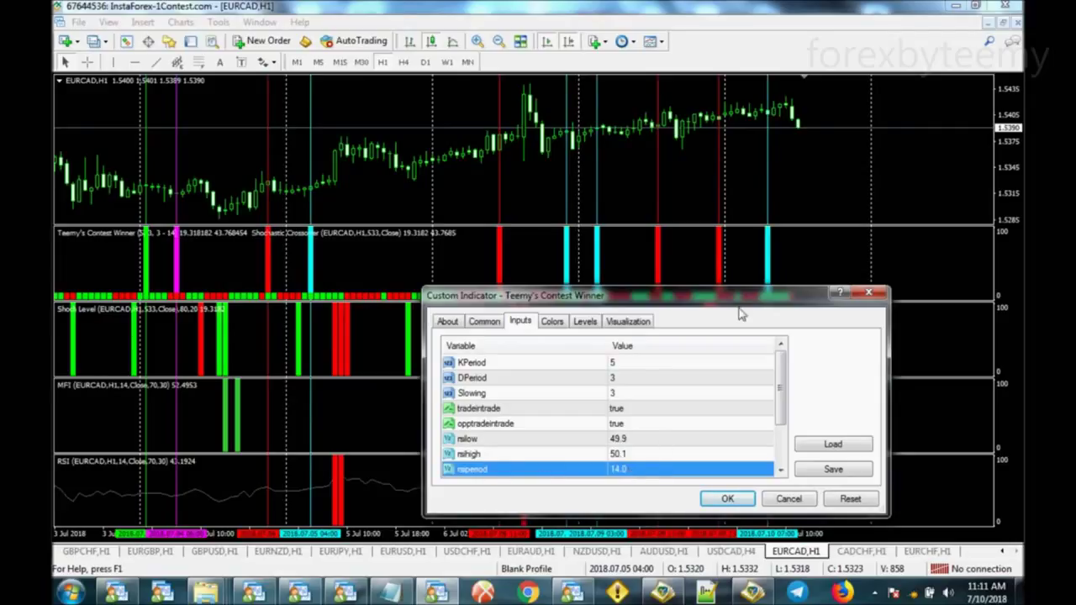
click(875, 293)
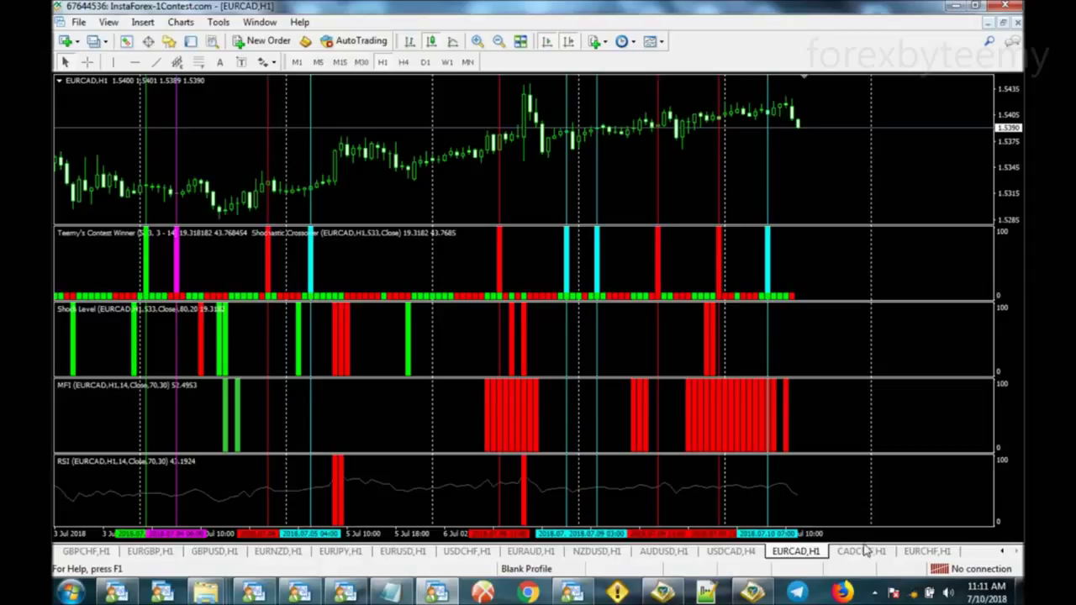
Look through the NZDUSD, AUDUSD and USDCAD charts, and examine the indicator signals on EURCAD and CADCHF again.
mouse_move(767, 478)
click(612, 553)
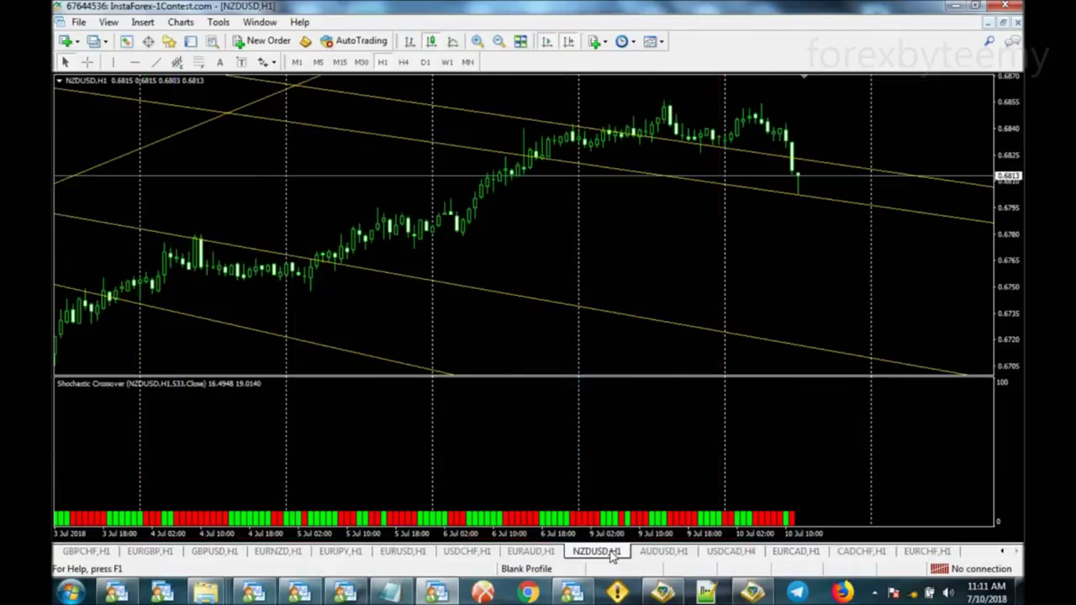
click(666, 559)
click(629, 558)
click(664, 552)
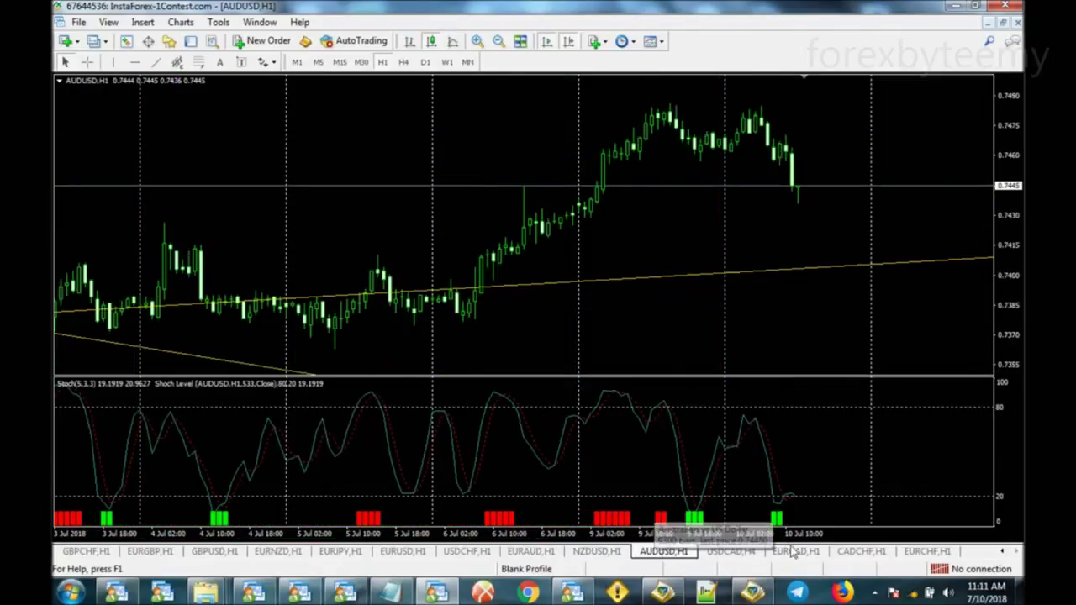
click(731, 553)
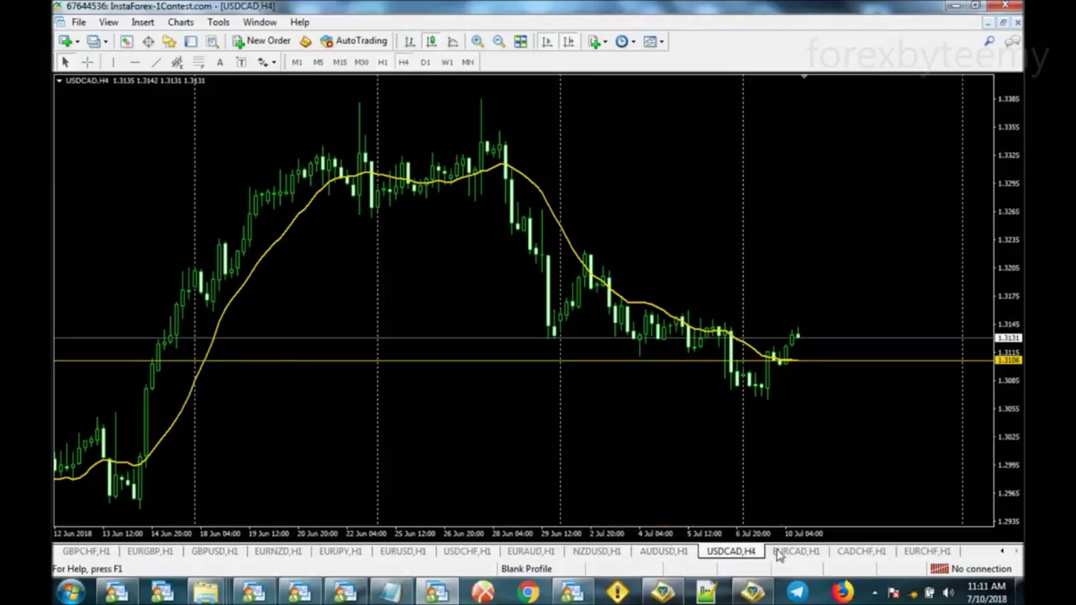
click(813, 555)
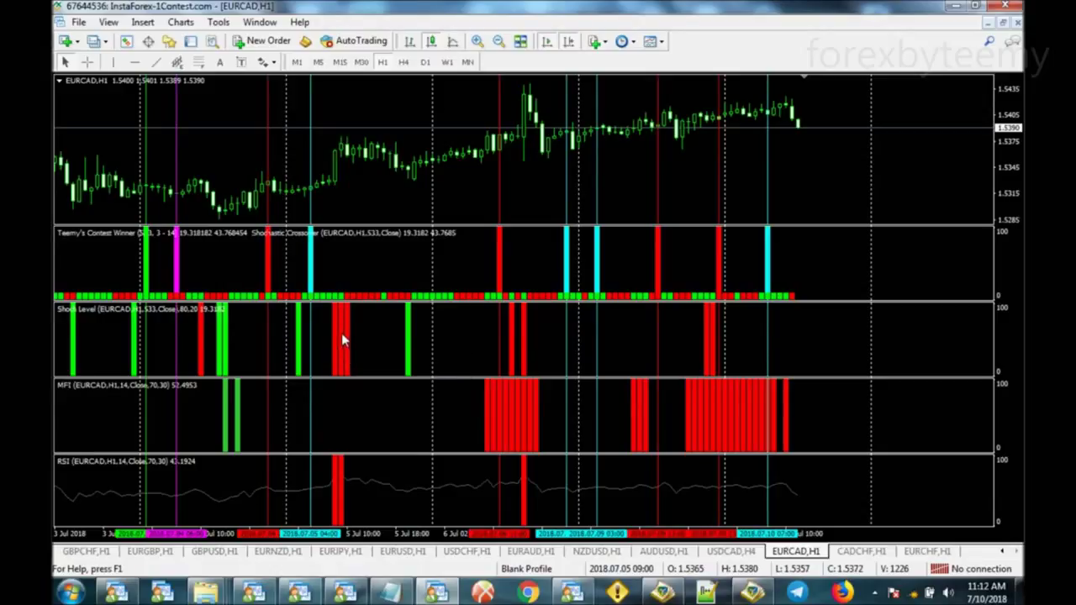
click(854, 552)
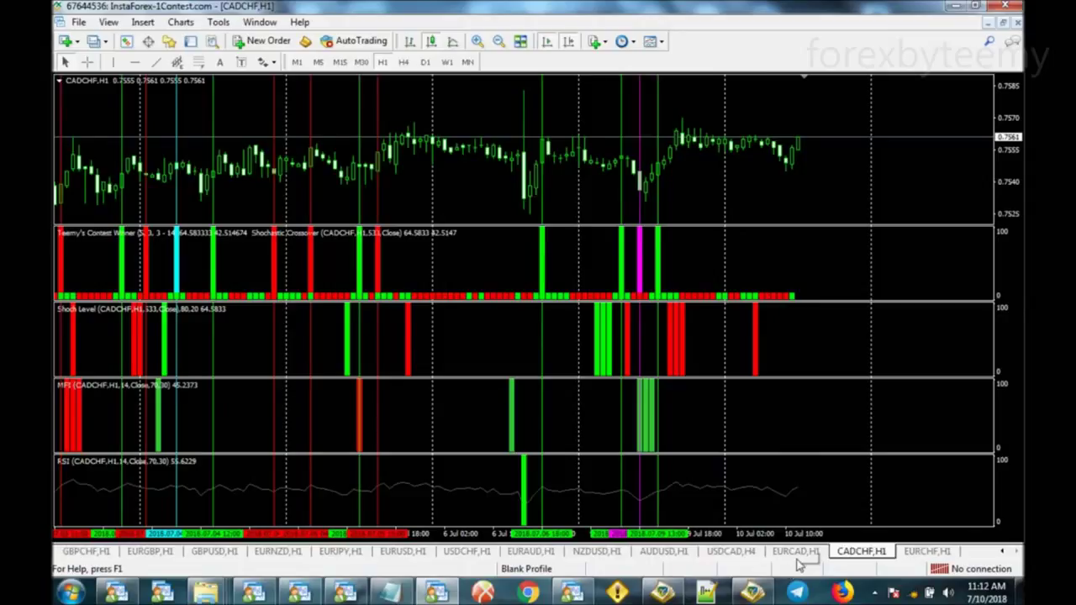
Set the USDCAD chart to the H1 timeframe and apply the Blank template to it.
click(665, 555)
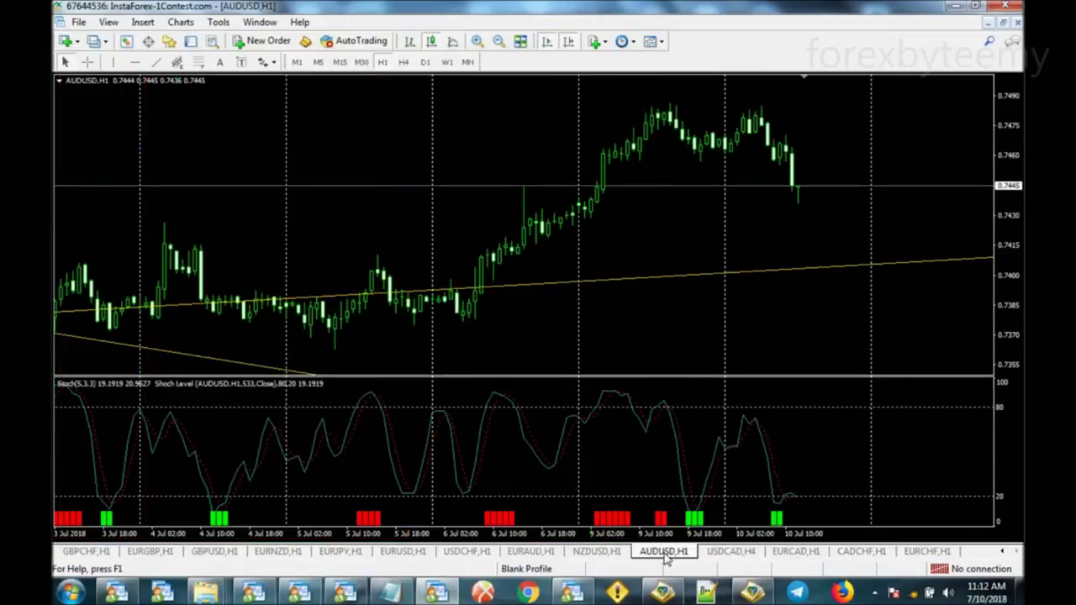
click(620, 559)
click(731, 555)
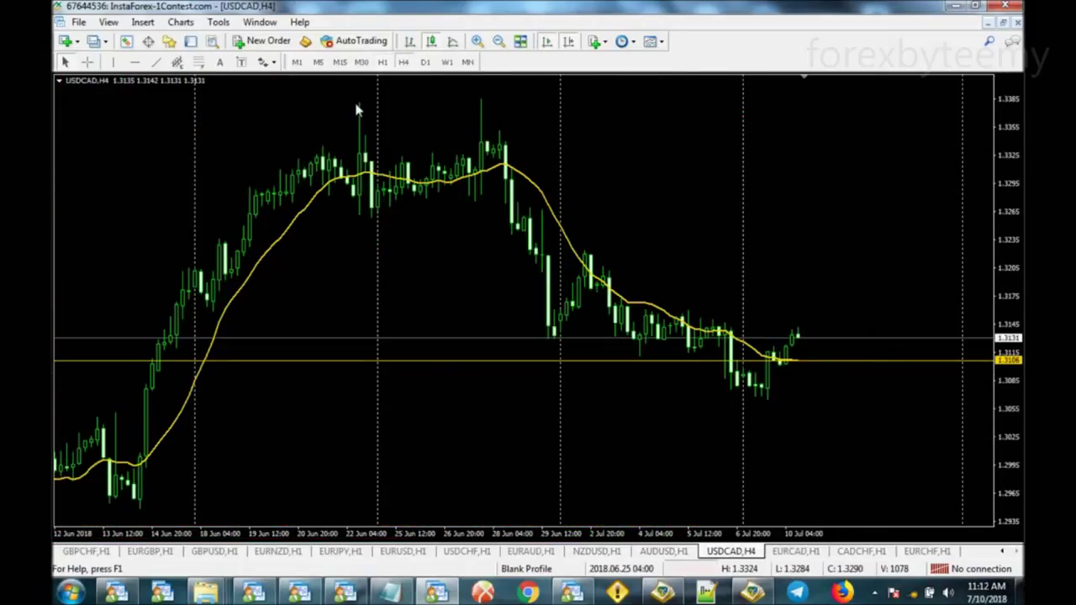
click(381, 63)
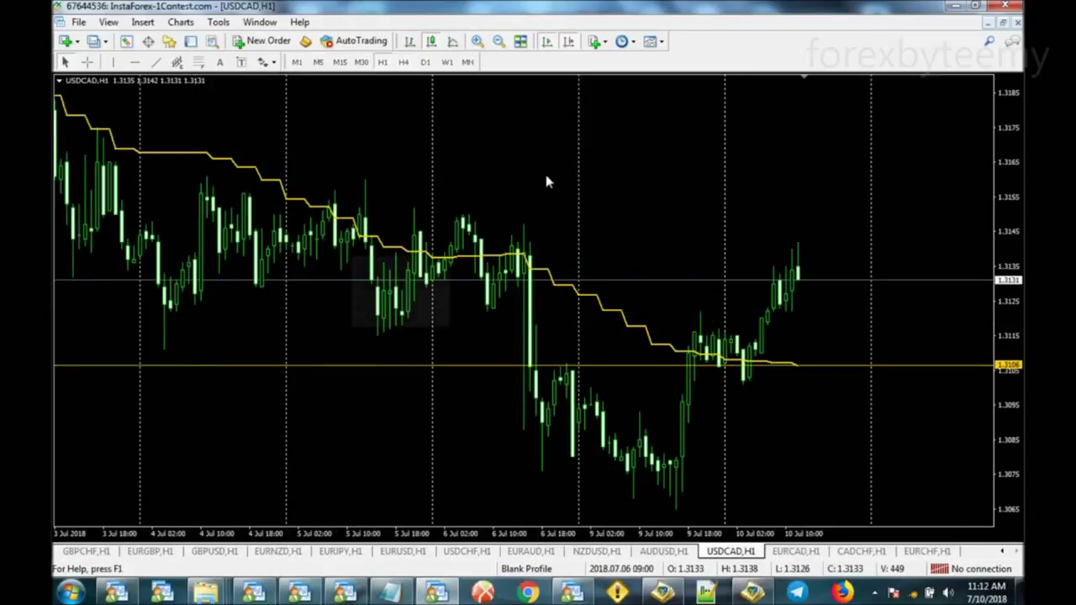
click(652, 41)
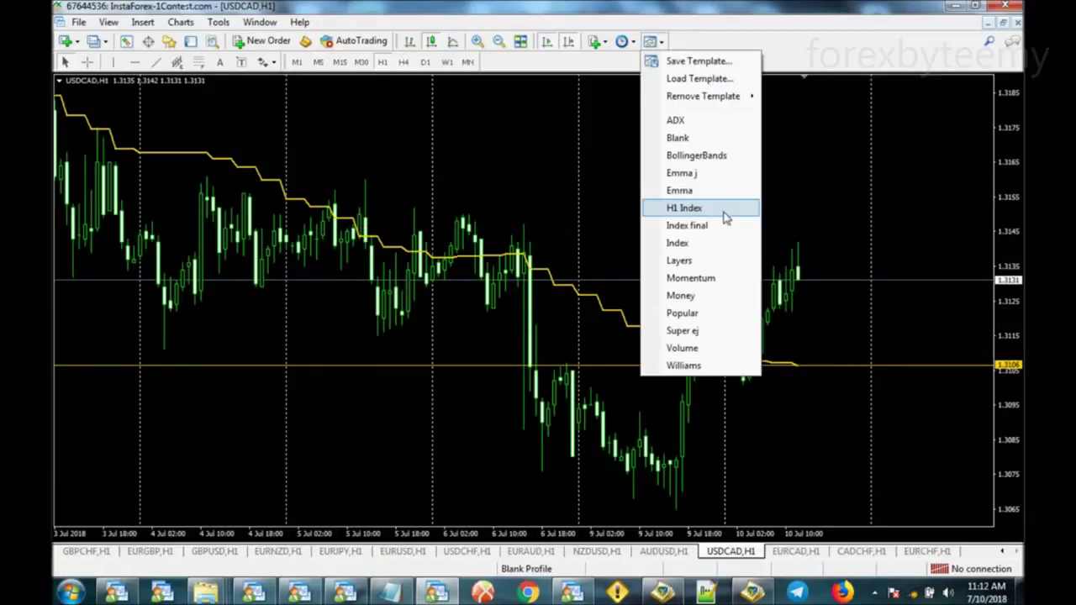
click(687, 140)
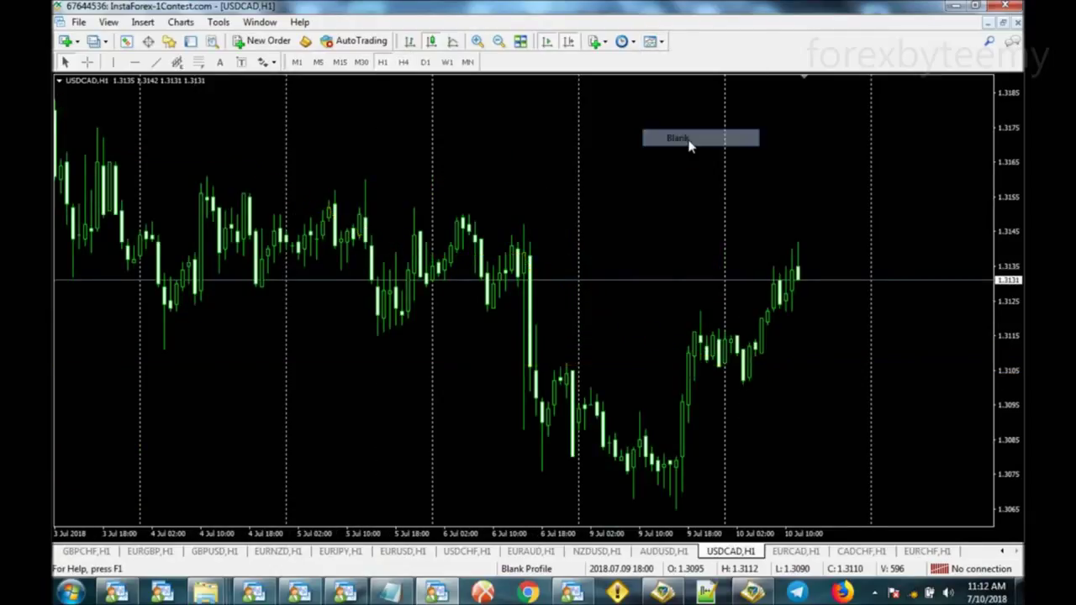
Add the Teemy's Contest Winner custom indicator to the USDCAD H1 chart with arrow drawing turned off, and dismiss the alert.
click(172, 42)
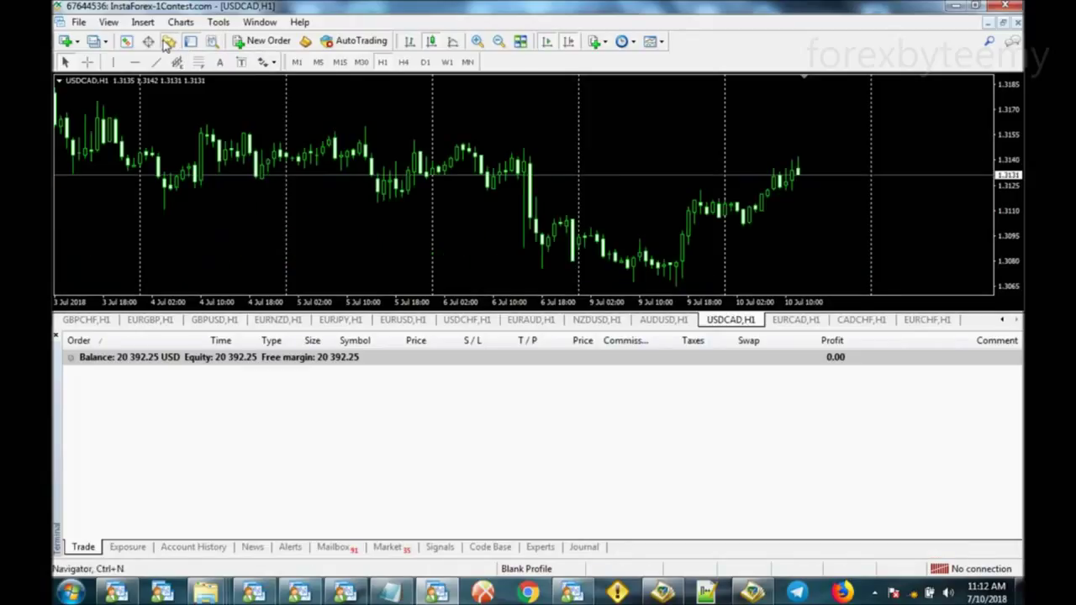
click(191, 40)
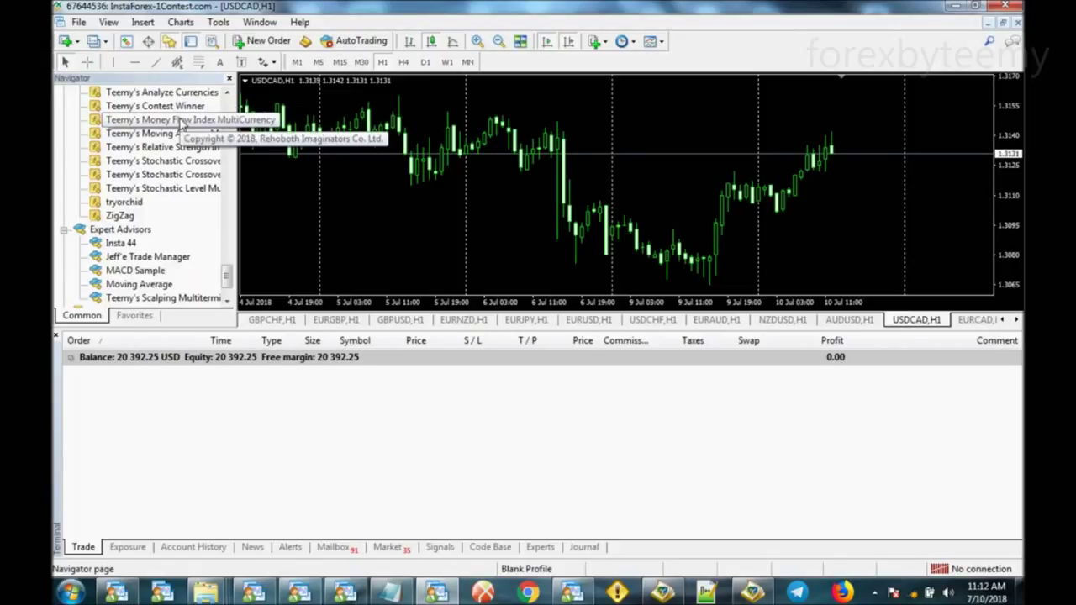
drag(155, 105, 324, 187)
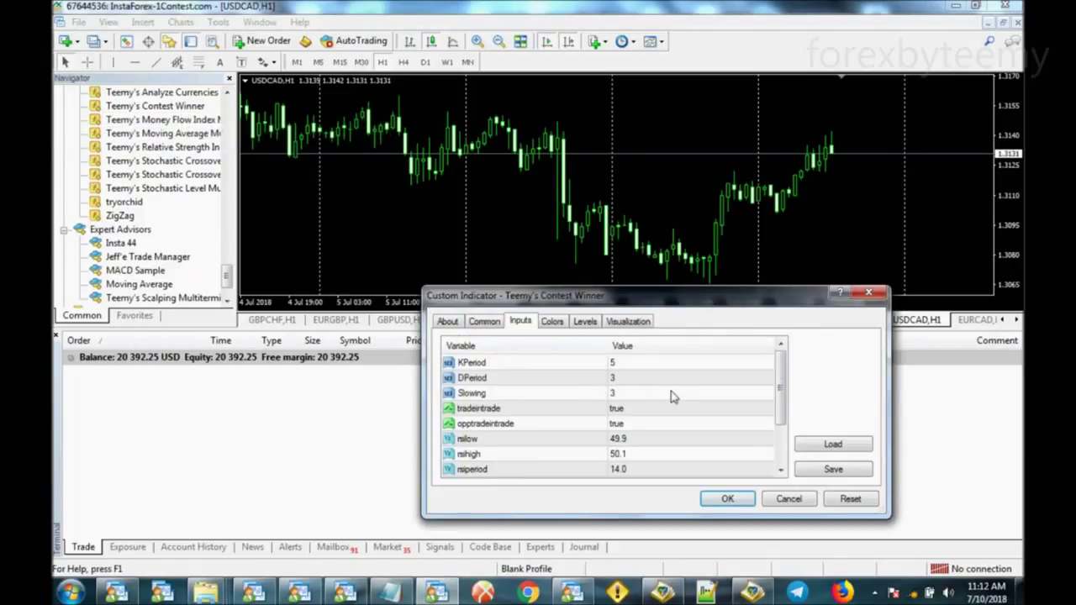
scroll(669, 389, down, 2)
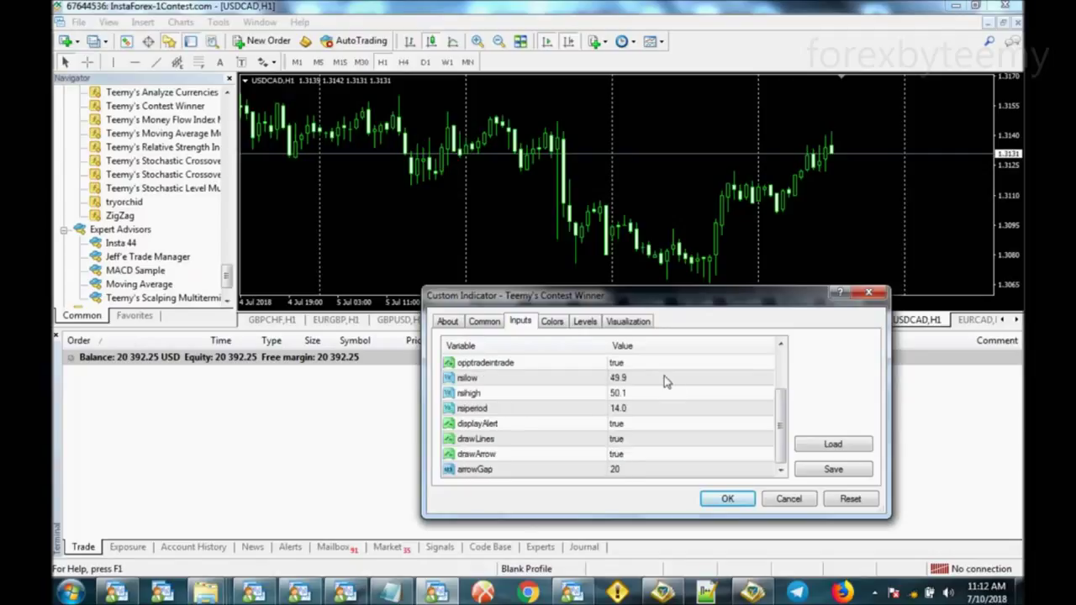
double_click(636, 458)
click(636, 458)
click(632, 481)
click(724, 499)
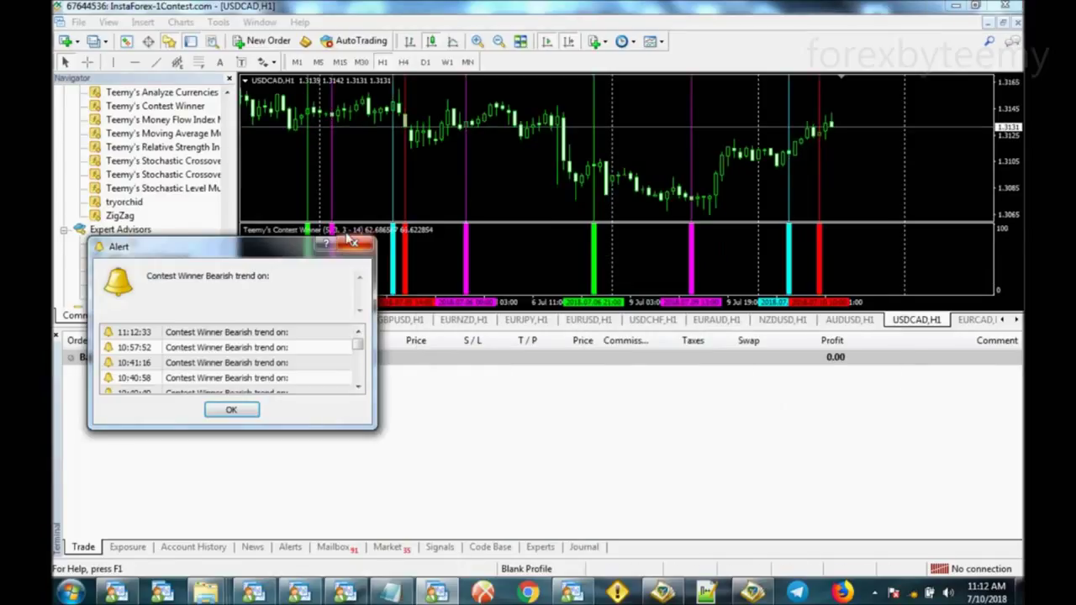
key(Return)
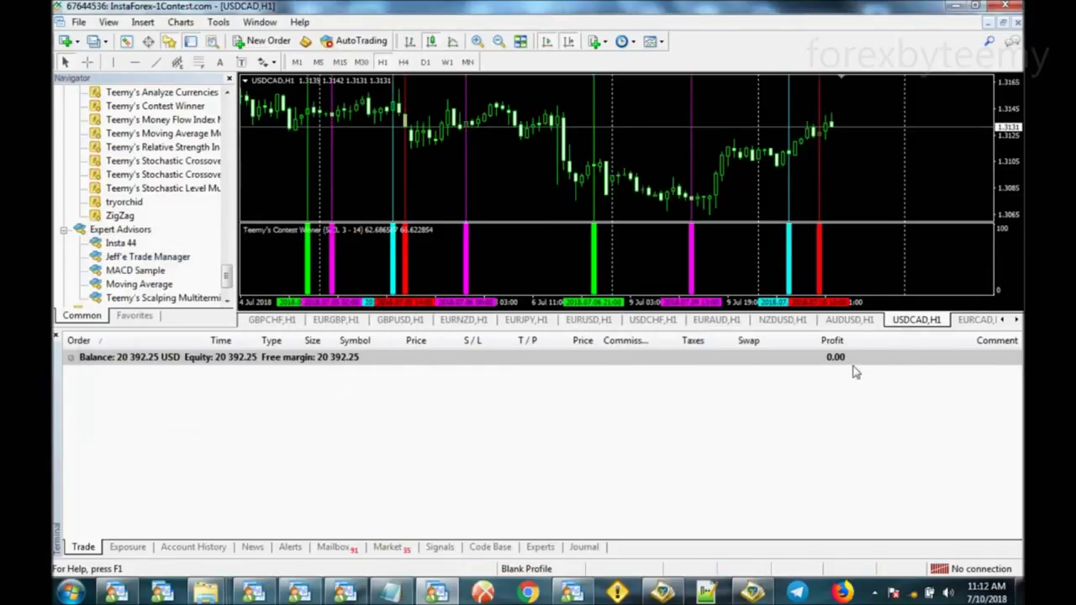
Apply the Blank template to the AUDUSD H1 chart.
click(850, 322)
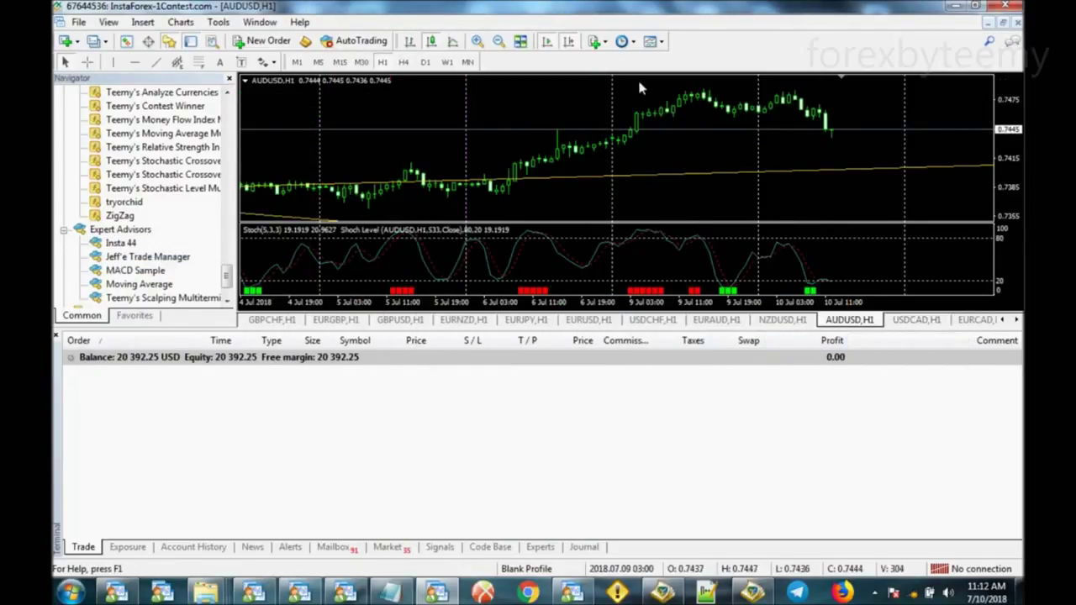
click(652, 42)
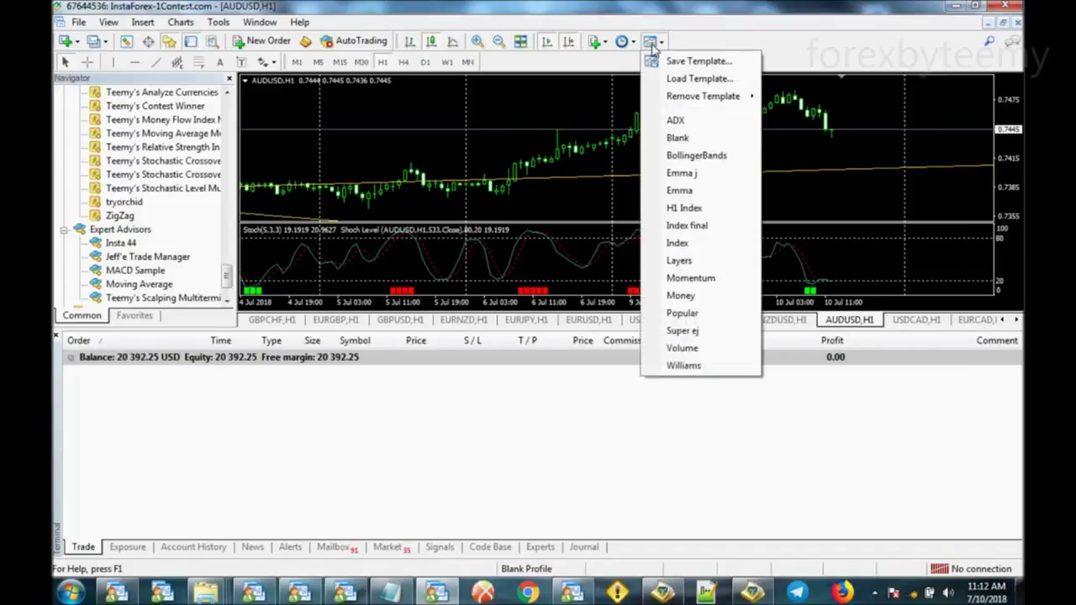
click(678, 138)
Add the Teemy's Stochastic Crossover MultiCurrency and Teemy's Stochastic Level indicators to the USDCAD H1 chart with their default inputs.
click(918, 320)
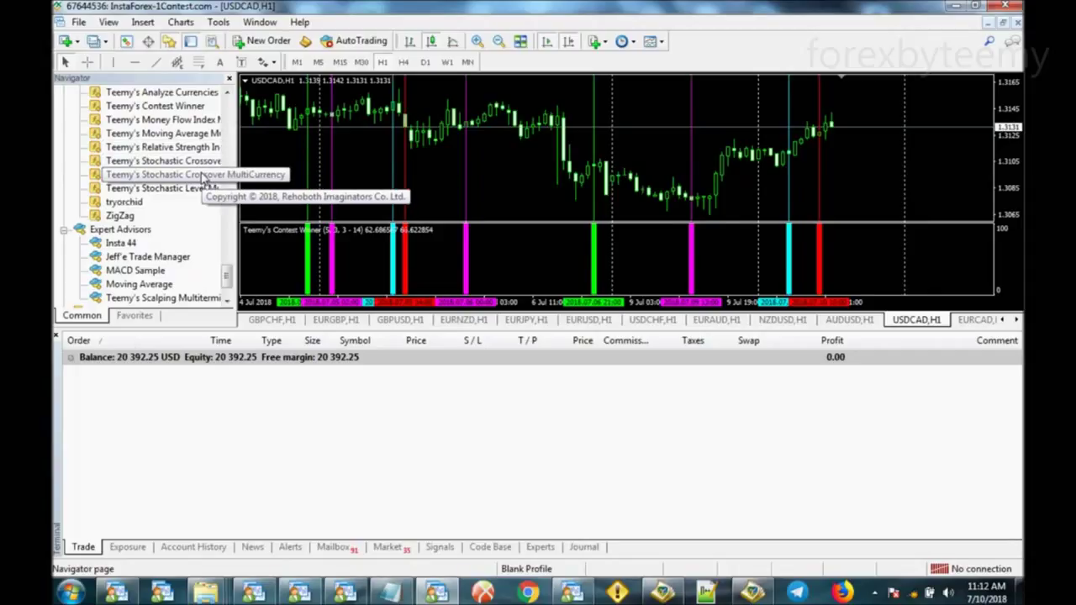
drag(273, 257, 272, 258)
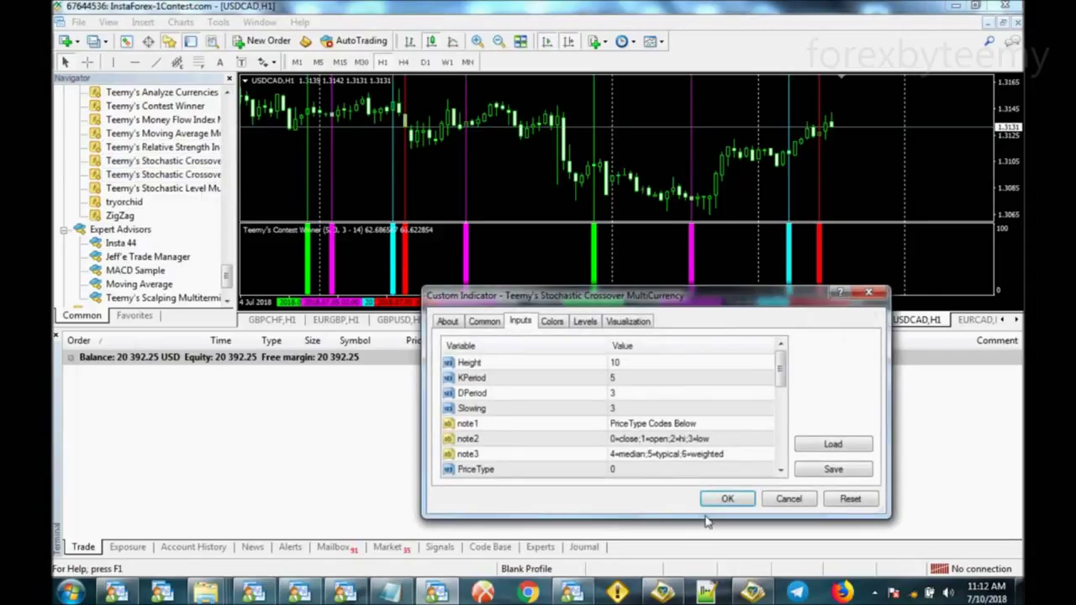
click(713, 501)
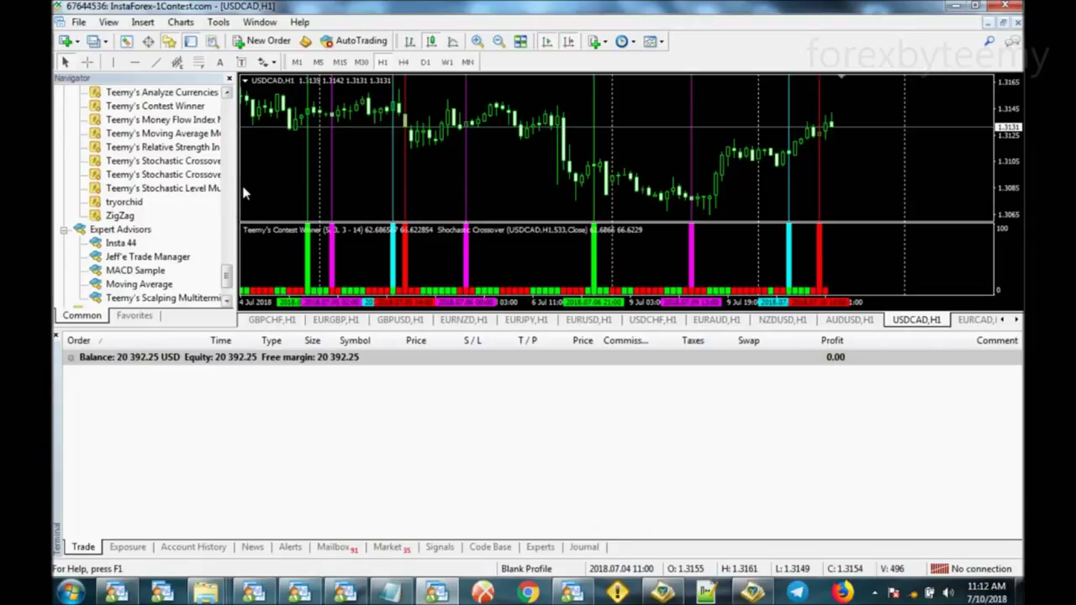
click(162, 195)
drag(245, 195, 266, 181)
click(713, 501)
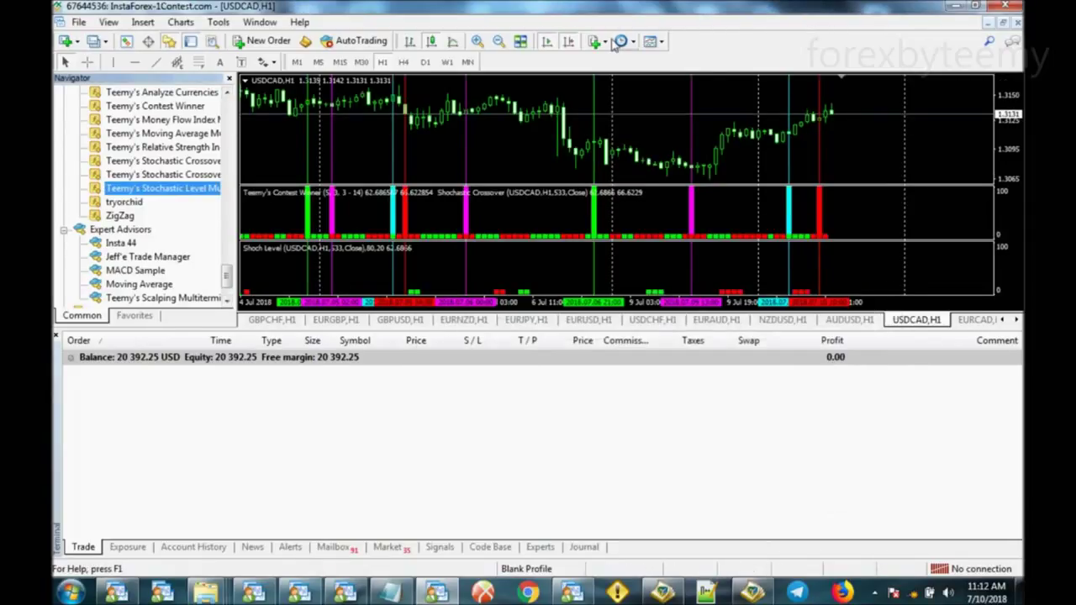
Save the USDCAD chart setup as a template named 11.
click(652, 41)
click(674, 66)
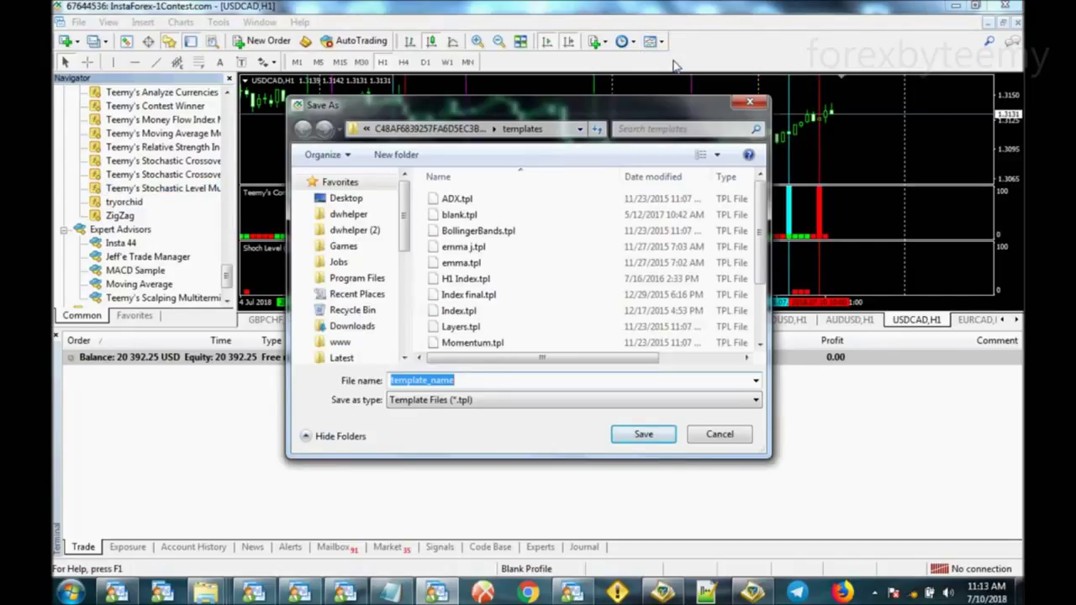
text(11)
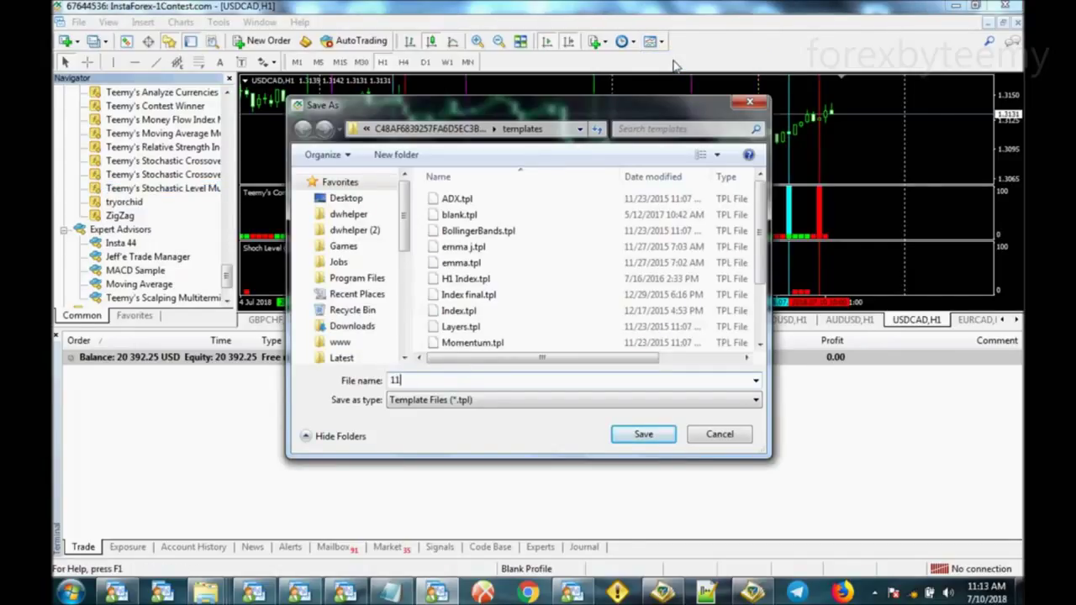
click(647, 436)
Apply the saved template 11 to the AUDUSD H1 chart.
click(847, 321)
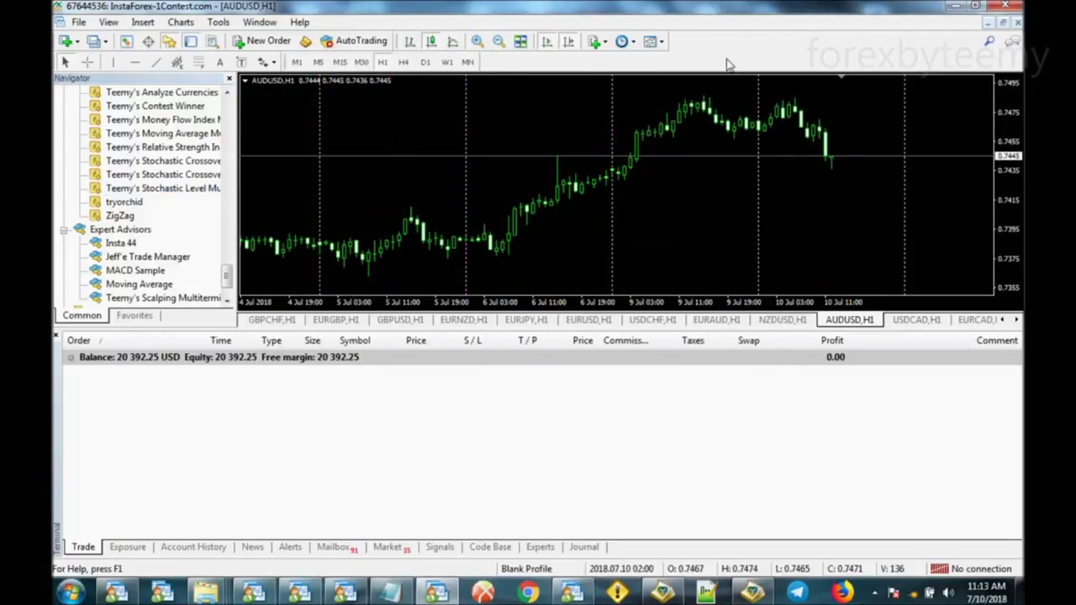
click(652, 42)
click(672, 121)
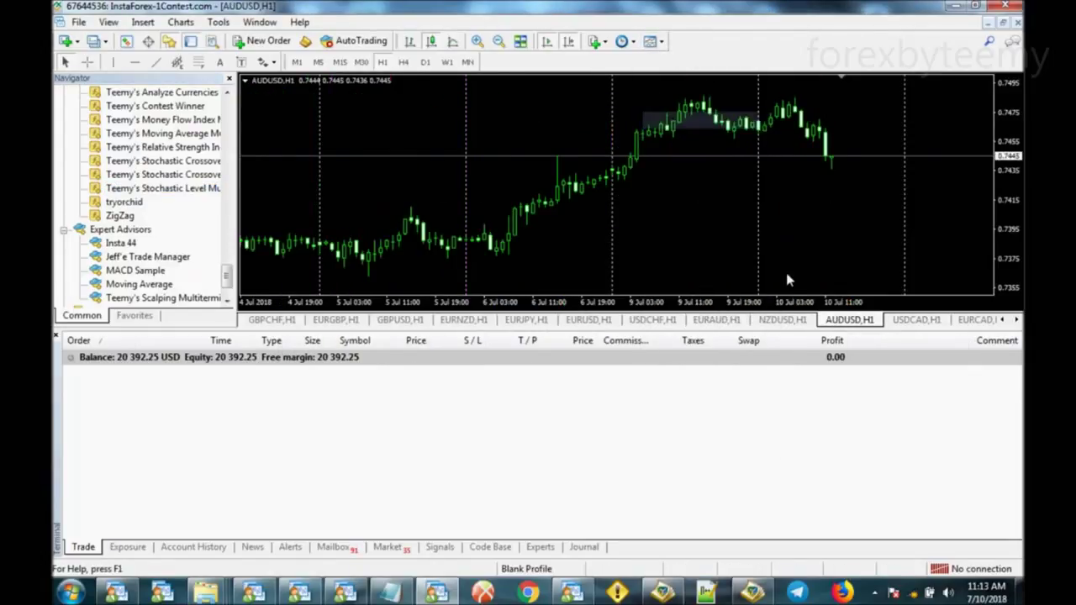
Clear the NZDUSD H1 chart with the Blank template, apply template 11 to it, and dismiss the alert.
click(653, 42)
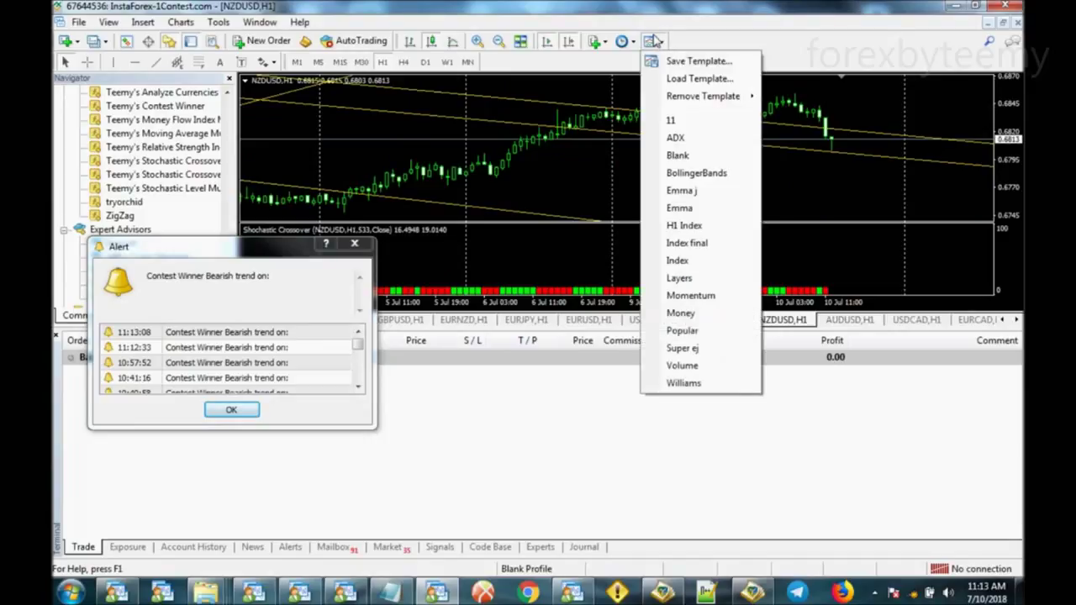
click(695, 156)
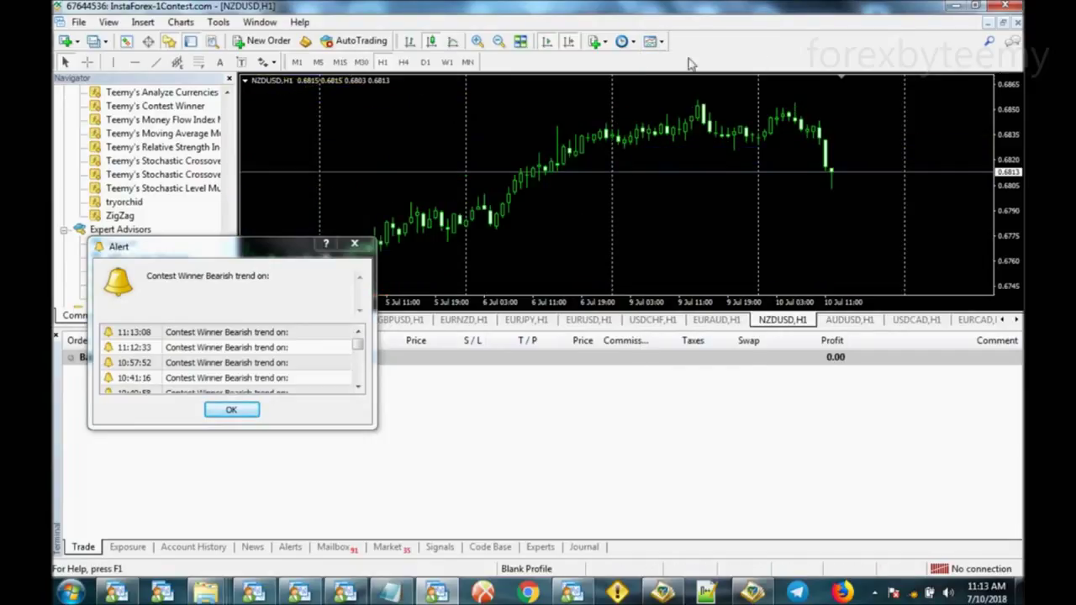
click(653, 41)
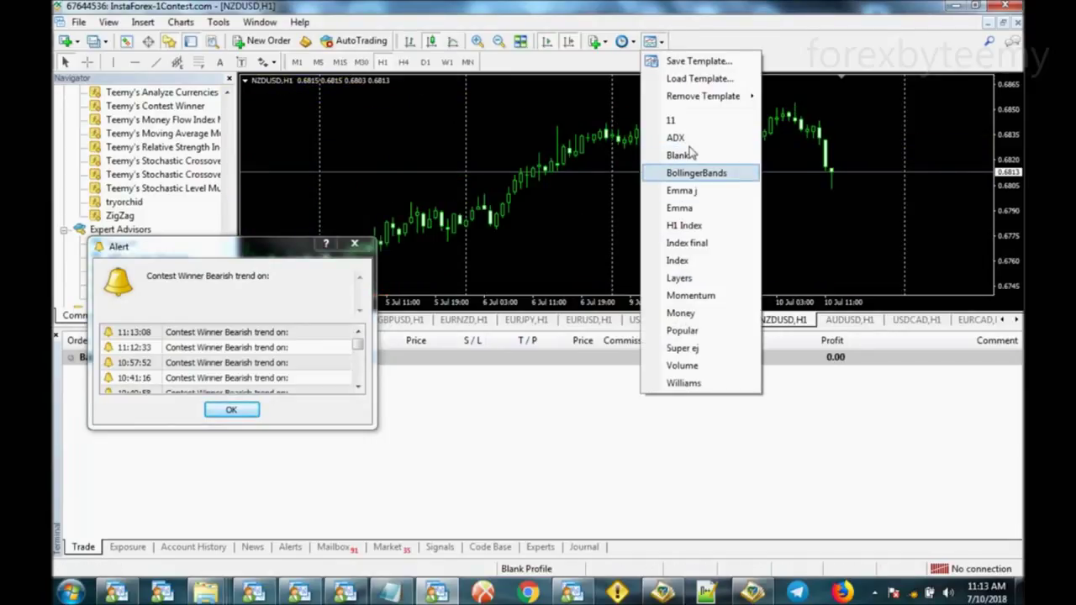
click(690, 123)
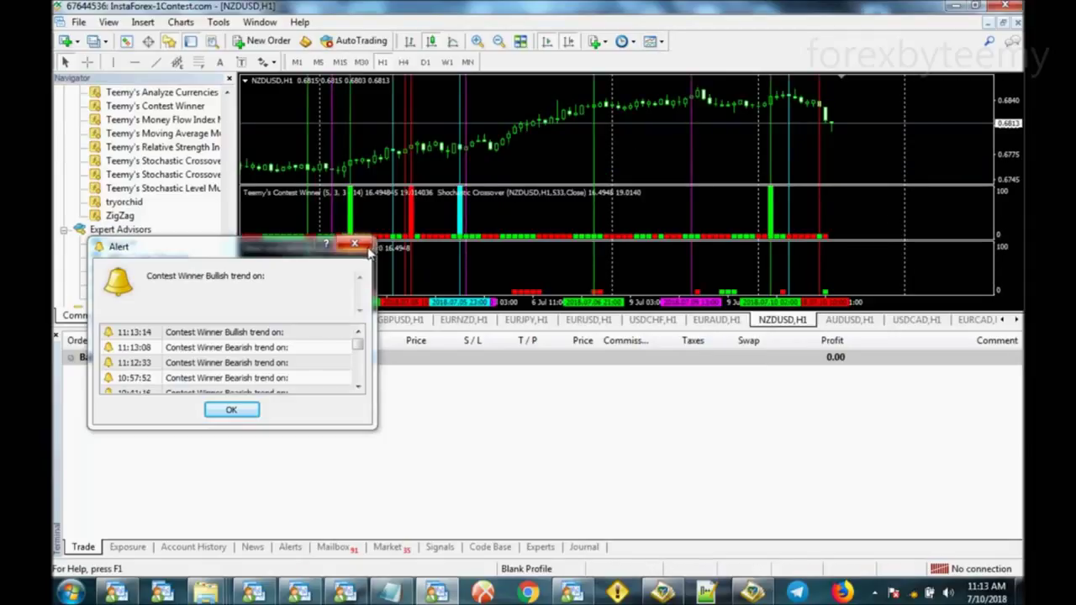
key(Return)
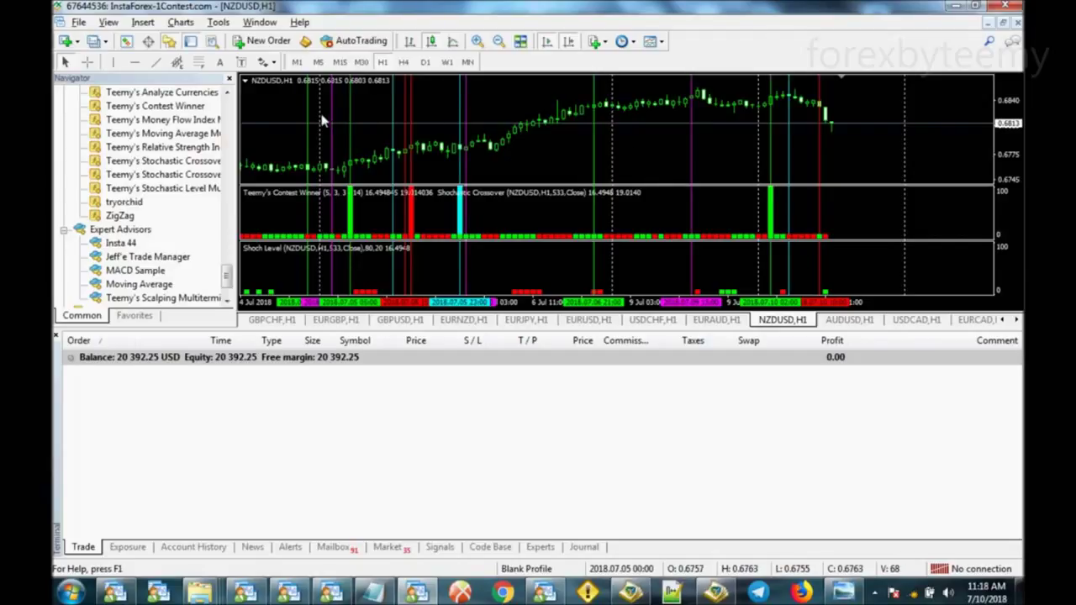
Hide the Navigator and Terminal, and tile all open chart windows across the workspace.
click(169, 40)
click(191, 42)
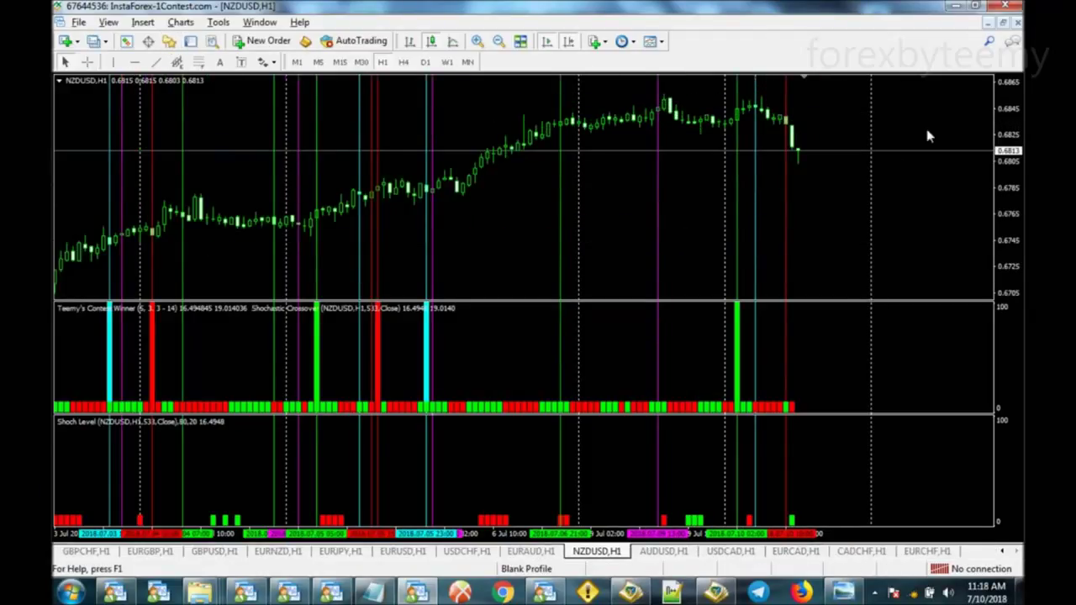
click(1003, 22)
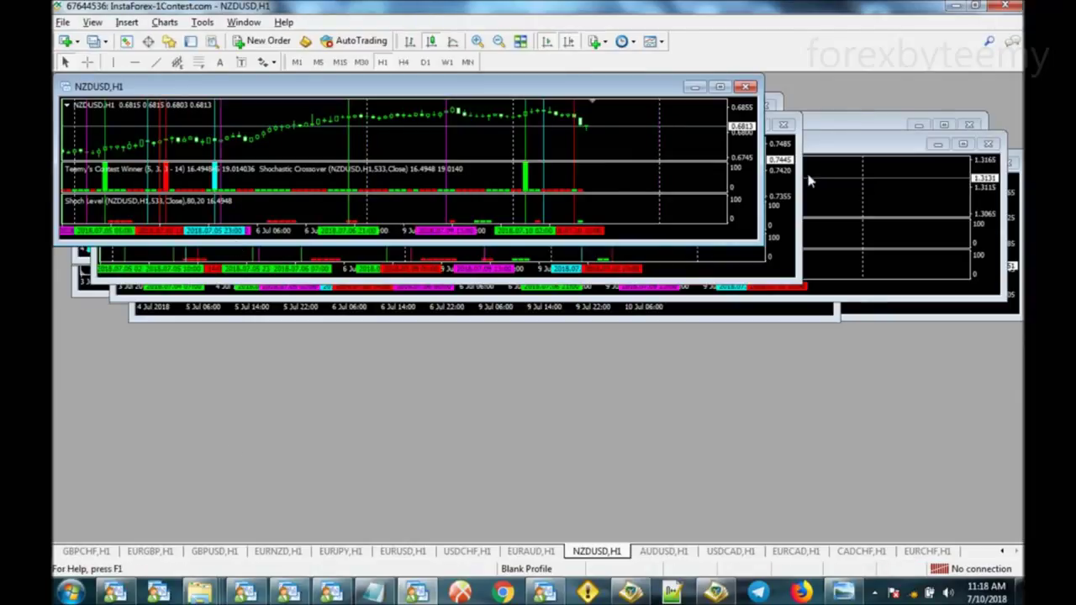
click(521, 40)
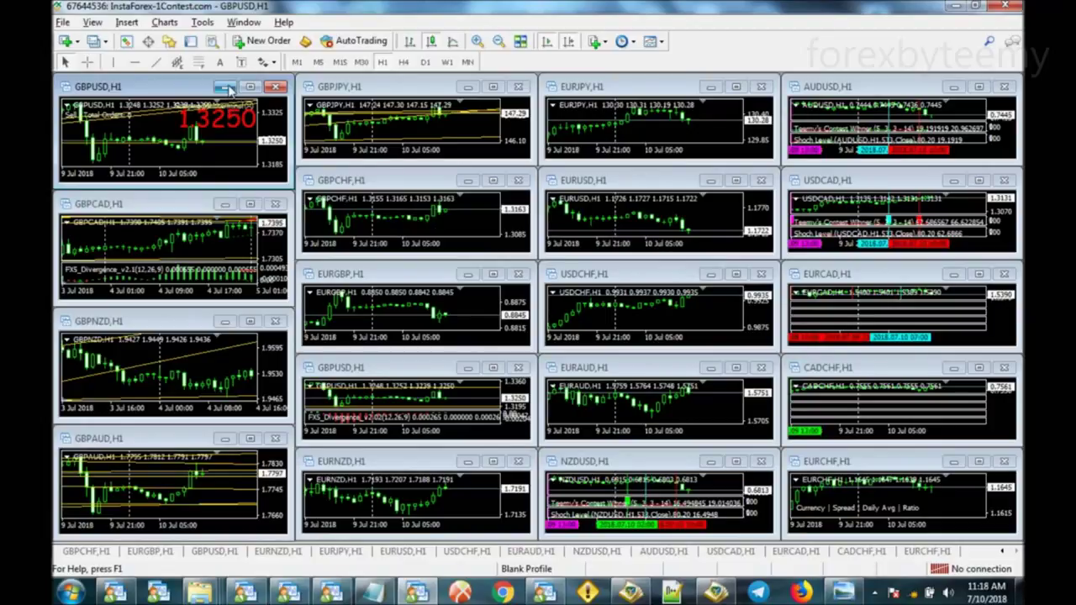
Minimize every chart except AUDUSD, USDCAD and EURCAD, and tile the three remaining charts.
click(224, 89)
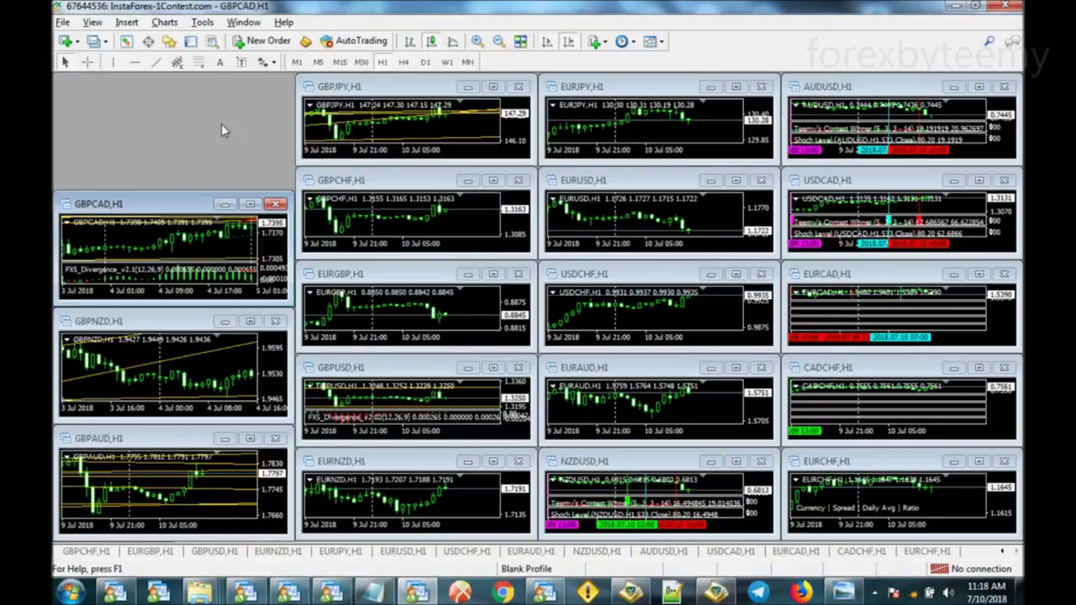
click(225, 203)
click(226, 322)
click(225, 439)
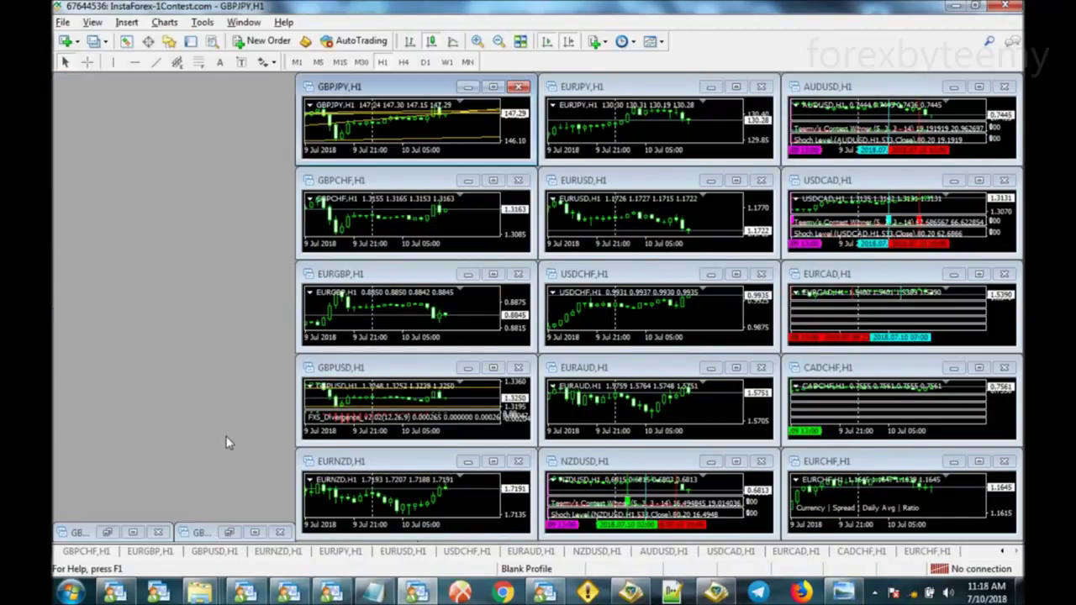
click(468, 88)
click(467, 180)
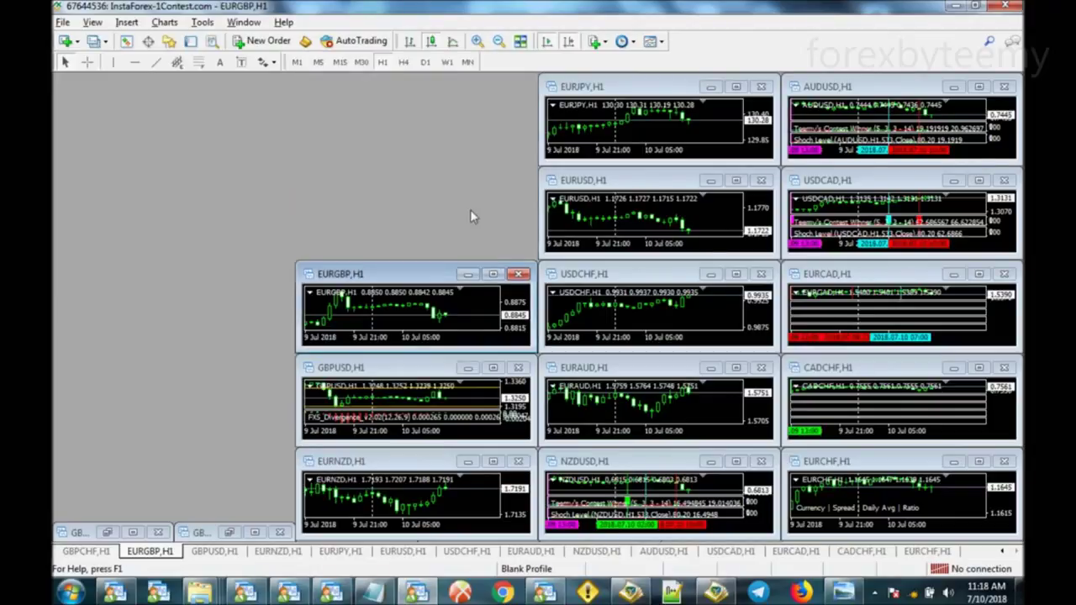
click(468, 274)
click(468, 367)
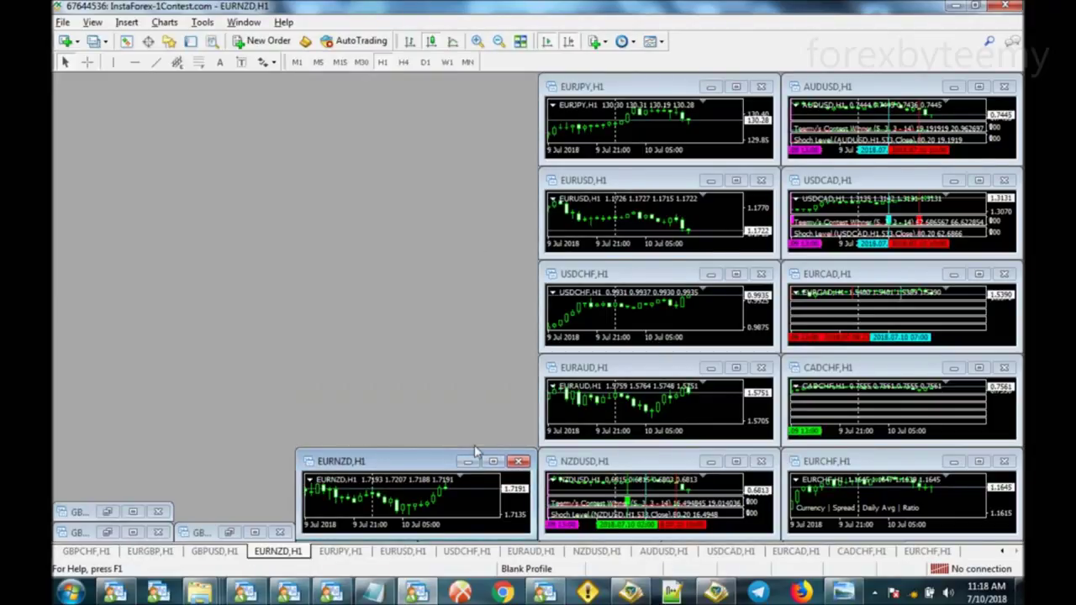
click(467, 462)
click(711, 462)
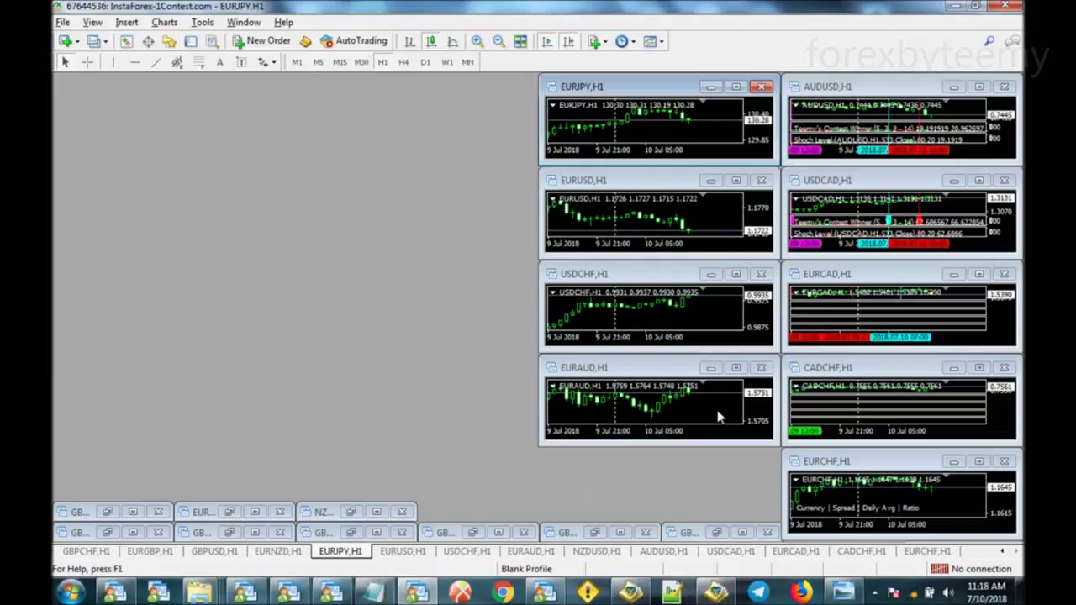
click(711, 368)
click(711, 274)
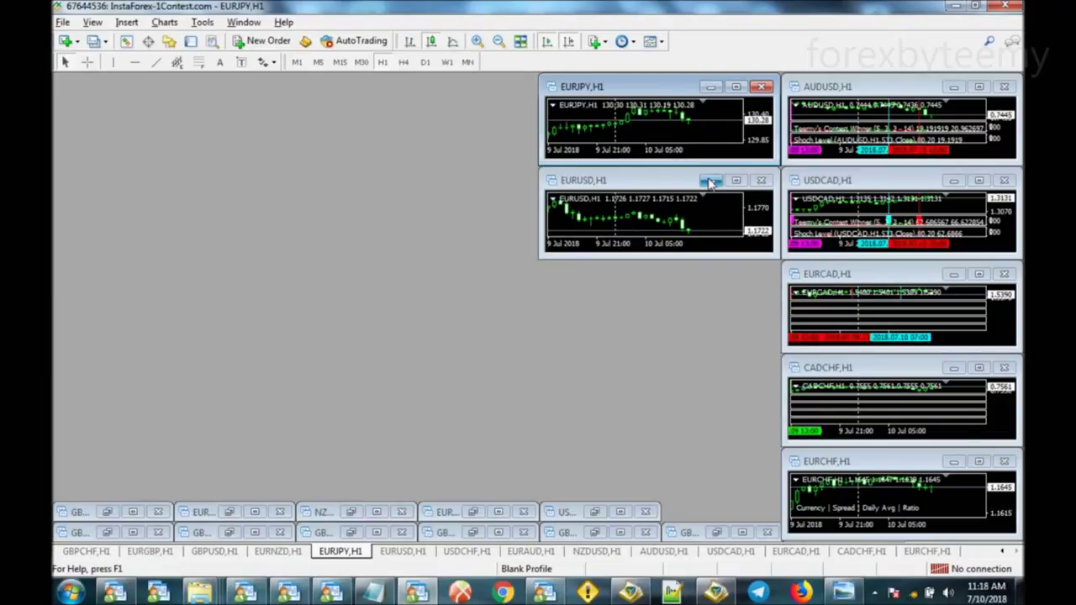
click(711, 180)
click(710, 87)
click(954, 461)
click(953, 368)
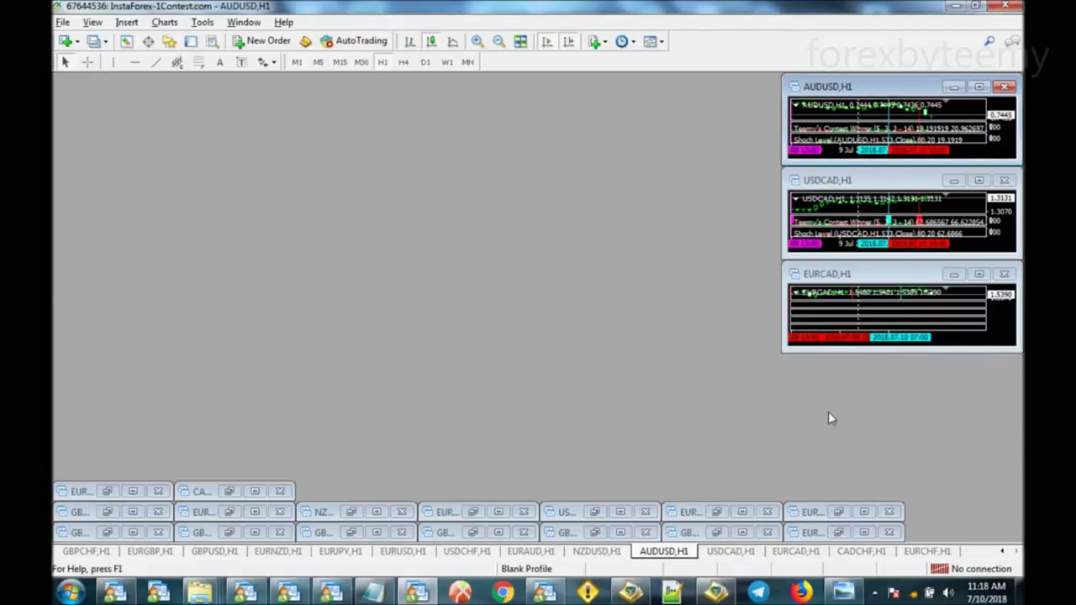
click(520, 43)
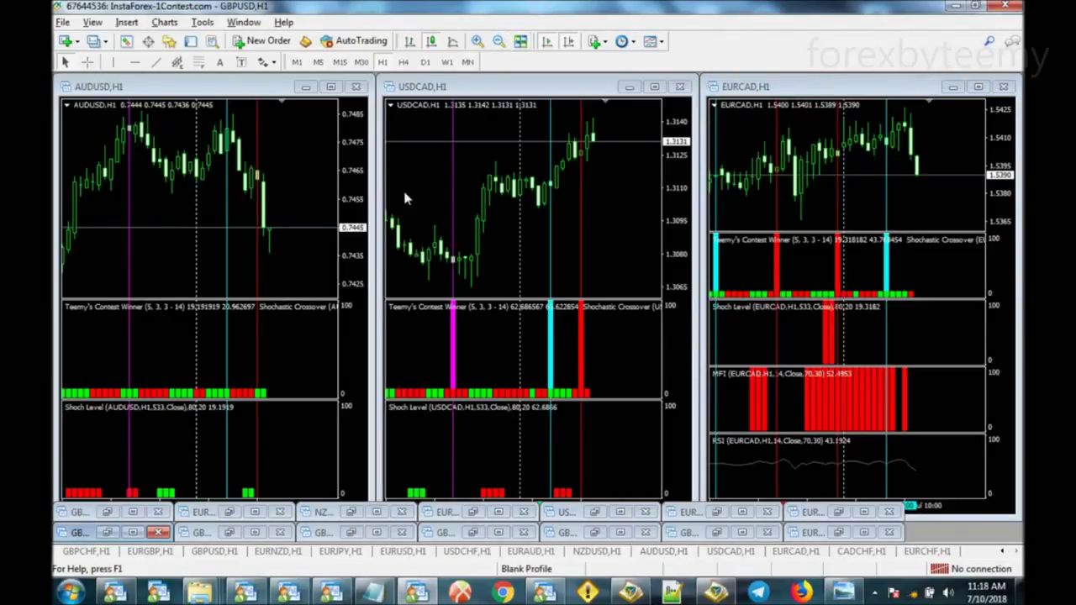
Bring the EURCAD, USDCAD and AUDUSD charts in front of the minimized chart windows.
click(917, 183)
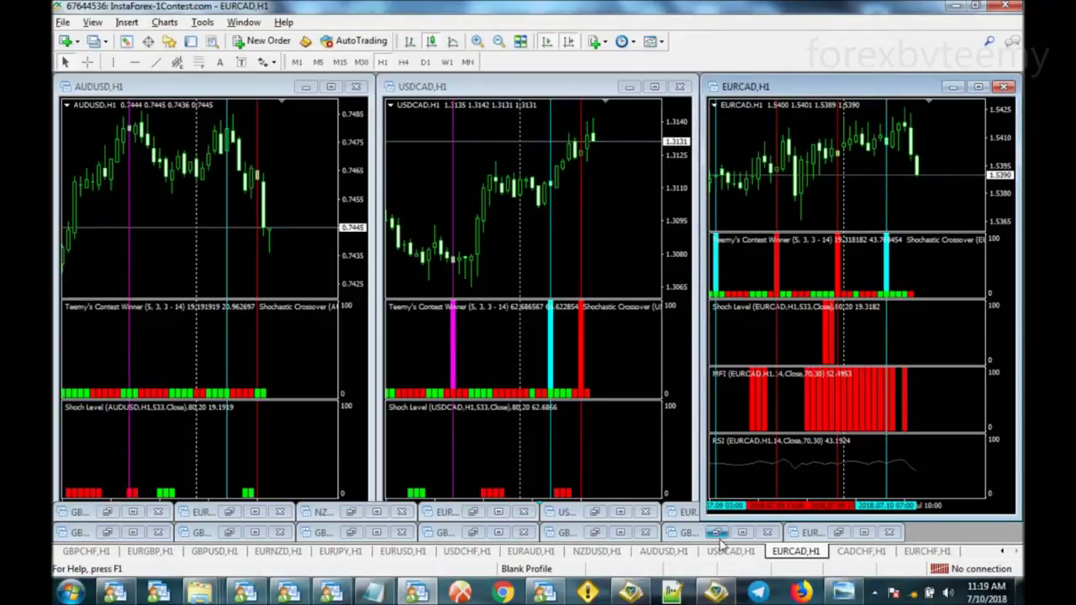
click(529, 443)
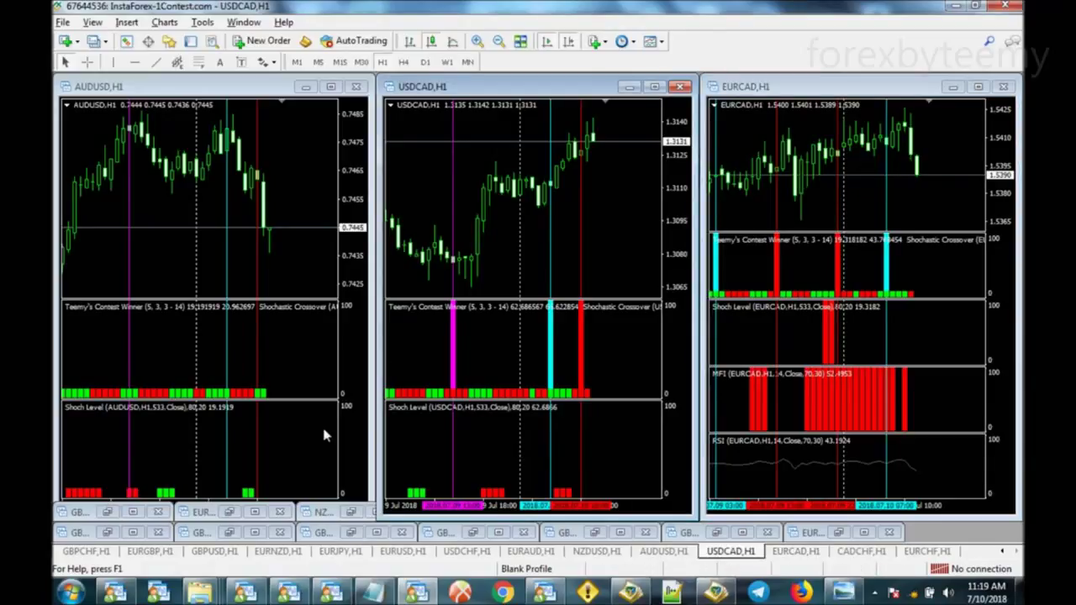
click(325, 434)
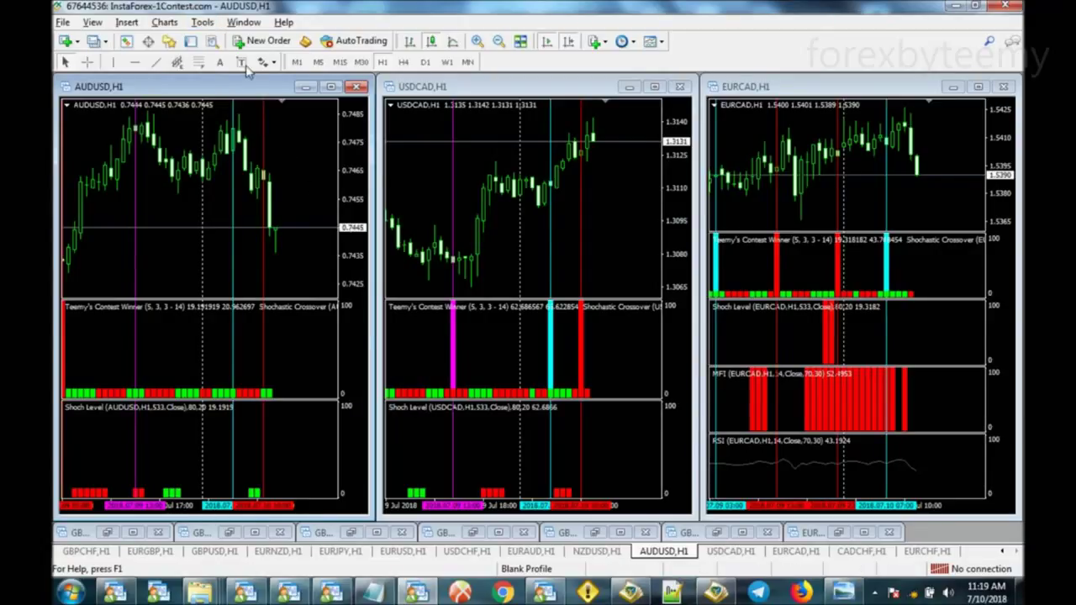
Enter 5000 max bars in history and 2000 max bars in chart in the chart options, and close the dialog without applying.
click(203, 22)
click(228, 124)
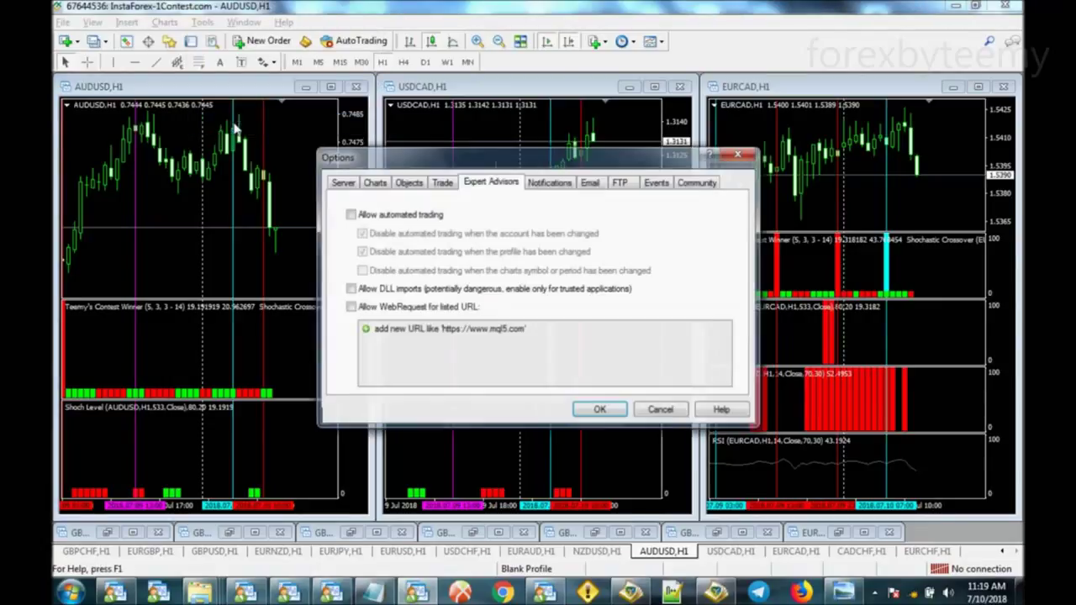
click(344, 182)
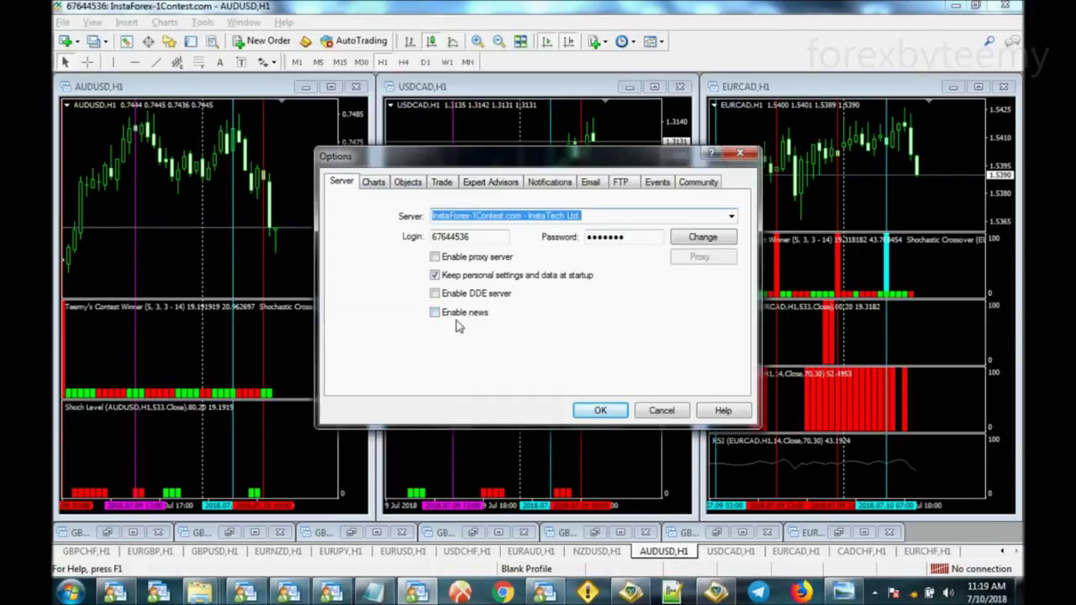
click(372, 184)
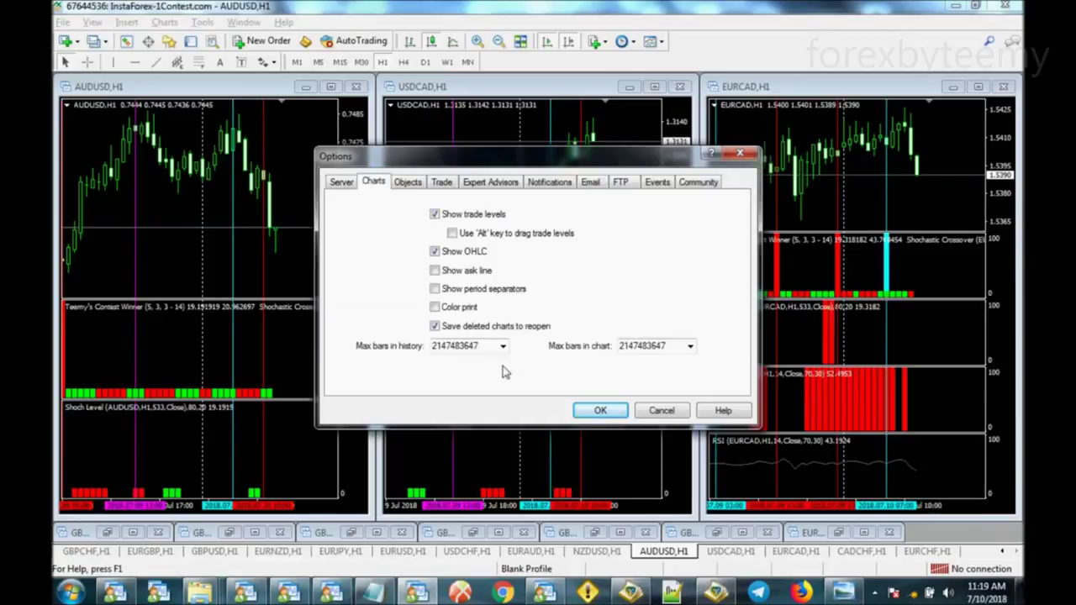
double_click(472, 351)
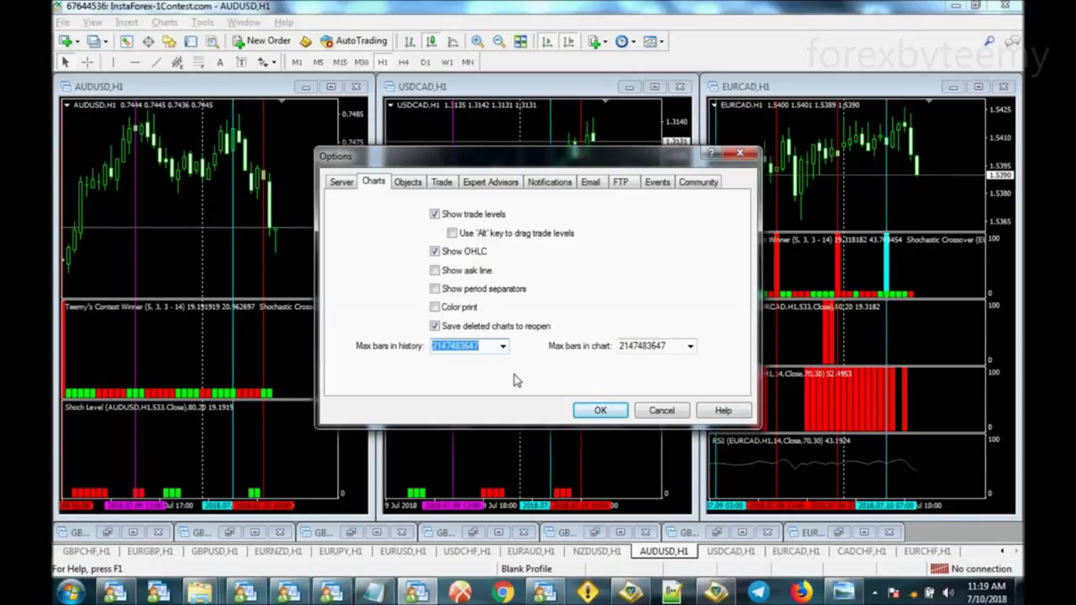
text(5000)
double_click(638, 353)
text(2000)
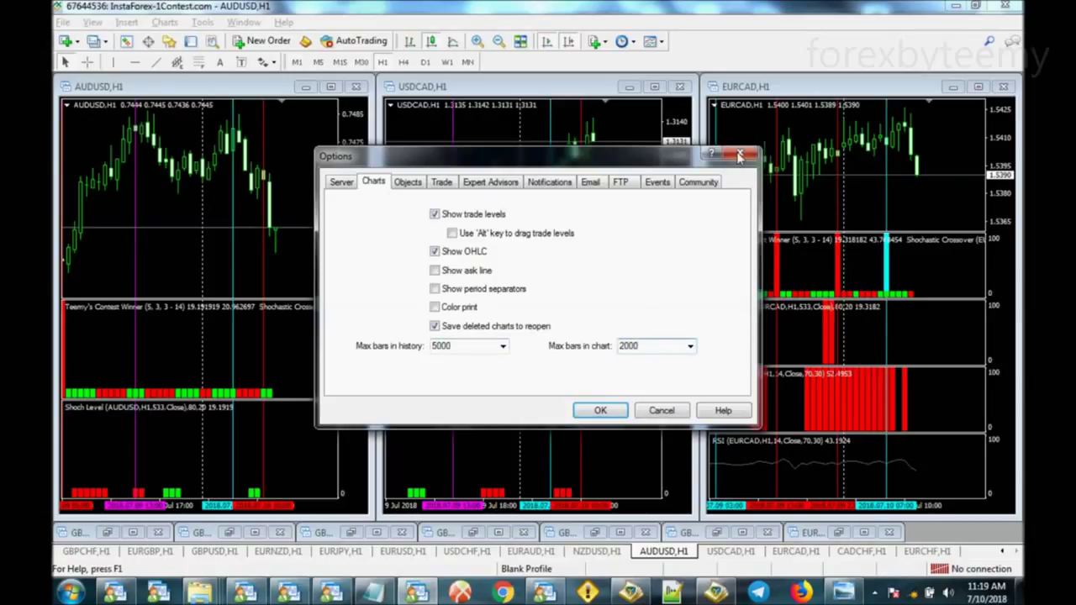
click(739, 157)
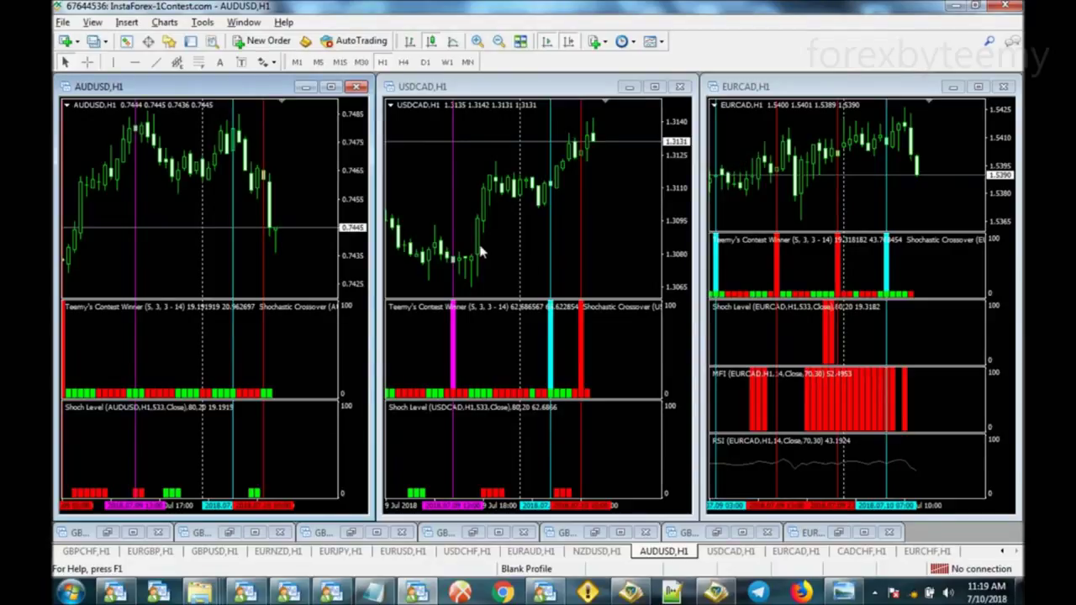
Check the max bars in history and max bars in chart settings in the chart options, and close the dialog without applying.
click(489, 247)
click(319, 248)
click(202, 22)
click(282, 126)
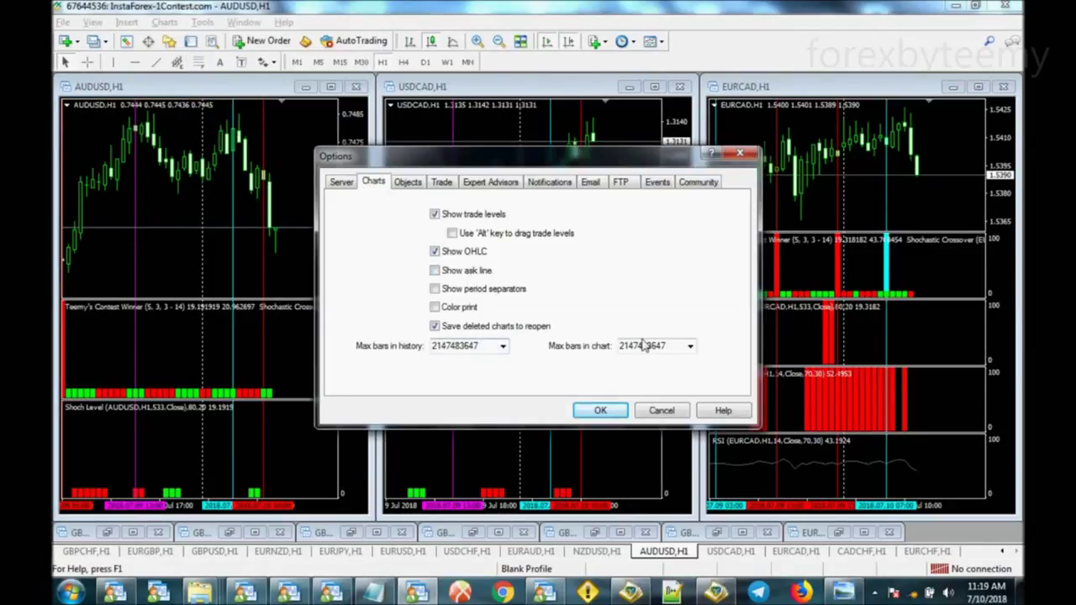
click(663, 410)
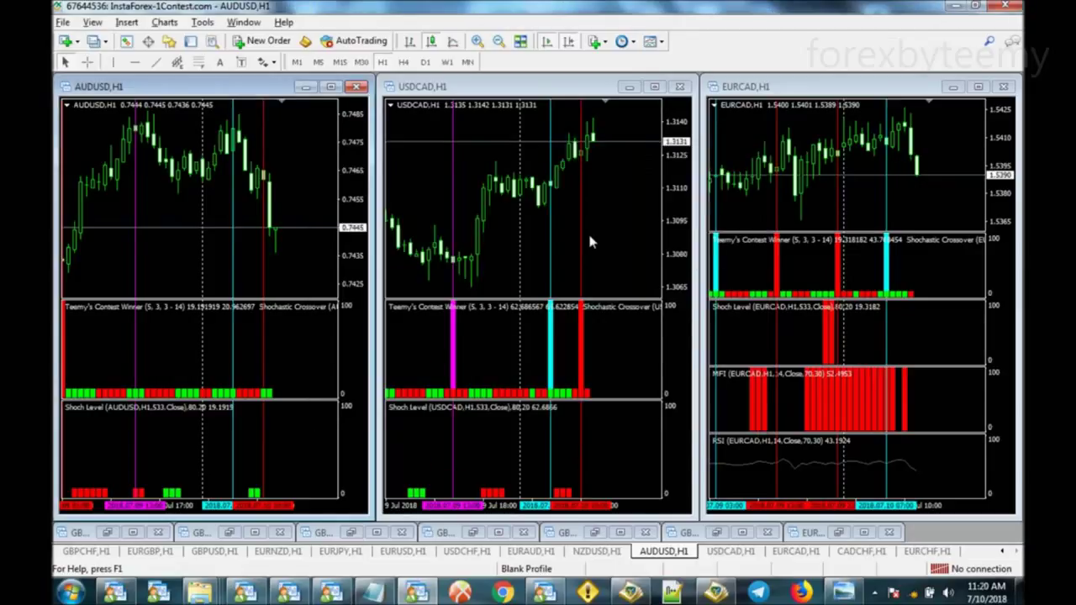
Minimize the EURCAD chart, restore NZDUSD, and tile it alongside AUDUSD and USDCAD.
click(576, 232)
click(326, 240)
click(952, 87)
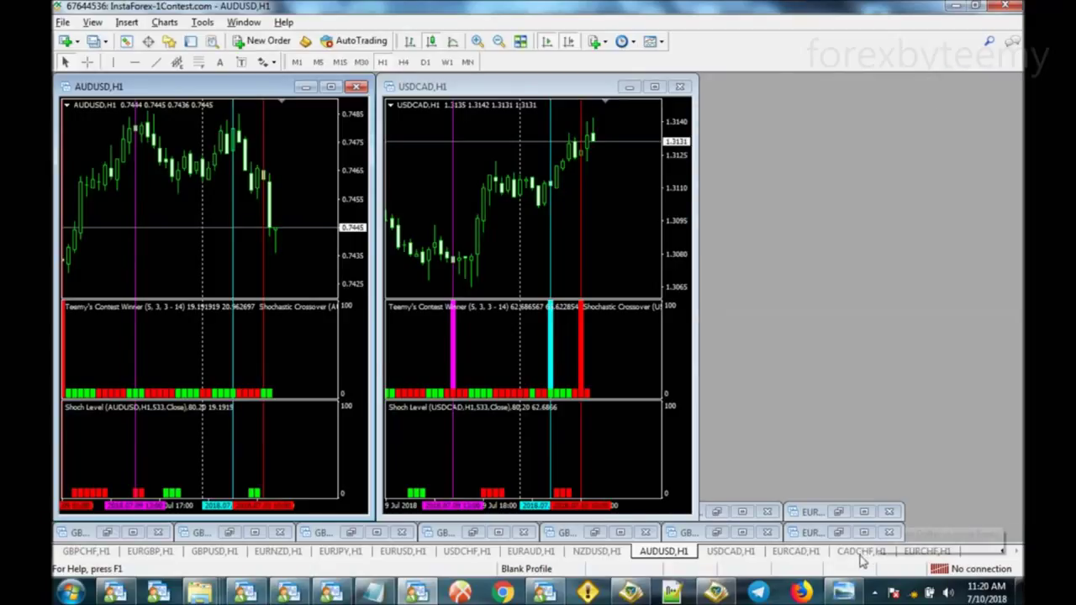
click(610, 553)
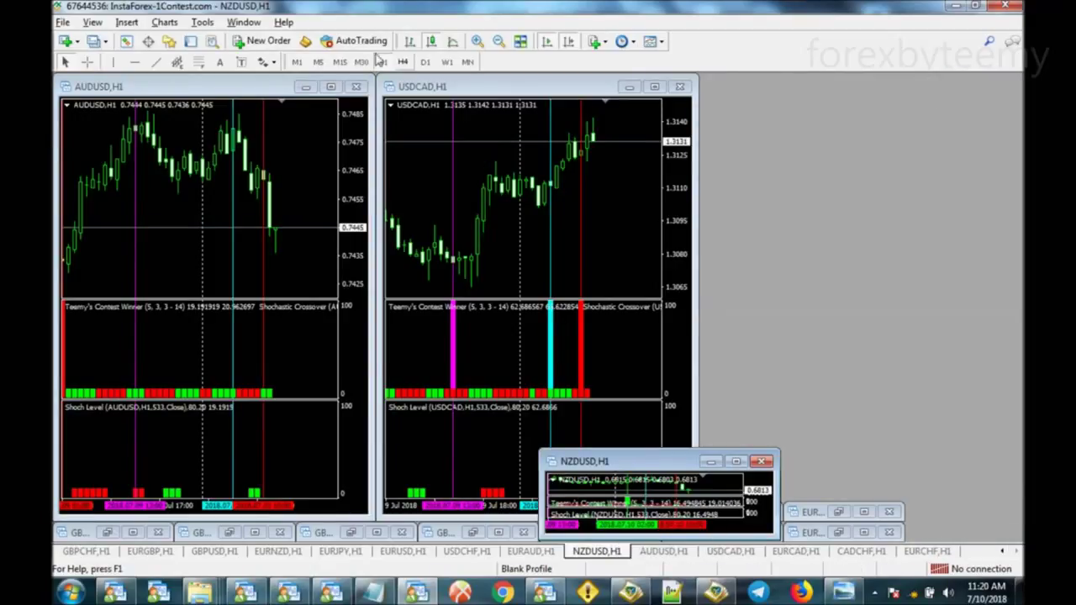
click(521, 40)
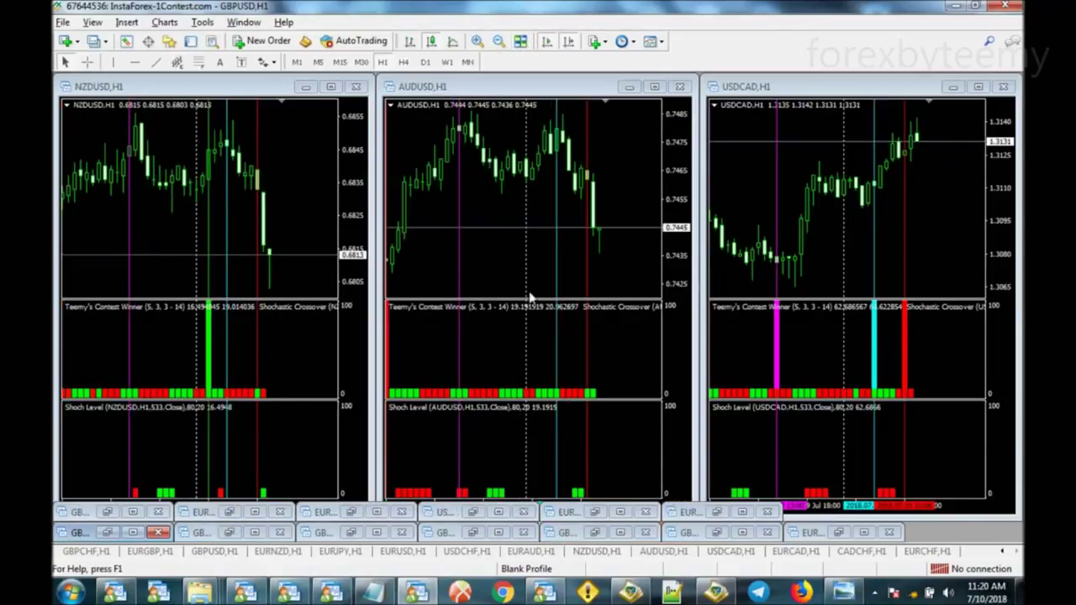
Reload the NZDUSD and AUDUSD charts by switching their timeframe away and back to H1, and dismiss the Contest Winner alerts.
click(551, 267)
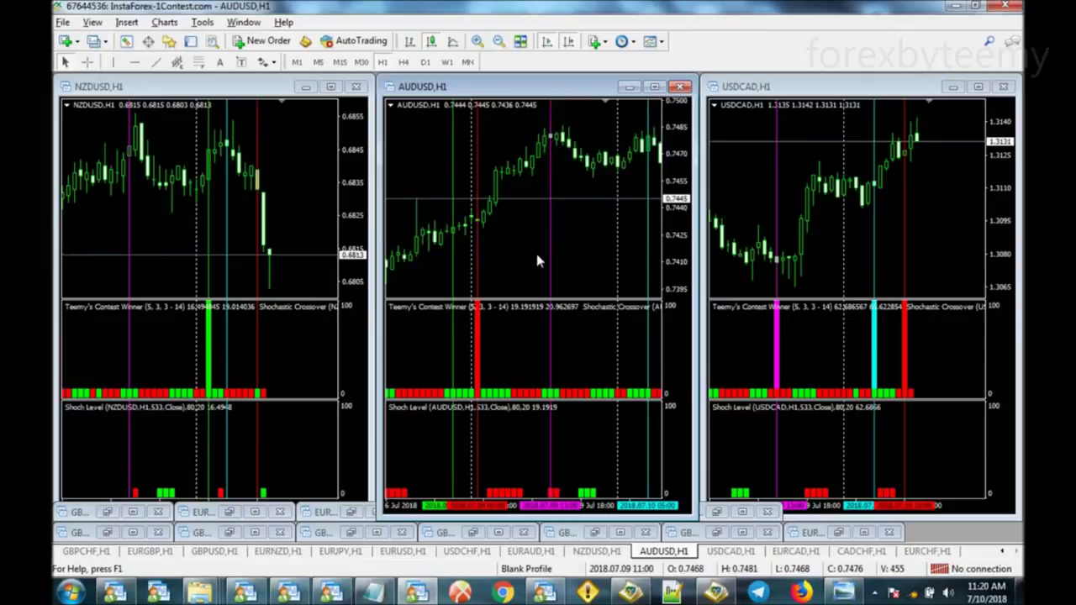
scroll(515, 262, down, 5)
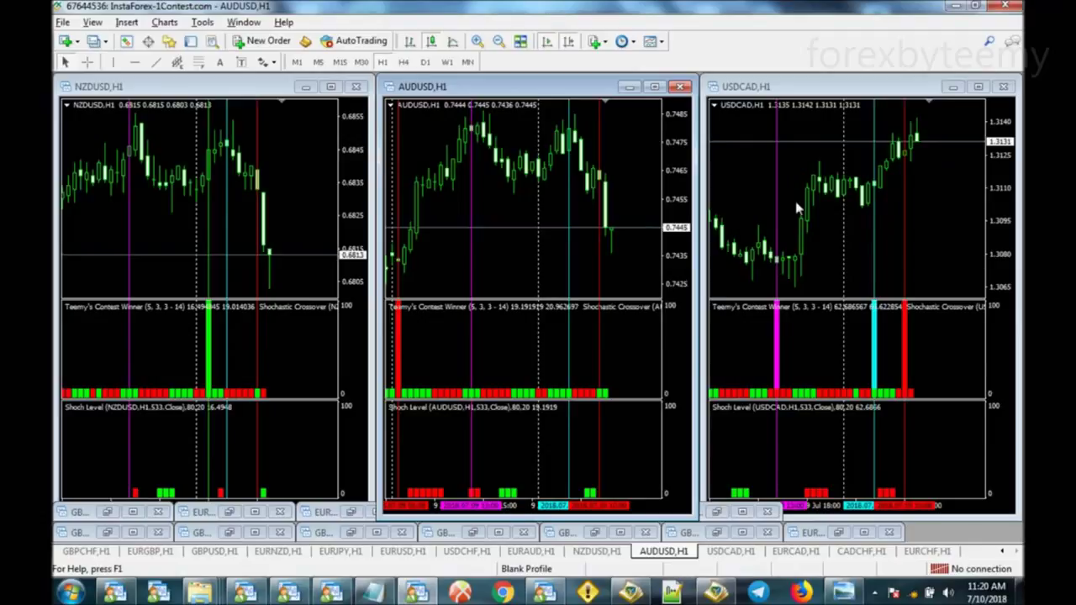
click(300, 199)
scroll(304, 202, down, 2)
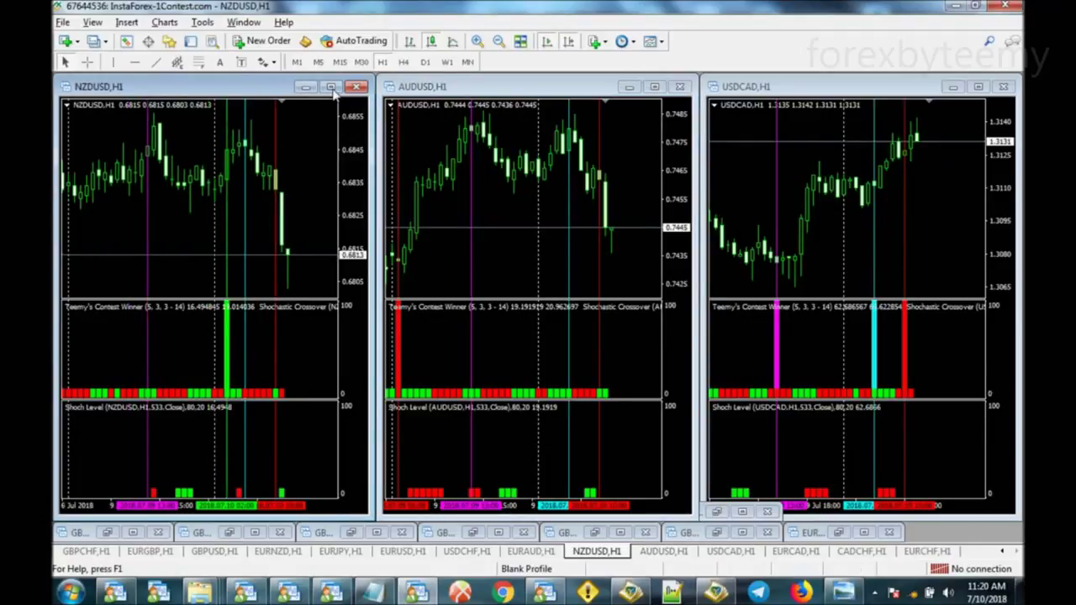
click(404, 61)
click(382, 62)
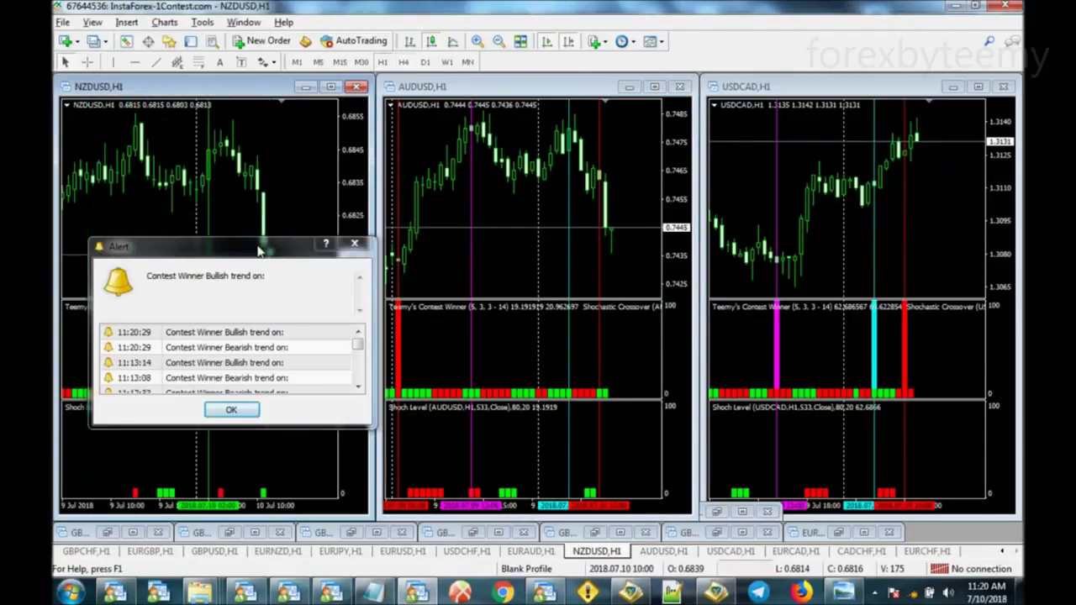
click(354, 244)
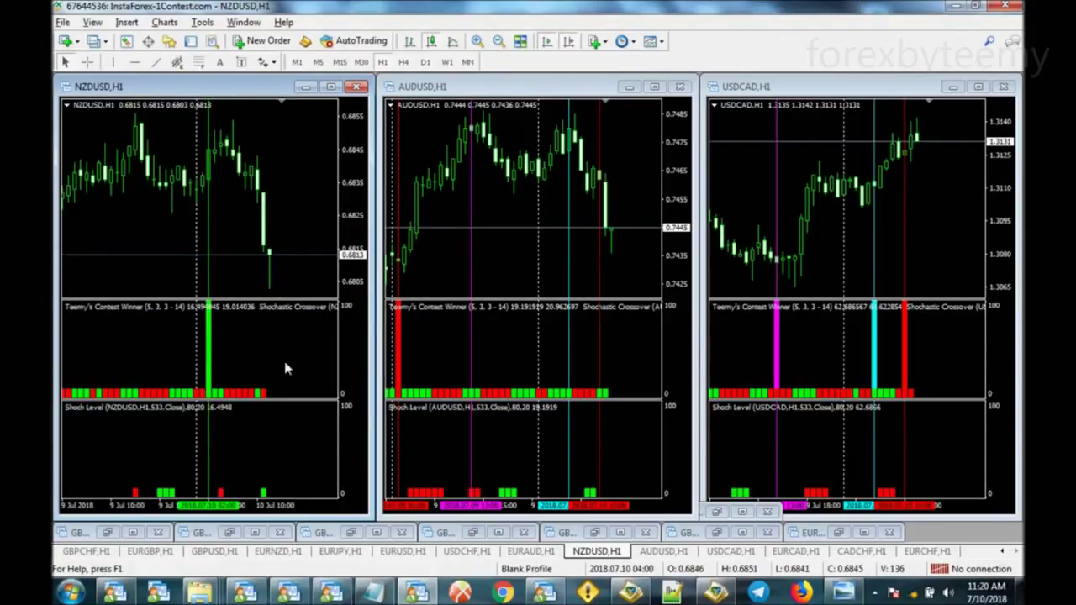
click(471, 250)
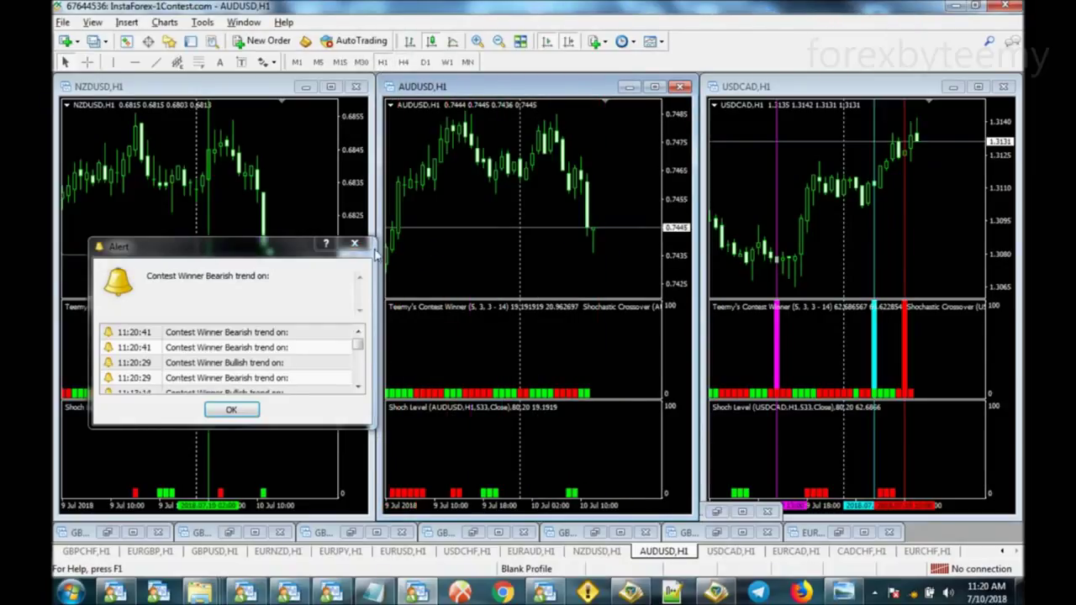
click(354, 245)
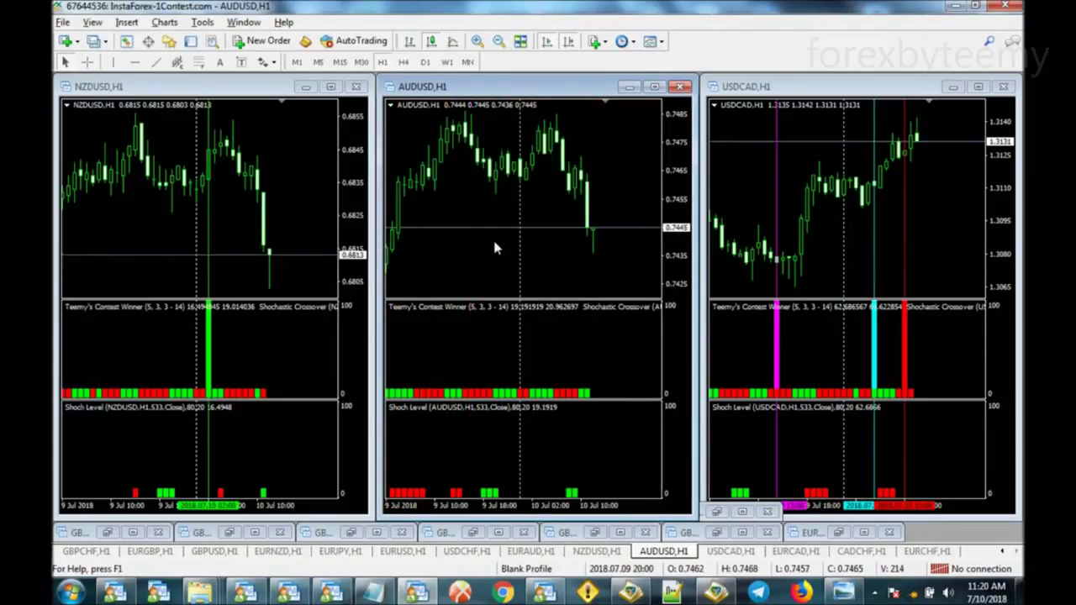
Line up the recent price history of NZDUSD, AUDUSD and USDCAD to compare their moves over the same days.
scroll(471, 215, down, 3)
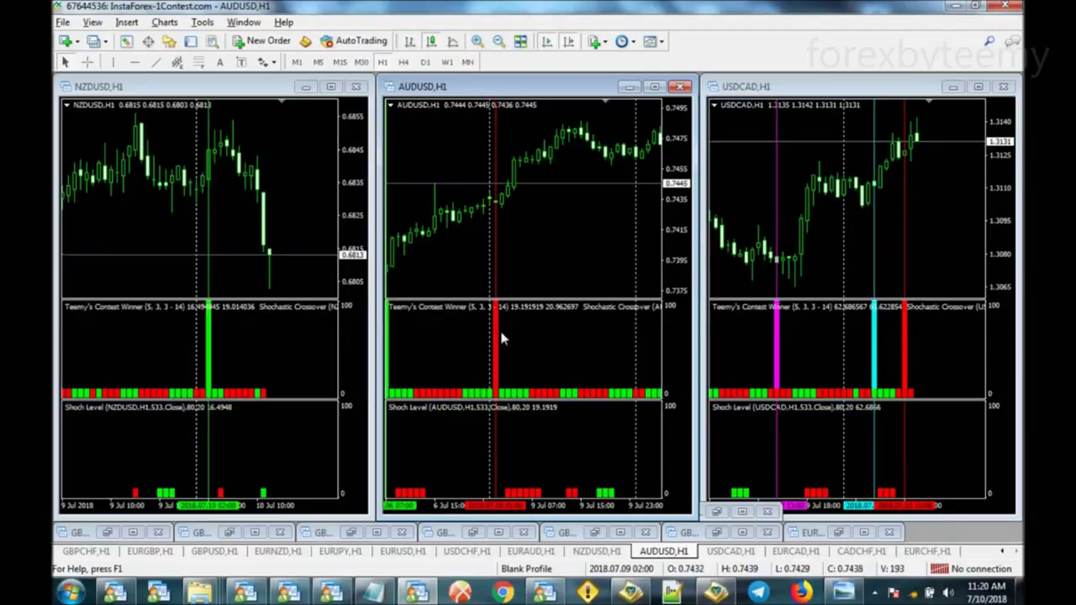
click(212, 227)
scroll(231, 229, down, 3)
drag(247, 235, 228, 228)
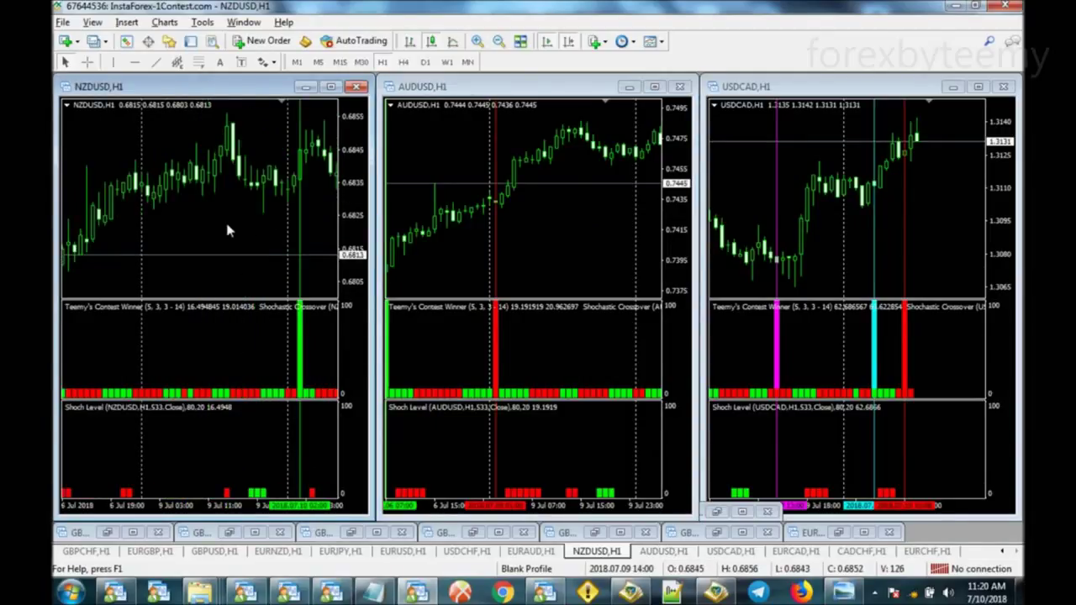
drag(573, 217, 554, 218)
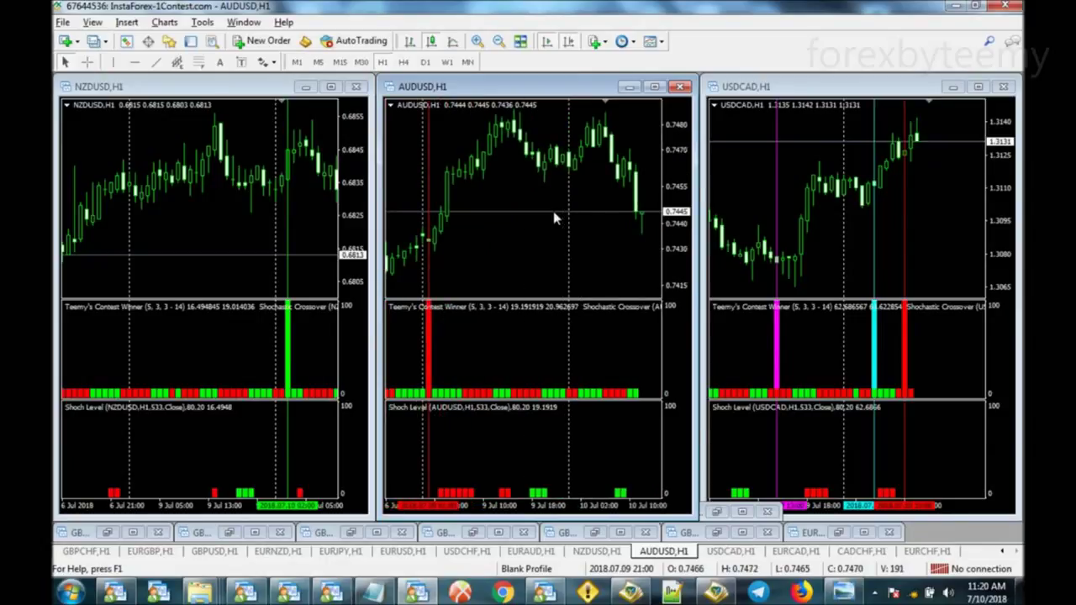
click(210, 204)
key(ctrl+F6)
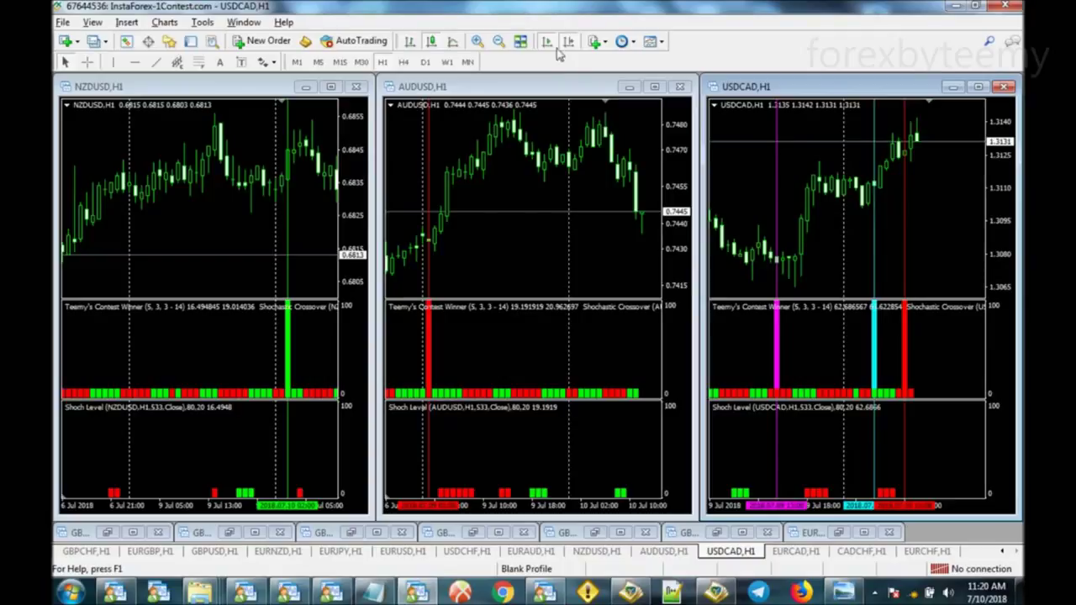
drag(243, 203, 240, 204)
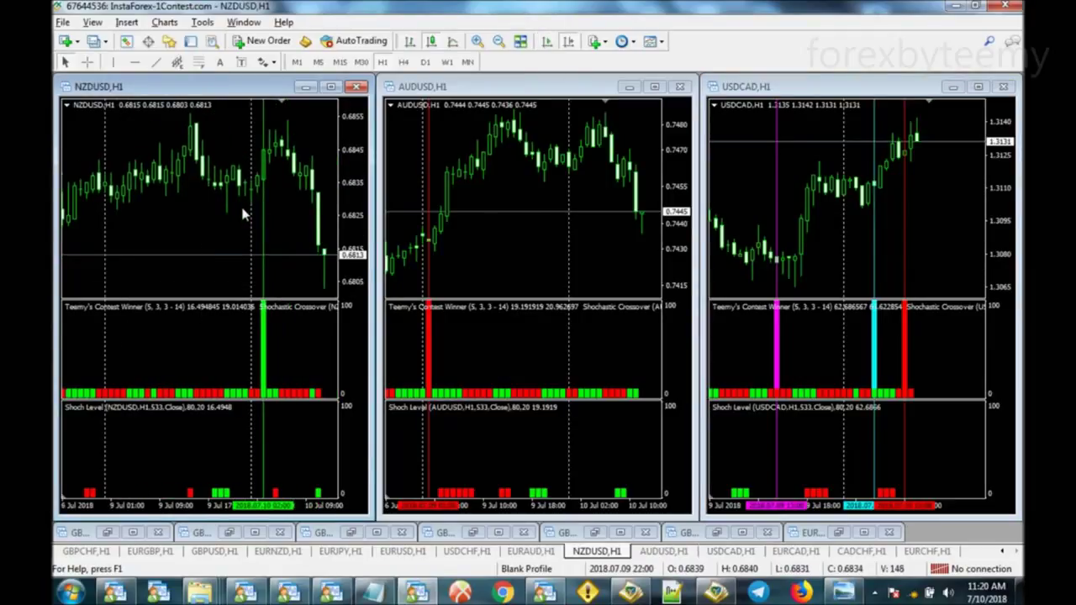
scroll(241, 204, down, 2)
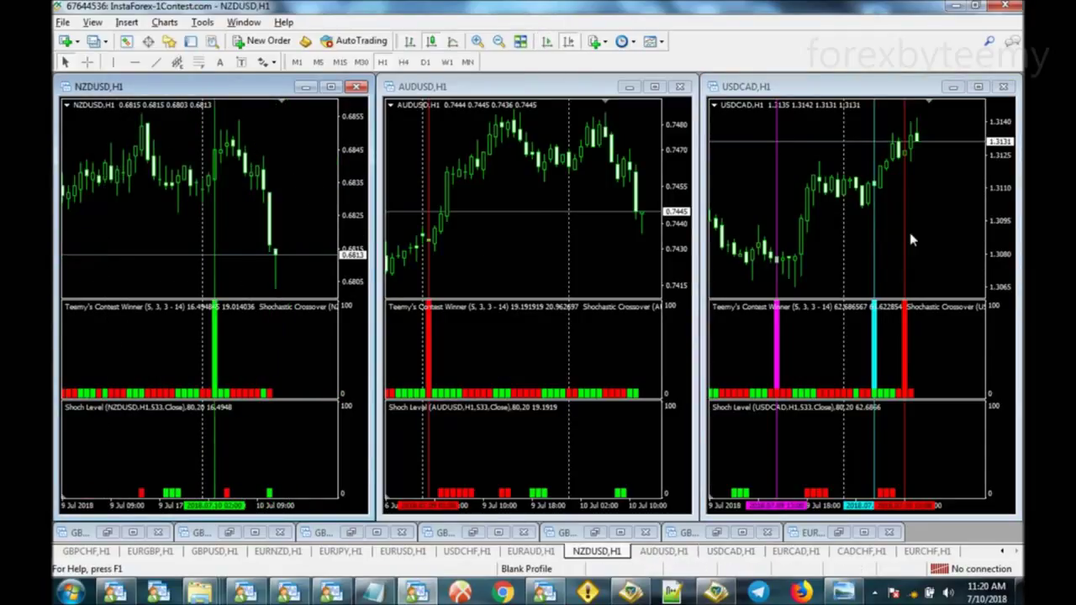
click(910, 237)
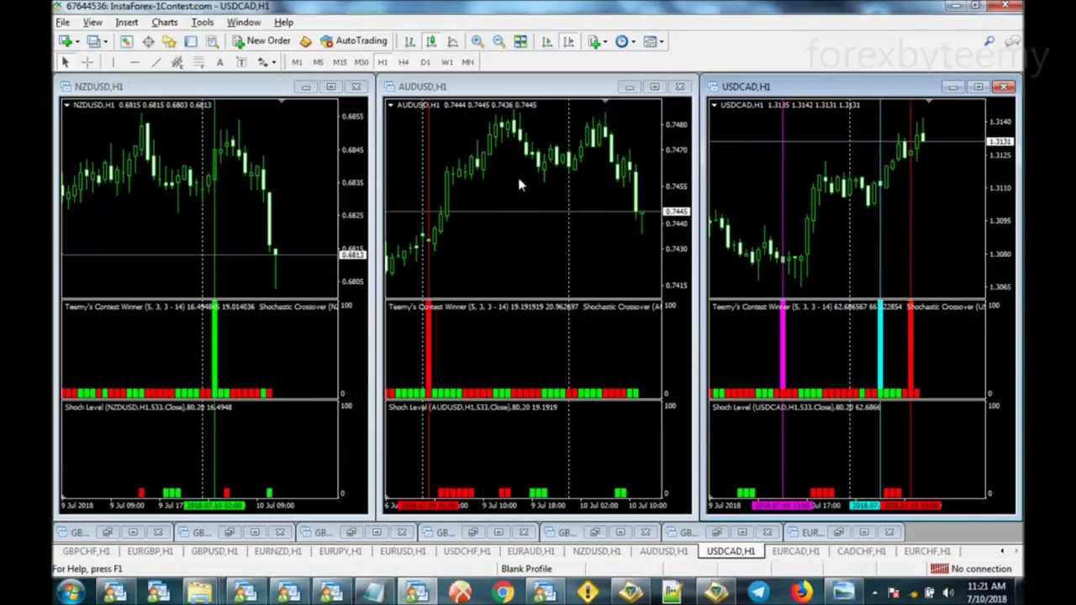
click(502, 225)
key(ctrl+F6)
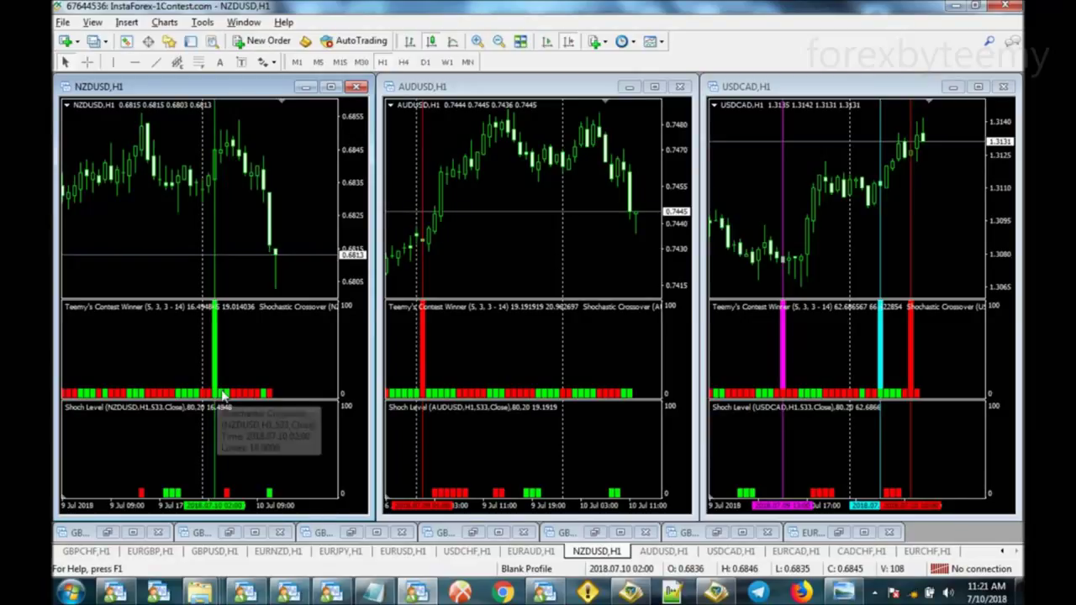
Compare the 10 July Contest Winner signals on NZDUSD and USDCAD with the candles and stochastic crossovers around them.
mouse_move(236, 393)
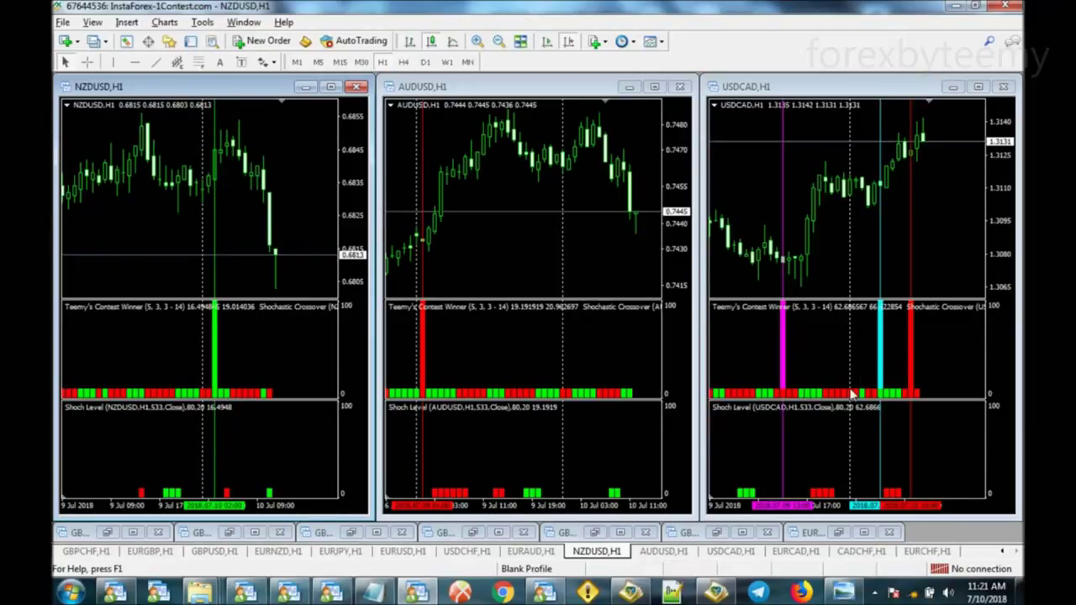
click(883, 355)
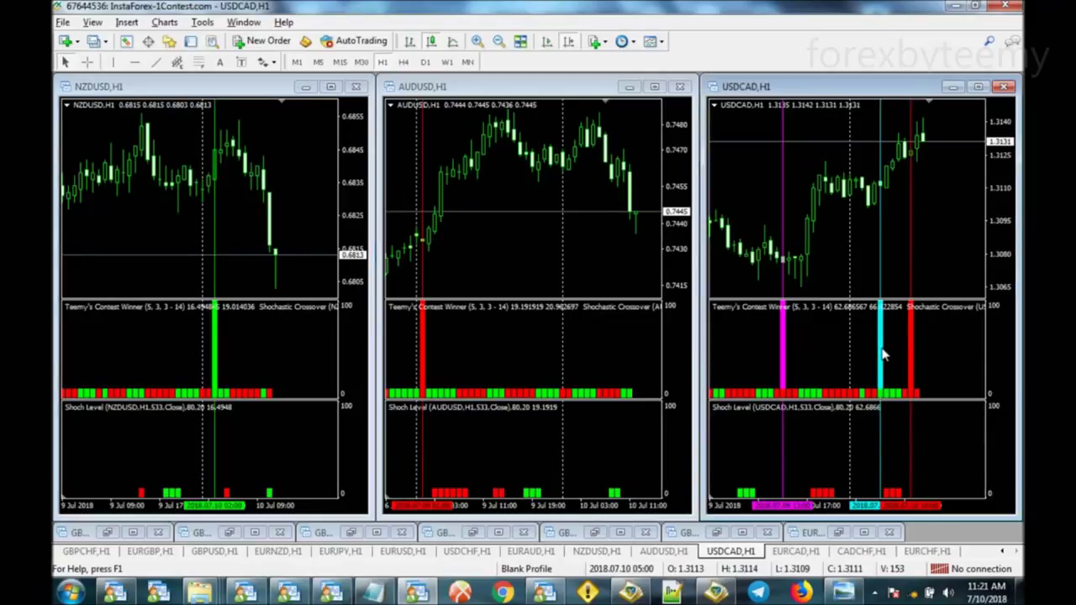
click(279, 238)
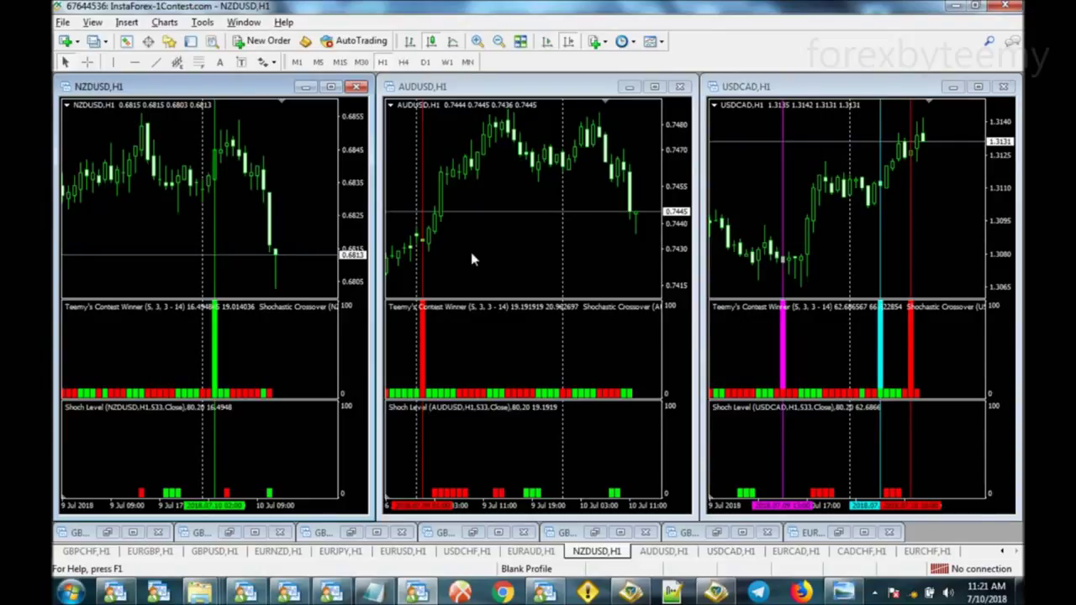
click(875, 221)
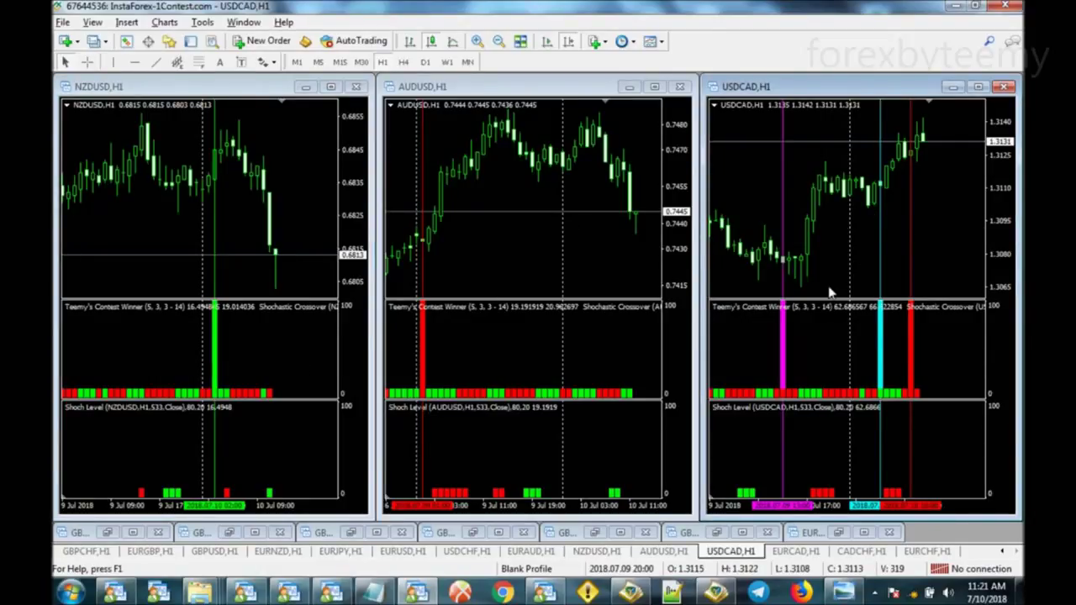
click(244, 401)
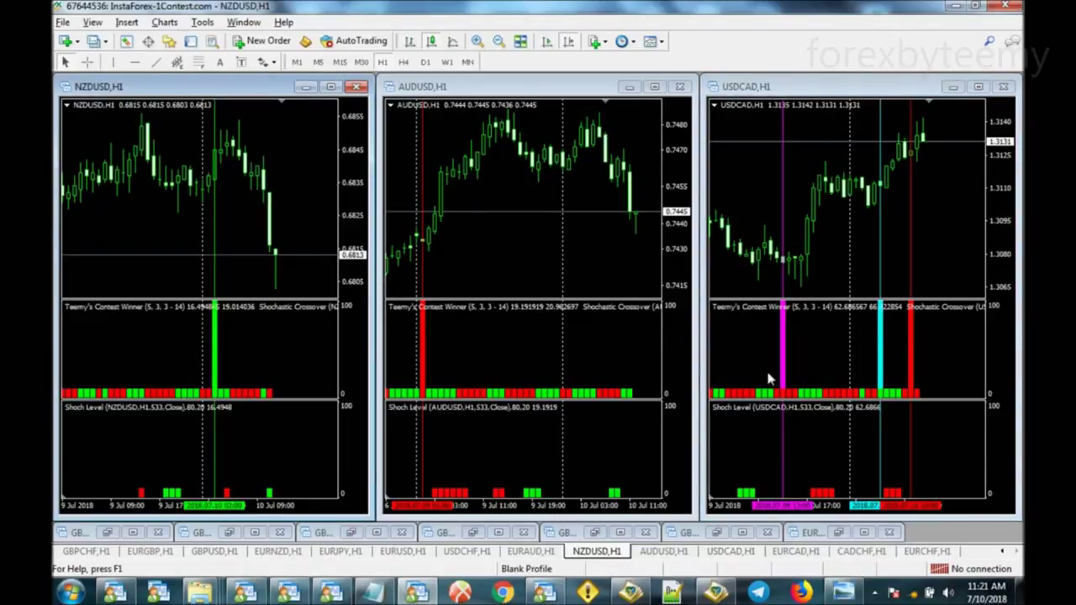
click(880, 359)
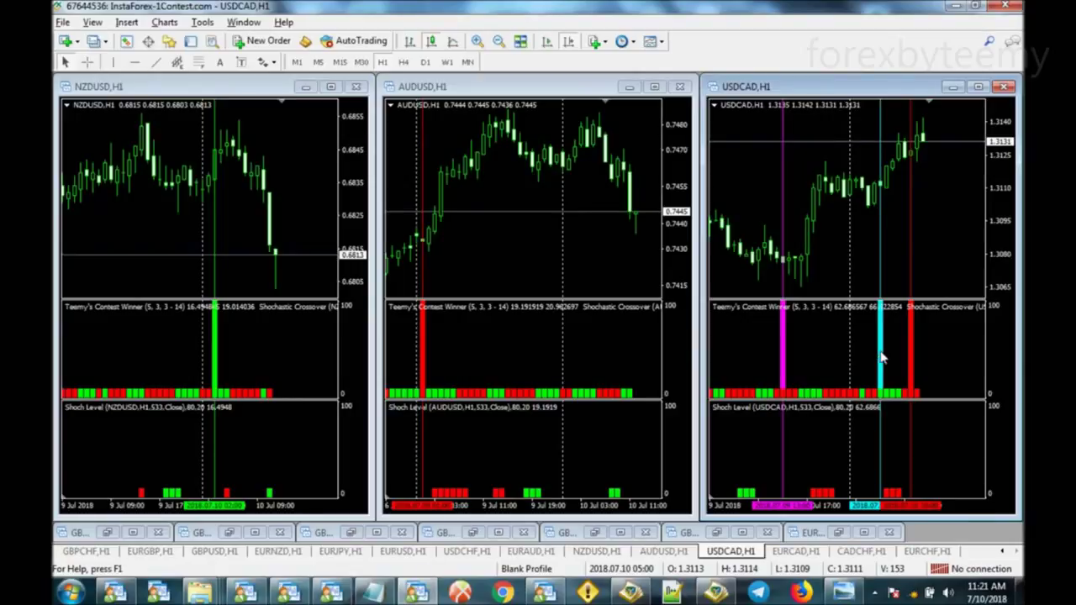
mouse_move(884, 357)
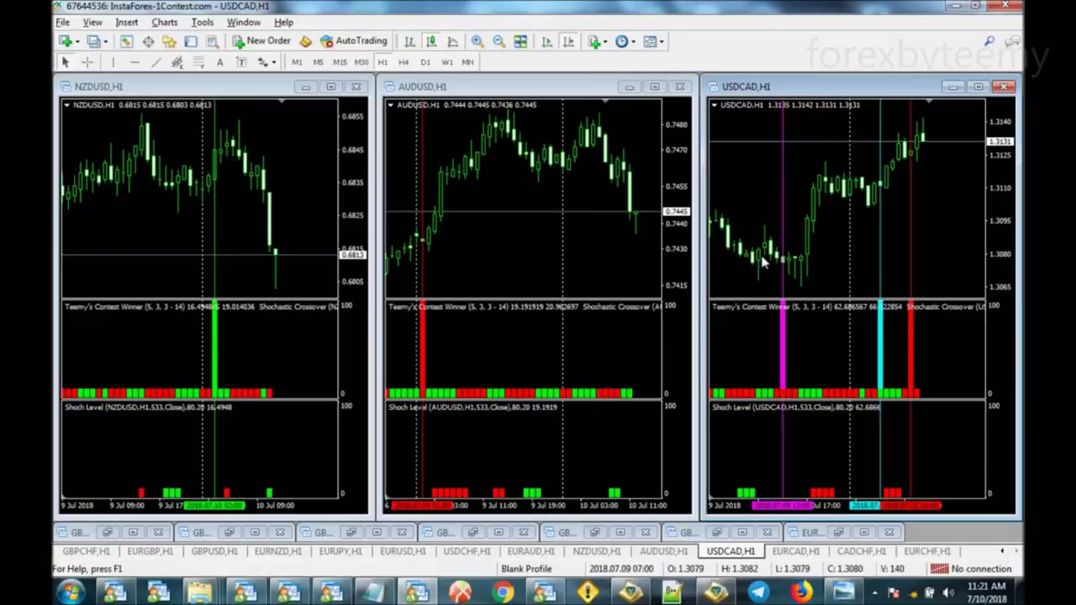
click(233, 246)
click(859, 214)
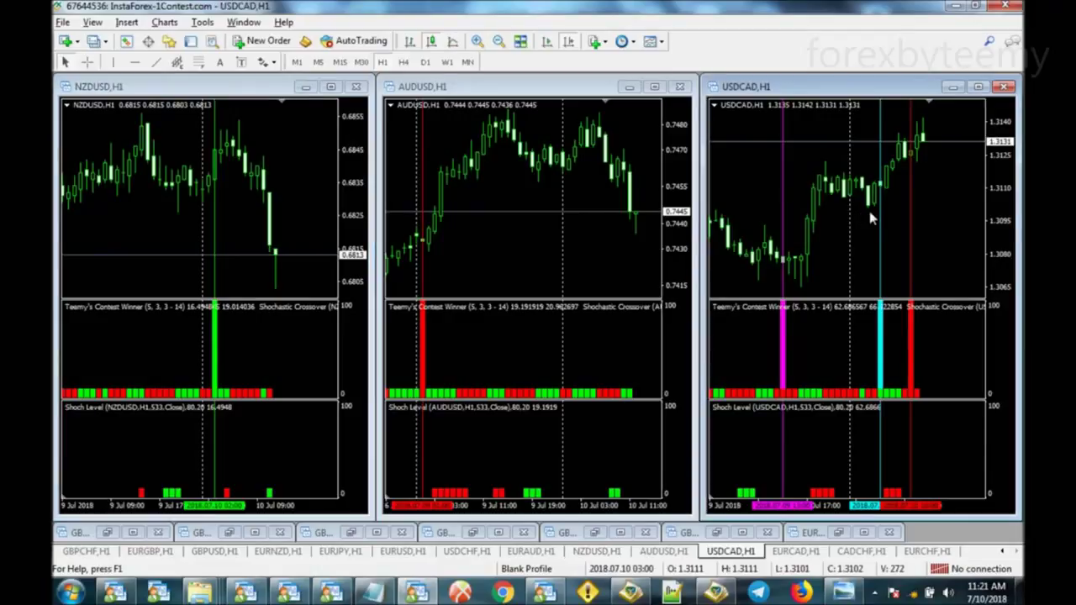
Compare the red 9 July signal on AUDUSD with the green 6 July signal on USDCAD.
click(504, 228)
drag(736, 240, 785, 237)
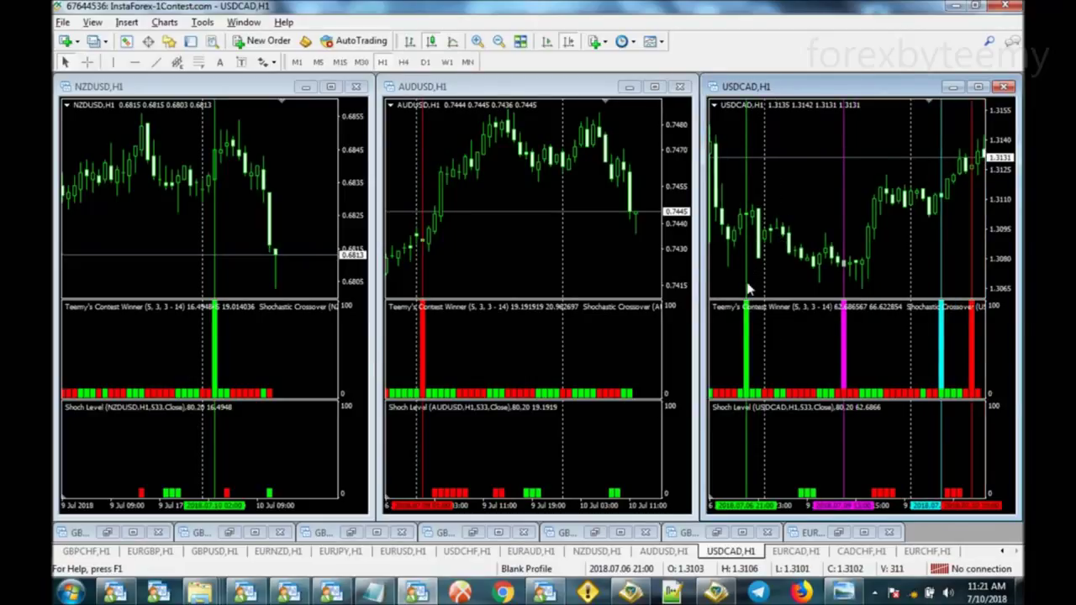
click(425, 354)
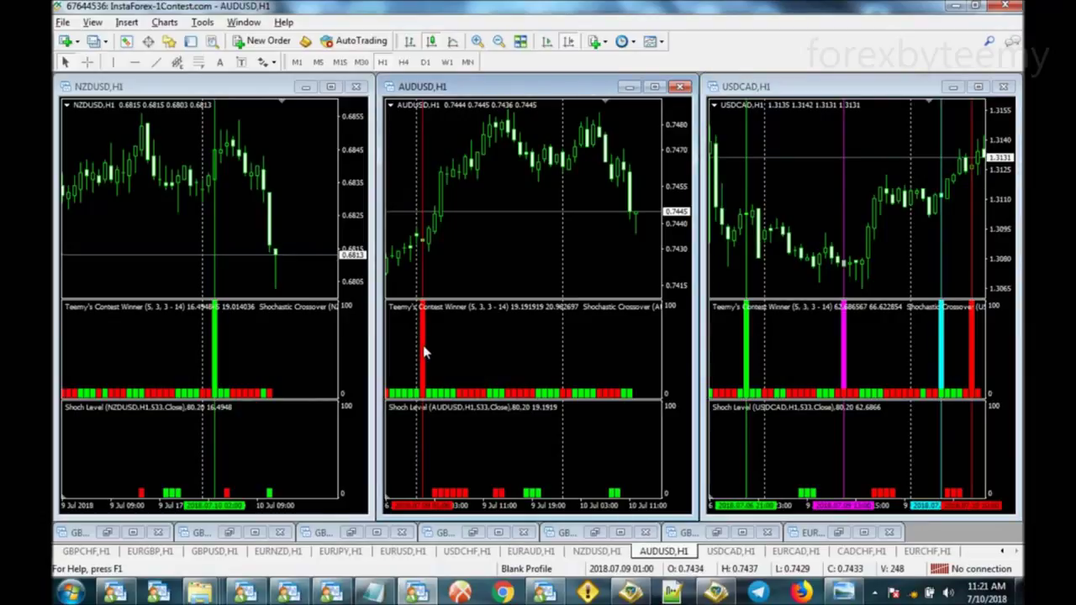
click(750, 380)
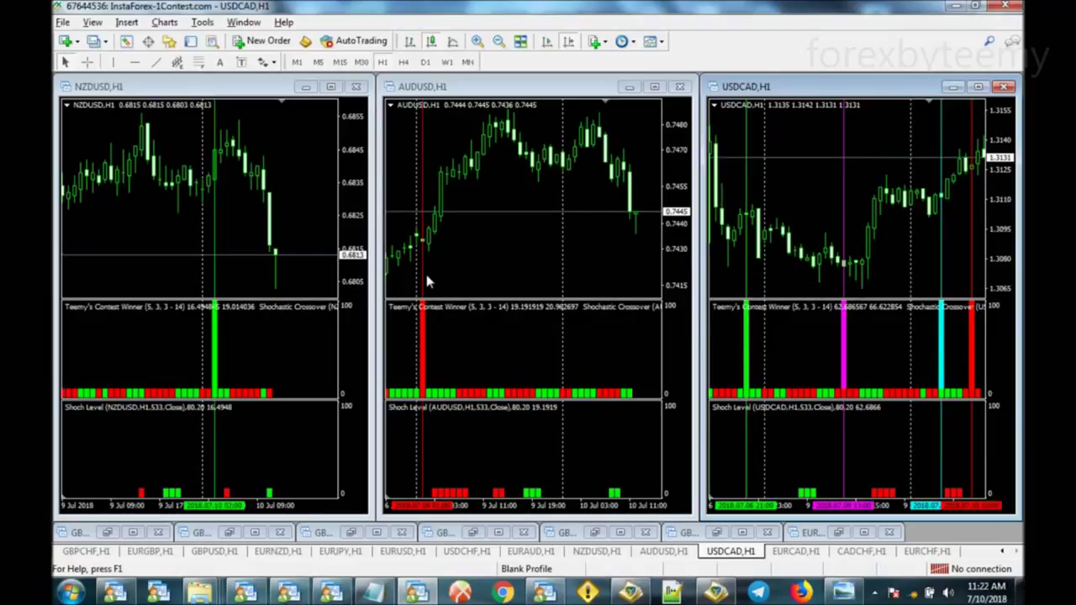
click(424, 278)
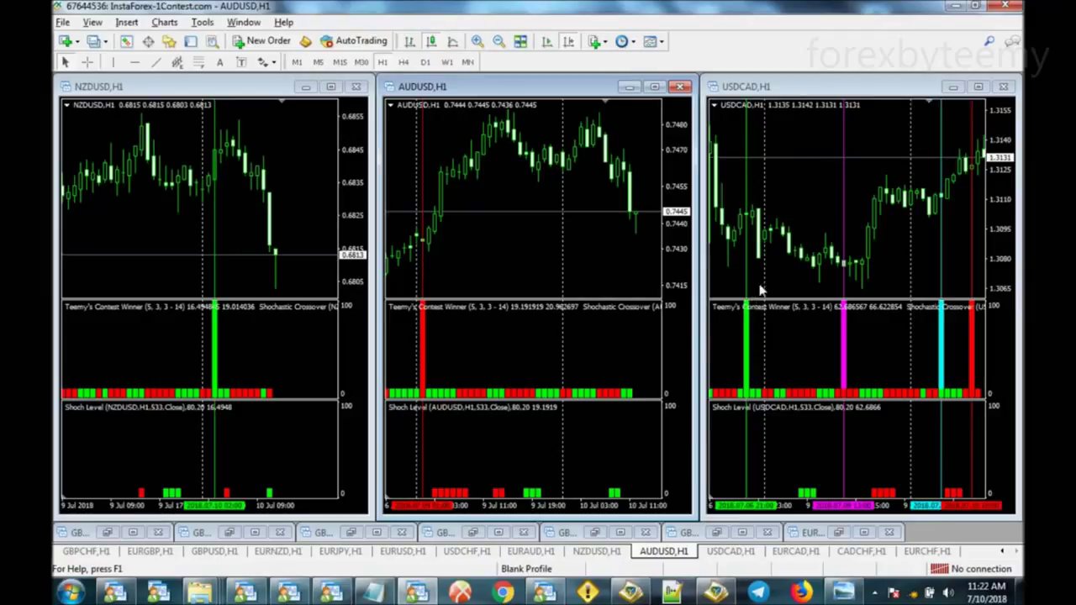
click(781, 252)
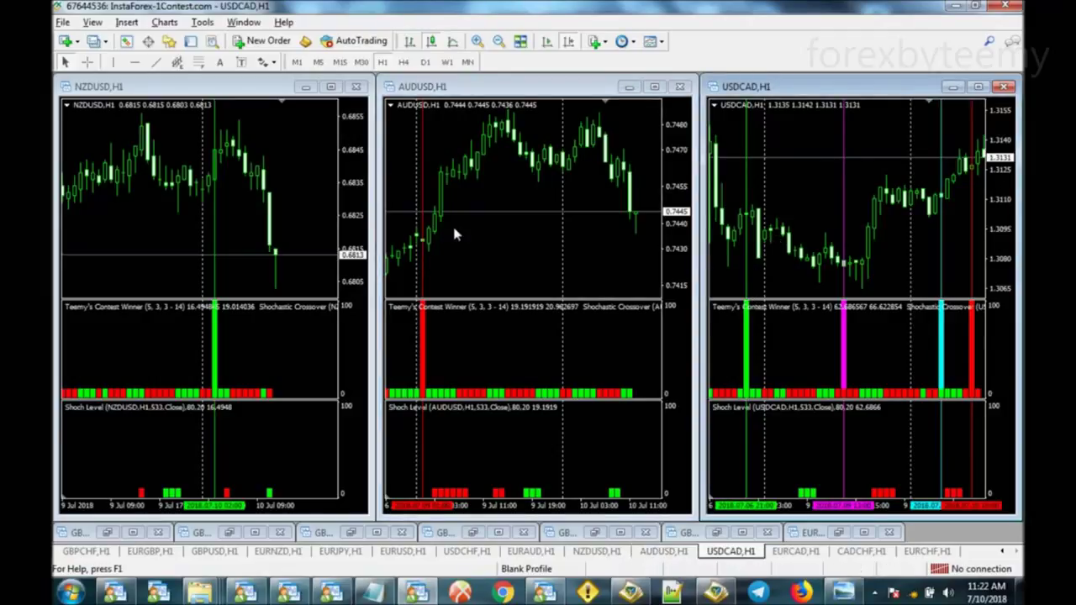
Examine the earlier Contest Winner signals of 5 and 6 July on the AUDUSD and NZDUSD charts.
click(490, 234)
scroll(514, 224, up, 3)
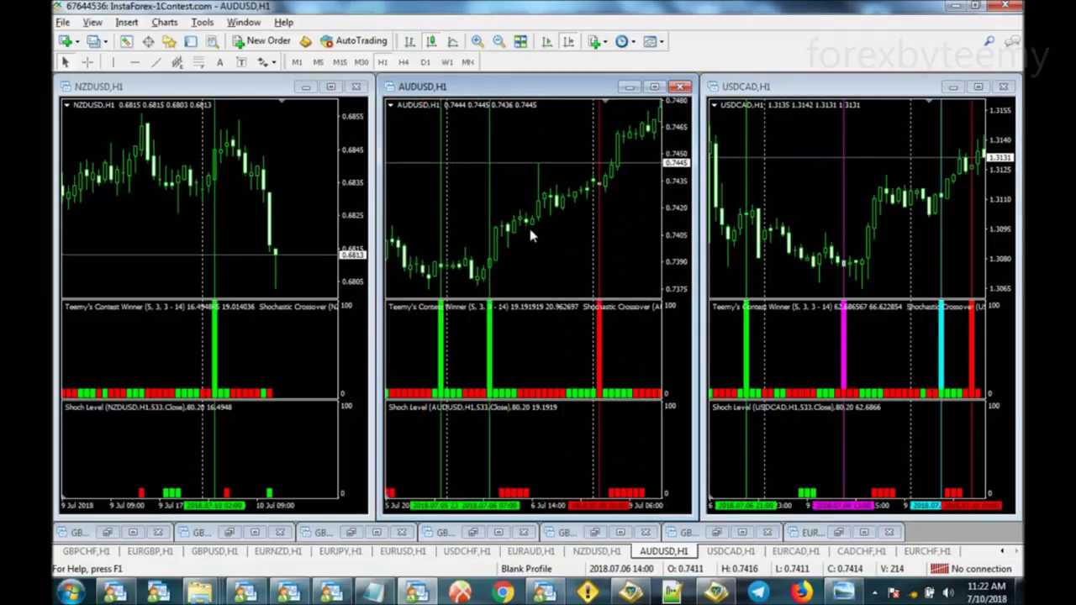
click(173, 217)
scroll(202, 223, up, 4)
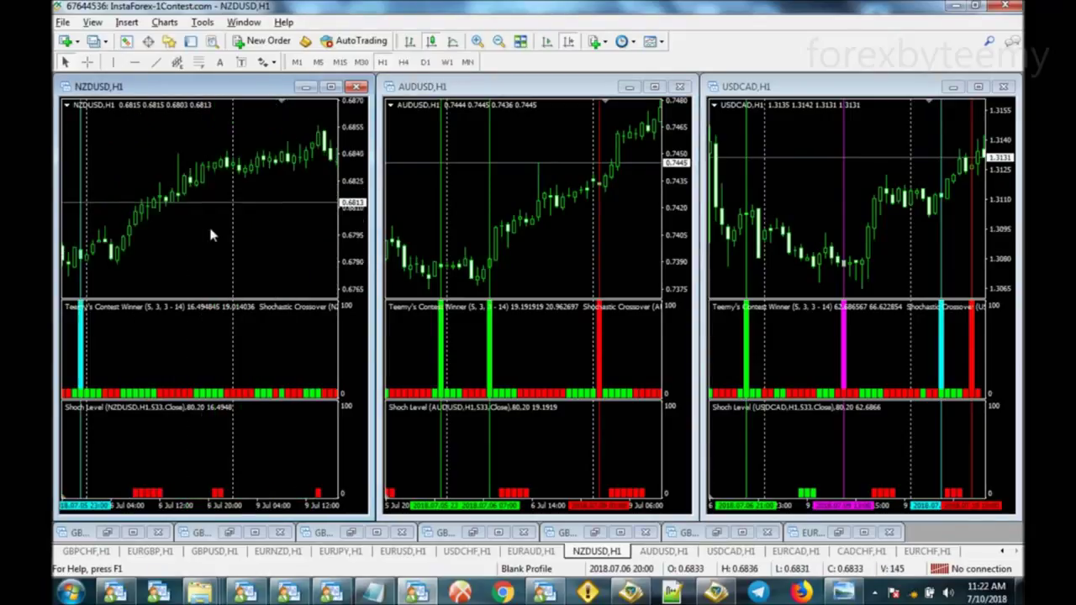
Bring the NZDUSD history back to its 5 July signals and review the USDCAD signals between 5 and 10 July.
scroll(211, 227, up, 3)
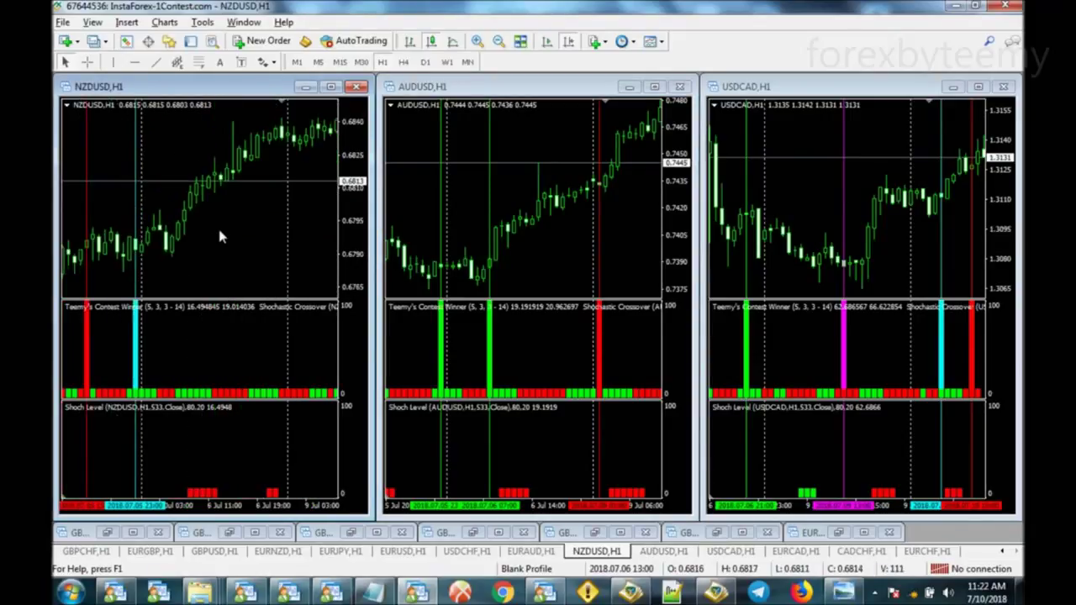
click(779, 236)
scroll(799, 231, up, 4)
scroll(803, 238, up, 5)
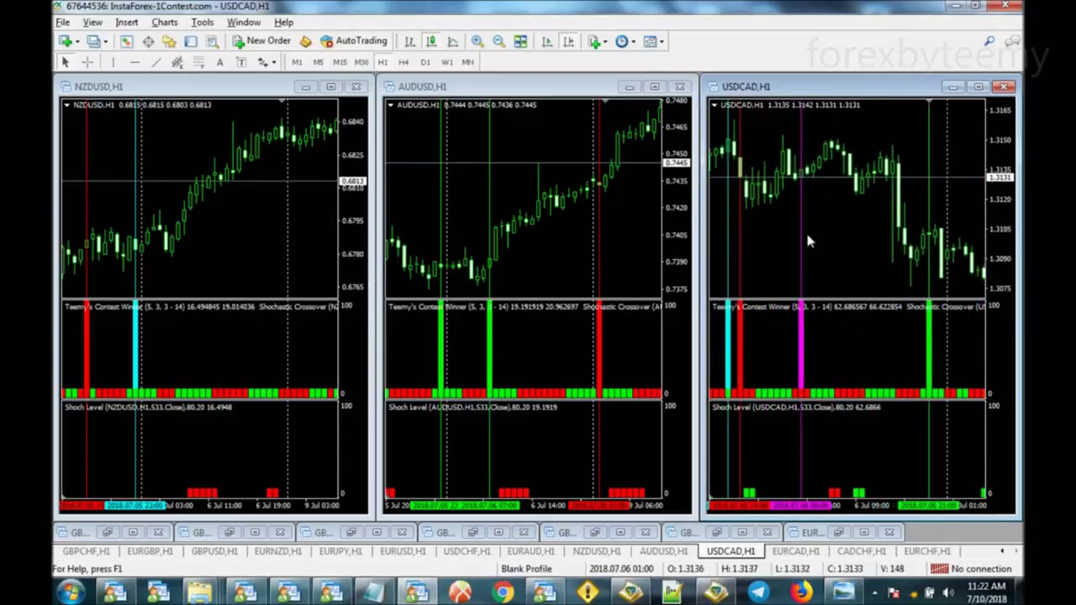
click(529, 223)
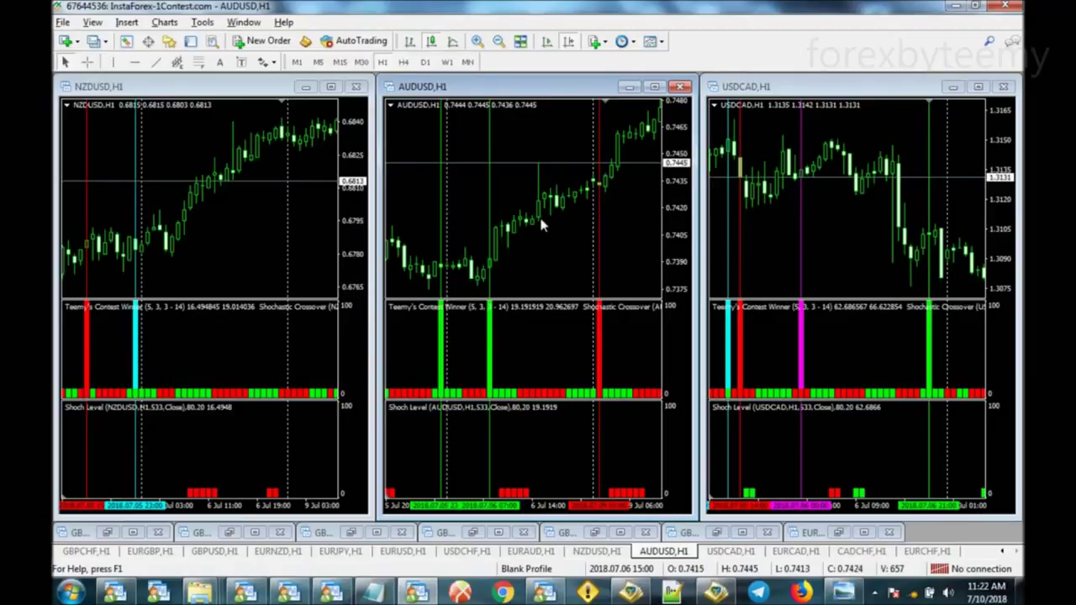
click(830, 244)
scroll(815, 245, down, 5)
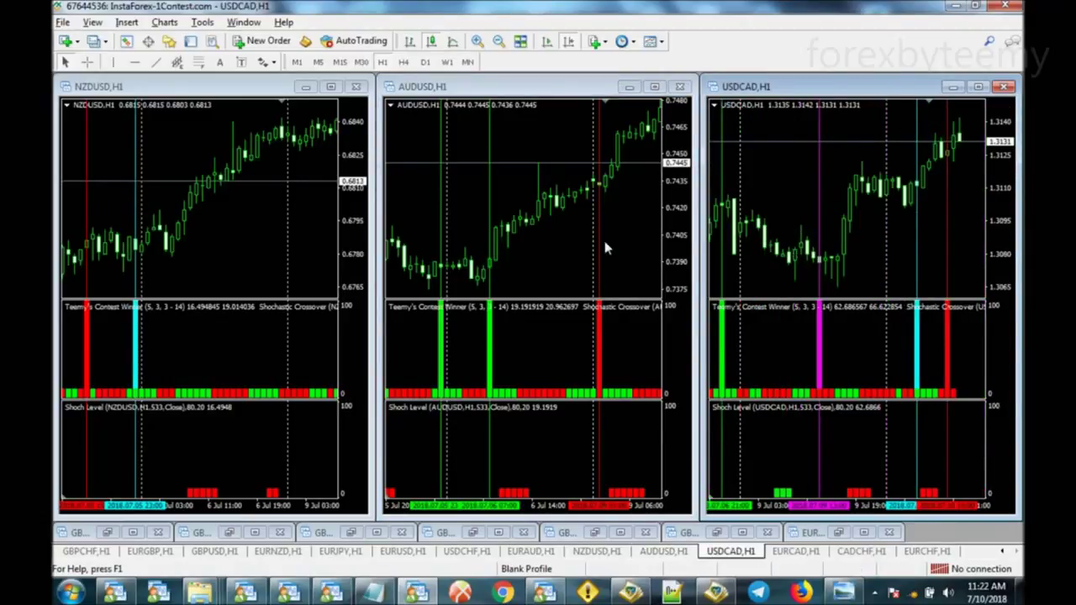
Compare the 5 July 23:00 signals on AUDUSD and NZDUSD with the magenta 9 July signal on USDCAD.
click(539, 242)
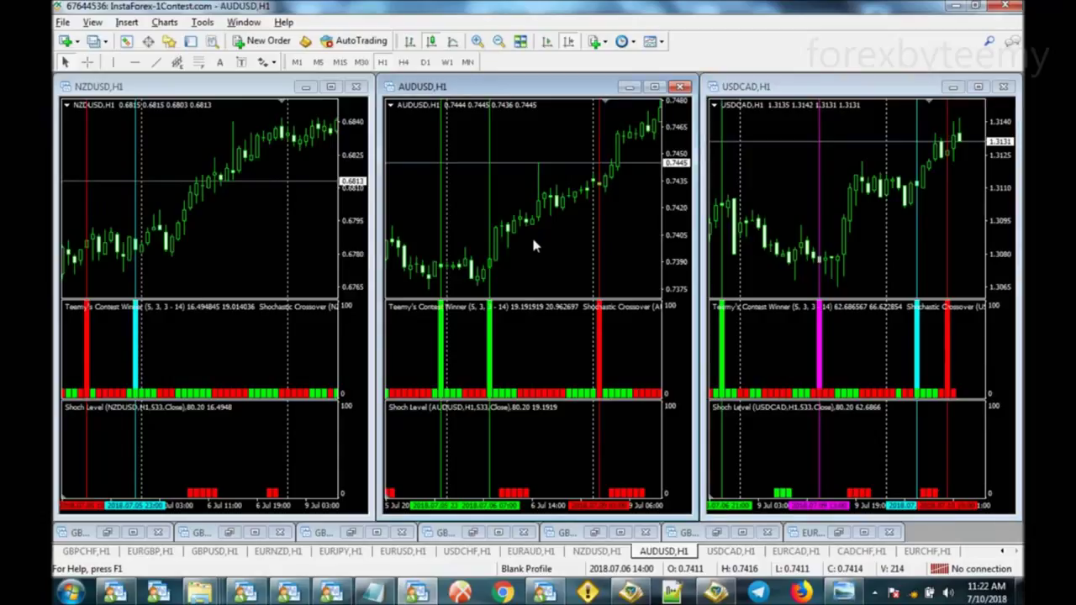
click(206, 212)
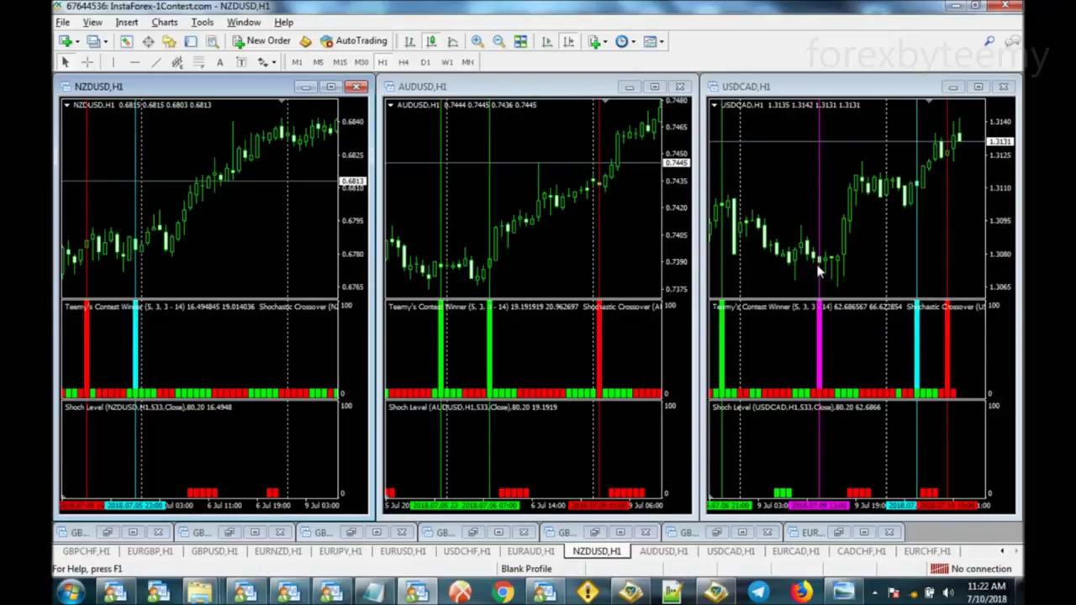
mouse_move(819, 267)
click(444, 269)
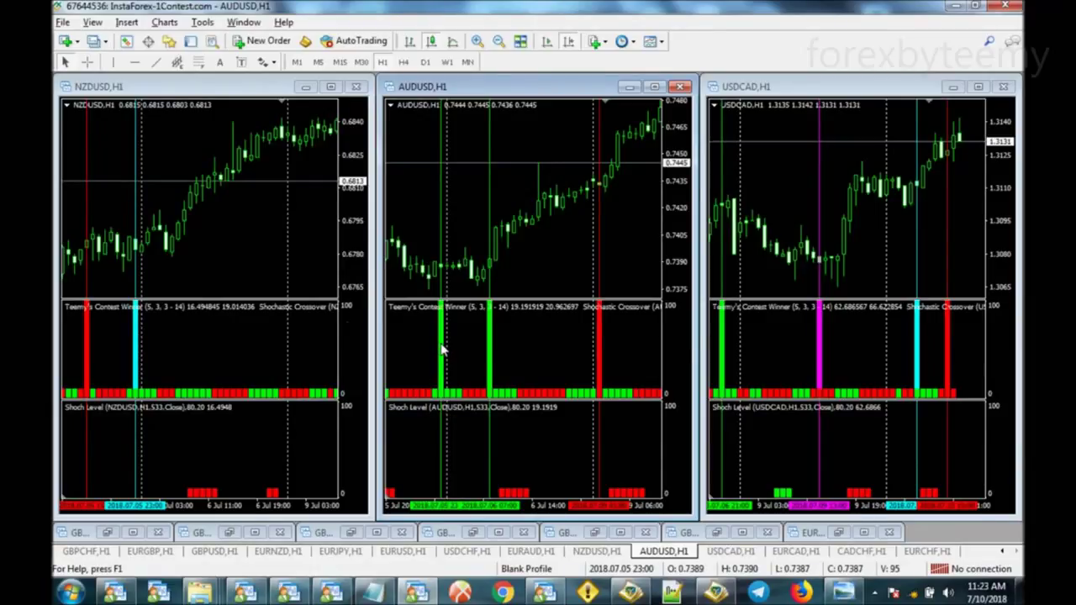
click(135, 248)
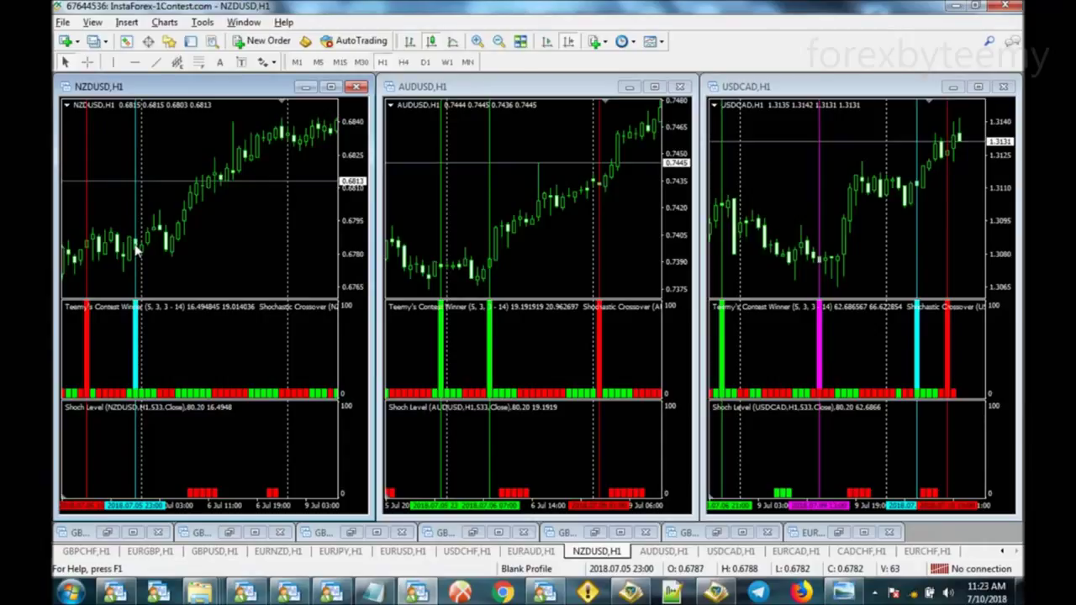
Measure the price move between the 5 July 23:00 signals and the 6 July morning candles on AUDUSD and NZDUSD with the crosshair.
click(87, 61)
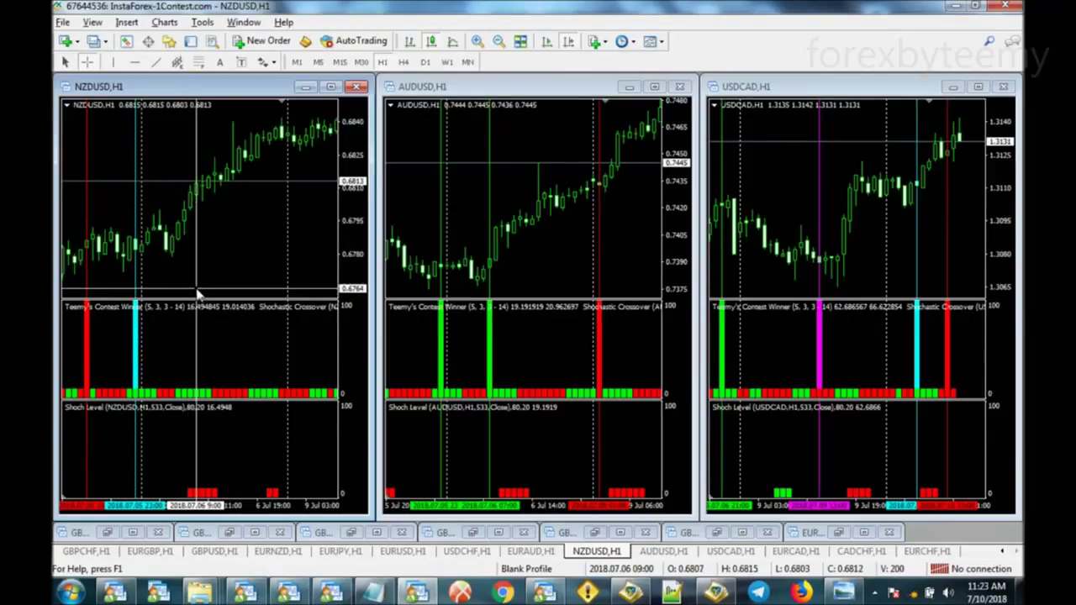
click(544, 252)
click(86, 61)
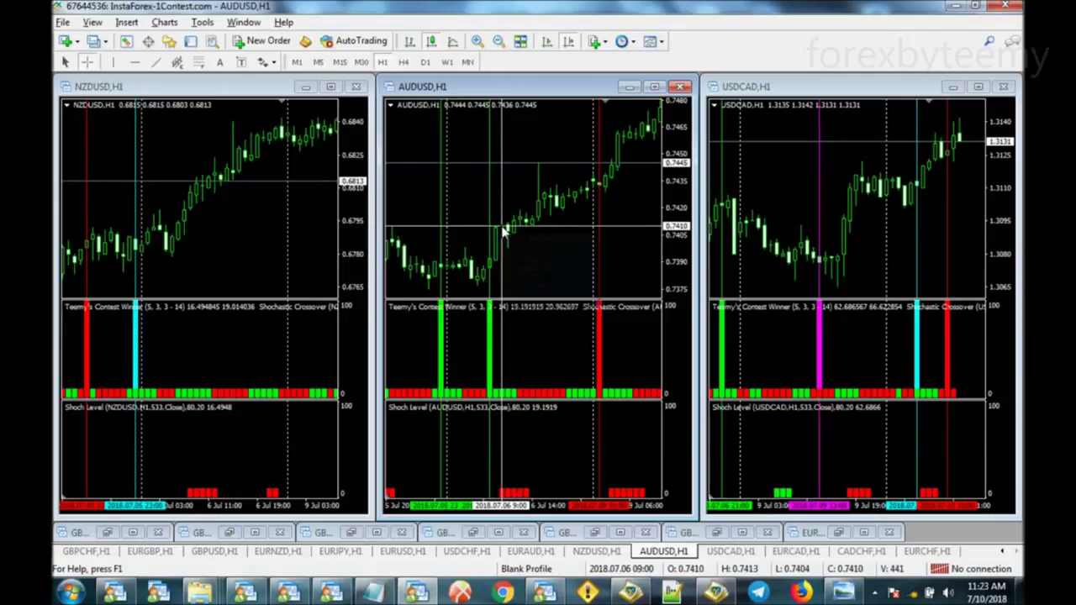
mouse_move(504, 230)
drag(504, 230, 454, 270)
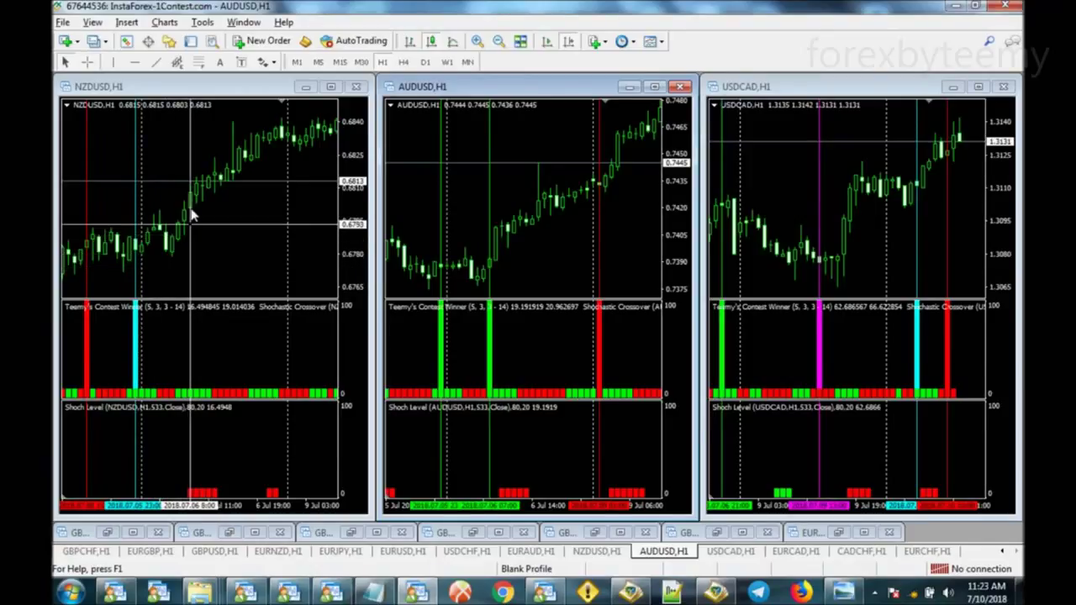
drag(196, 202, 143, 245)
Measure the AUDUSD move again, between the 6 July 10:00 candle and the 5 July 23:00 signal.
click(511, 253)
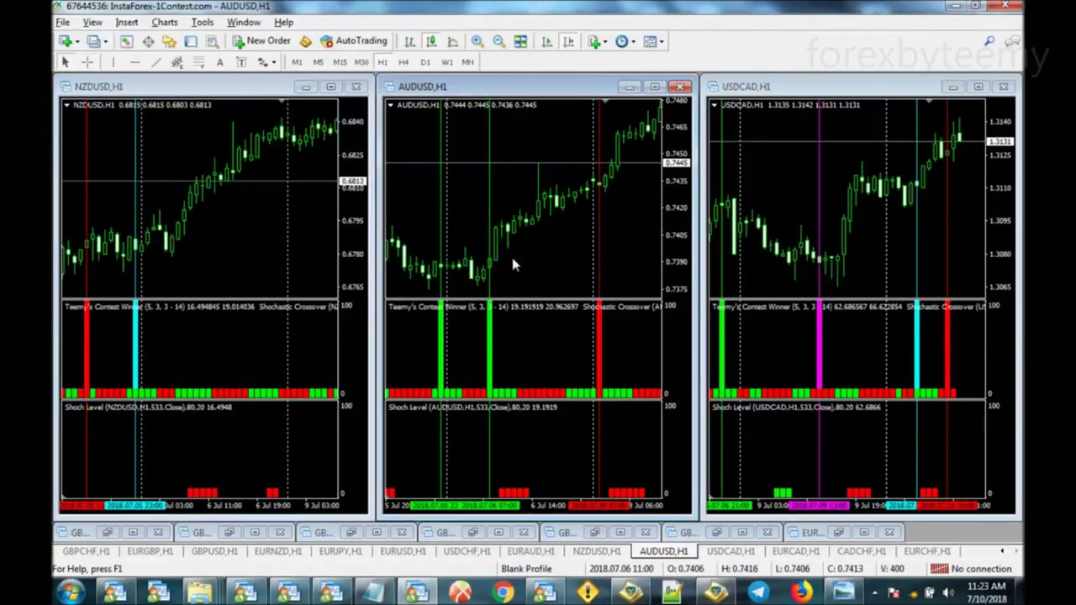
click(87, 63)
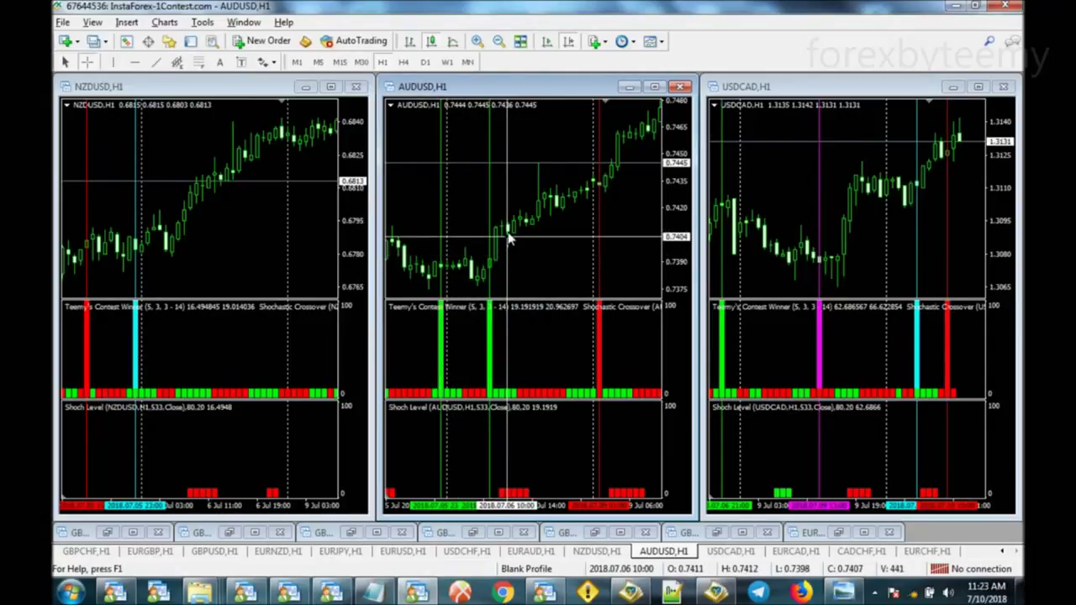
drag(511, 227, 444, 268)
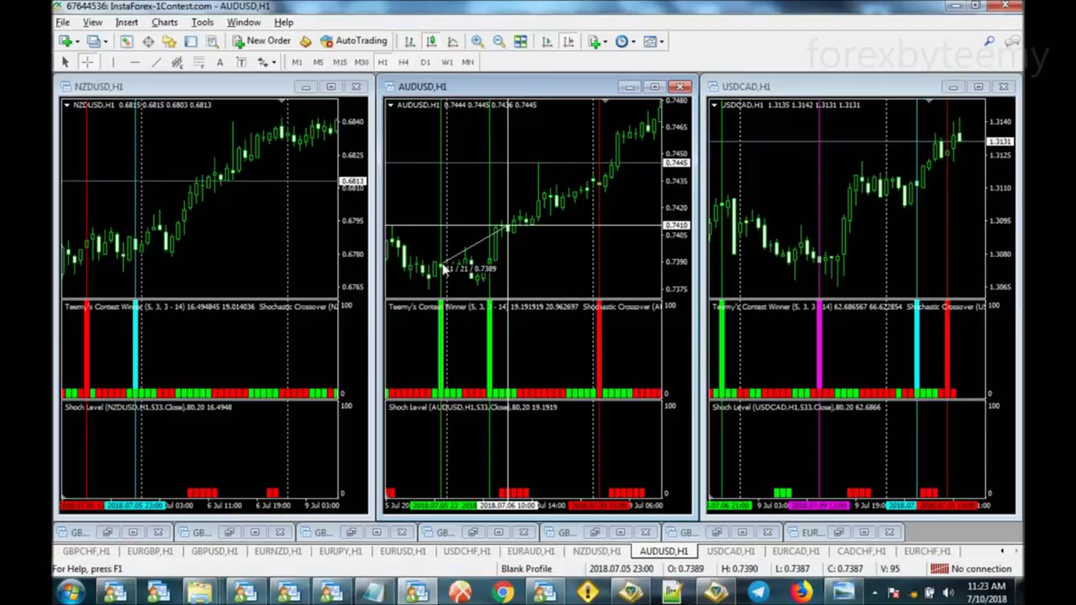
drag(444, 267, 445, 267)
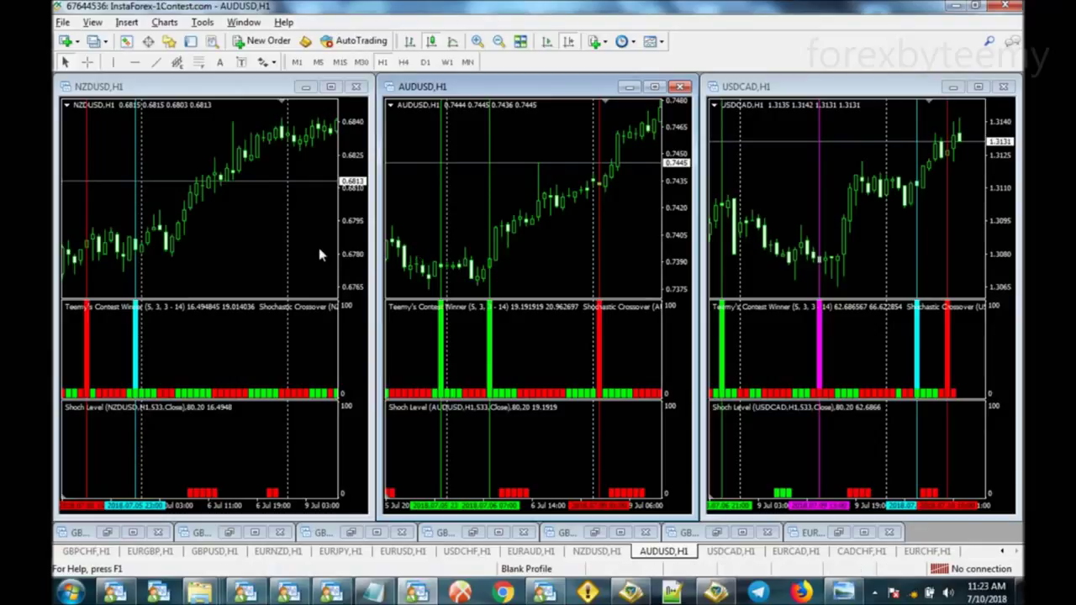
Examine the red 9 July signal on AUDUSD against the NZDUSD and USDCAD candles.
click(222, 253)
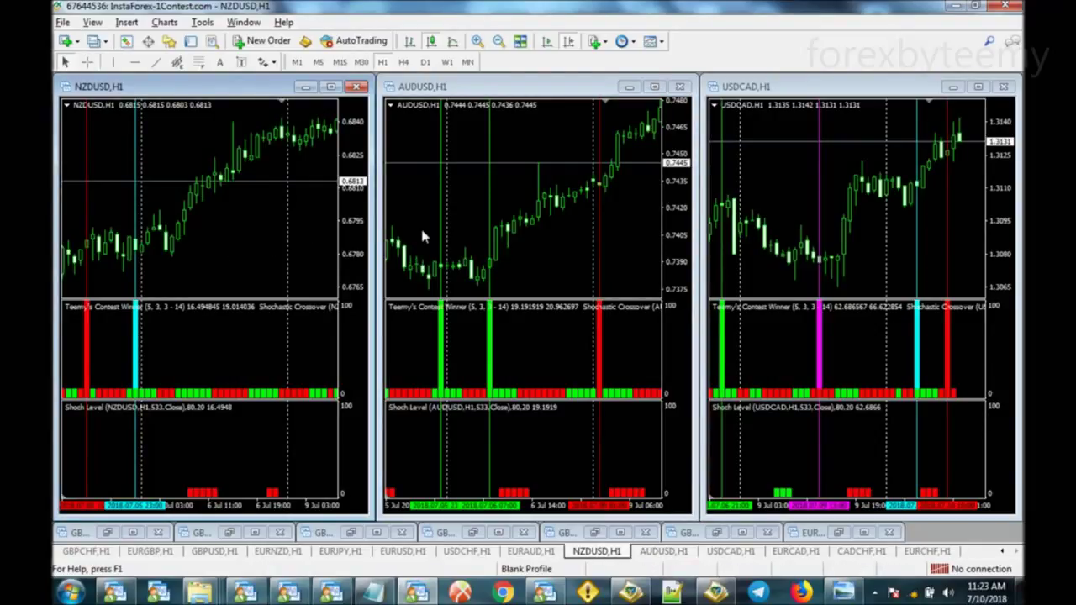
click(538, 239)
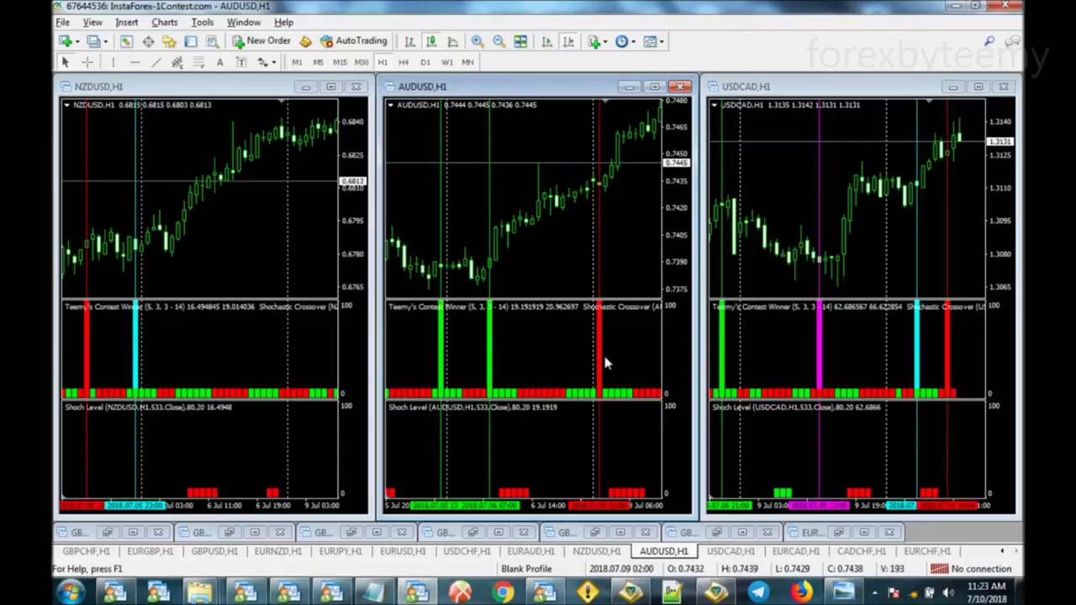
mouse_move(605, 345)
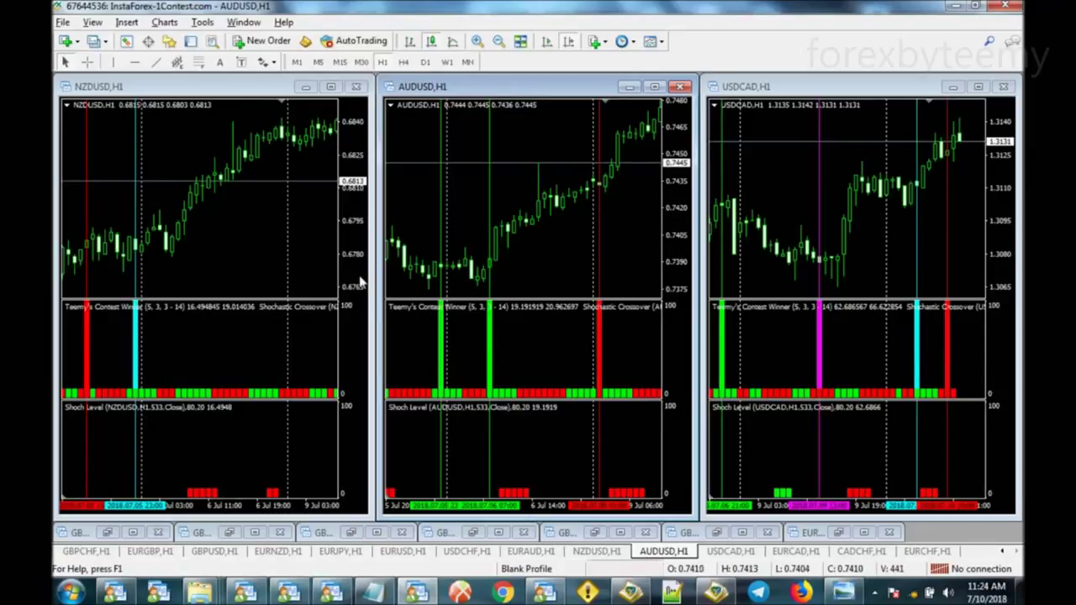
click(183, 244)
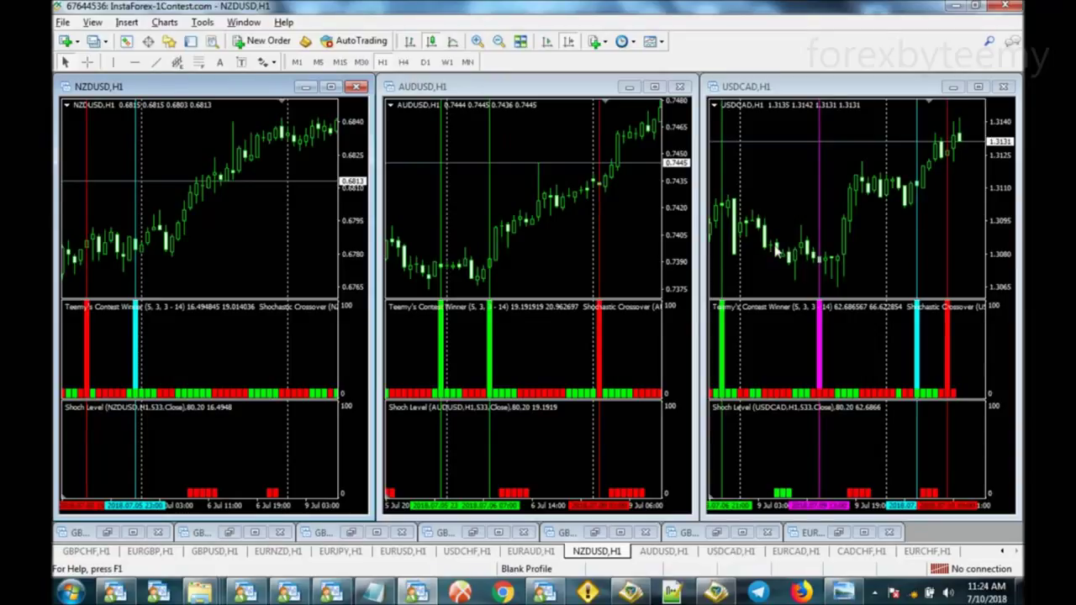
click(531, 220)
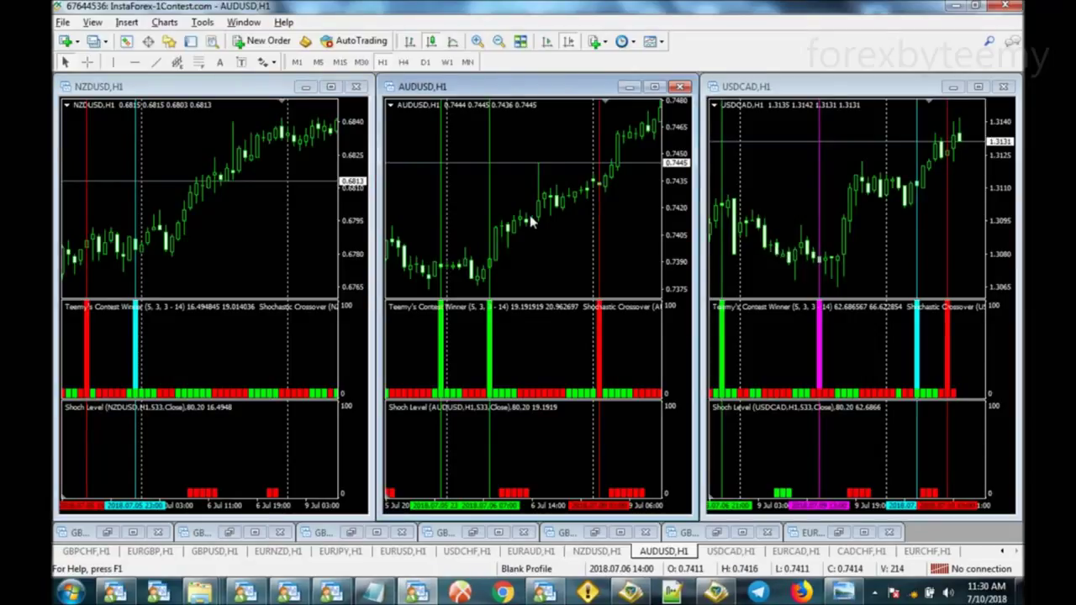
Bring the USDCAD history back to its green and magenta signals at the start of 5 July.
click(776, 183)
scroll(820, 196, down, 5)
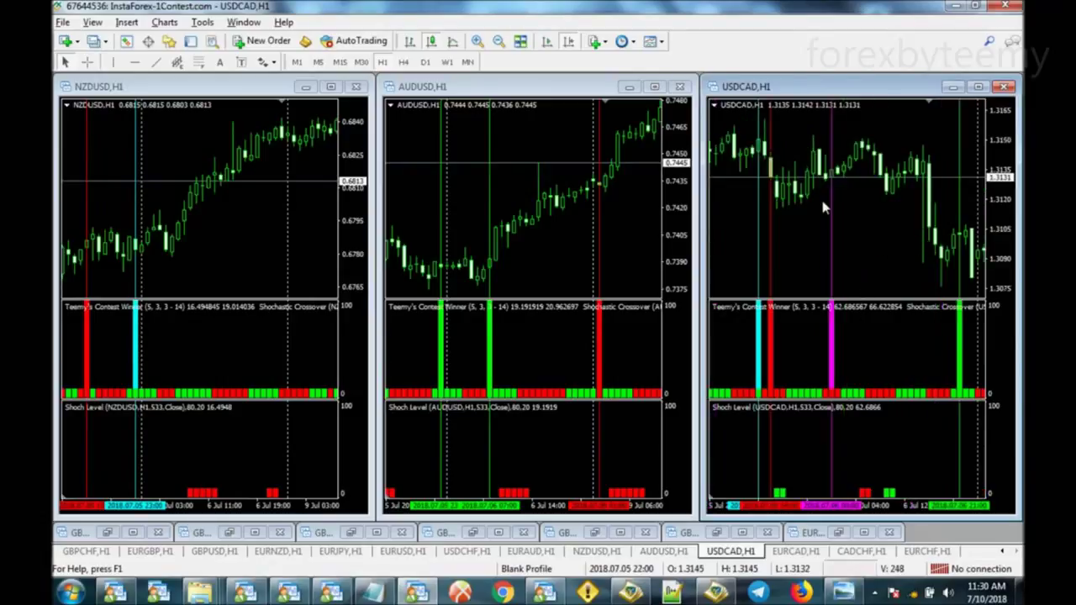
scroll(825, 215, down, 3)
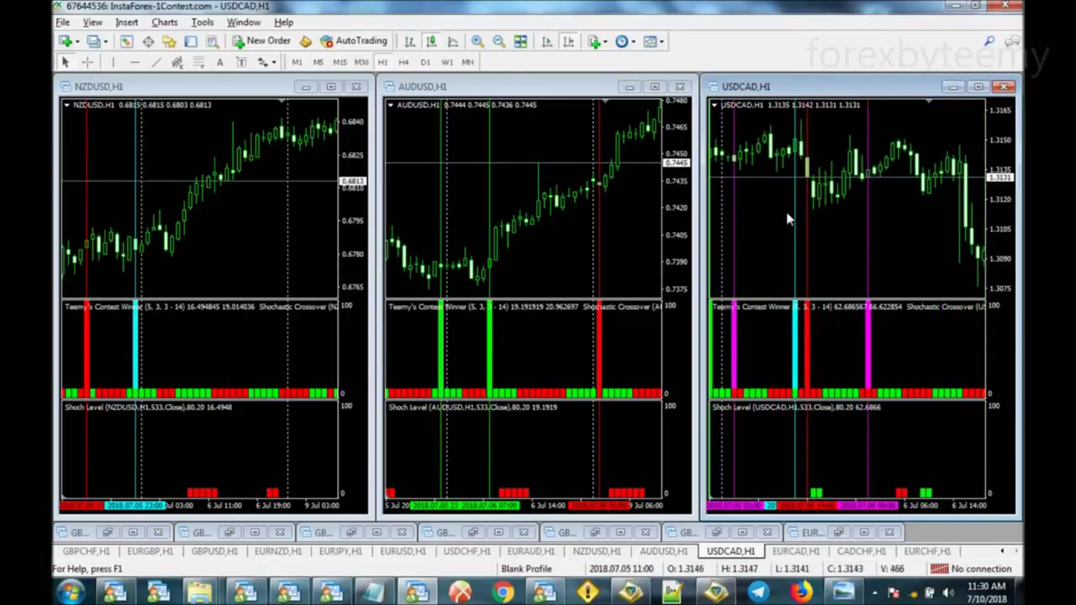
scroll(779, 211, down, 3)
scroll(779, 223, down, 1)
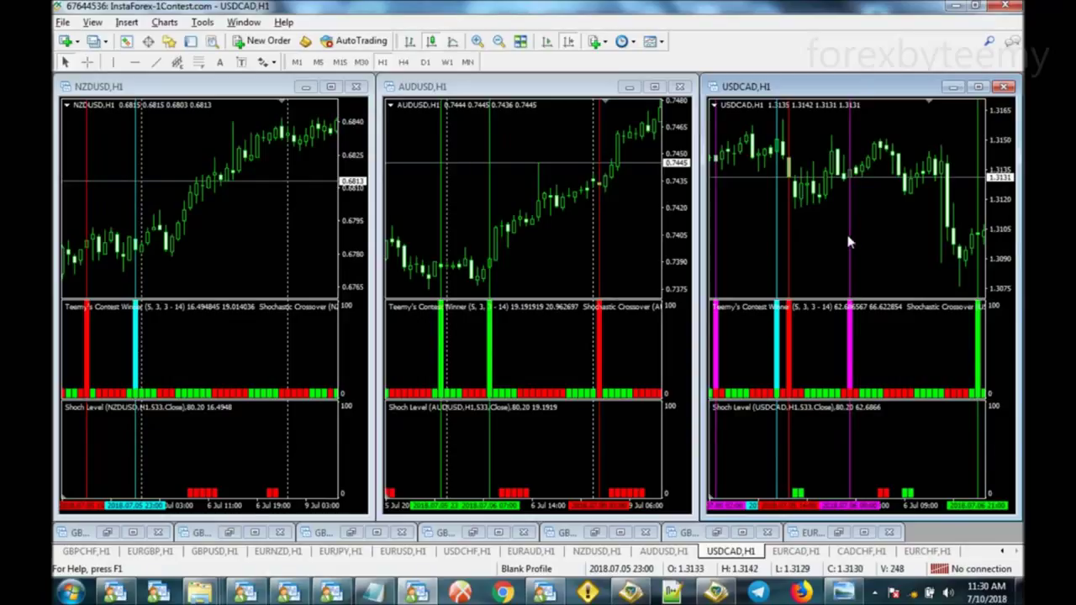
scroll(812, 244, down, 4)
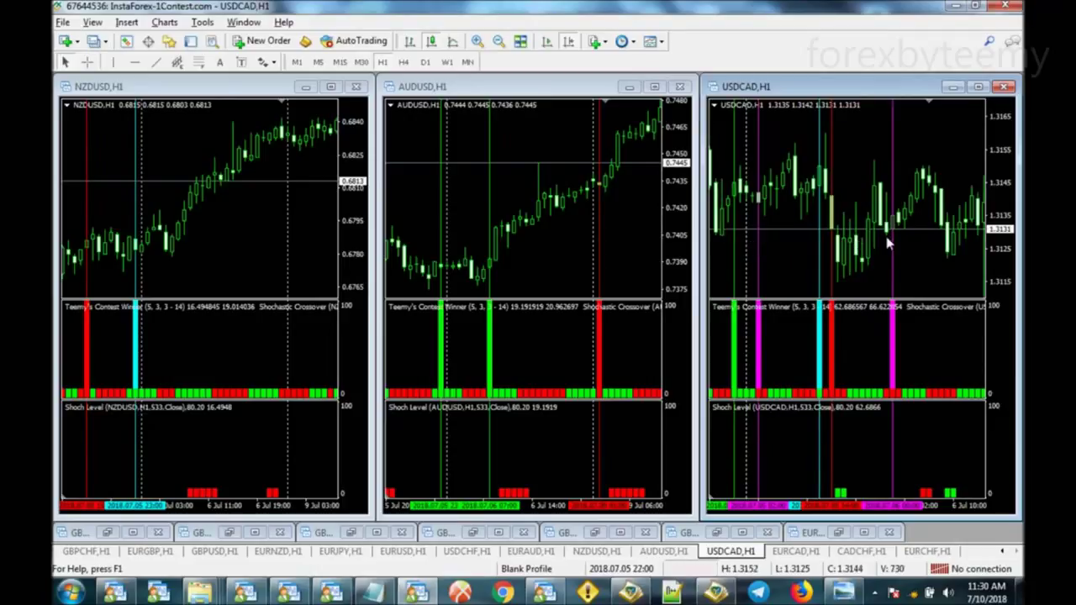
Bring the AUDUSD and NZDUSD histories back to 4 and 5 July to match the USDCAD period.
click(419, 215)
scroll(437, 223, down, 5)
scroll(440, 220, down, 6)
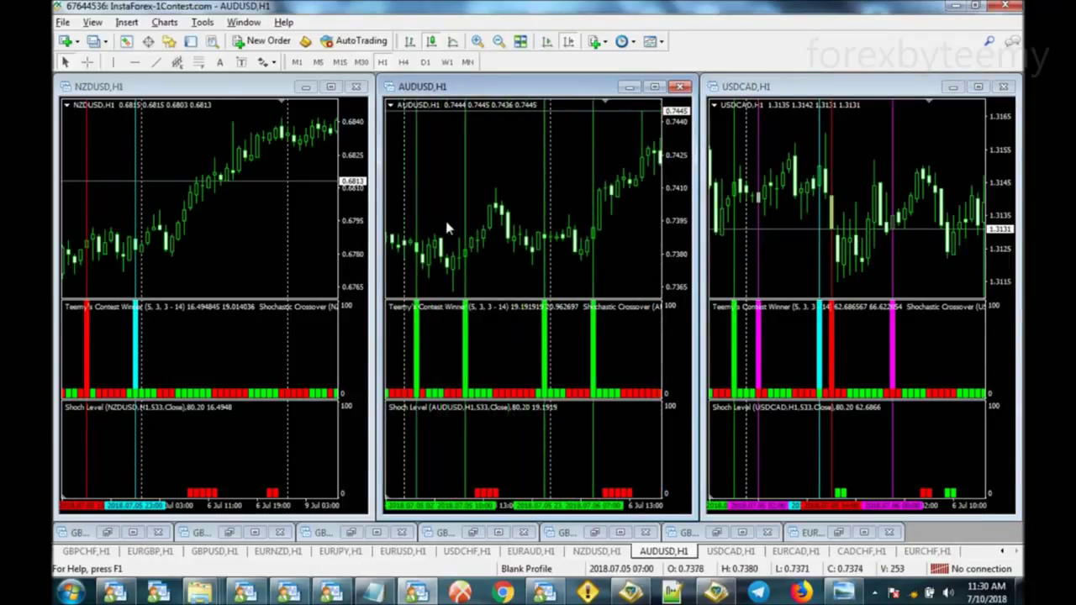
click(212, 233)
scroll(223, 234, down, 10)
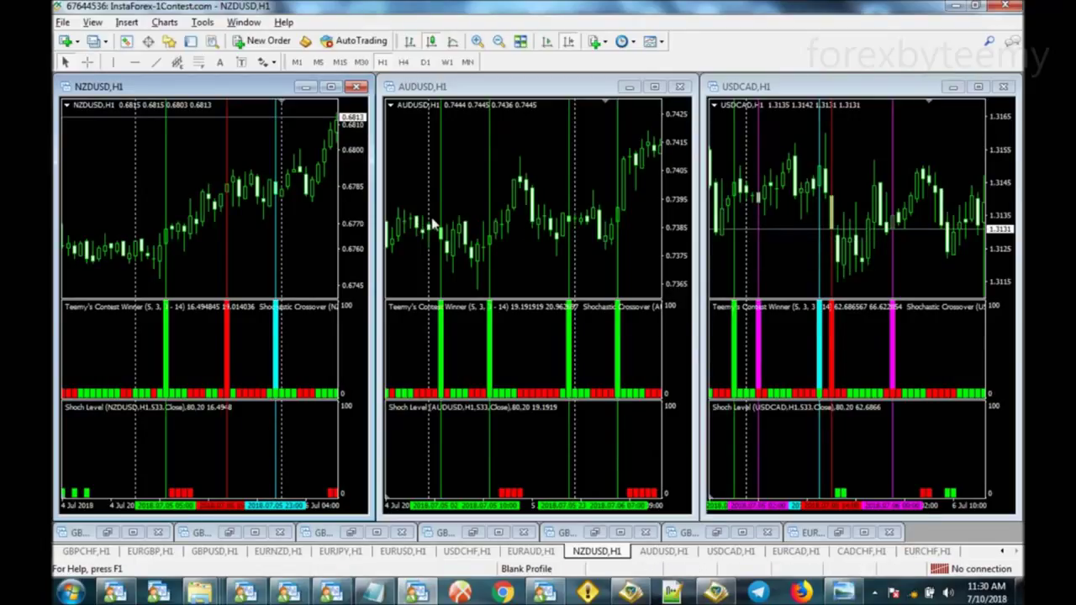
Compare the early 5 July signals: green on AUDUSD and NZDUSD, magenta on USDCAD, including the stochastic crossovers that follow.
click(452, 182)
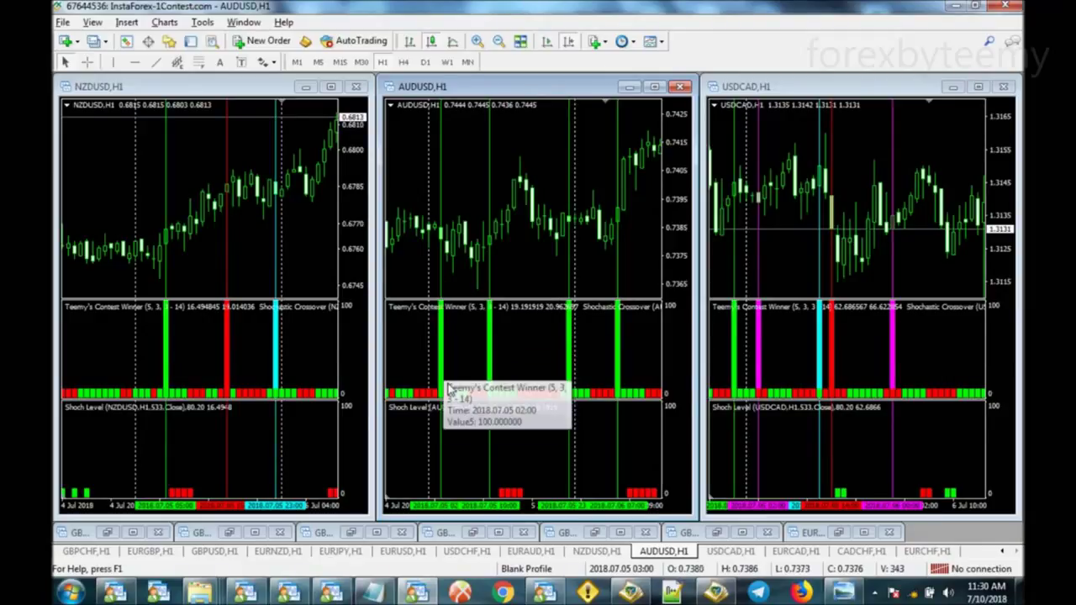
mouse_move(454, 396)
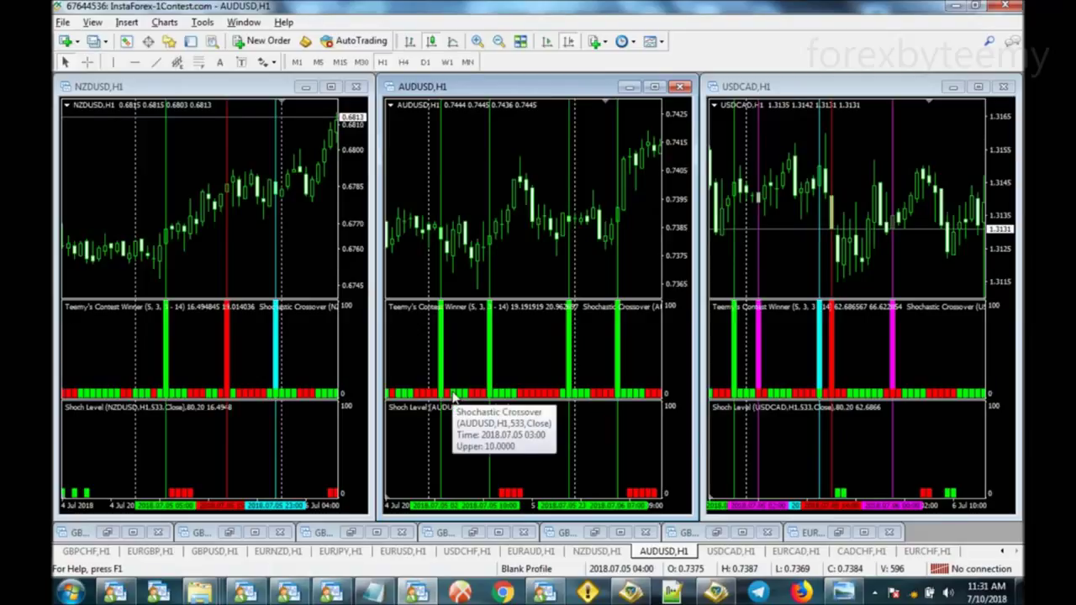
click(758, 354)
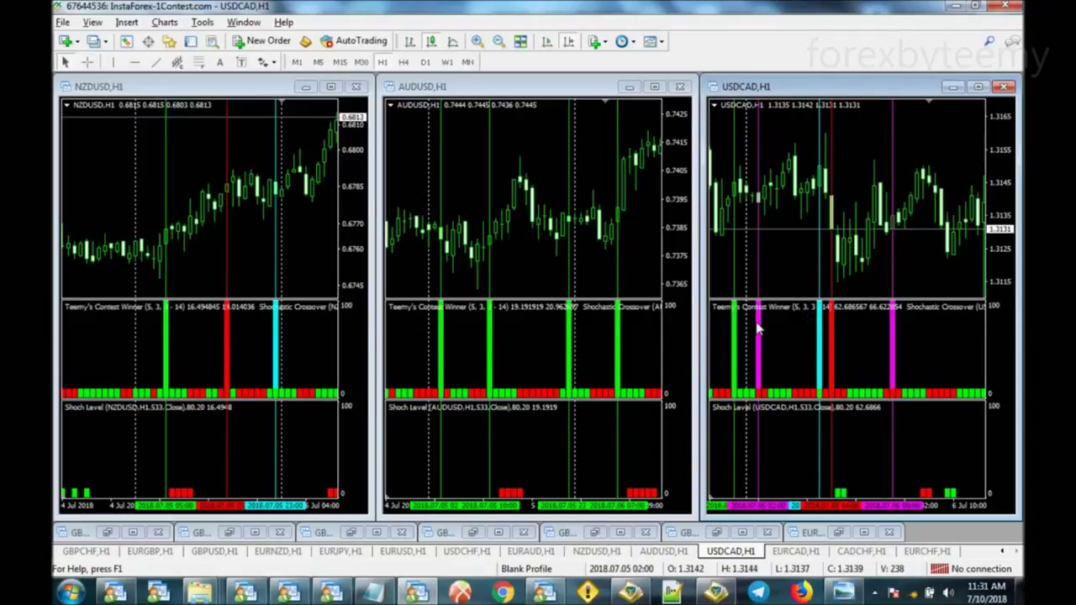
click(443, 339)
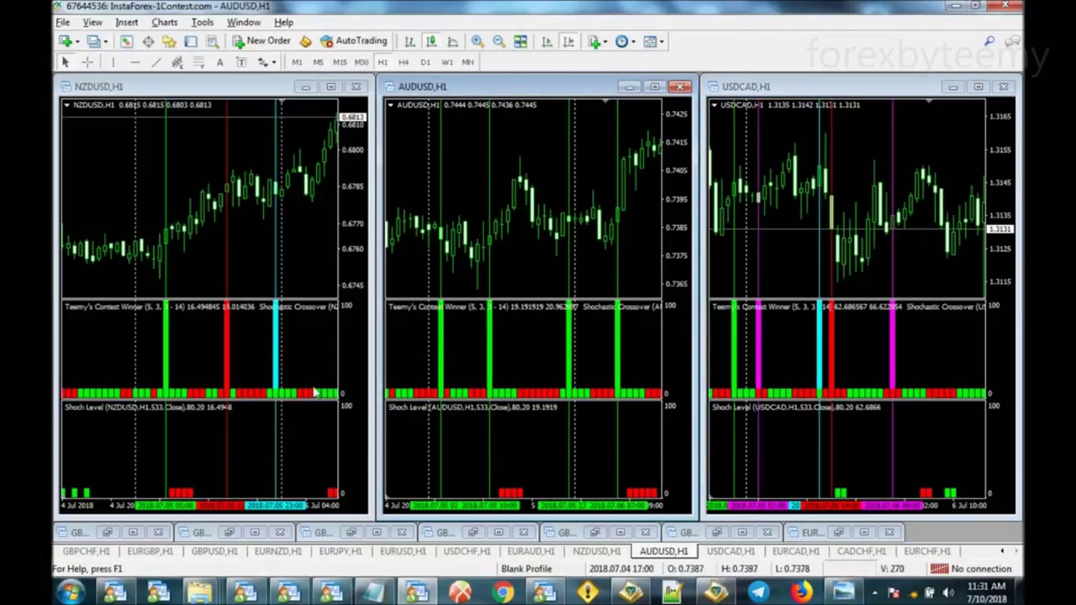
click(167, 331)
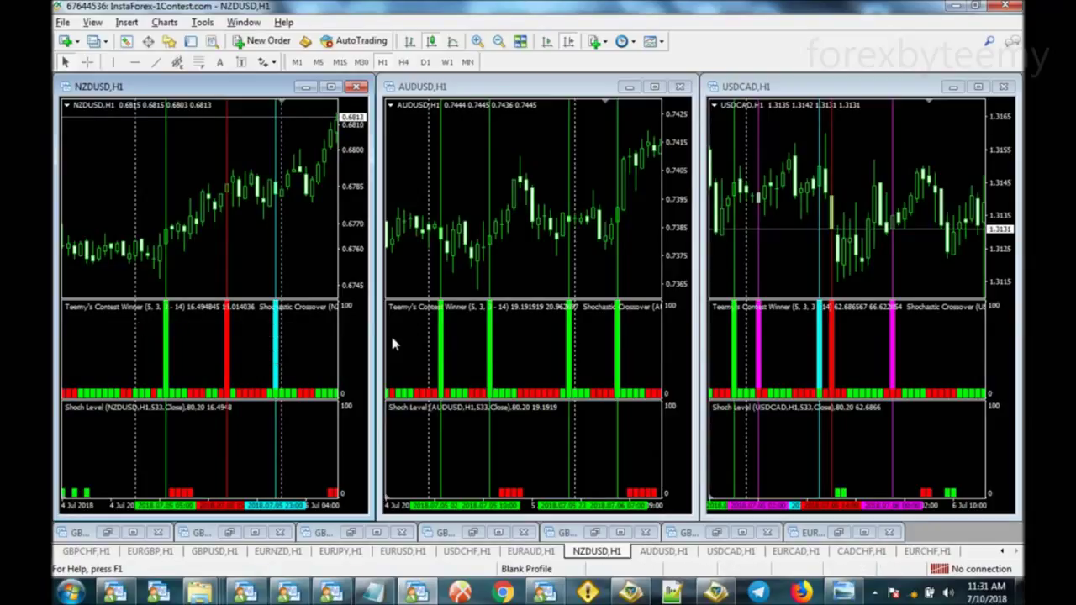
click(759, 347)
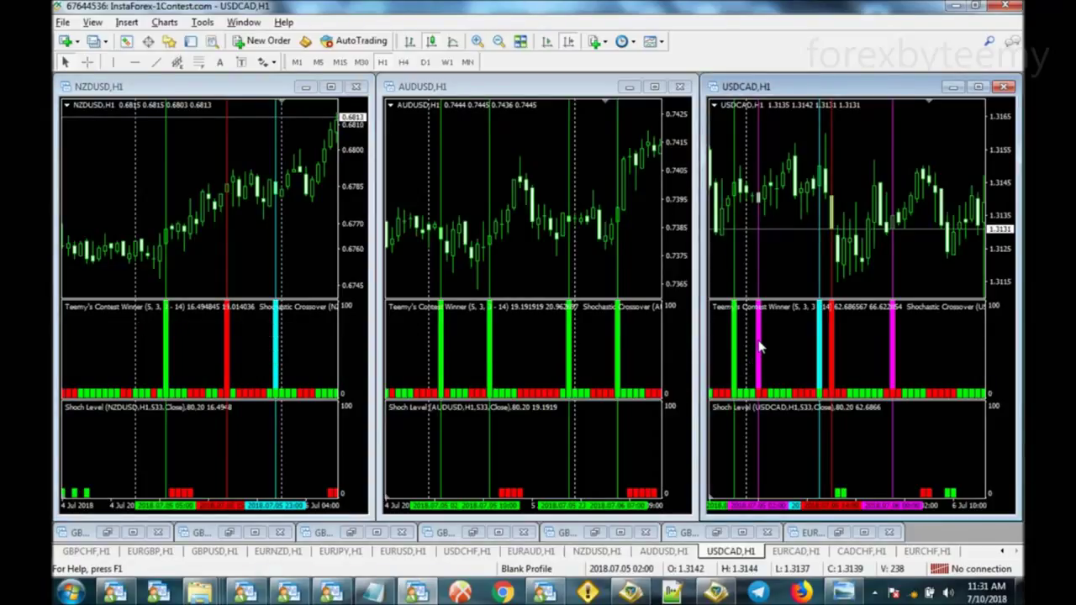
mouse_move(775, 399)
mouse_move(446, 347)
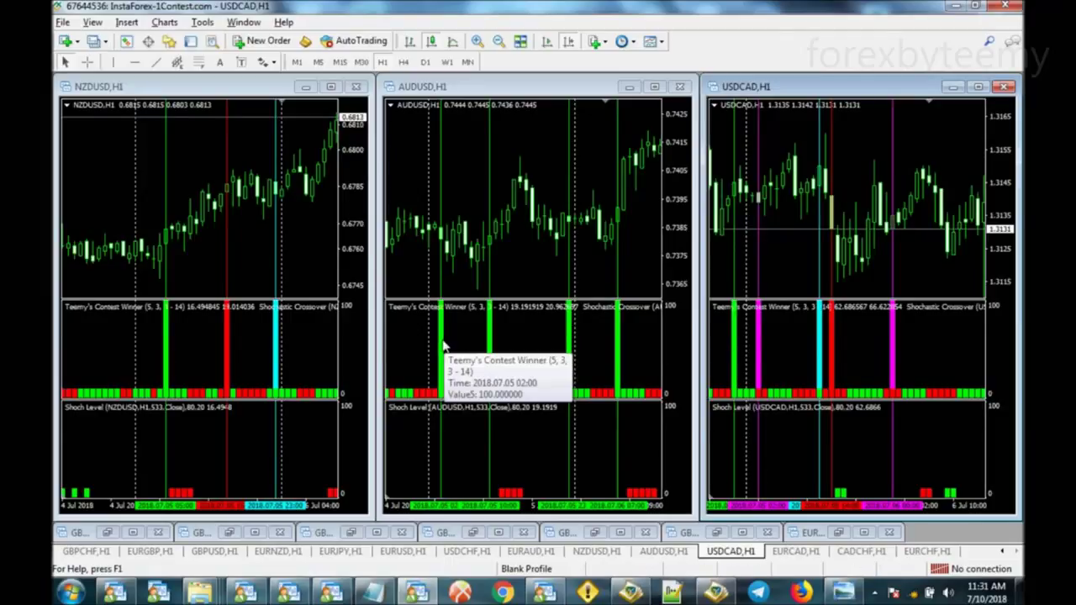
mouse_move(760, 340)
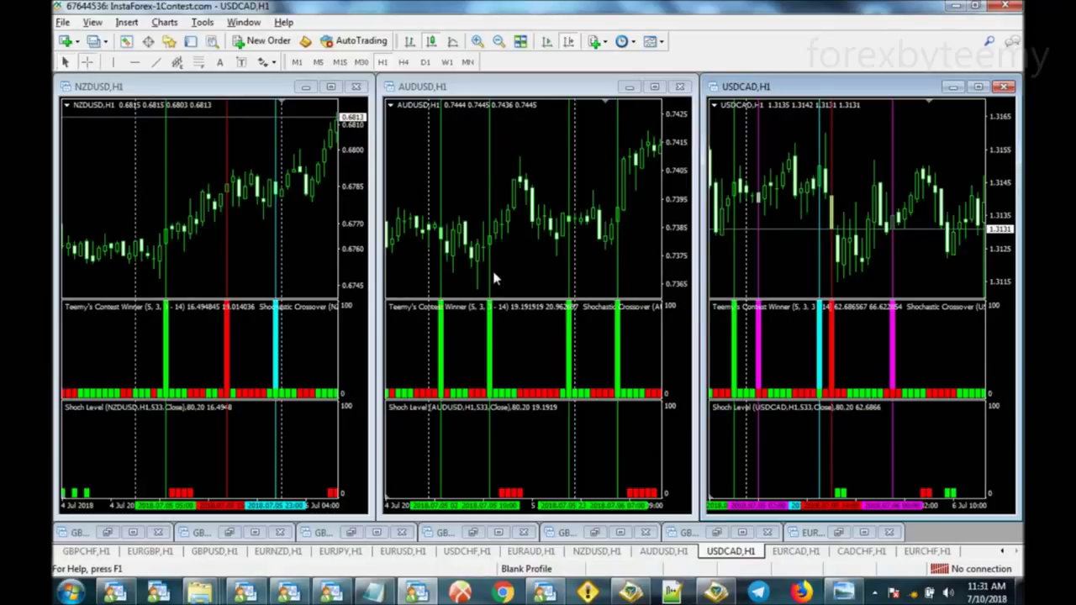
Measure the price moves that follow the first green AUDUSD signal and the first magenta USDCAD signal of 5 July.
click(538, 258)
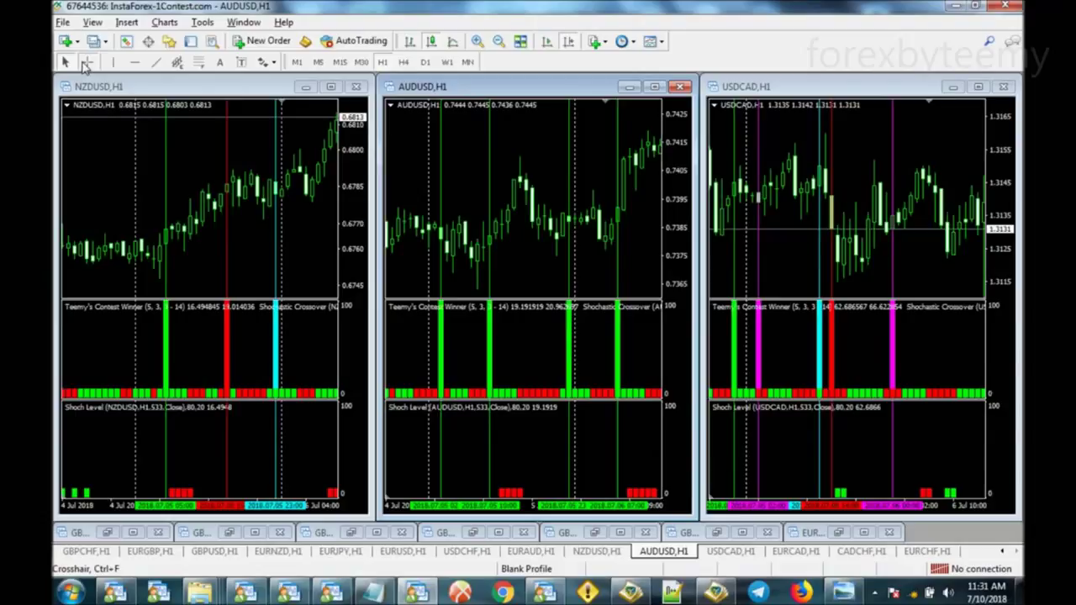
click(88, 62)
drag(440, 227, 508, 289)
drag(439, 227, 518, 214)
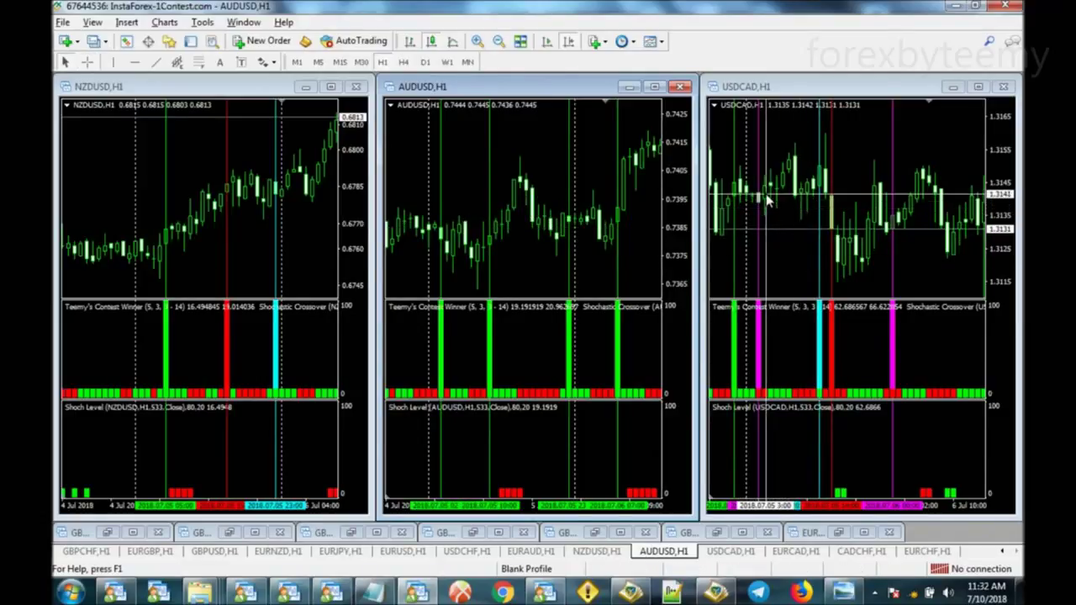
mouse_move(759, 198)
drag(759, 198, 841, 276)
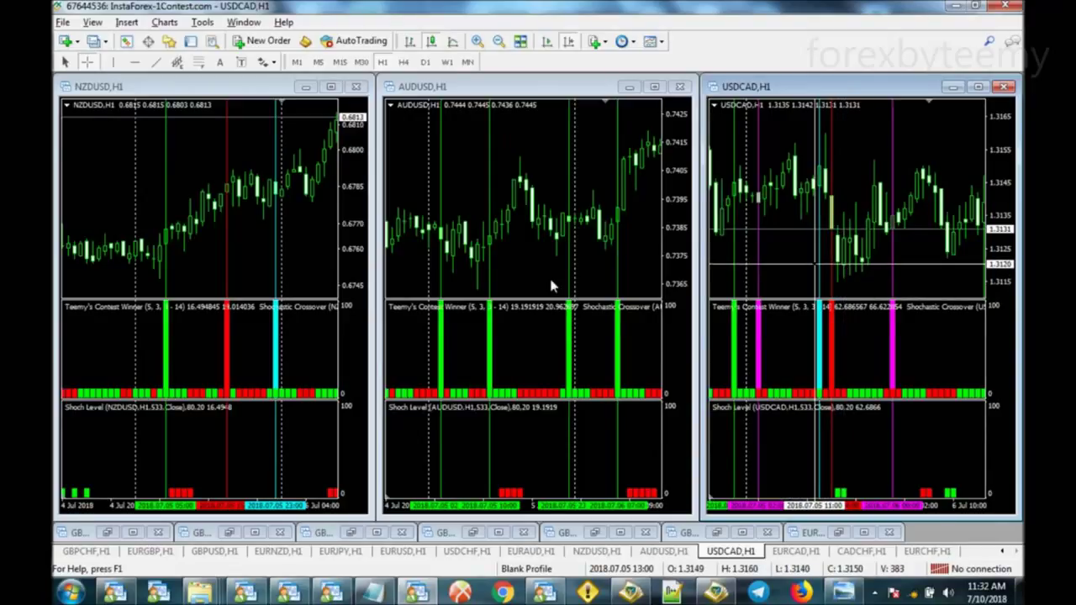
Compare the 5 July afternoon candles and stochastic level blocks on AUDUSD with the matching ones on USDCAD.
click(456, 246)
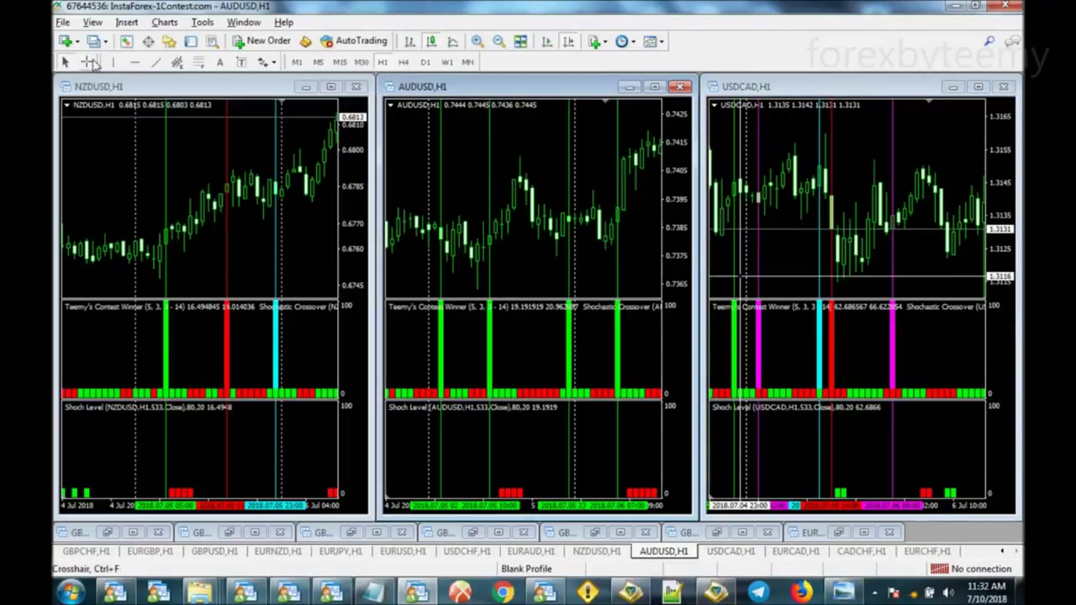
mouse_move(504, 234)
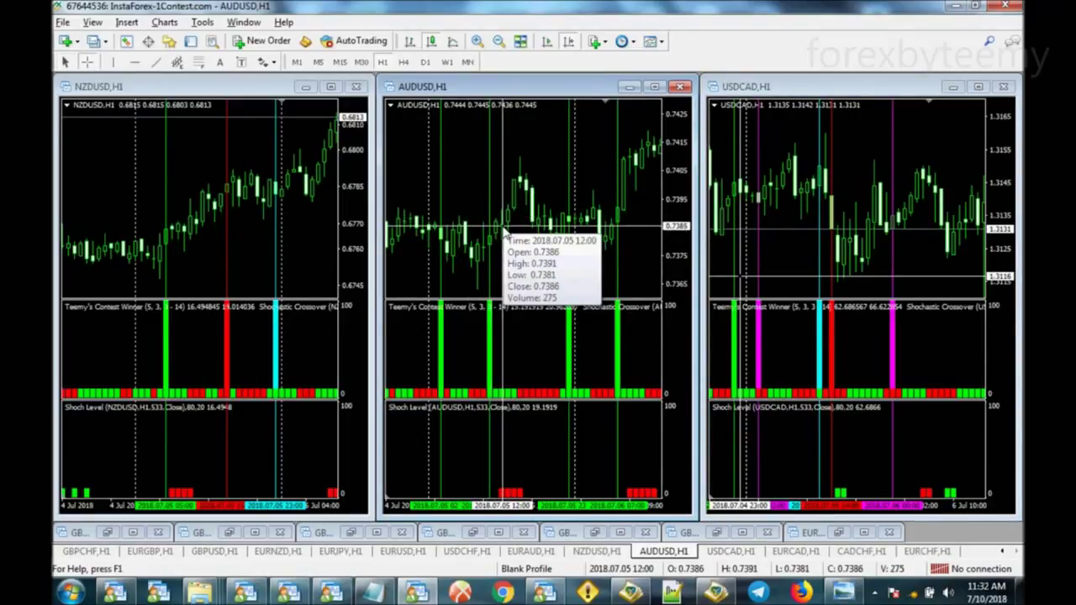
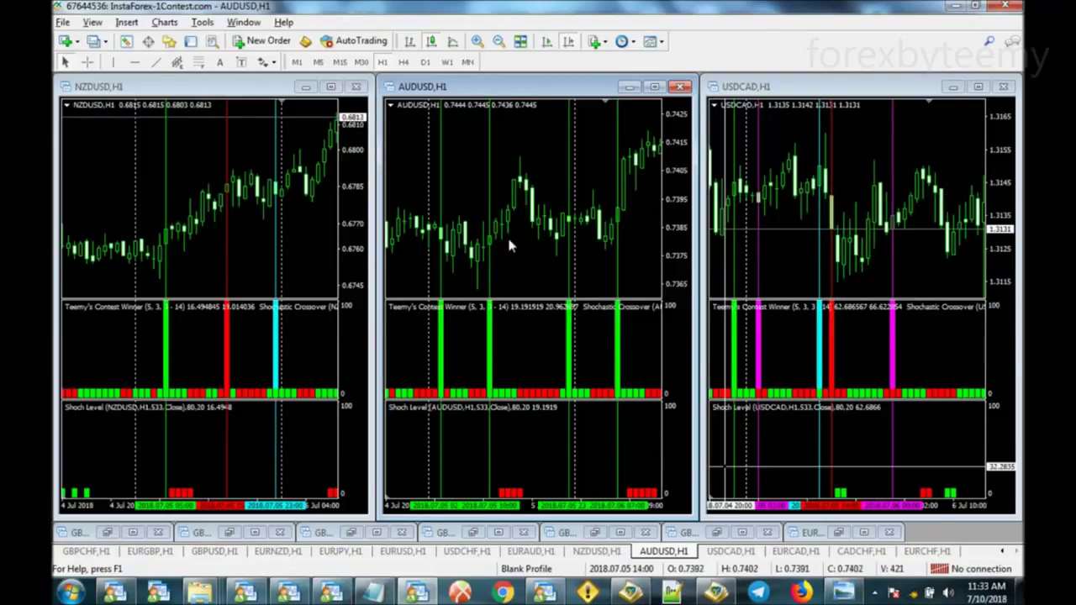
mouse_move(527, 194)
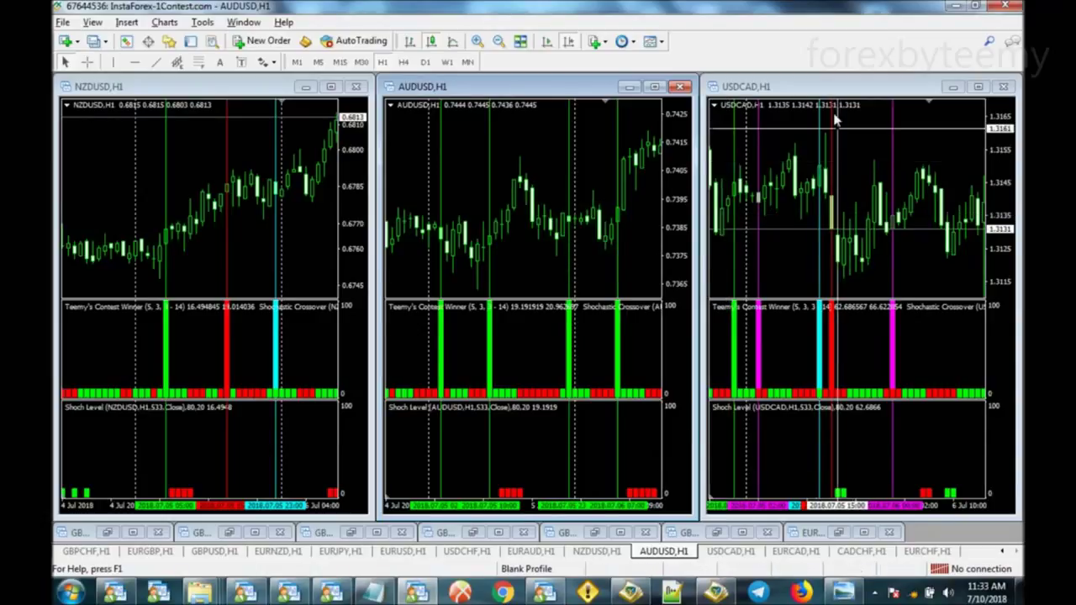
click(858, 206)
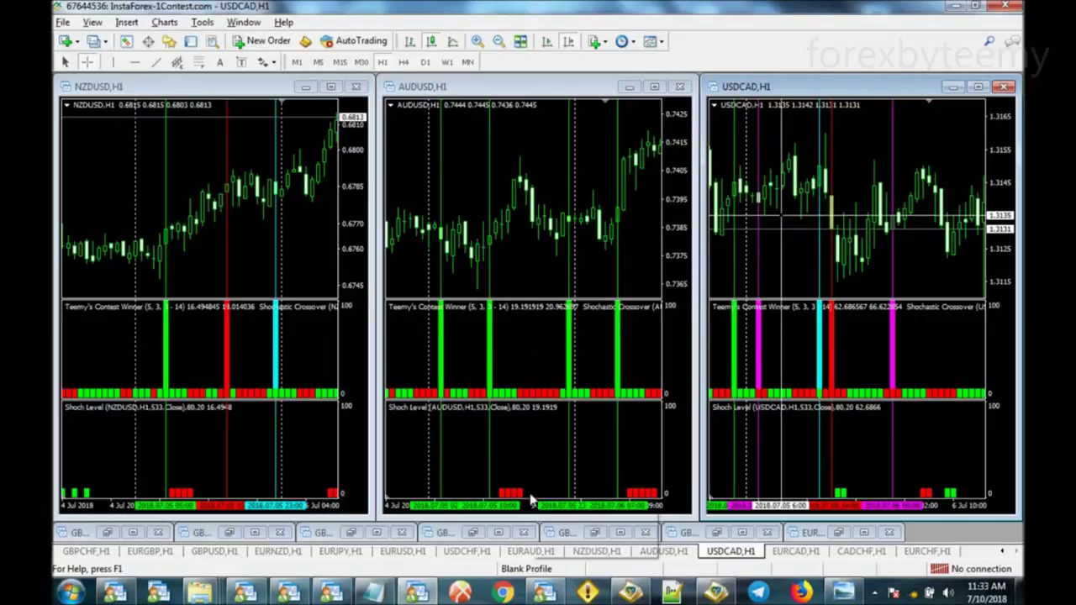
click(521, 497)
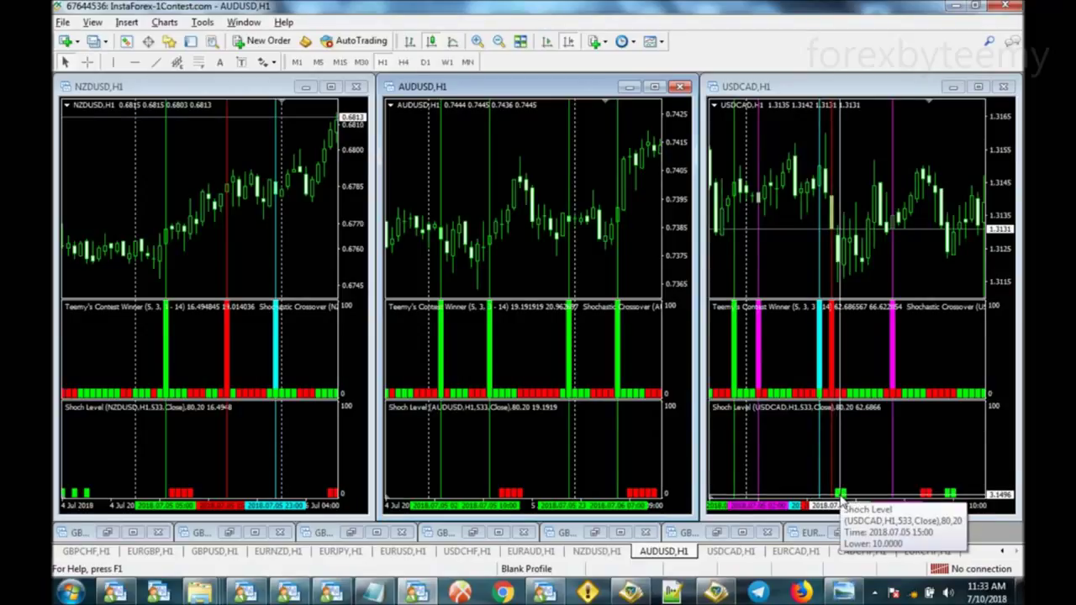
click(845, 271)
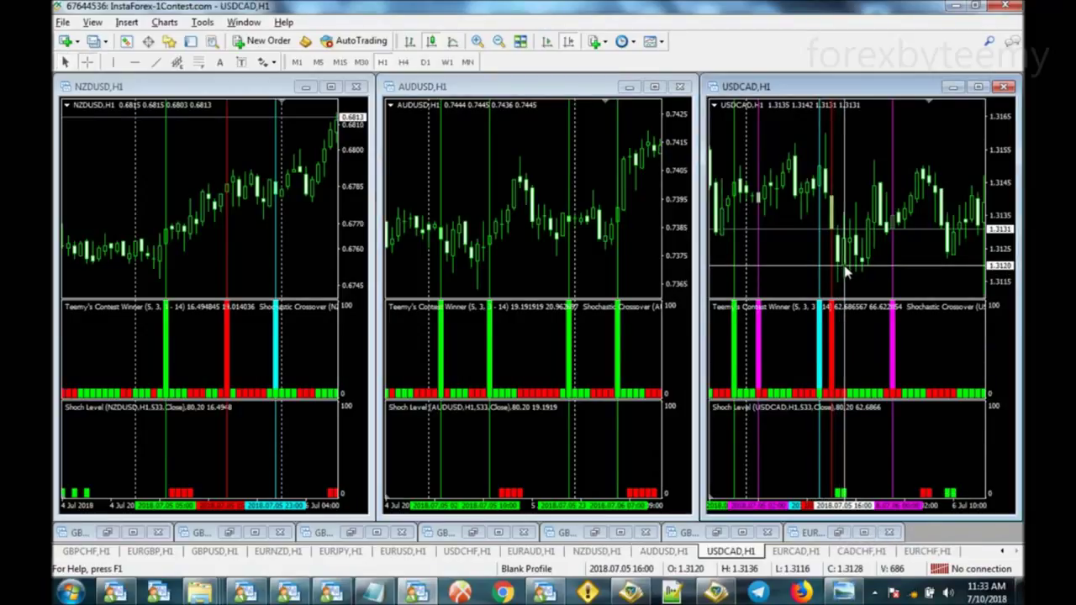
click(534, 460)
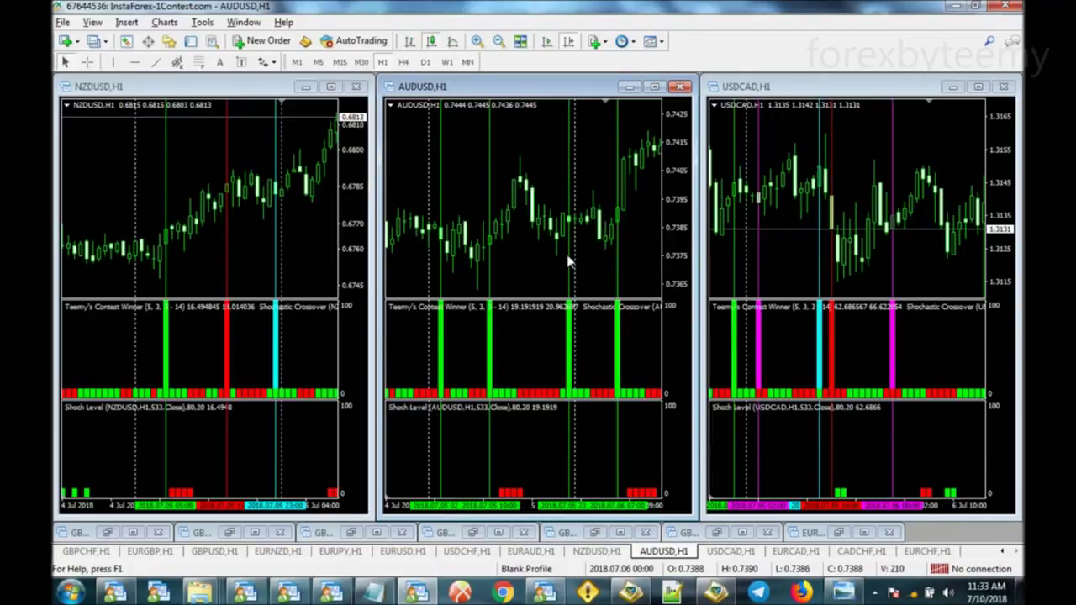
mouse_move(545, 270)
click(845, 265)
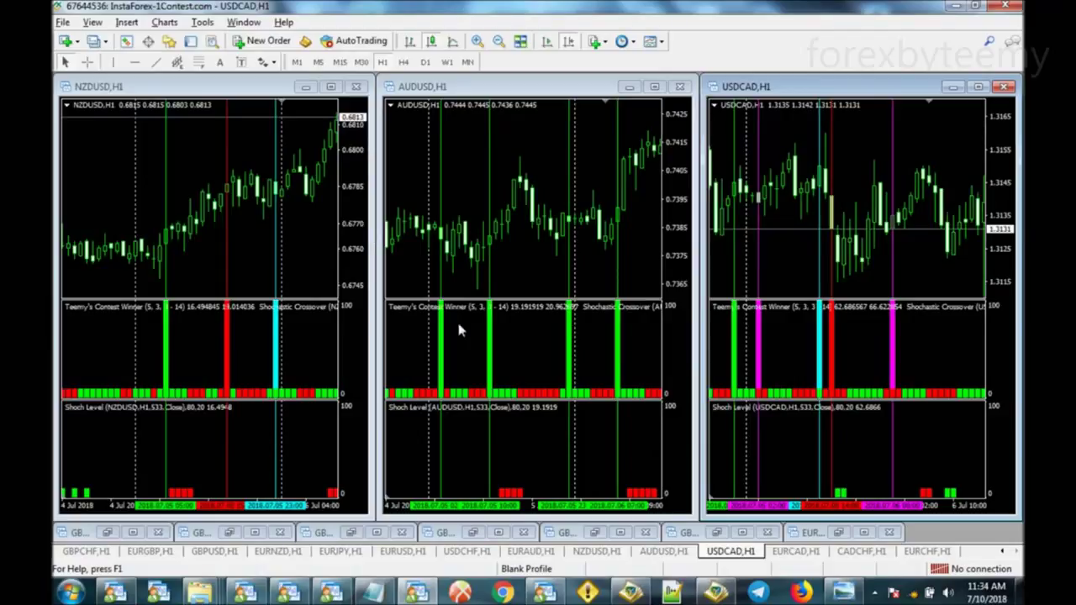
Examine the 5 July 10:00 green signal on AUDUSD together with the stochastic crossover and level blocks that follow it.
click(513, 270)
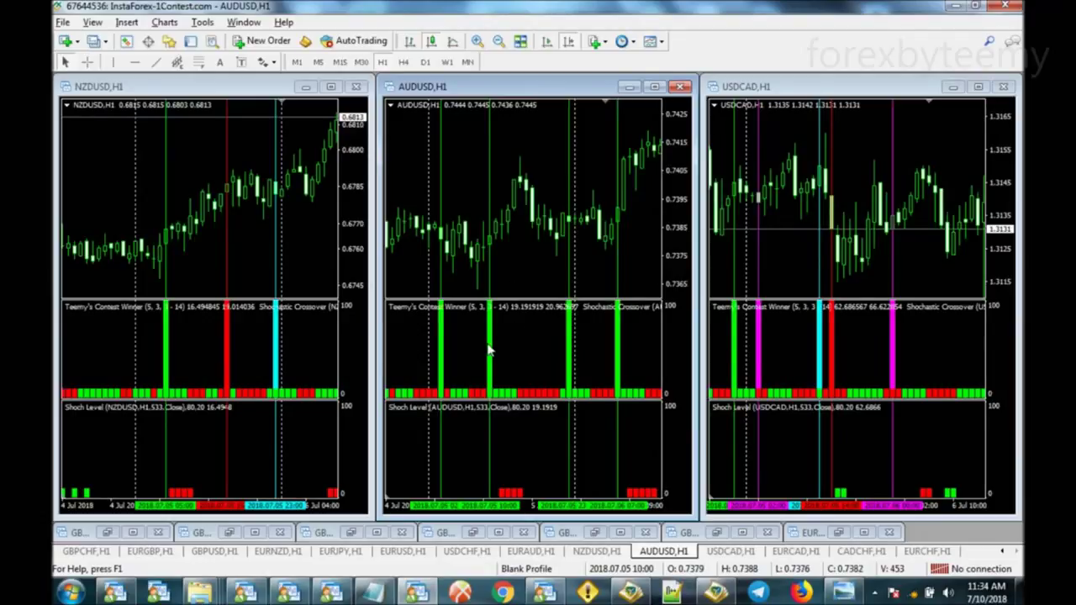
mouse_move(494, 346)
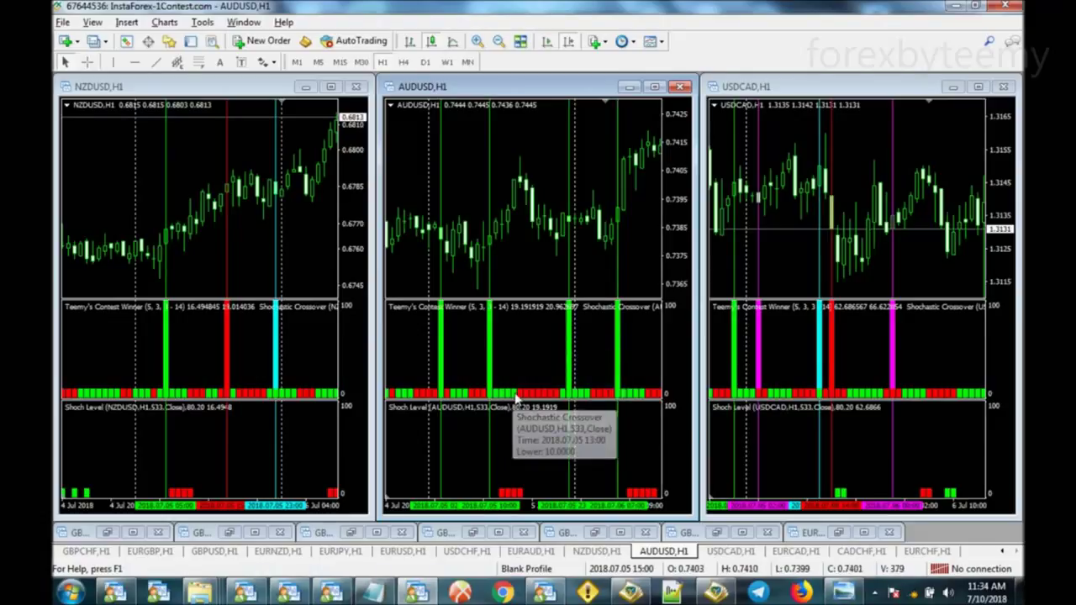
mouse_move(507, 392)
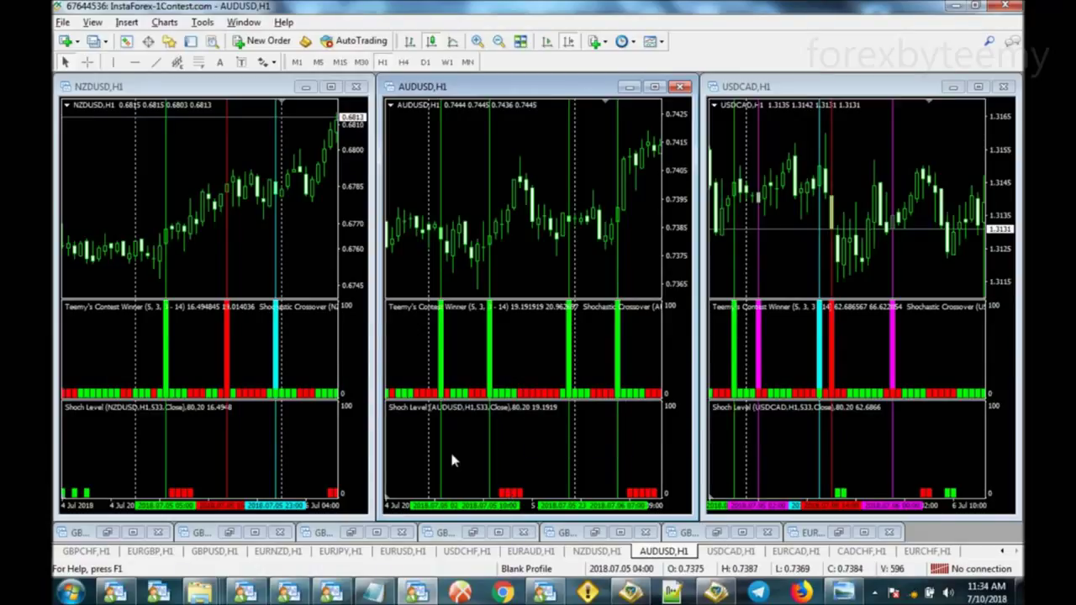
mouse_move(510, 496)
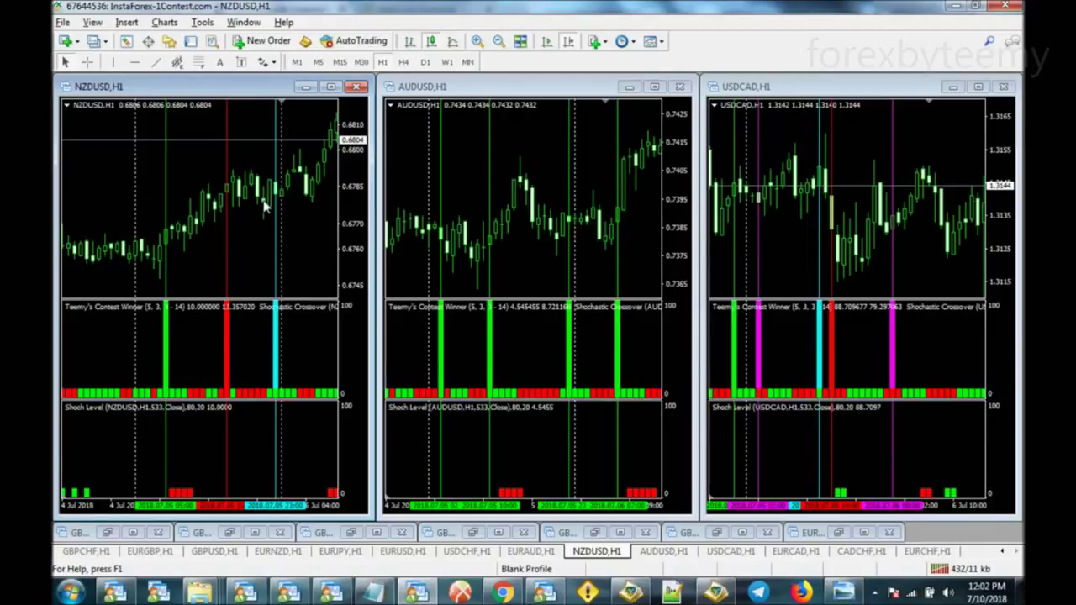
click(190, 42)
click(172, 44)
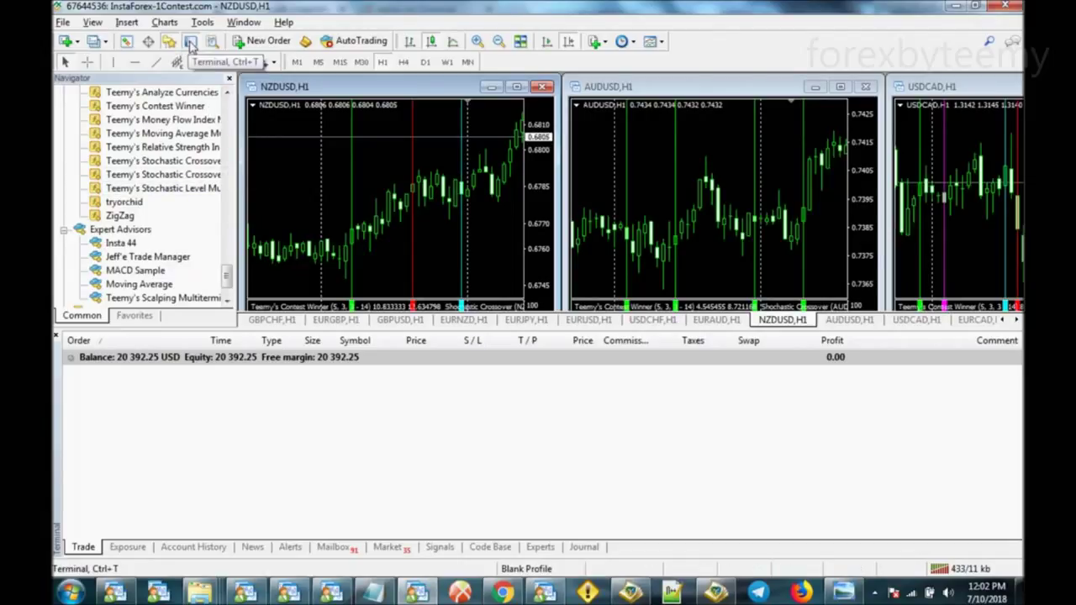
click(175, 47)
click(190, 41)
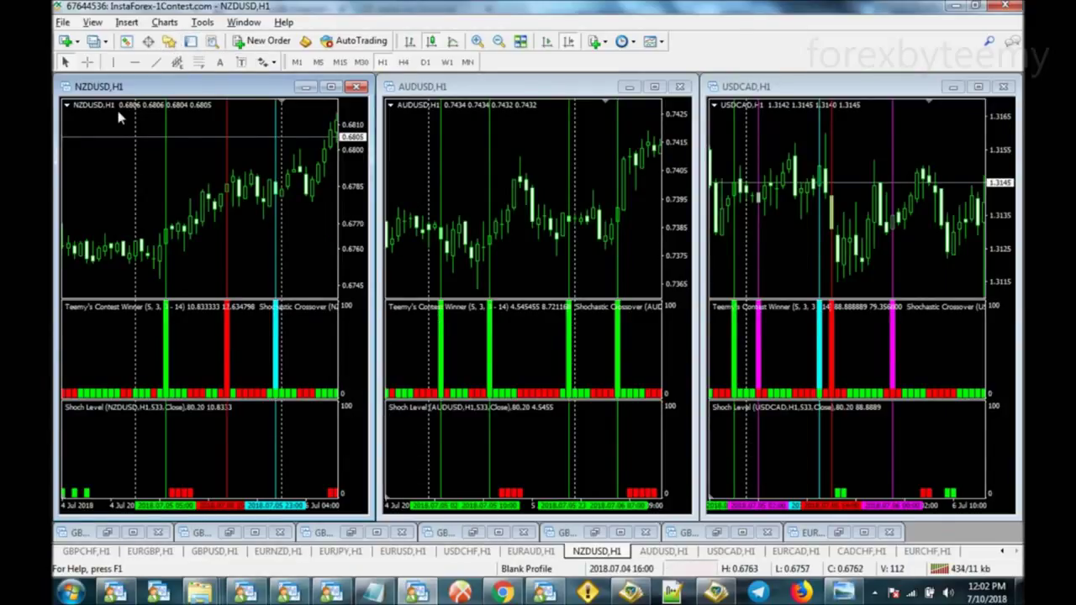
Show the Terminal with the trade balance and the Navigator with the custom indicators.
click(191, 41)
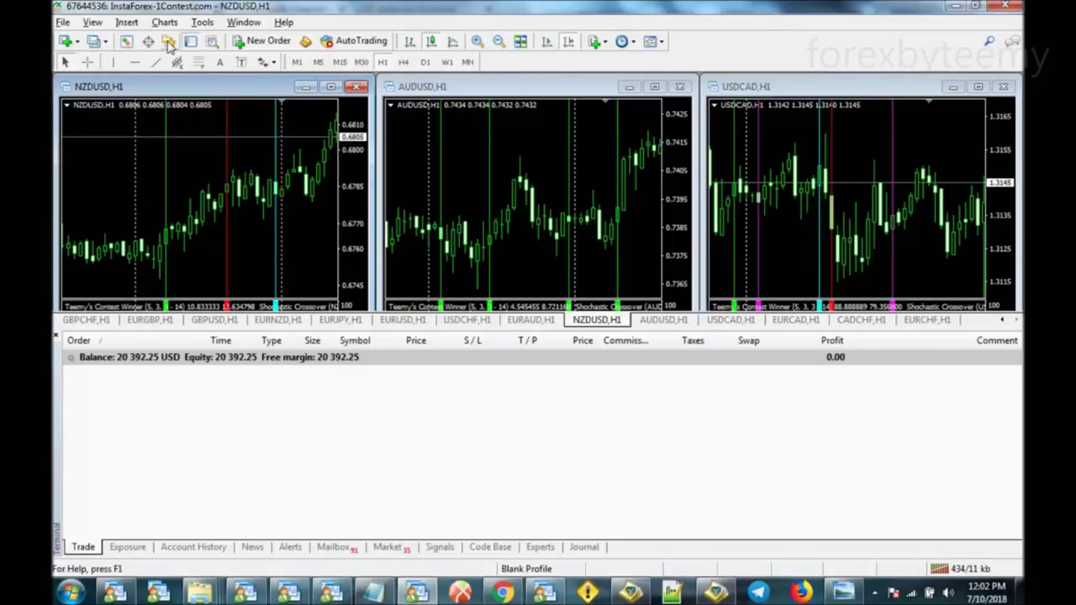
click(169, 41)
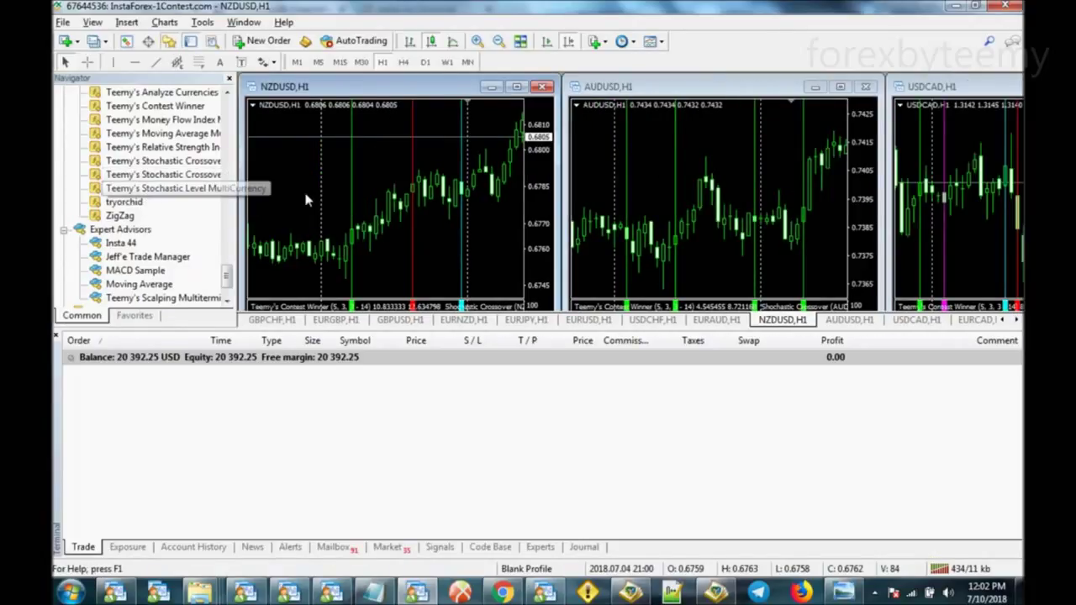
Switch to Chrome and look over the Forex By Teemy Facebook page with its full list of page sections expanded.
click(501, 593)
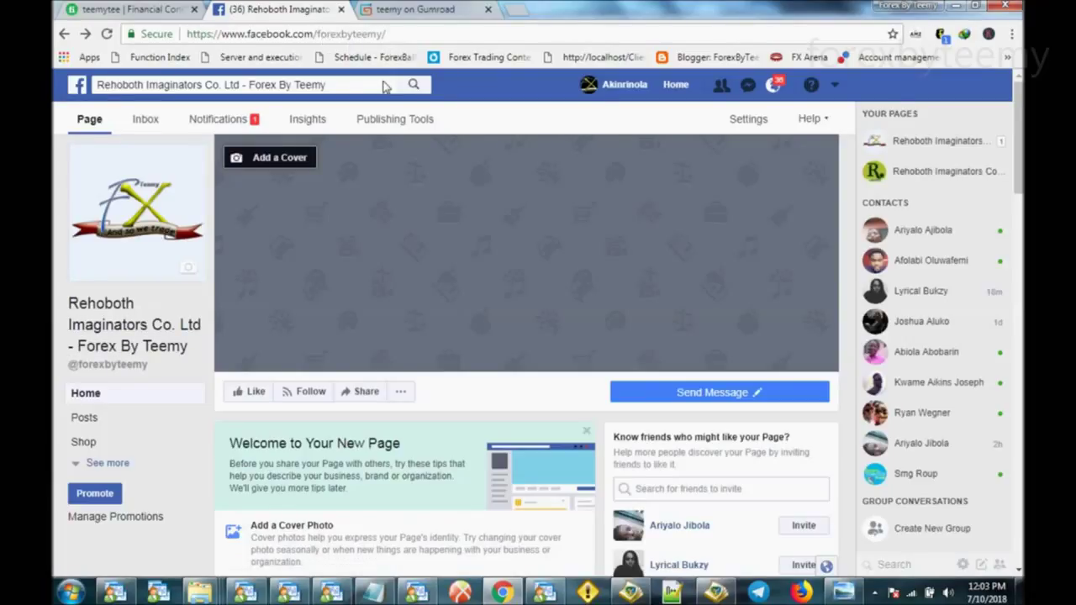
scroll(395, 240, down, 3)
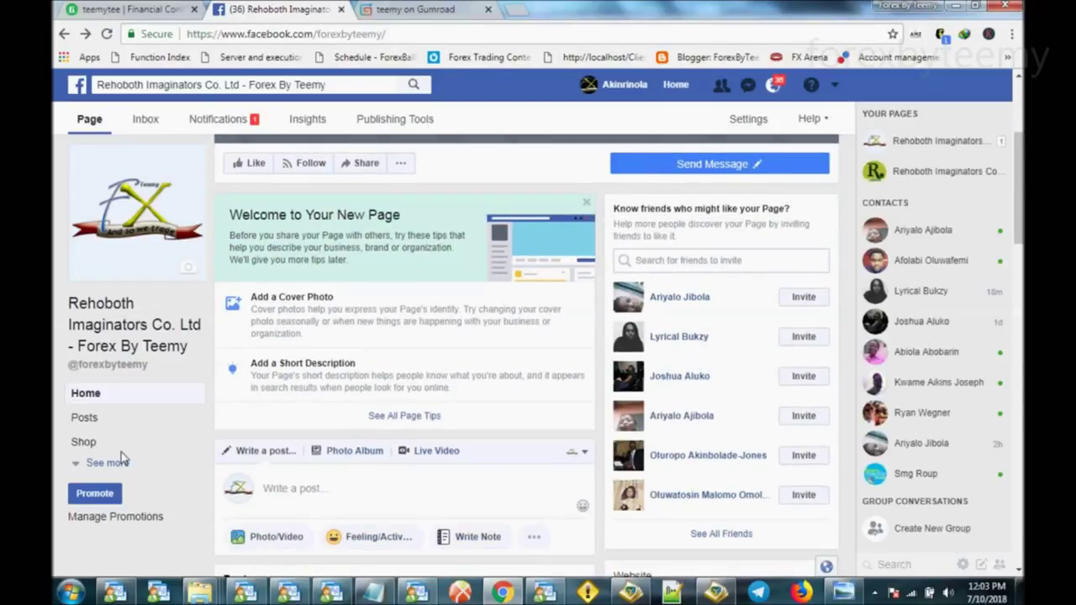
click(120, 461)
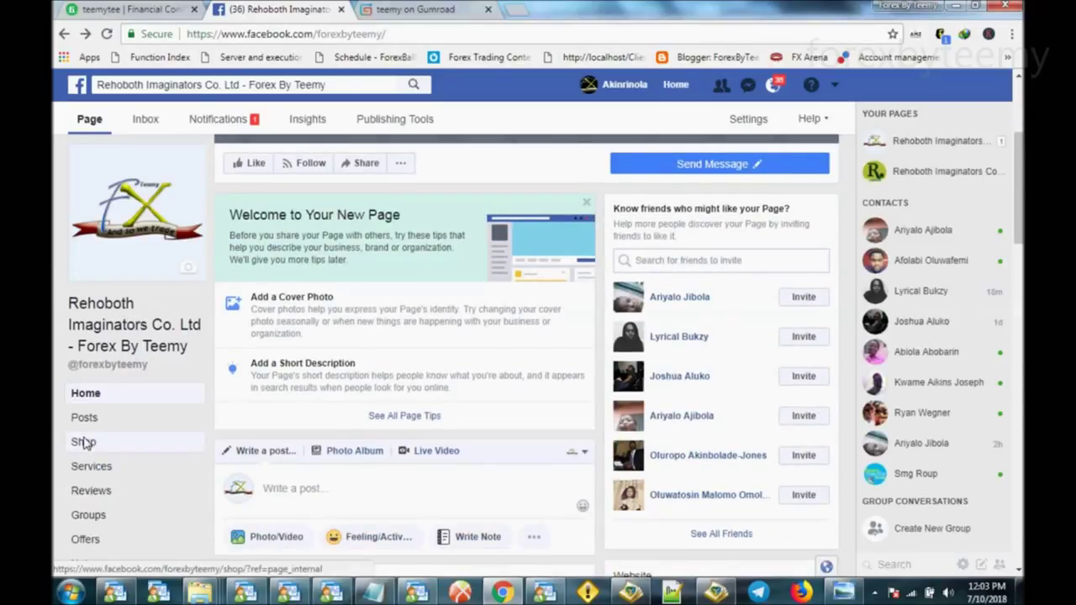
scroll(380, 382, down, 2)
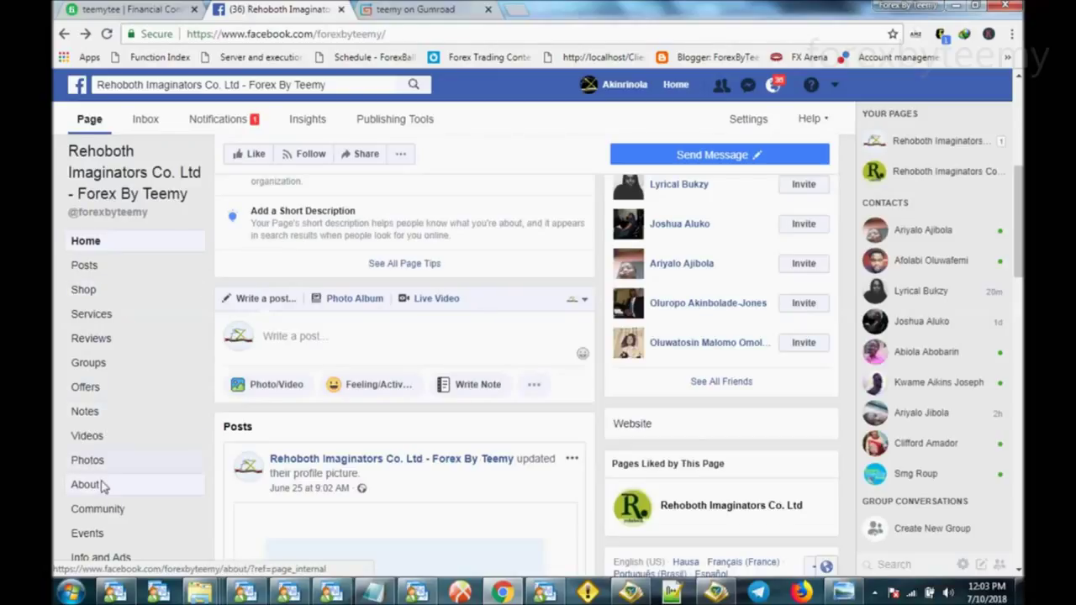
scroll(169, 395, down, 1)
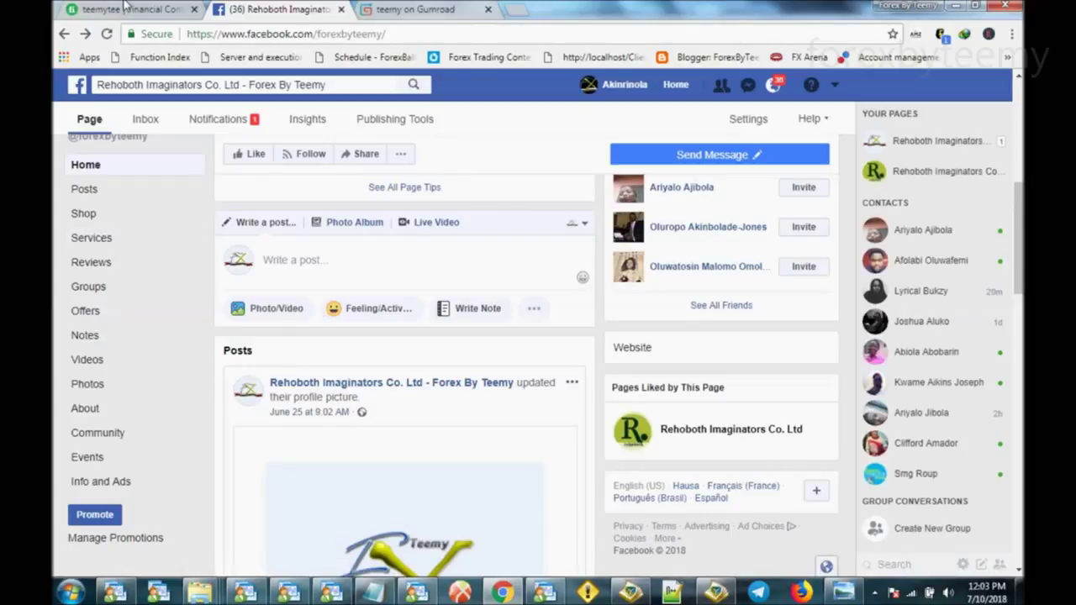
Look over the trader's Gumroad profile and Fiverr gigs, and return to the Forex By Teemy Facebook page.
click(409, 9)
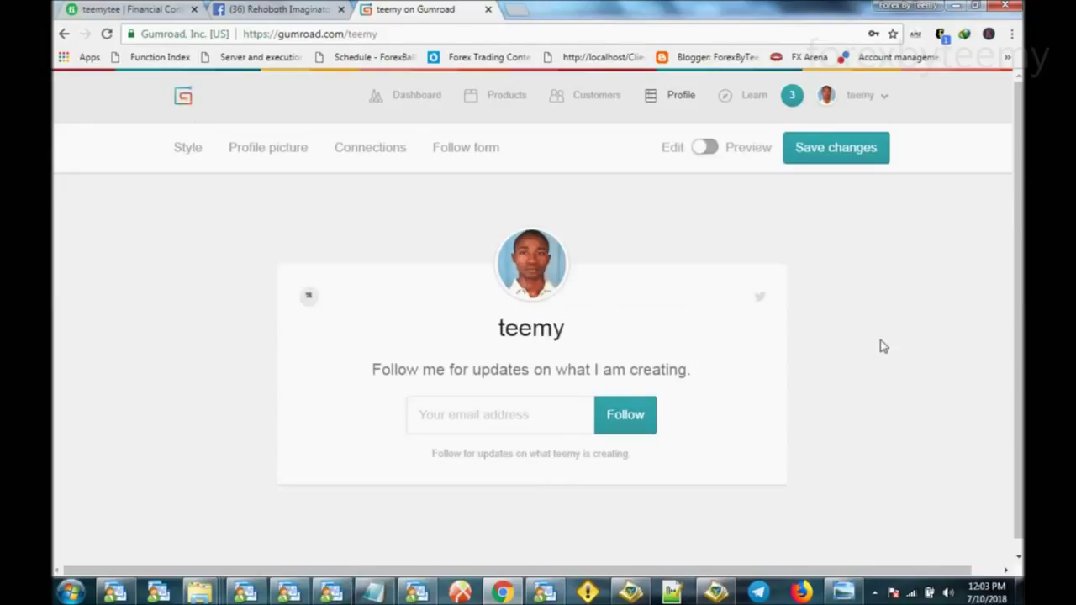
click(153, 8)
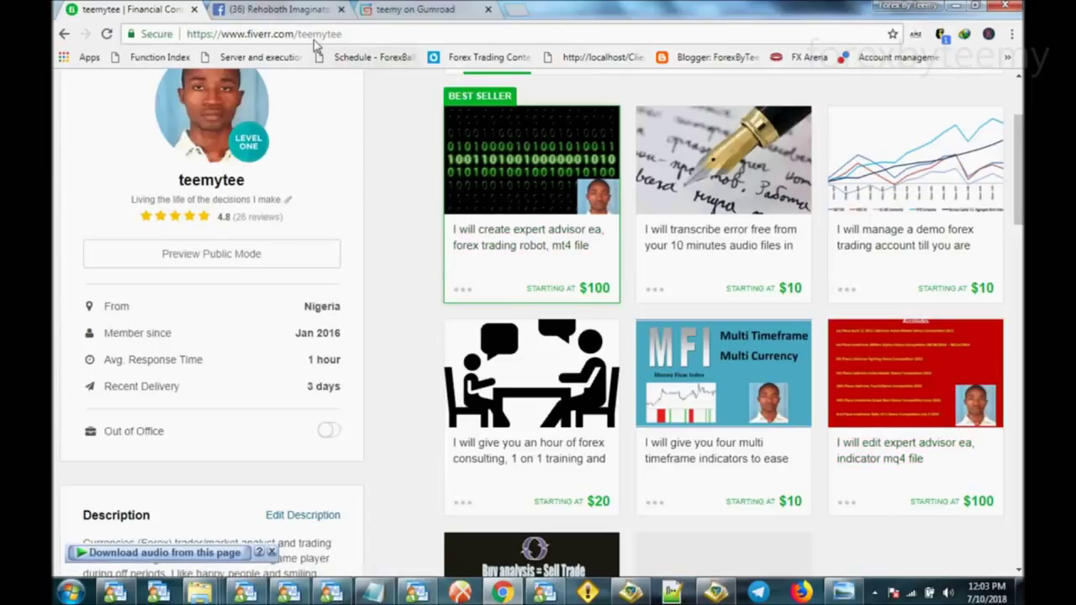
click(405, 10)
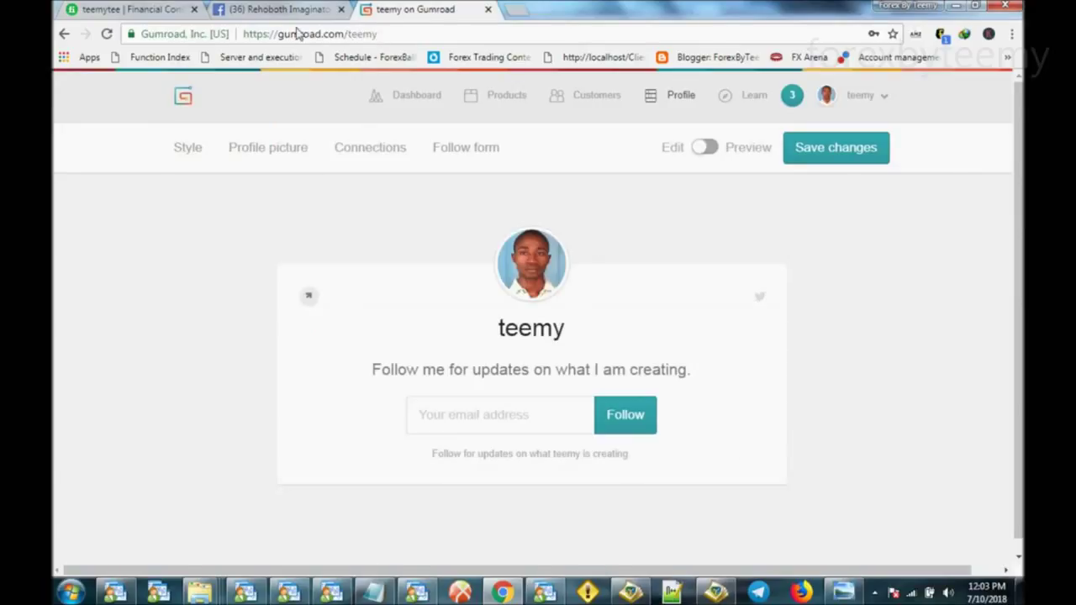
key(ctrl+shift+Tab)
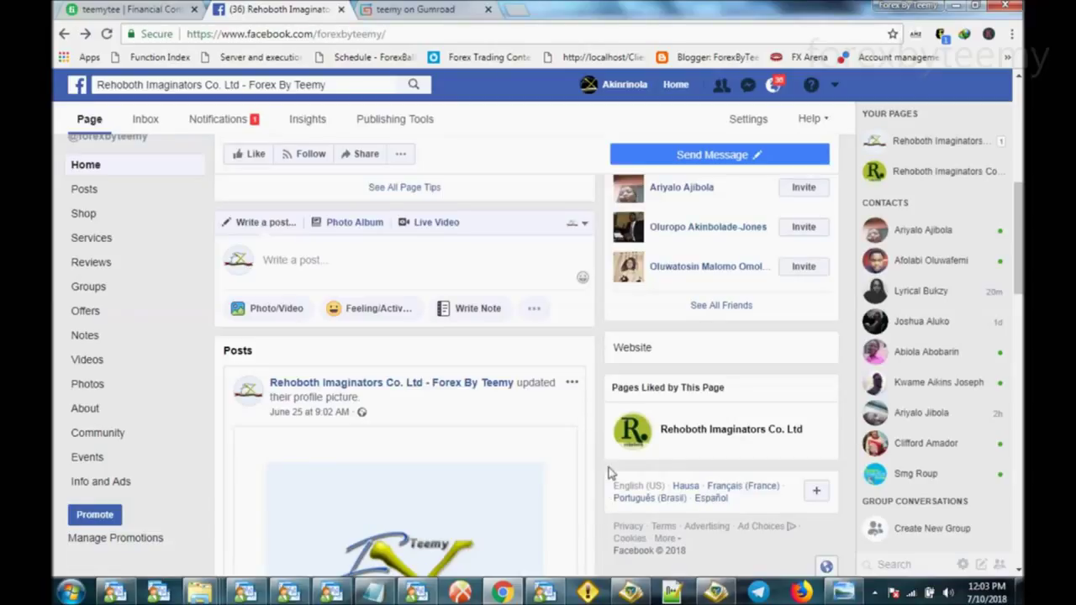
Switch to Windows Photo Viewer and browse the trading contests book covers, banners and Contest Winner Indicator artwork.
click(843, 593)
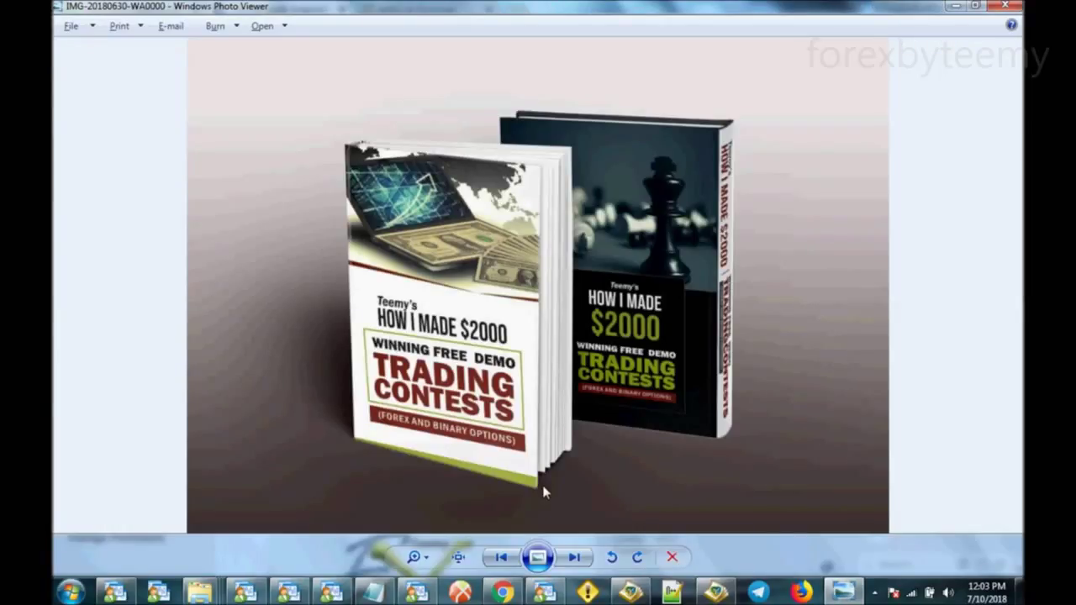
click(573, 557)
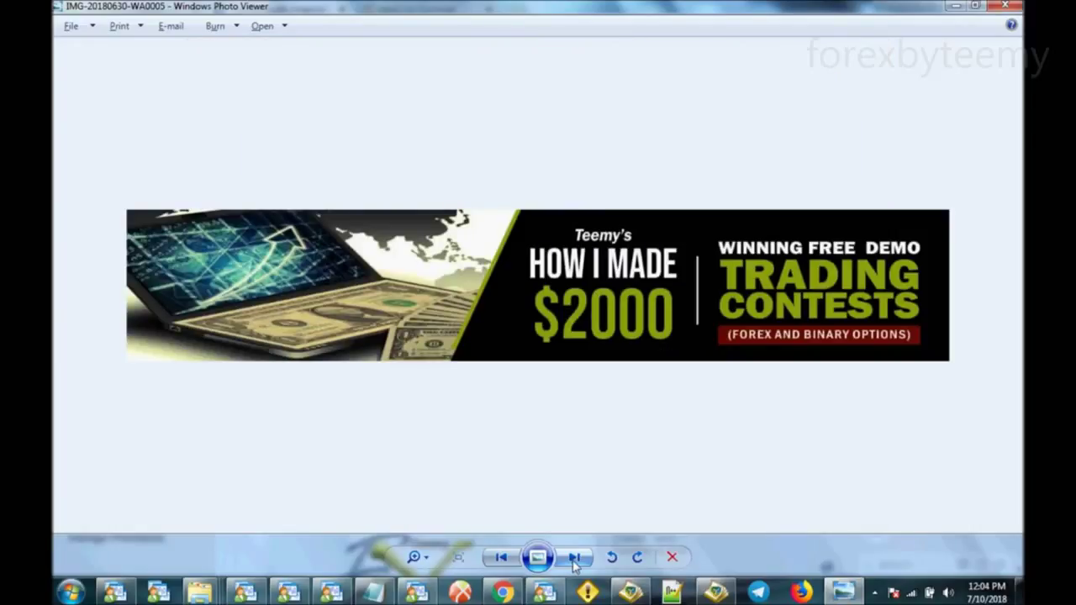
click(574, 559)
click(574, 559)
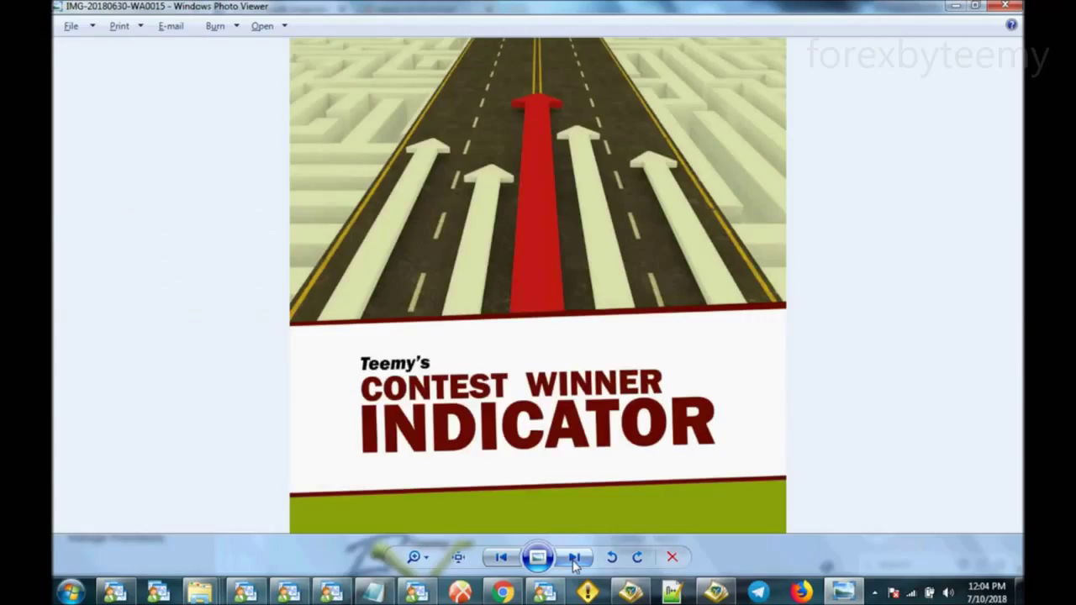
click(575, 560)
click(575, 560)
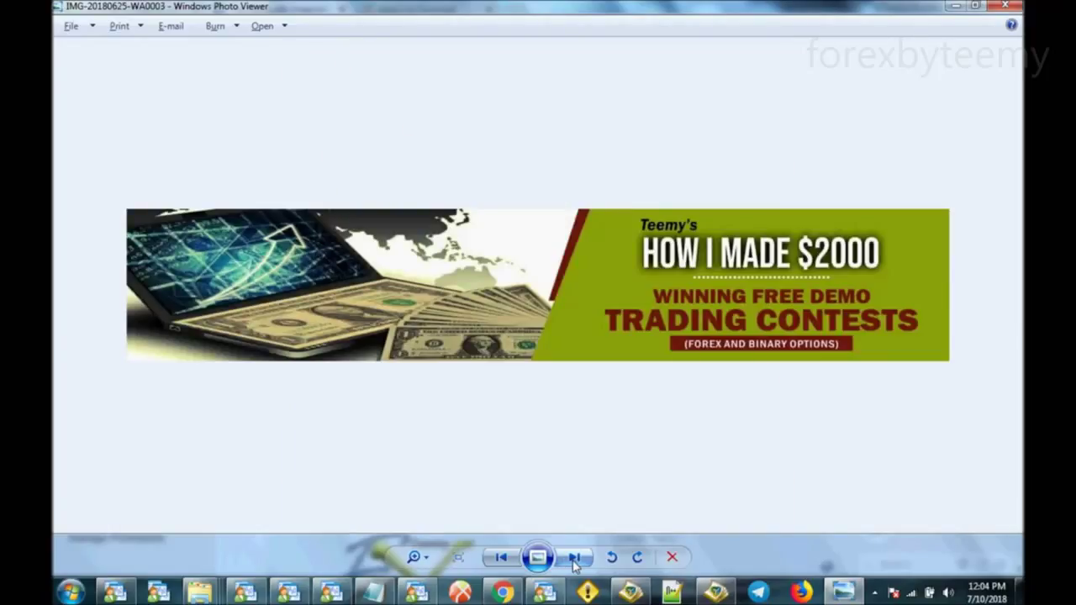
click(575, 560)
click(575, 560)
click(575, 559)
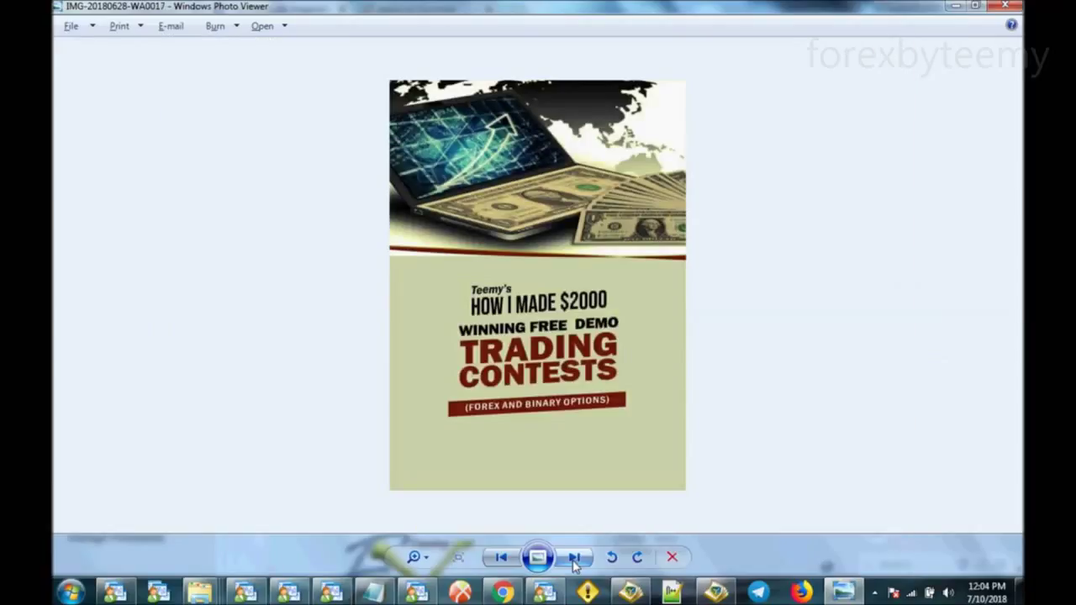
click(575, 559)
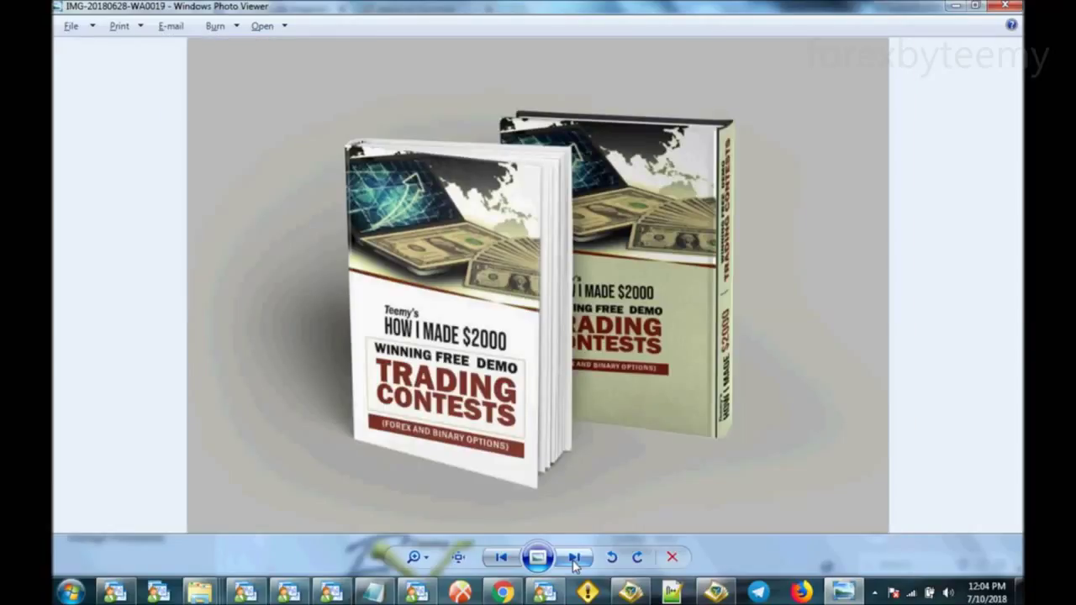
Browse the remaining trading contests book cover and banner images.
click(575, 559)
click(575, 560)
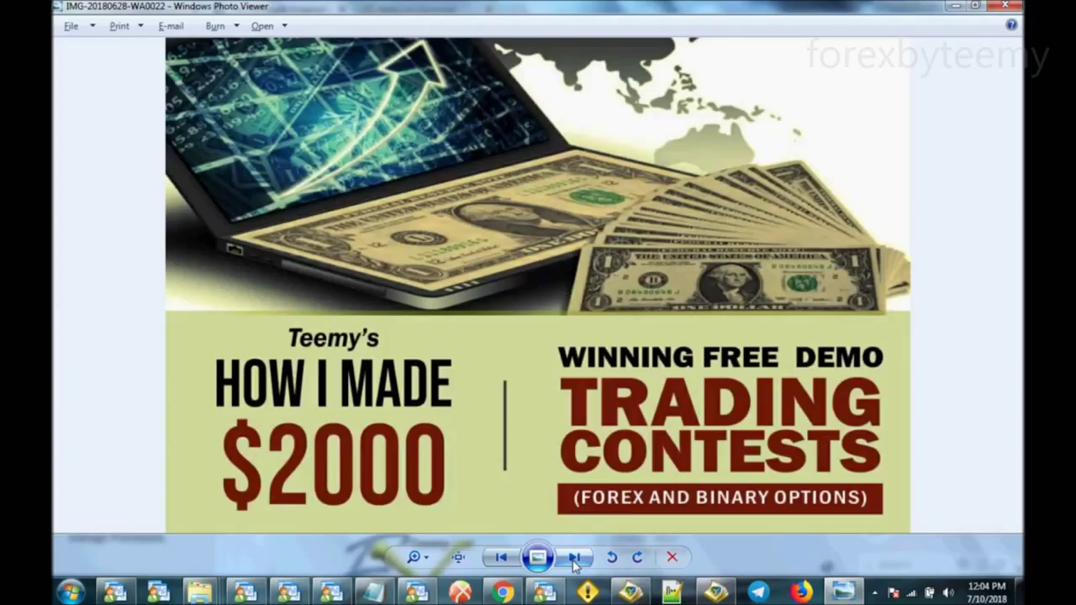
click(575, 559)
click(575, 560)
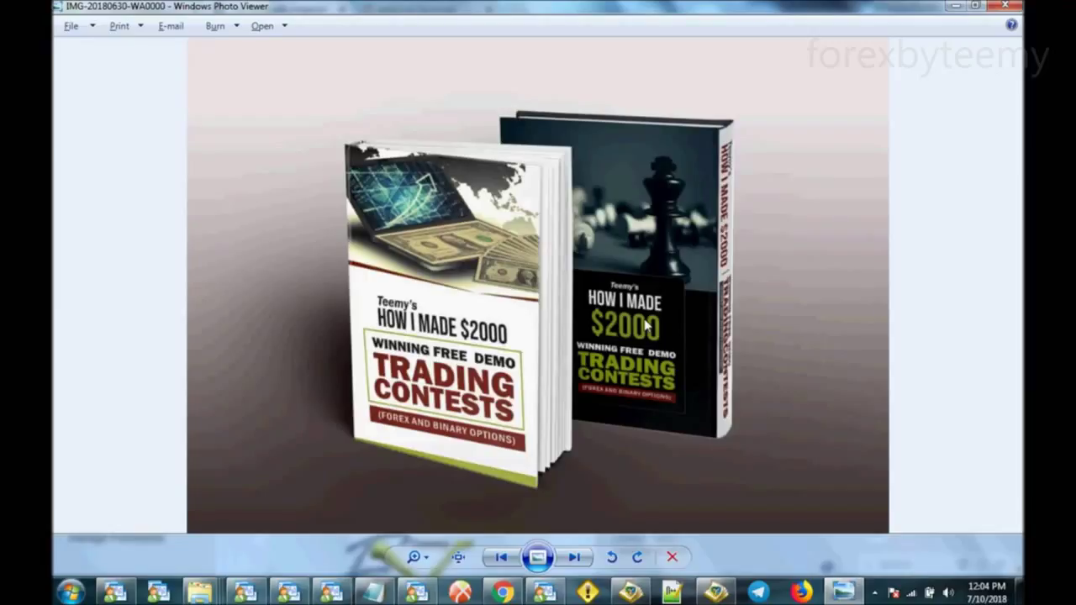
Switch to MetaTrader 4 and bring up the USDCHF H1 chart maximized.
click(417, 593)
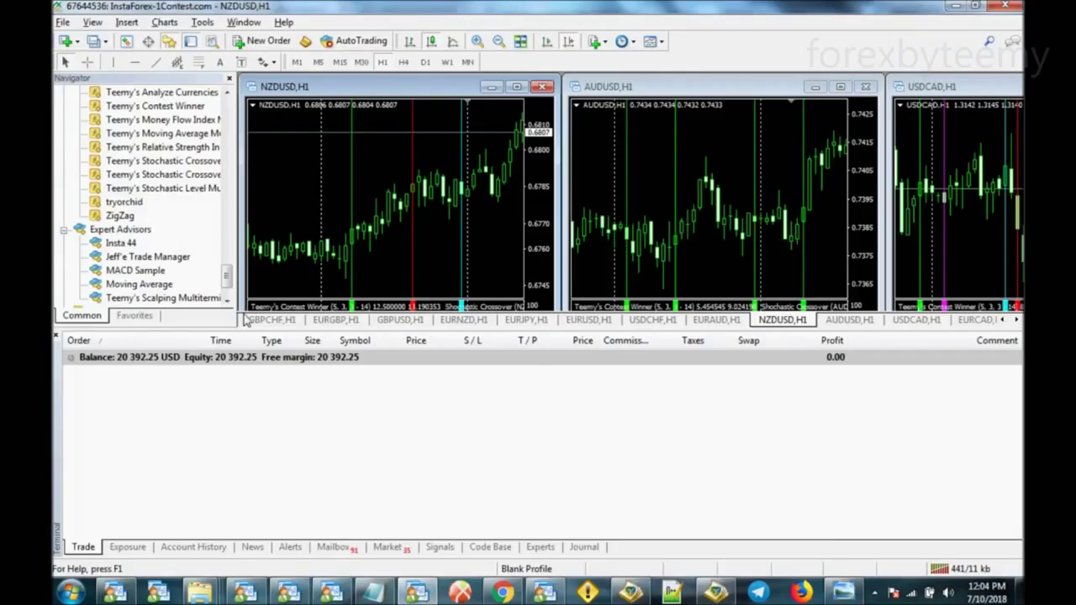
click(1016, 320)
click(1016, 320)
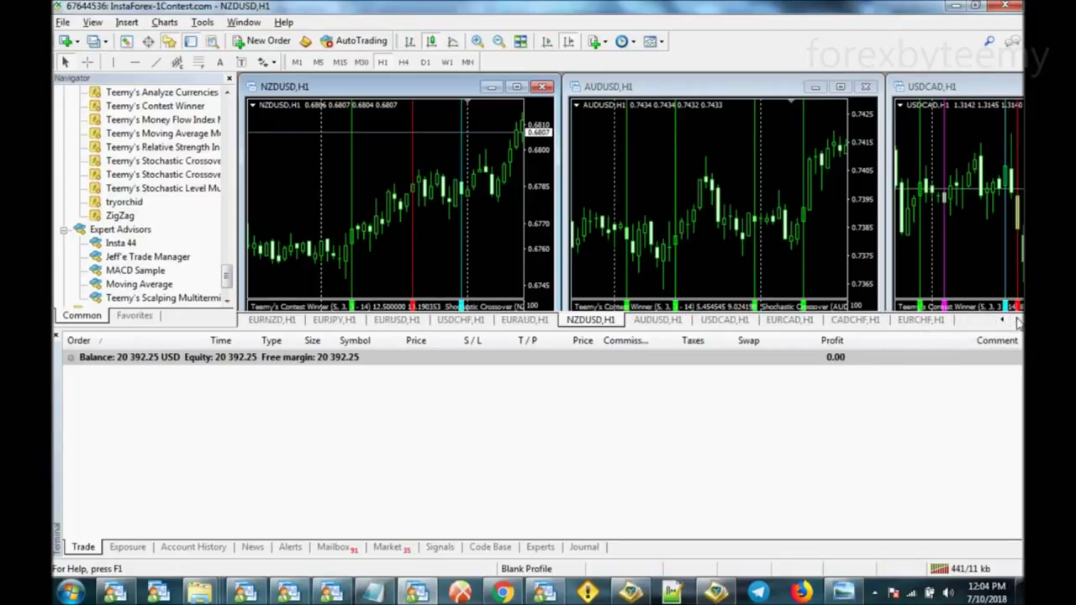
click(923, 320)
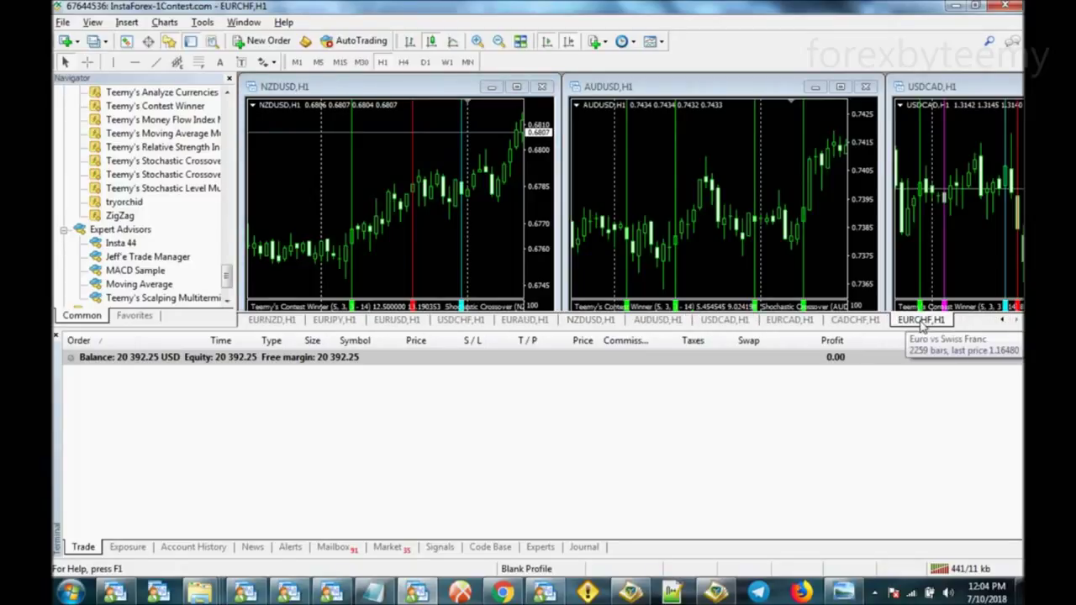
click(706, 321)
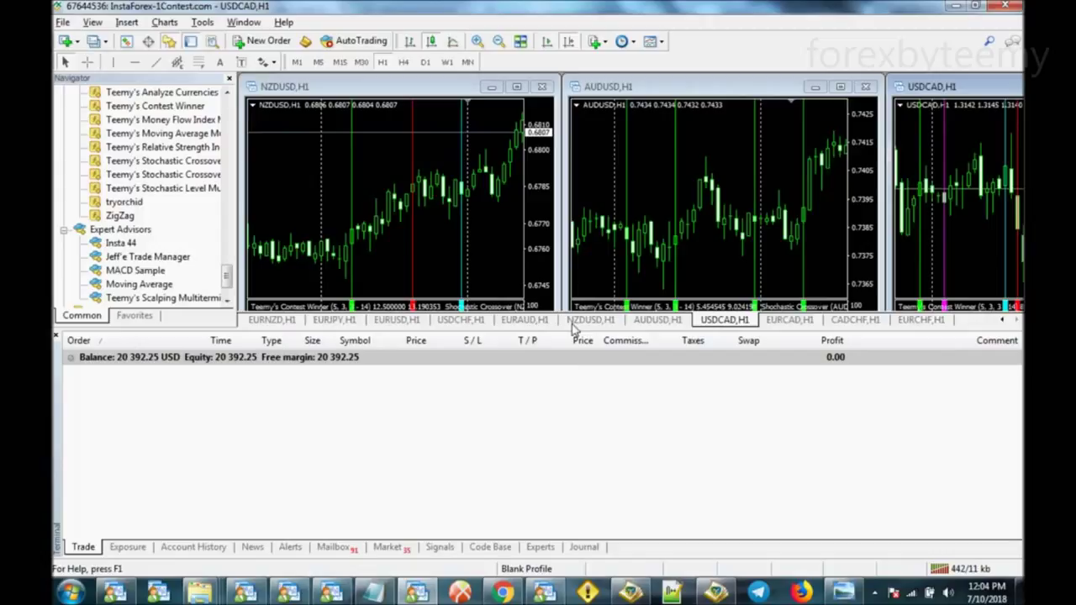
click(525, 321)
click(460, 322)
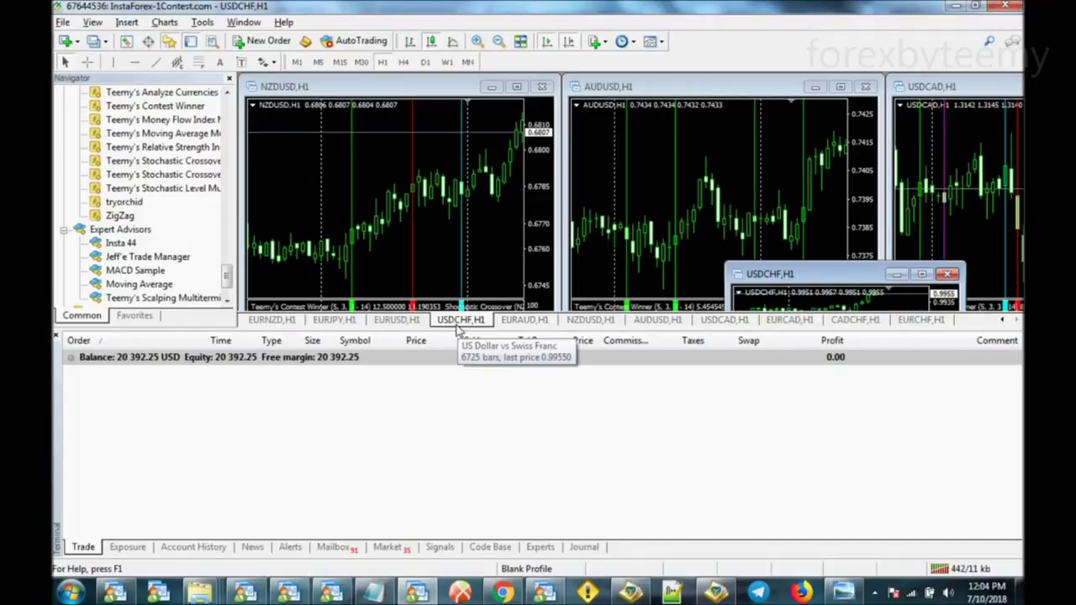
click(460, 321)
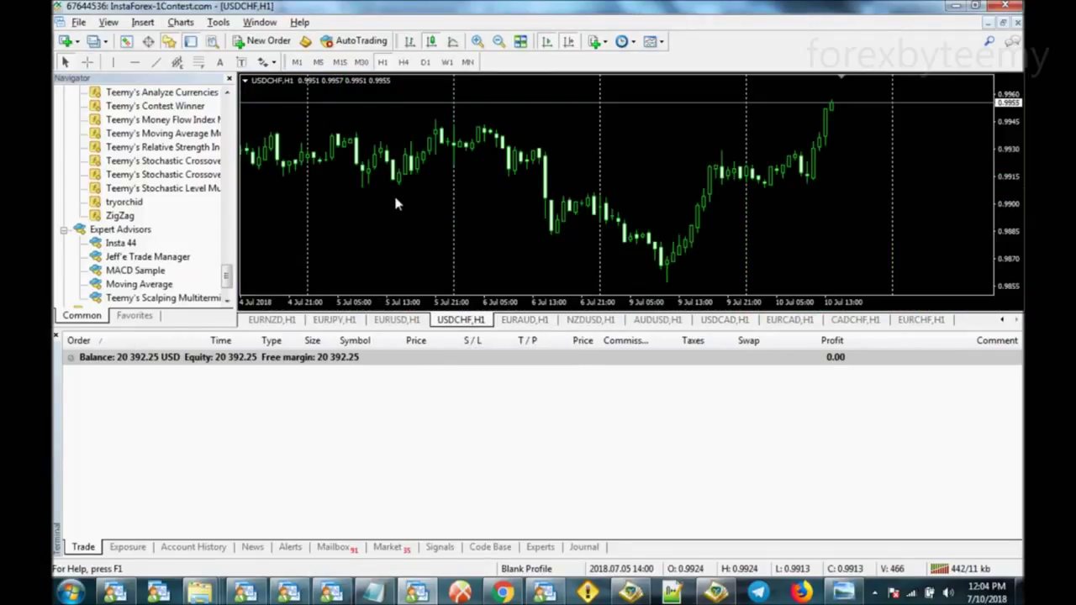
Attach the Teemy's Scalping Multiterminal expert advisor to the USDCHF H1 chart with live trading allowed.
click(190, 298)
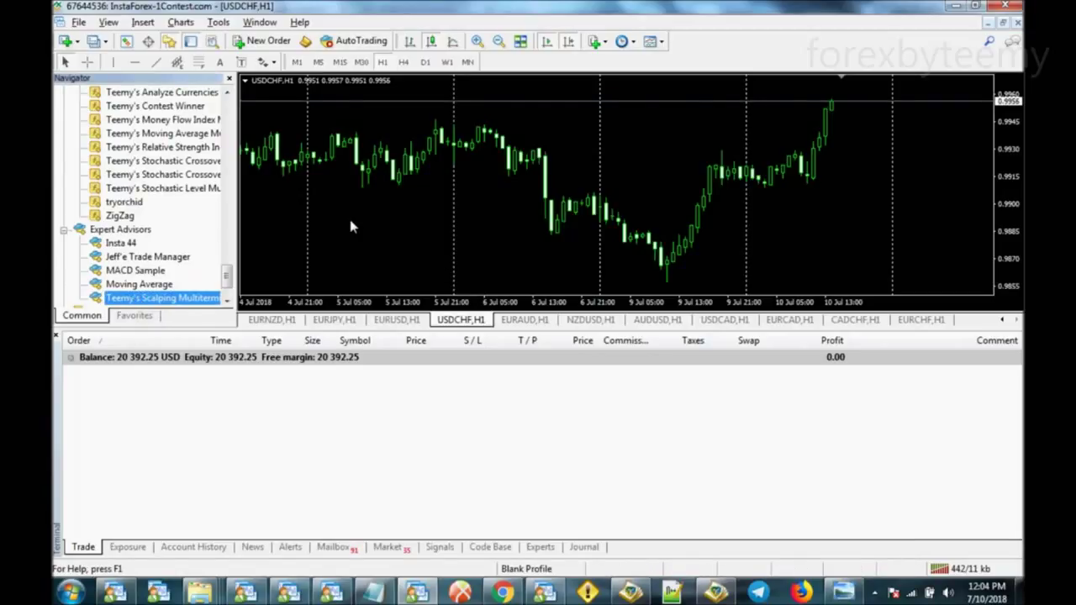
key(Return)
click(339, 117)
click(343, 243)
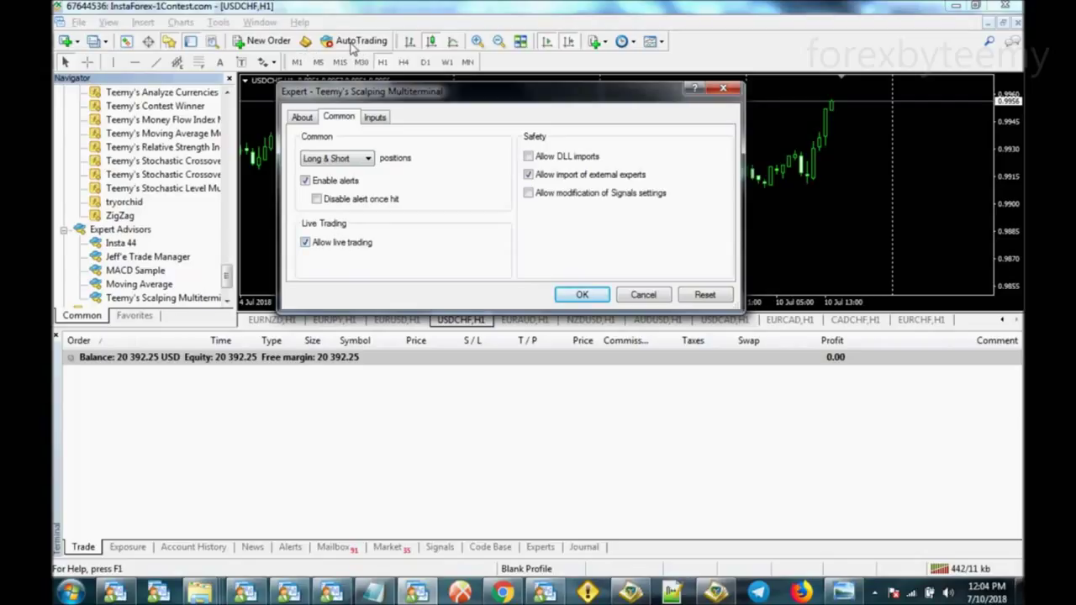
Set the expert's EnterSellTrade input to true, apply the settings and enable AutoTrading.
click(375, 118)
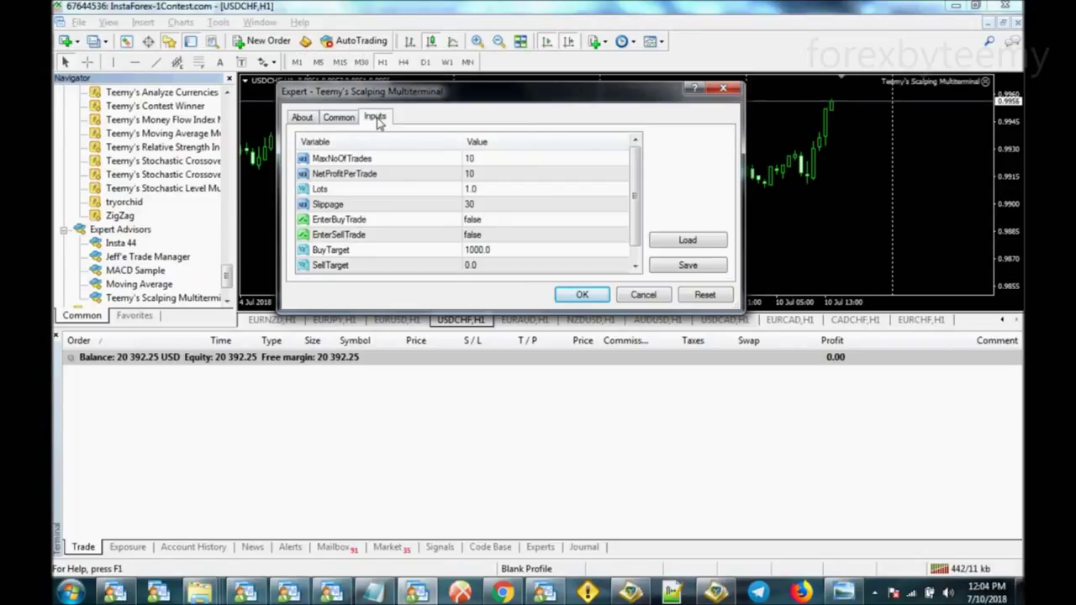
click(496, 159)
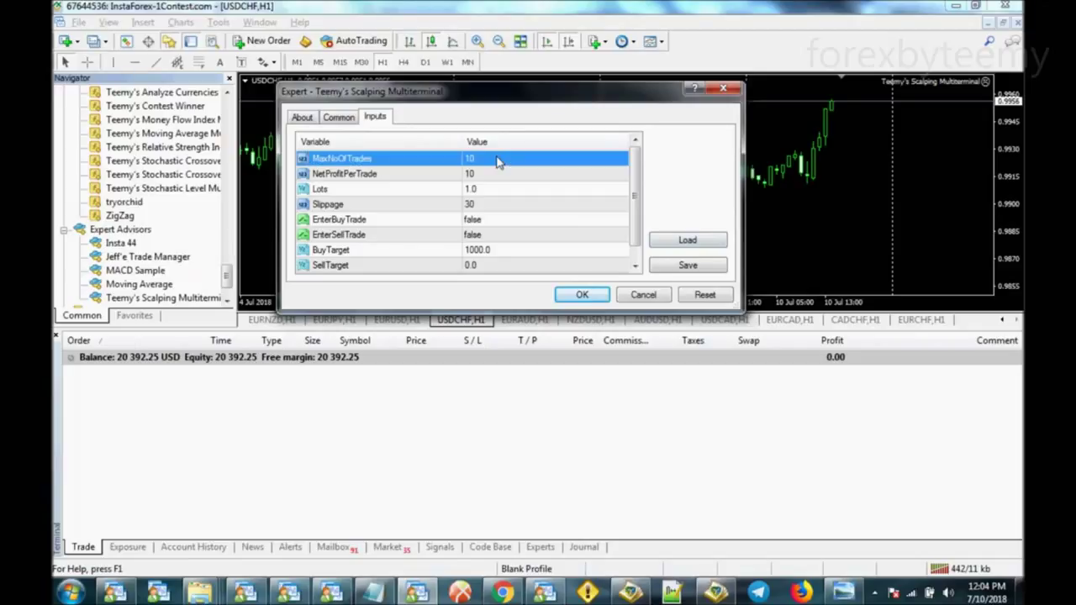
click(509, 219)
click(509, 231)
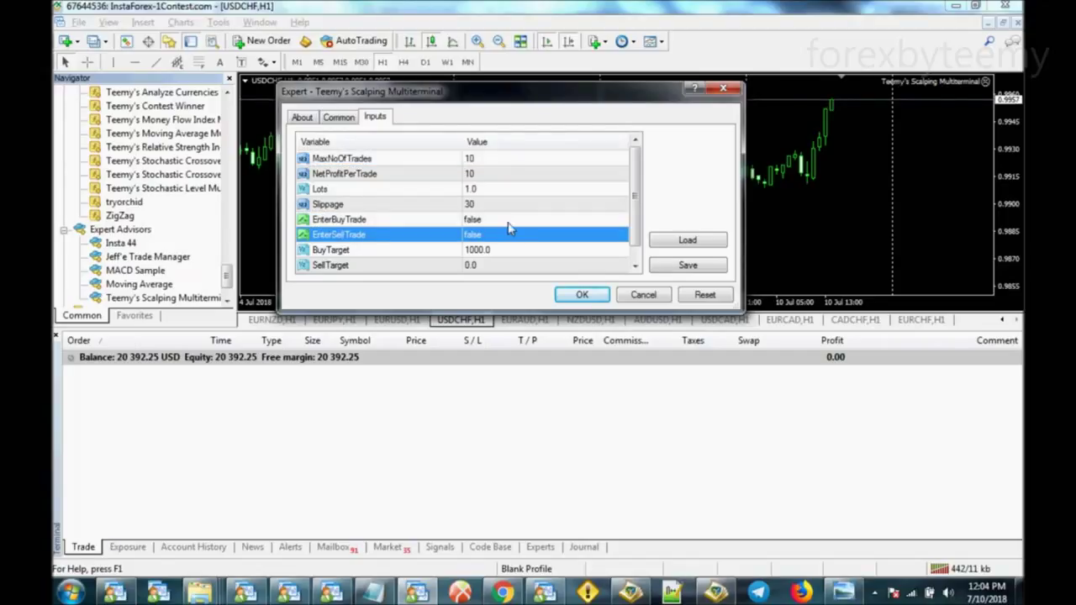
click(508, 219)
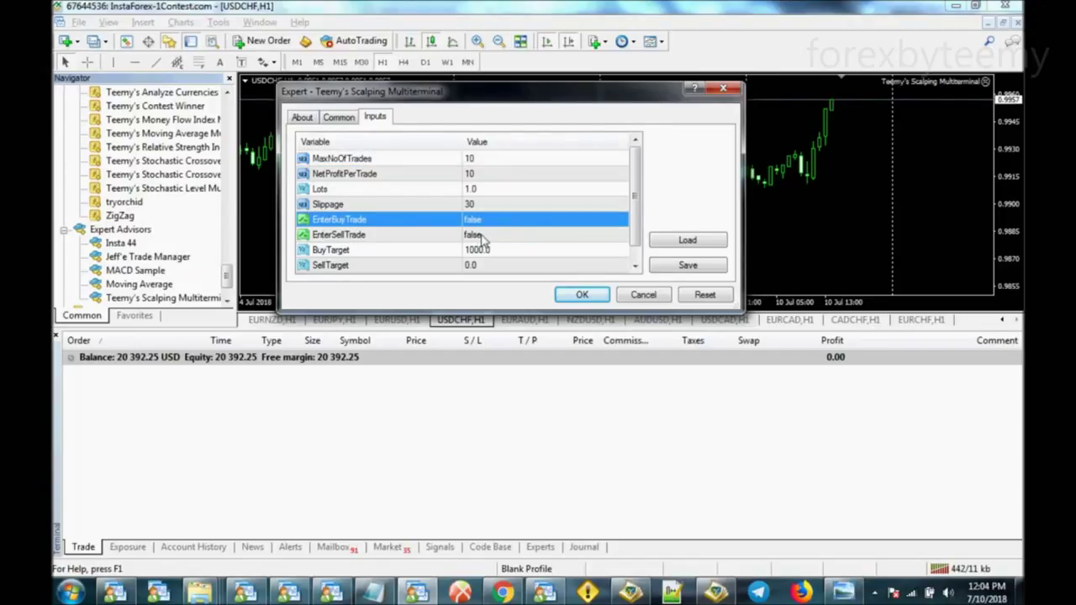
click(502, 220)
click(502, 220)
click(496, 218)
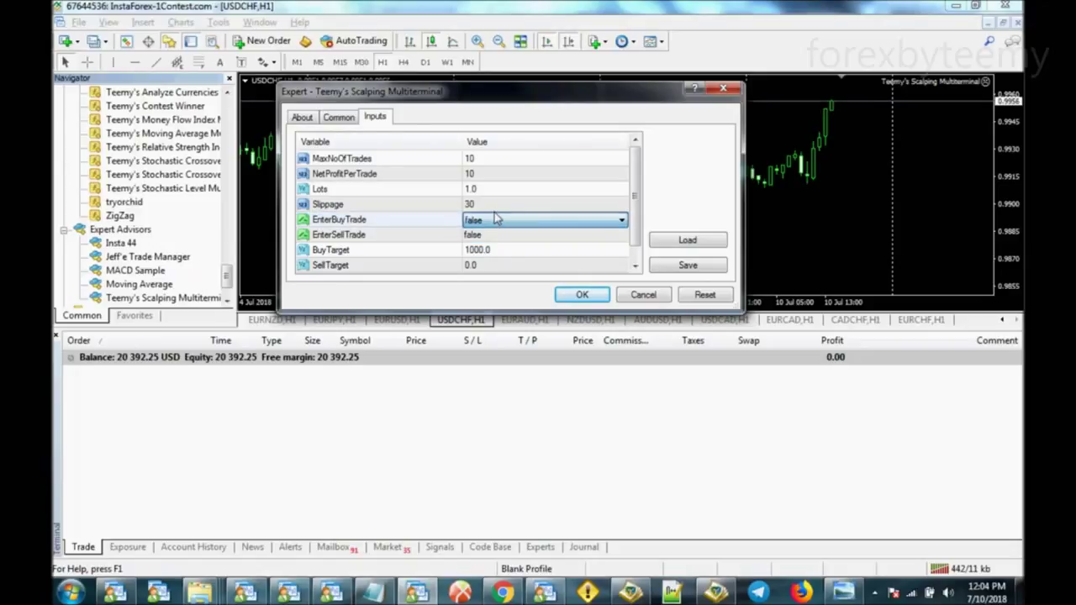
click(497, 236)
click(500, 236)
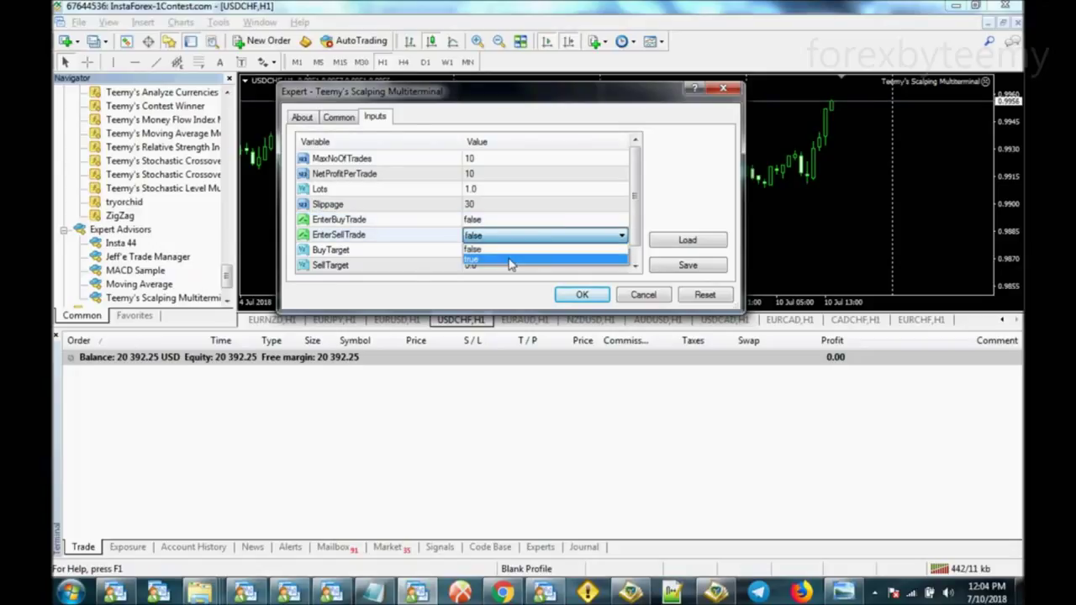
click(509, 262)
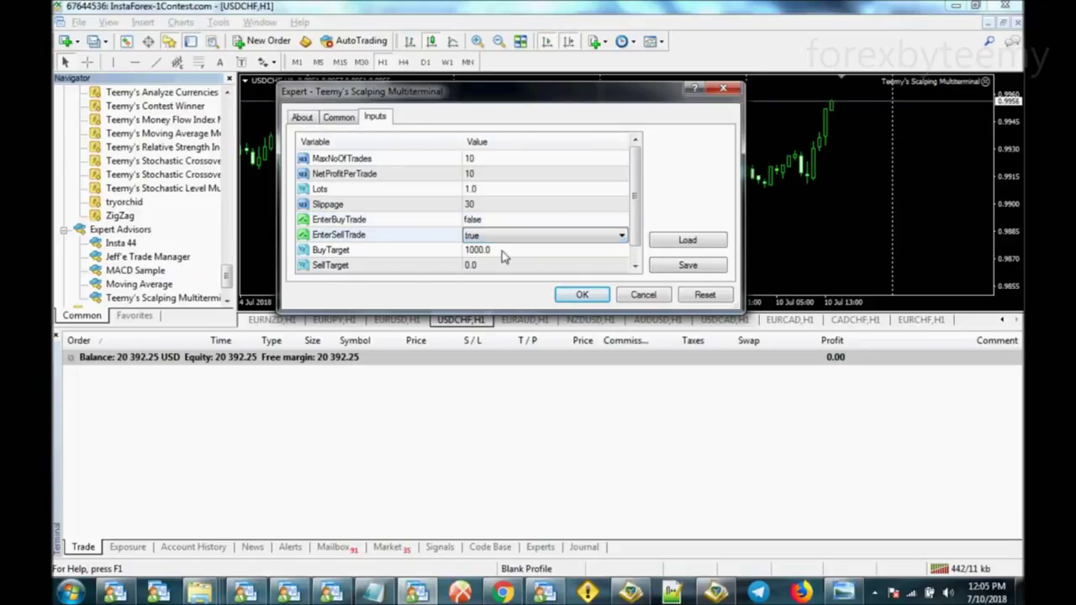
click(583, 293)
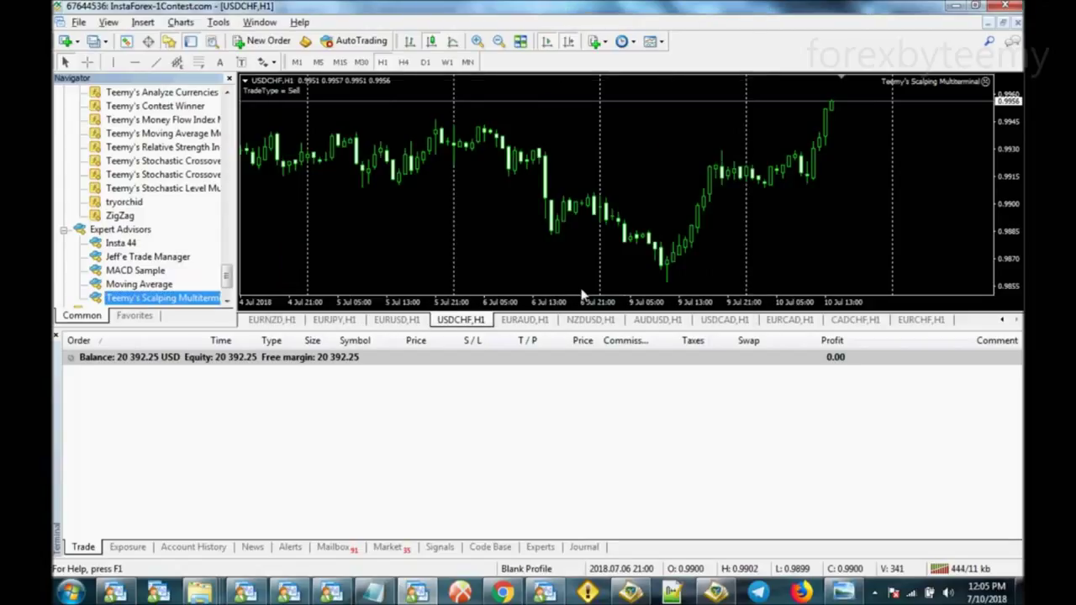
click(362, 42)
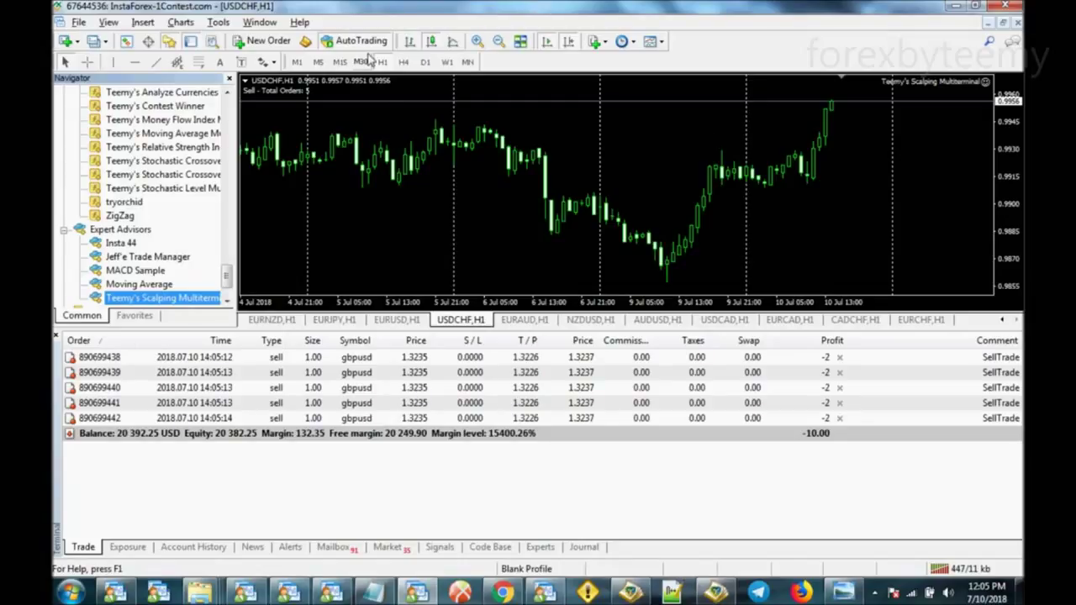
Show the GBPUSD H1 chart to examine the open sell orders and their take-profit levels.
click(1002, 320)
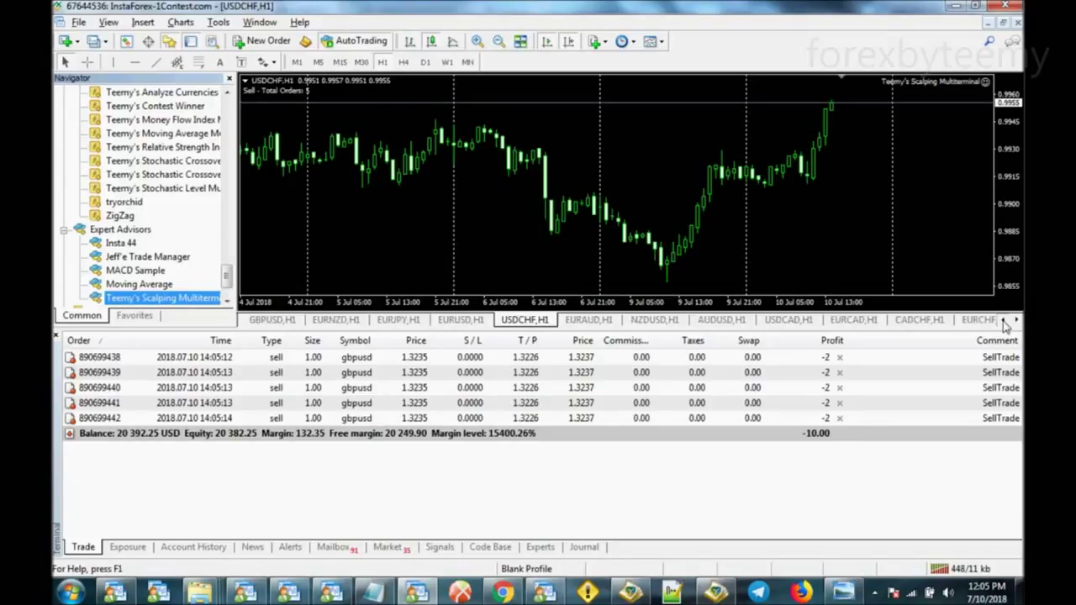
click(1003, 321)
click(1005, 322)
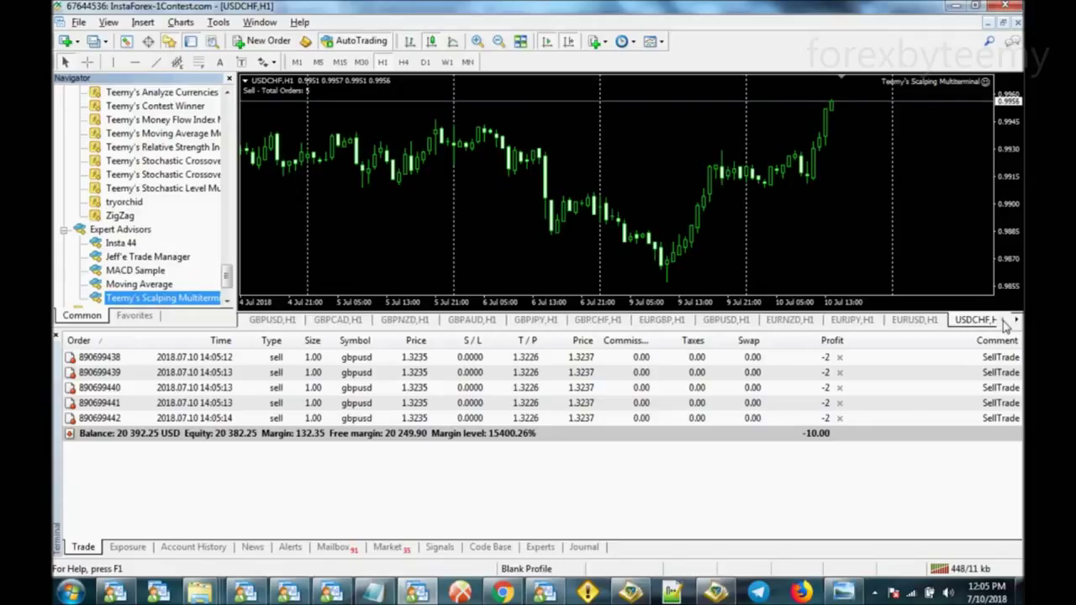
click(272, 321)
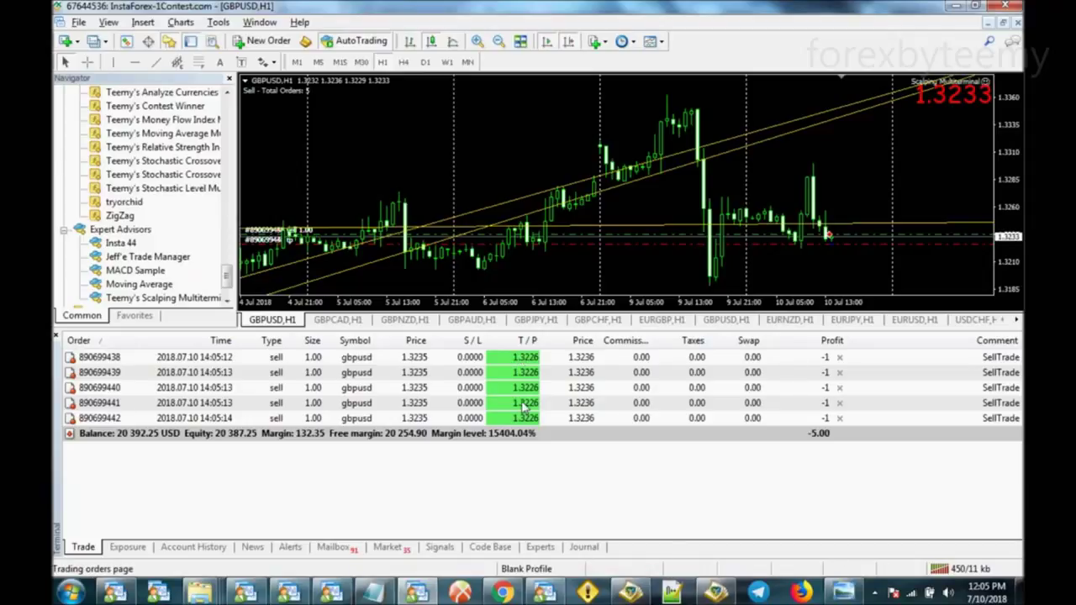
Modify the first GBPUSD sell order's take profit to 1.3225 and compare it with the other orders.
click(416, 360)
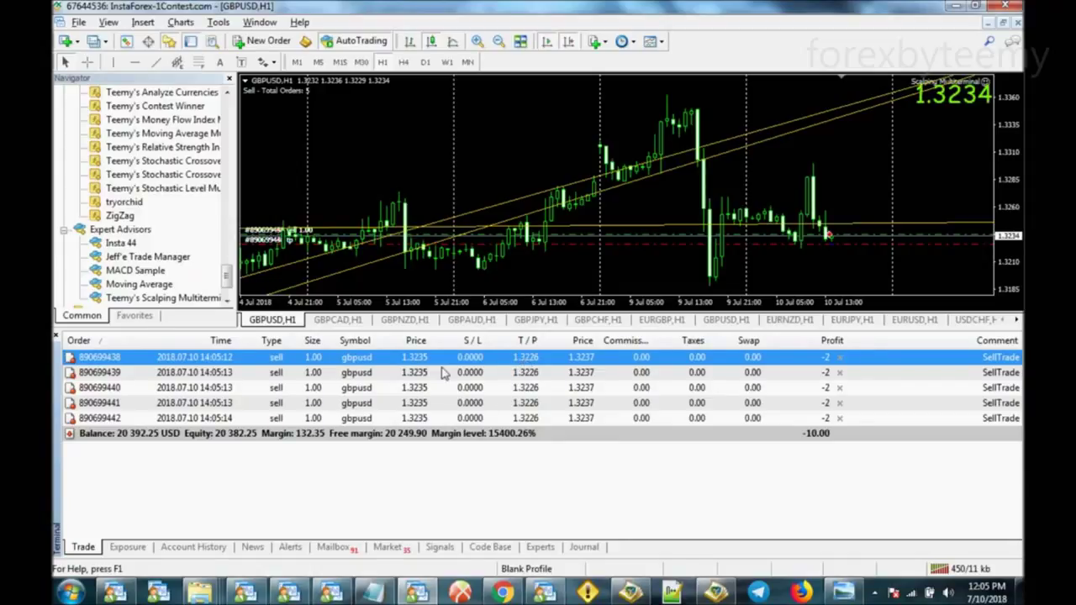
double_click(560, 357)
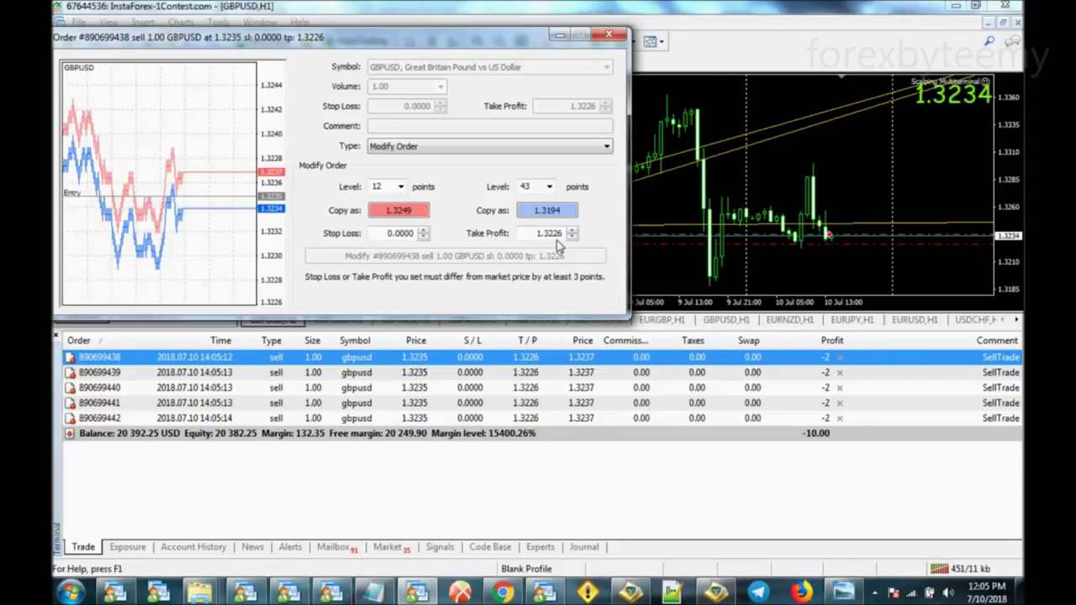
click(572, 236)
click(562, 256)
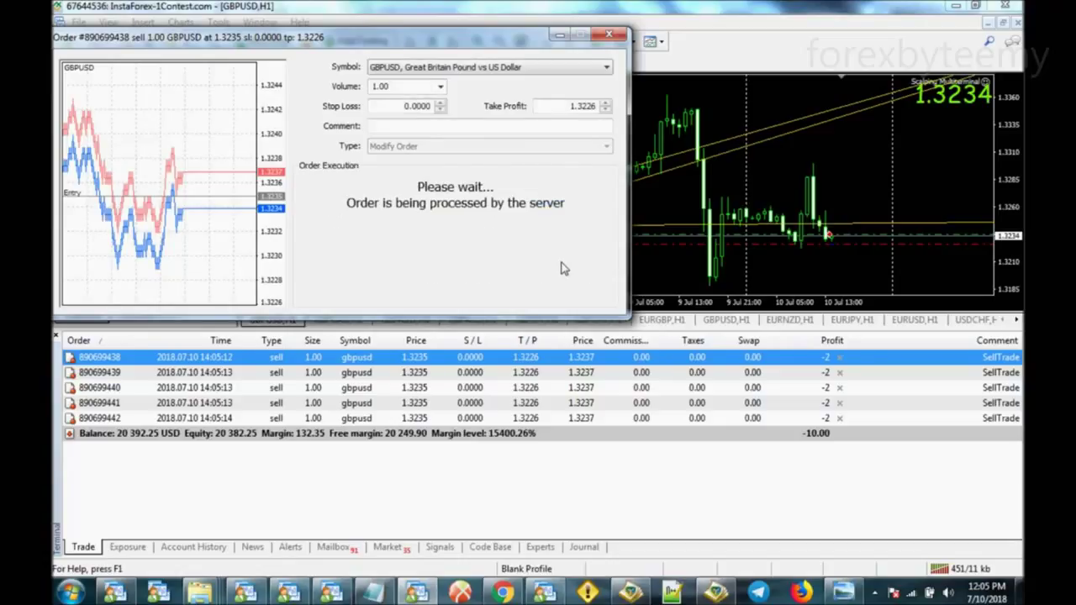
click(527, 375)
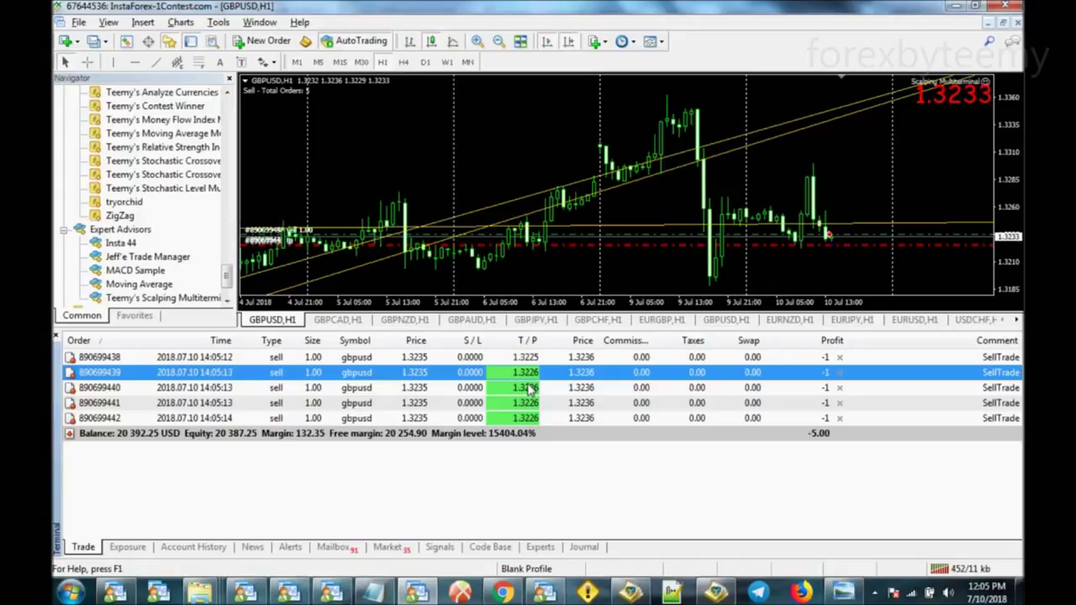
click(517, 359)
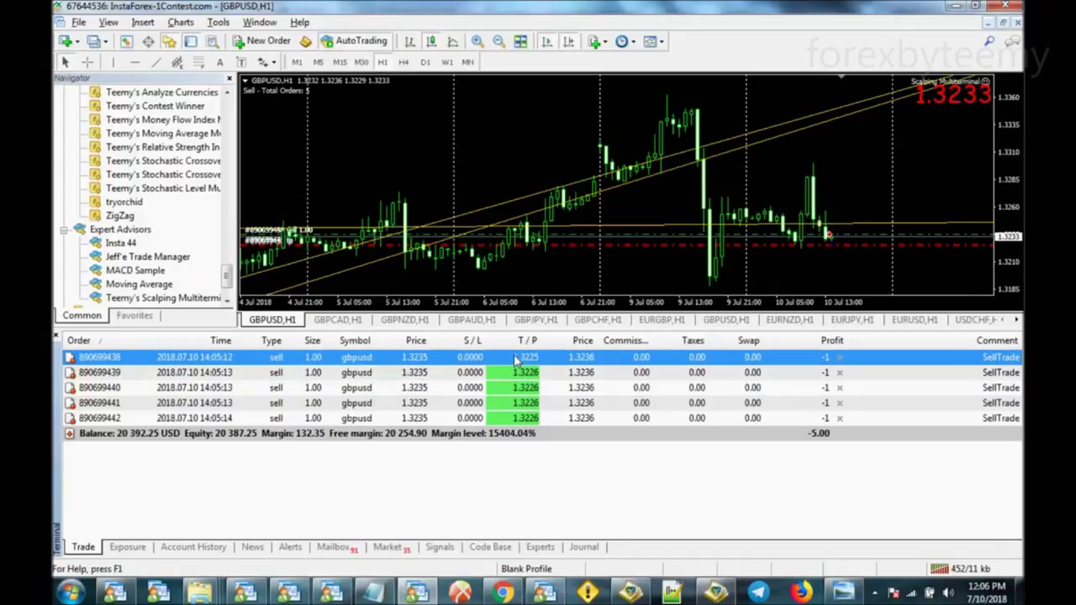
Compare the USDCHF, GBPUSD and USDCAD H1 charts, and return to the GBPUSD chart.
click(970, 320)
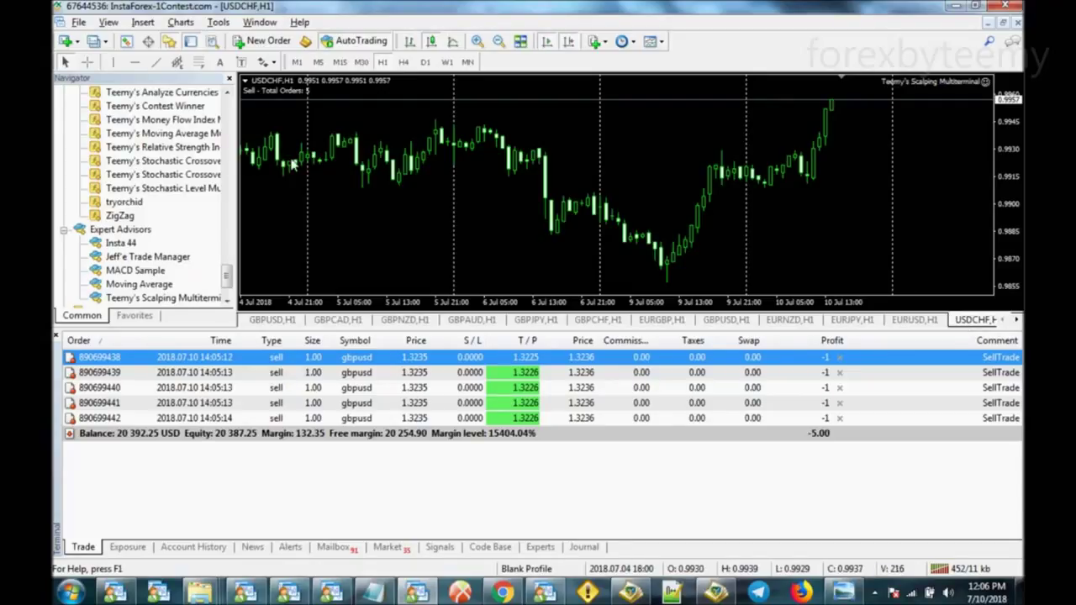
click(283, 325)
drag(282, 325, 319, 278)
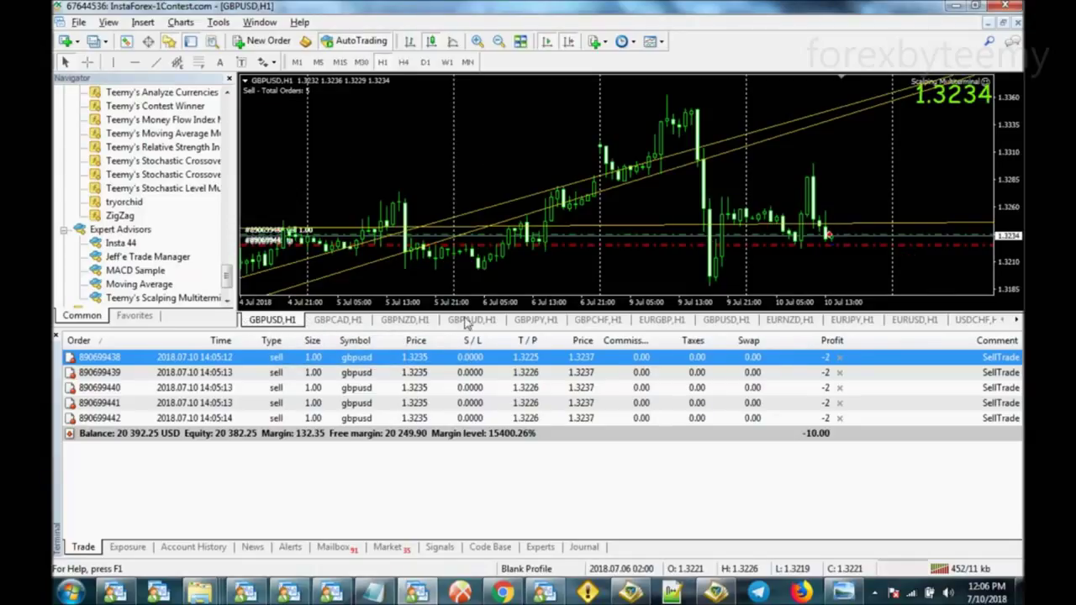
drag(263, 318, 299, 326)
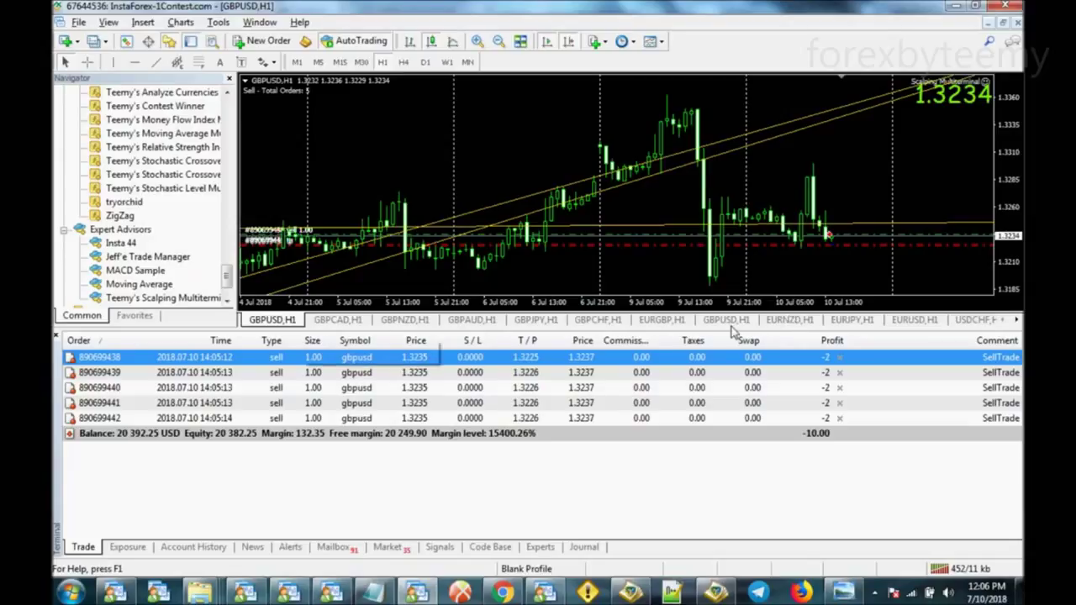
click(1006, 323)
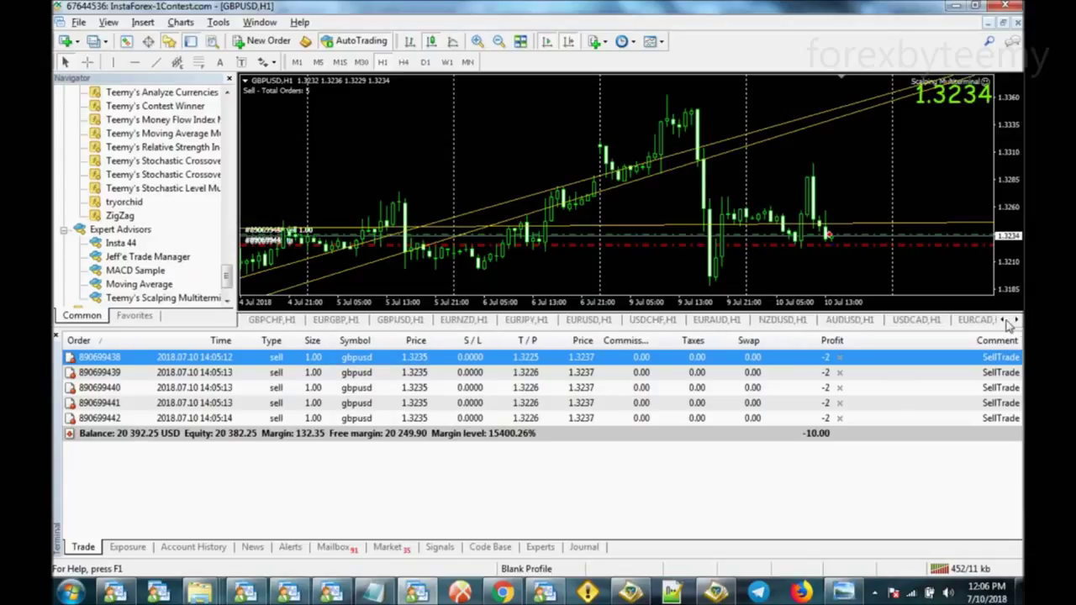
click(913, 322)
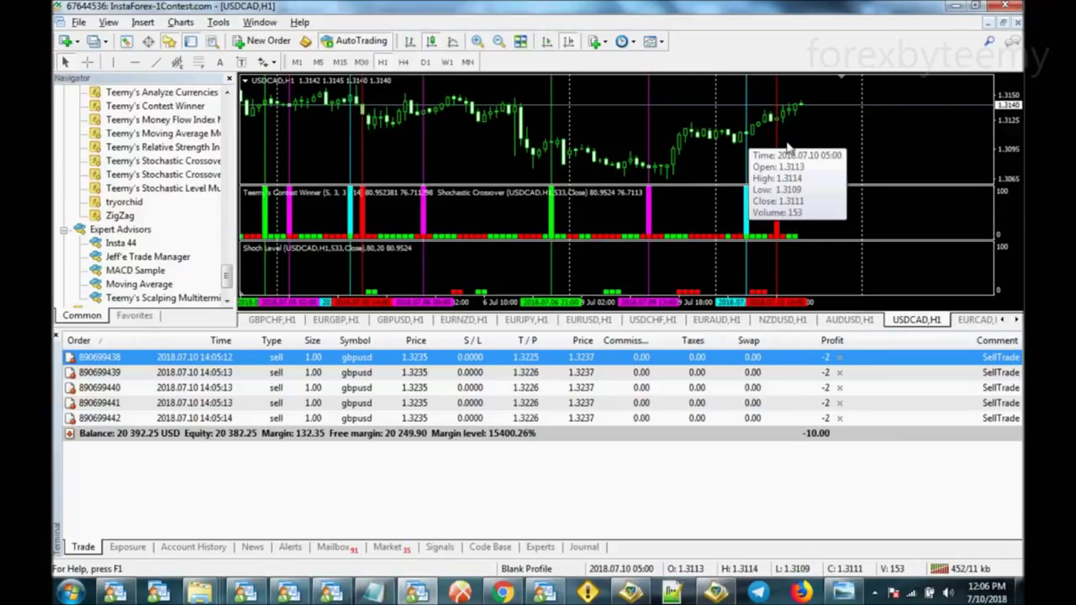
click(1005, 322)
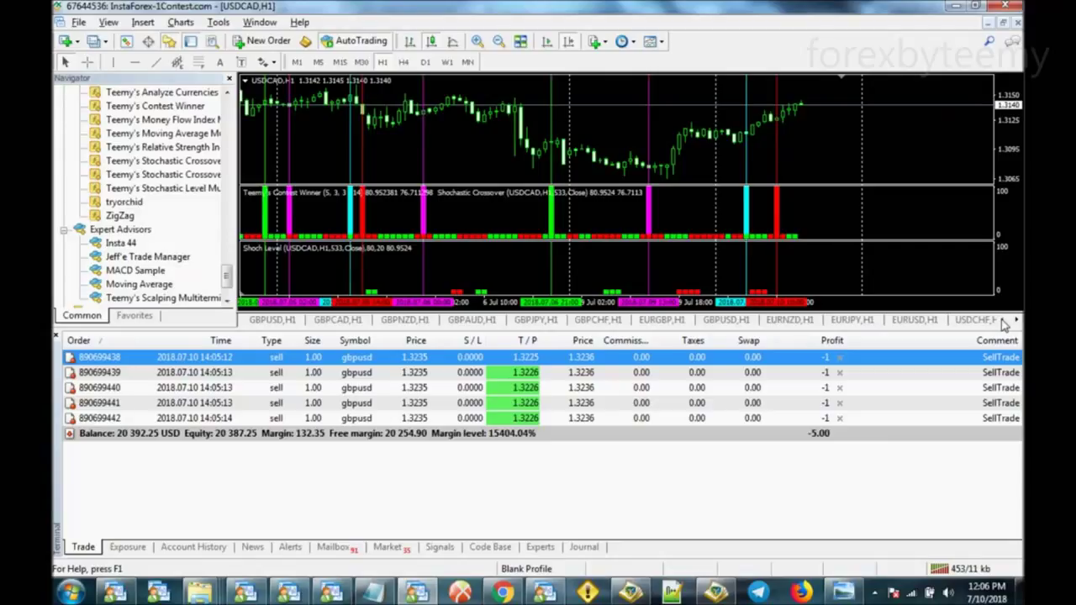
click(272, 320)
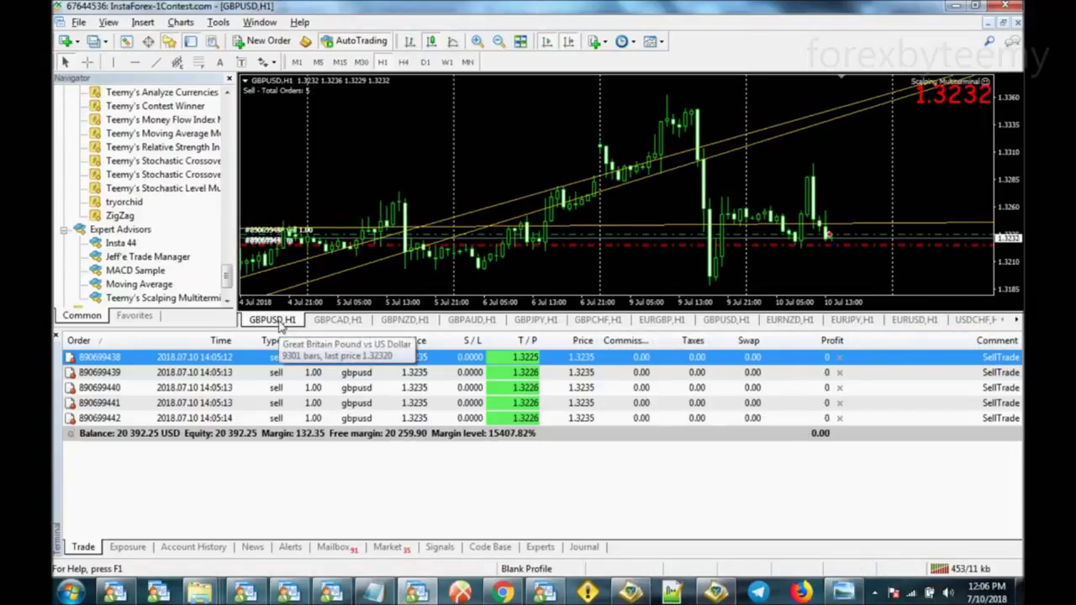
Remove the attached Scalping Multiterminal expert from the USDCHF H1 chart and return to the GBPUSD H1 chart.
click(967, 323)
right_click(618, 102)
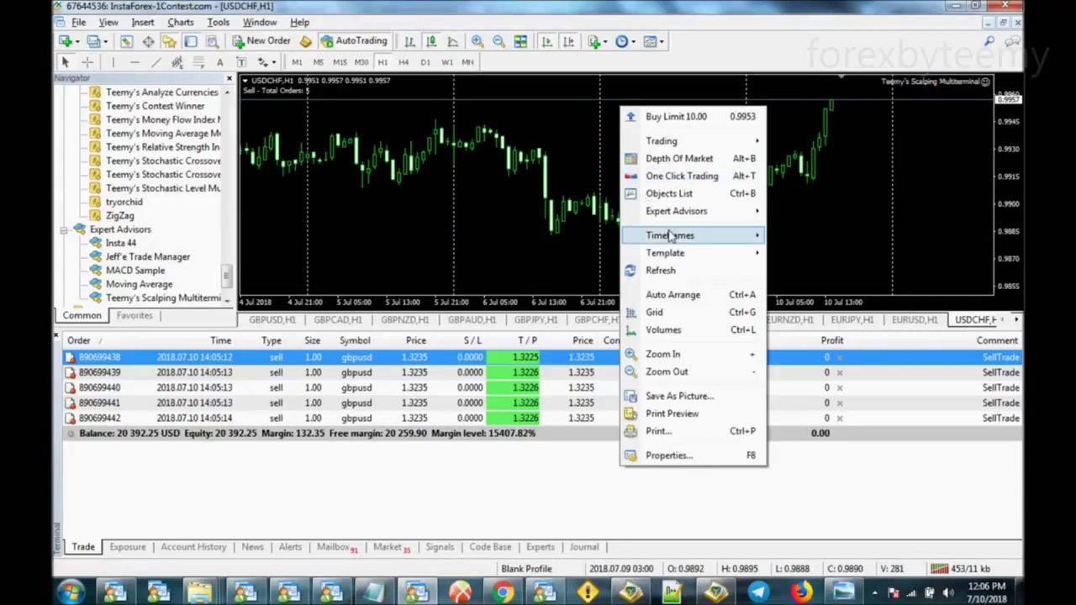
mouse_move(733, 212)
click(786, 228)
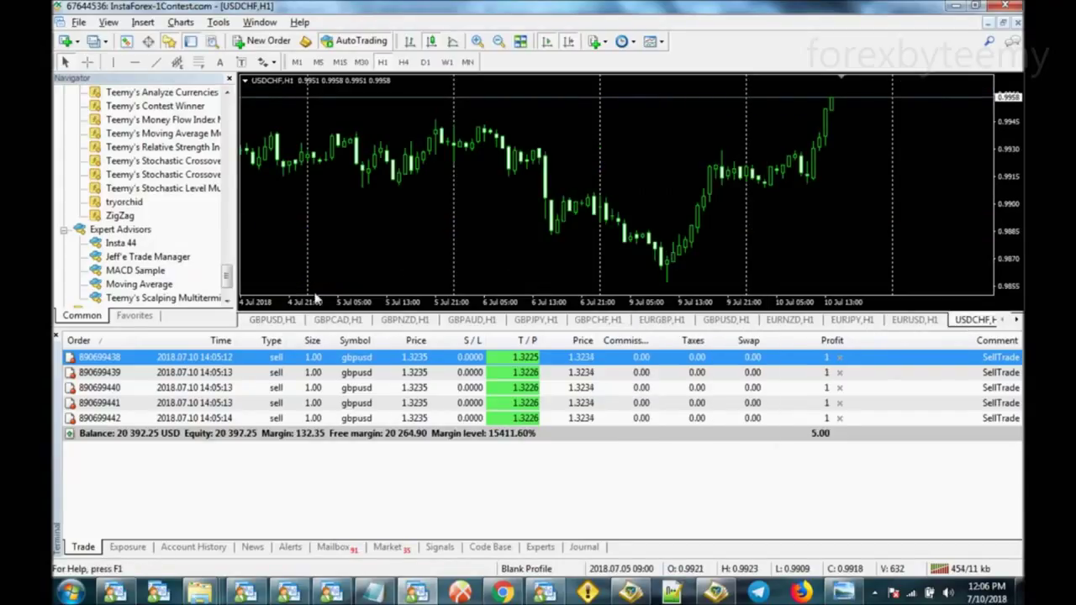
click(282, 319)
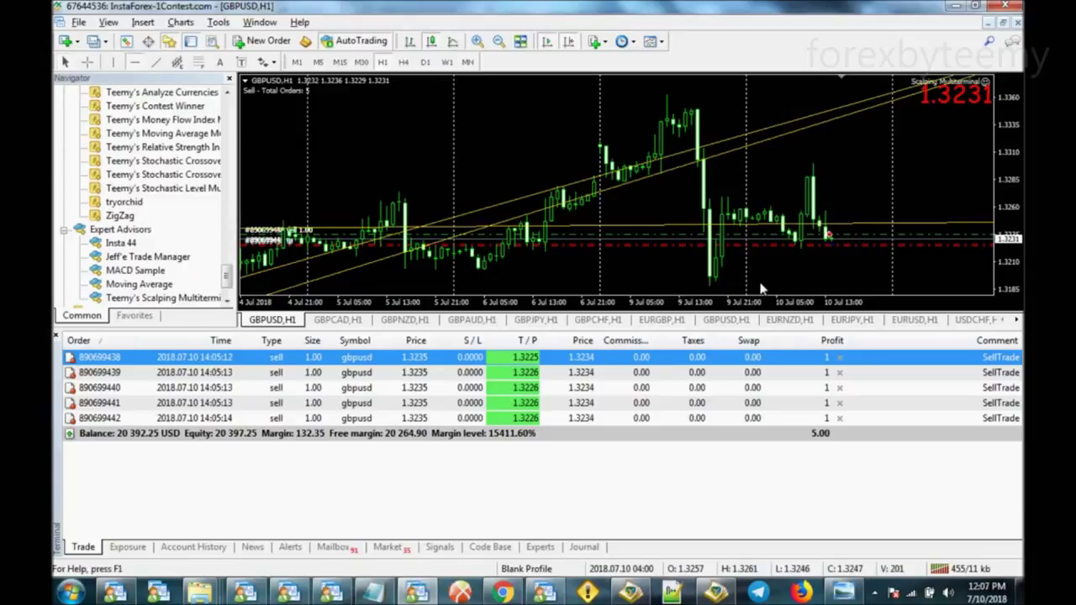
click(726, 286)
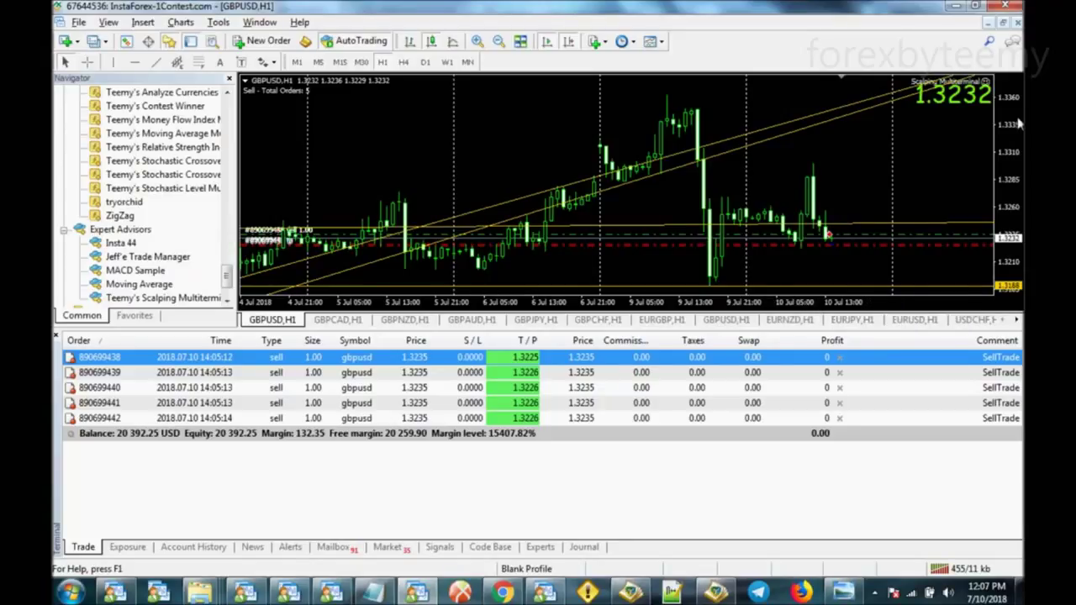
drag(1016, 136, 1020, 158)
drag(400, 164, 596, 165)
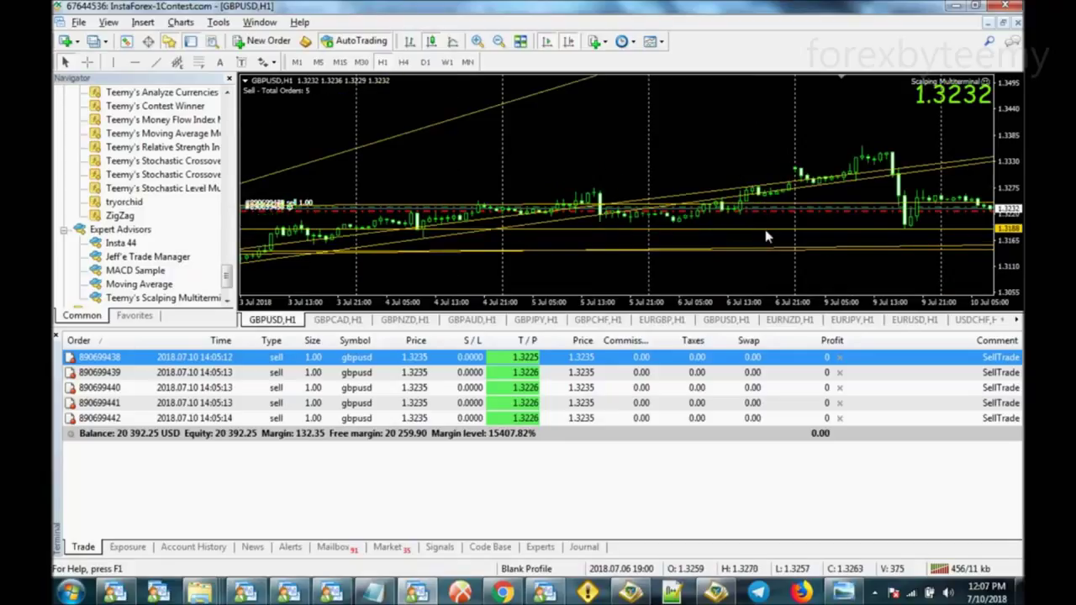
right_click(747, 236)
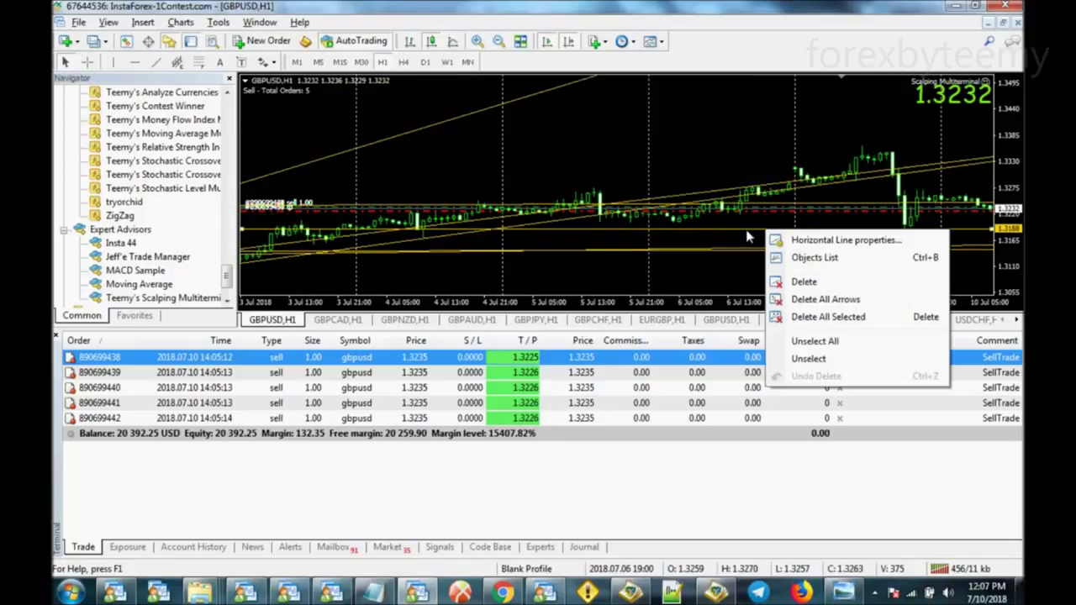
click(803, 282)
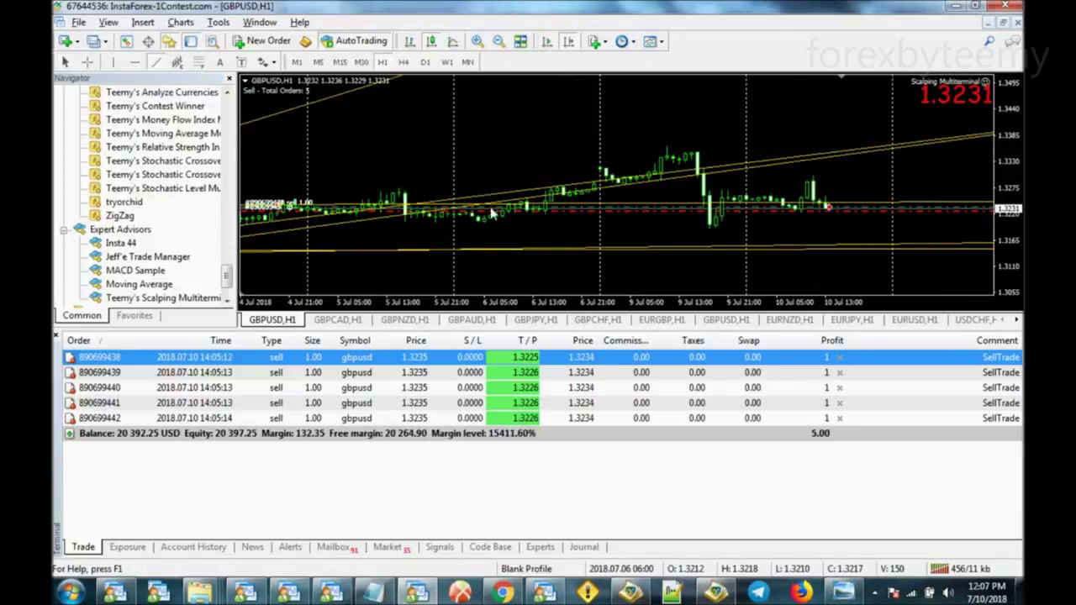
Draw a trendline beneath the GBPUSD lows from the 4 July 11:00 candle to about 10 July 04:00.
scroll(444, 243, up, 3)
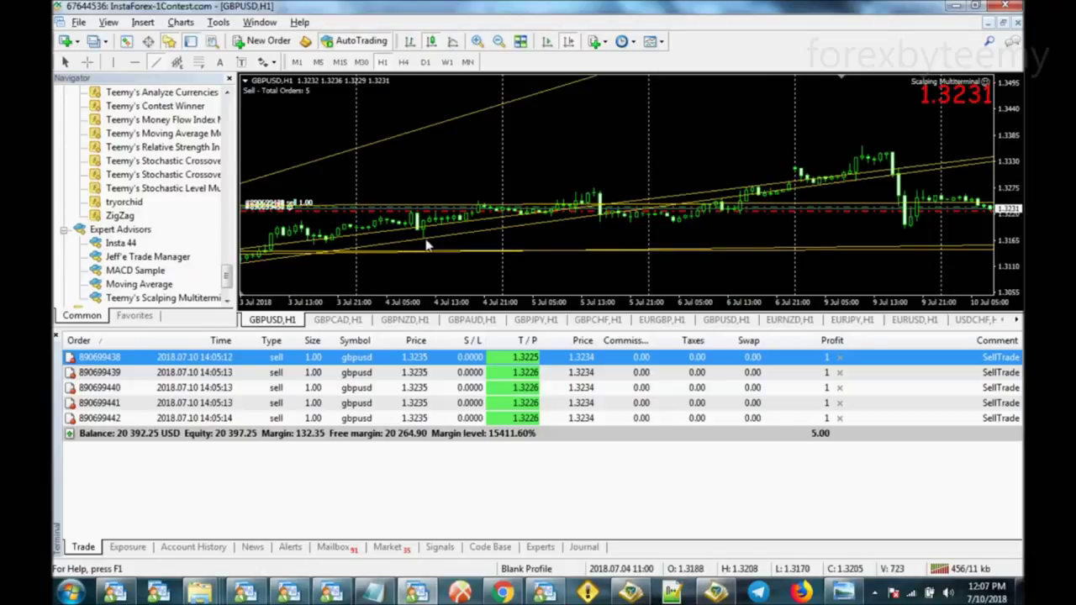
drag(444, 243, 967, 235)
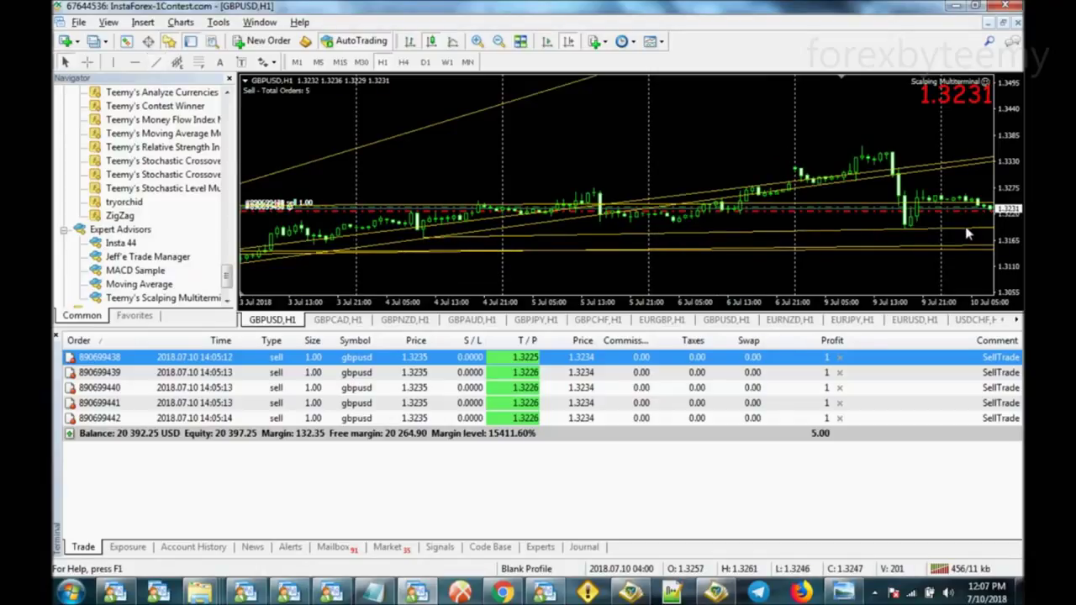
key(plus)
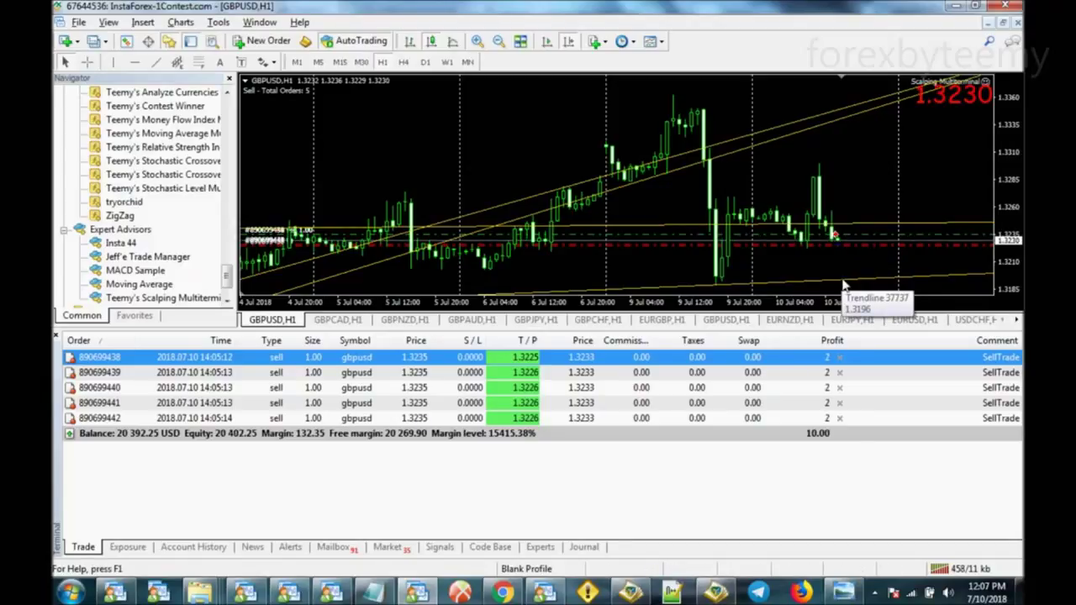
Set the GBPUSD chart expert's SellTarget input to 1.32 and apply the settings.
right_click(488, 112)
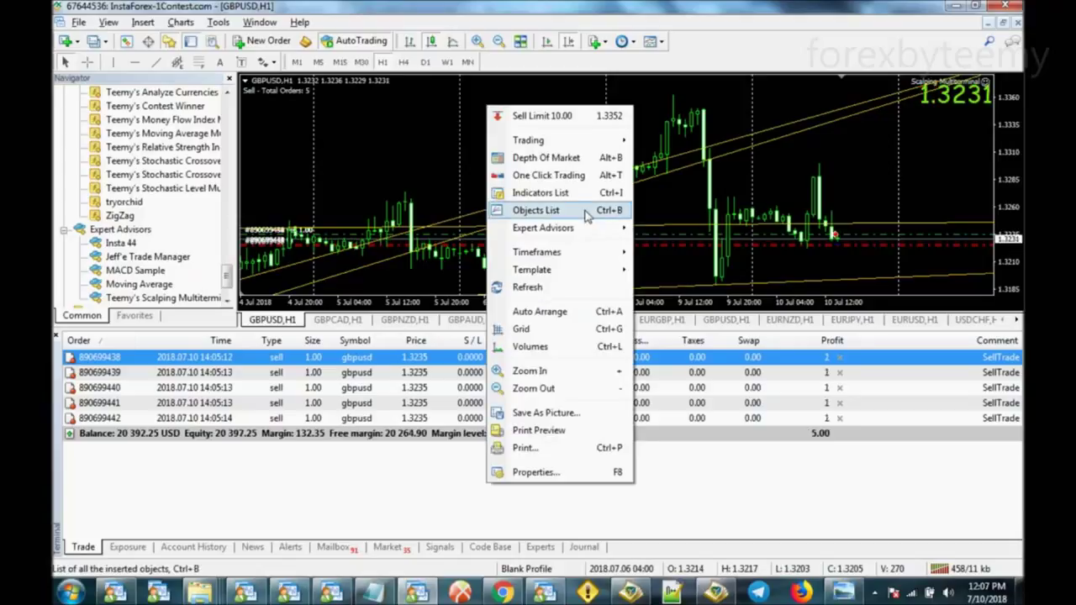
mouse_move(588, 227)
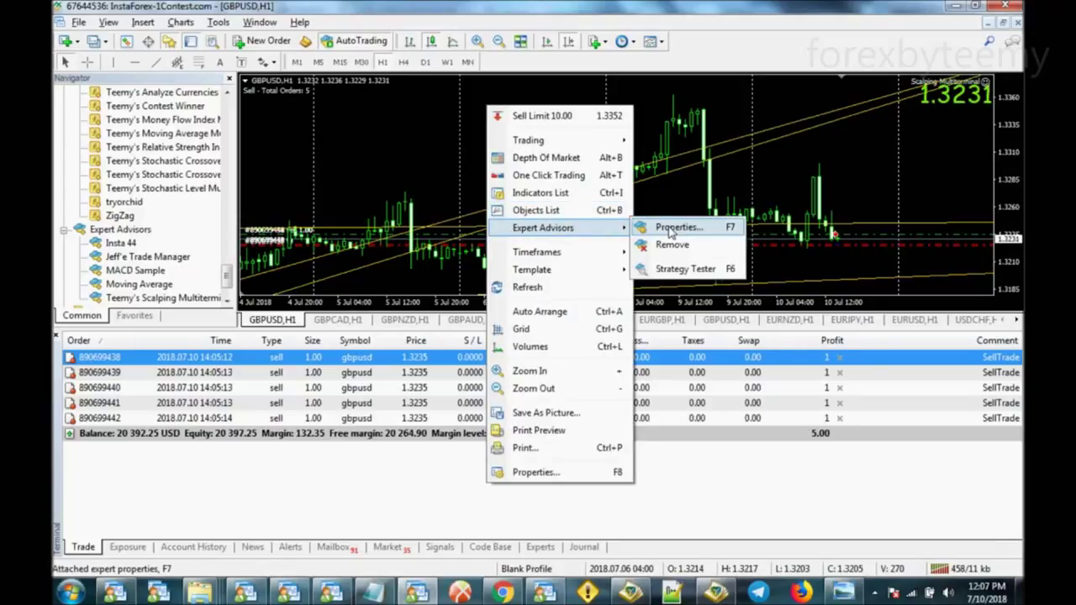
click(670, 231)
click(377, 116)
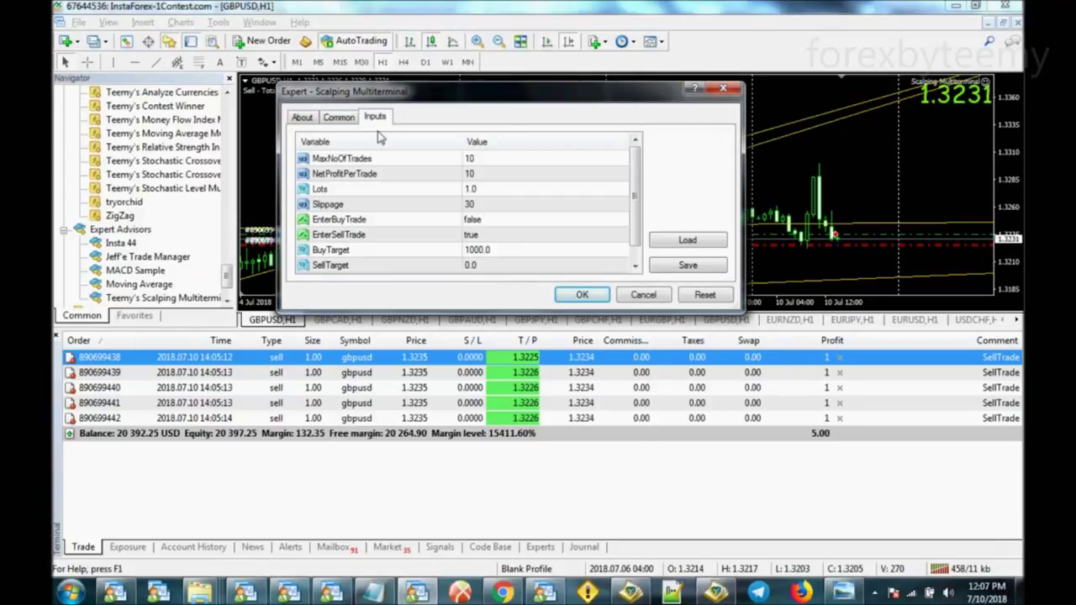
double_click(494, 267)
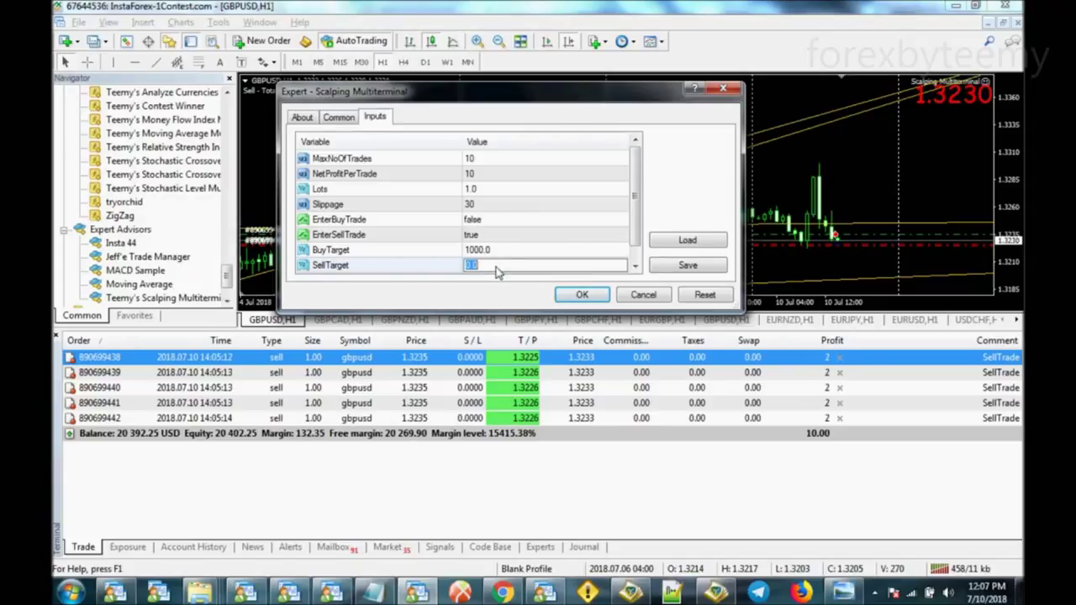
text(1.1)
key(BackSpace)
text(2)
key(BackSpace)
text(31)
key(BackSpace)
text(2)
key(Return)
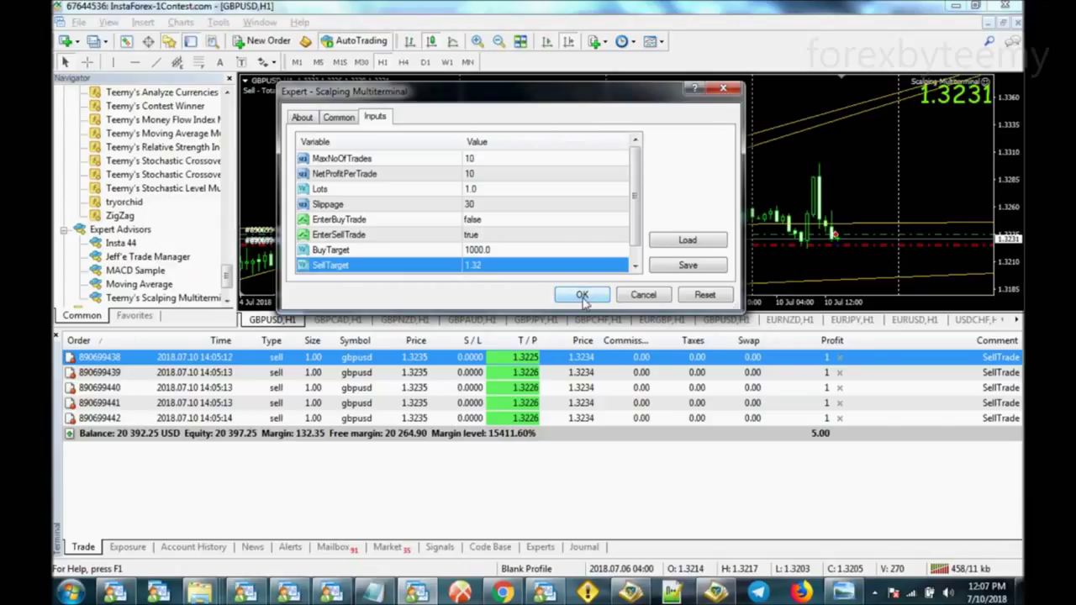
click(581, 296)
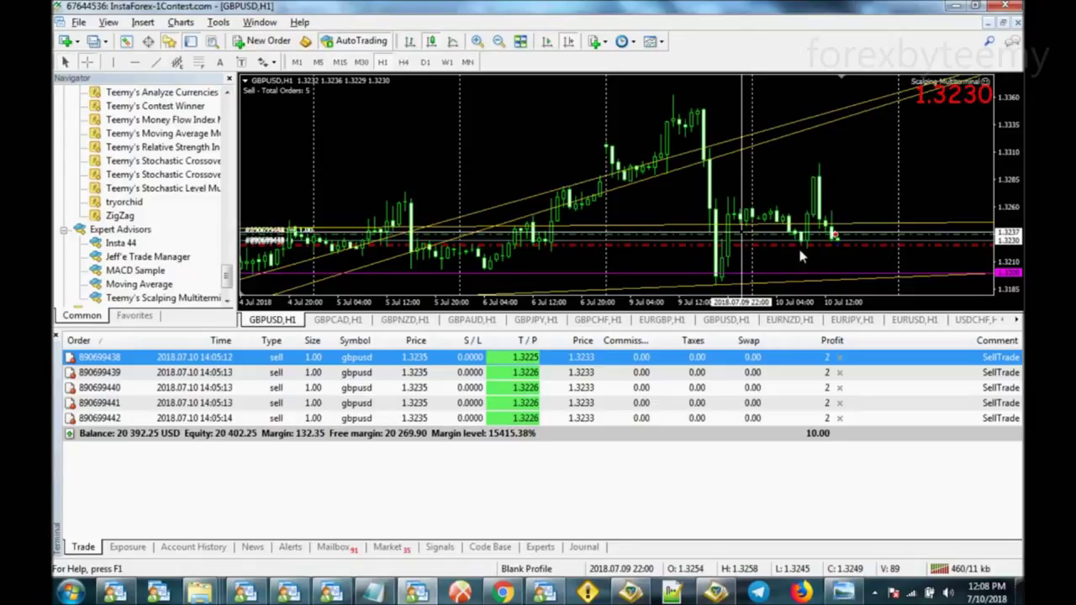
Examine the GBPUSD sell target line and the open sell orders, and check the system date and time.
click(852, 278)
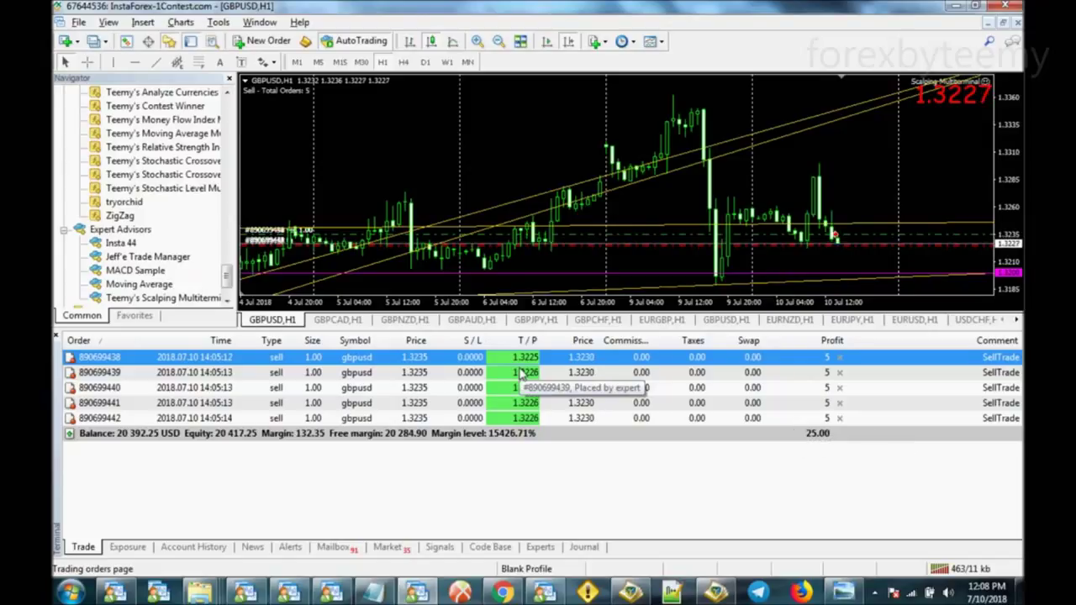
click(137, 443)
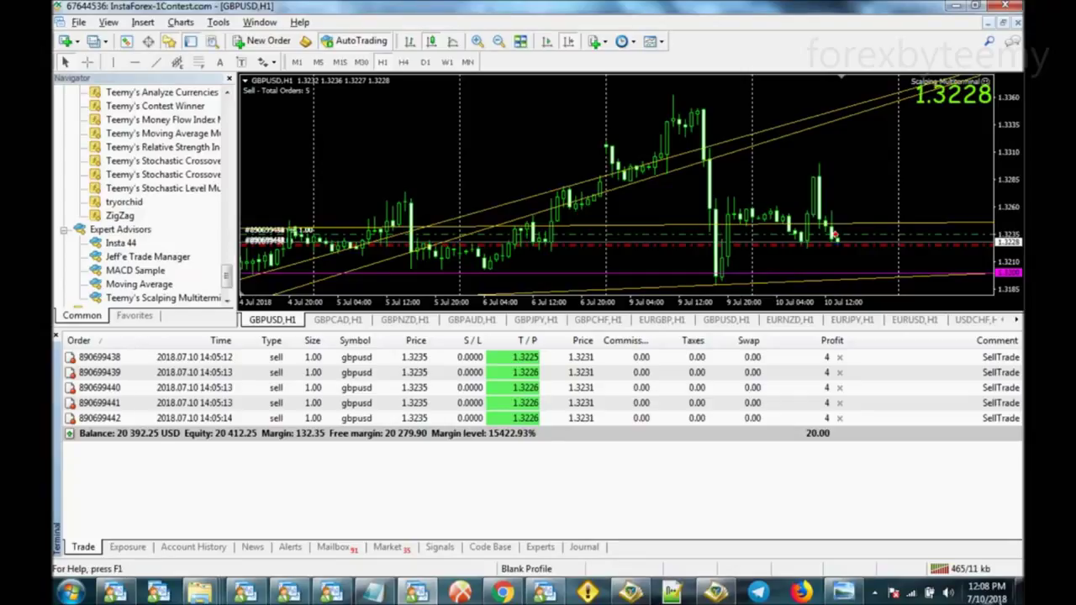
click(988, 592)
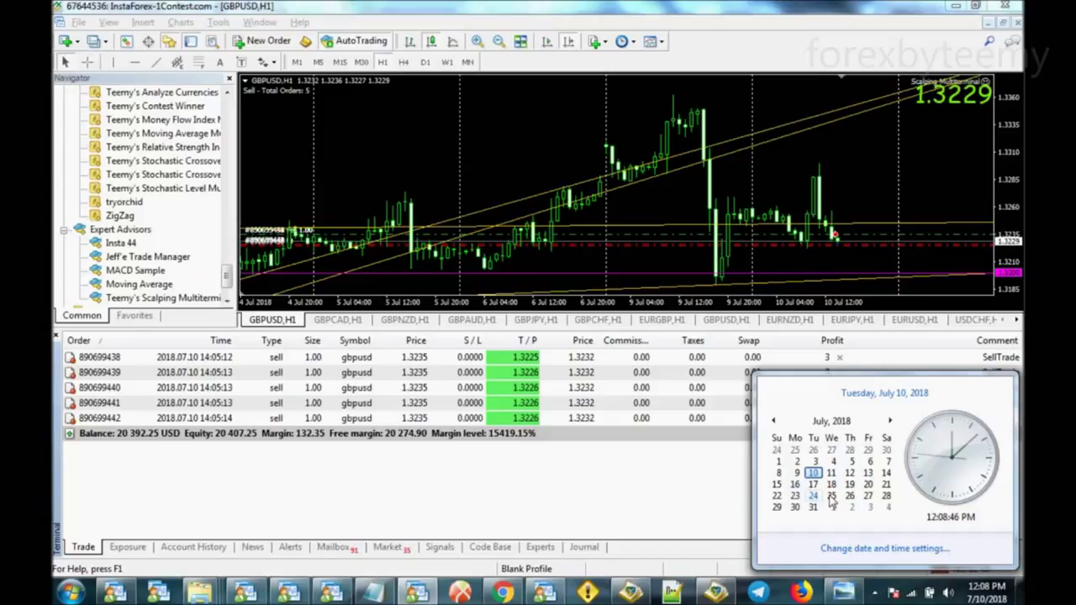
click(881, 176)
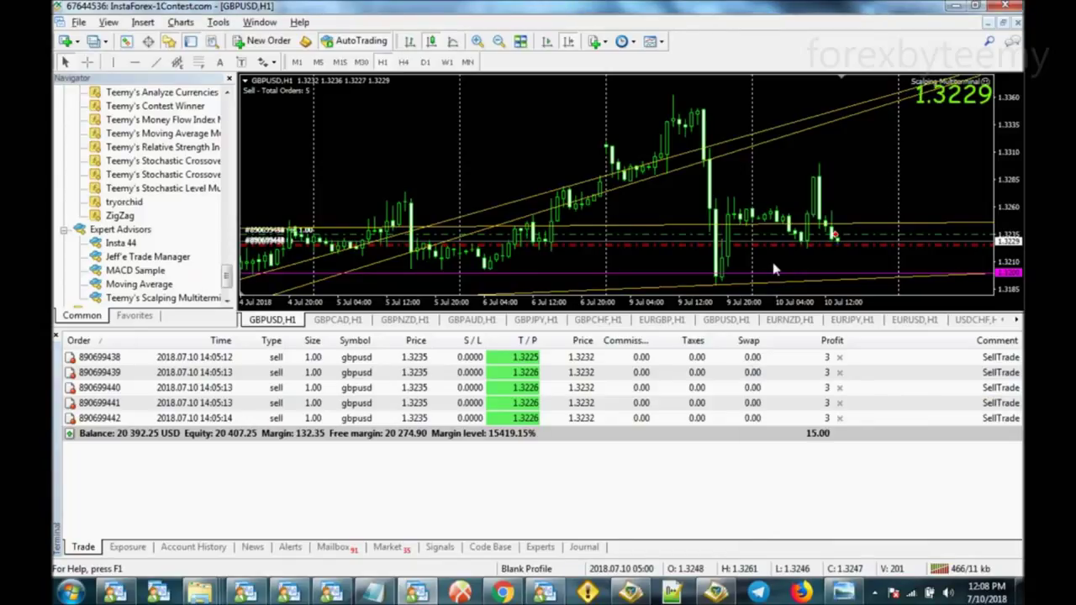
Close all five open GBPUSD sell orders one by one, from the last to the first.
click(839, 418)
click(839, 403)
click(840, 388)
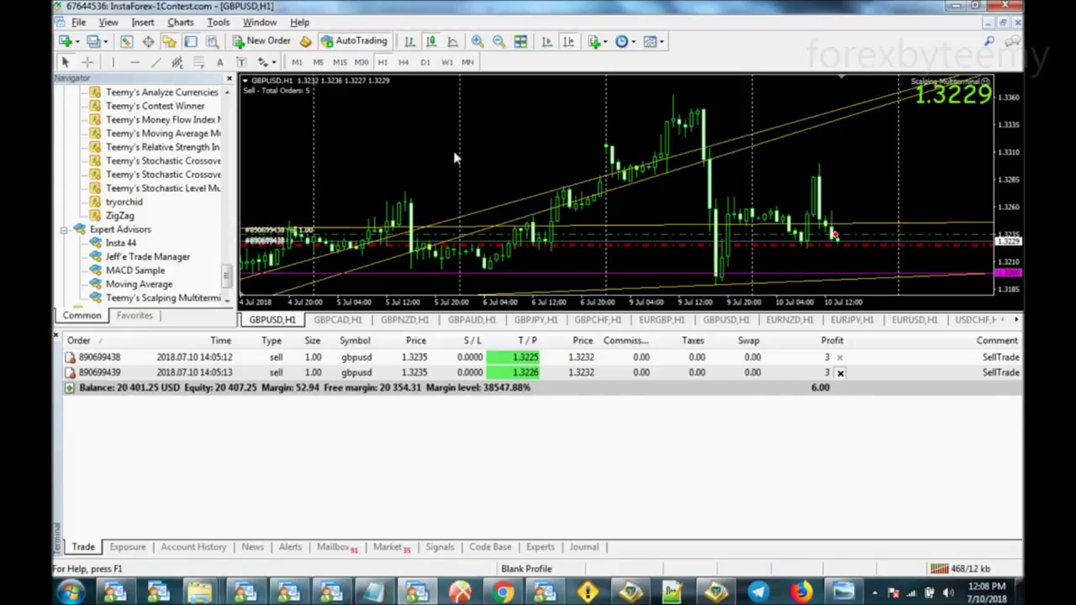
click(840, 373)
click(840, 357)
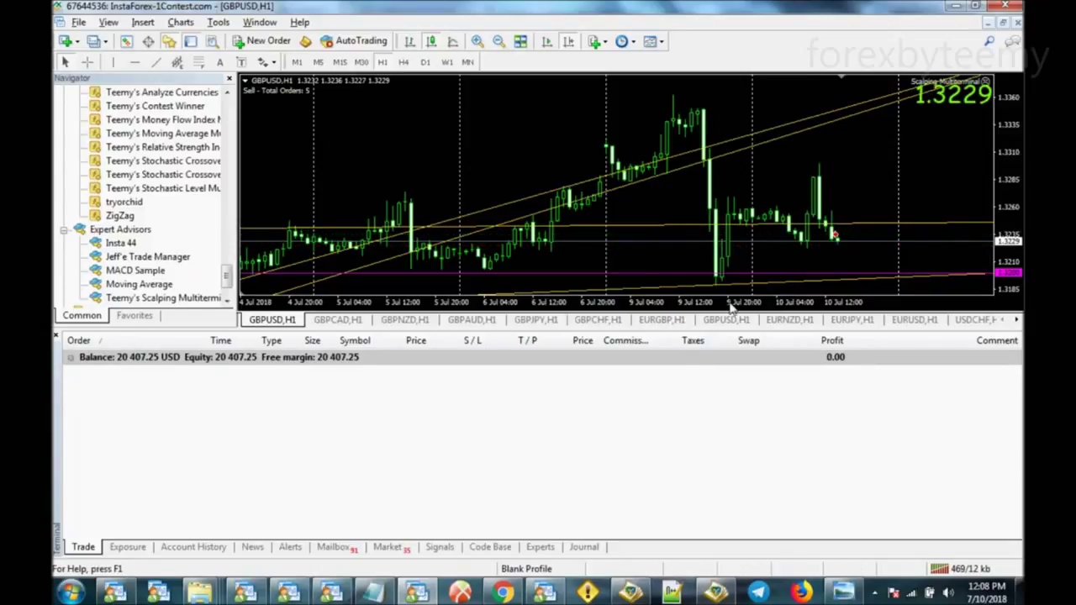
Switch to Chrome and show the trader's Facebook page, financial services profile and Gumroad page.
click(504, 594)
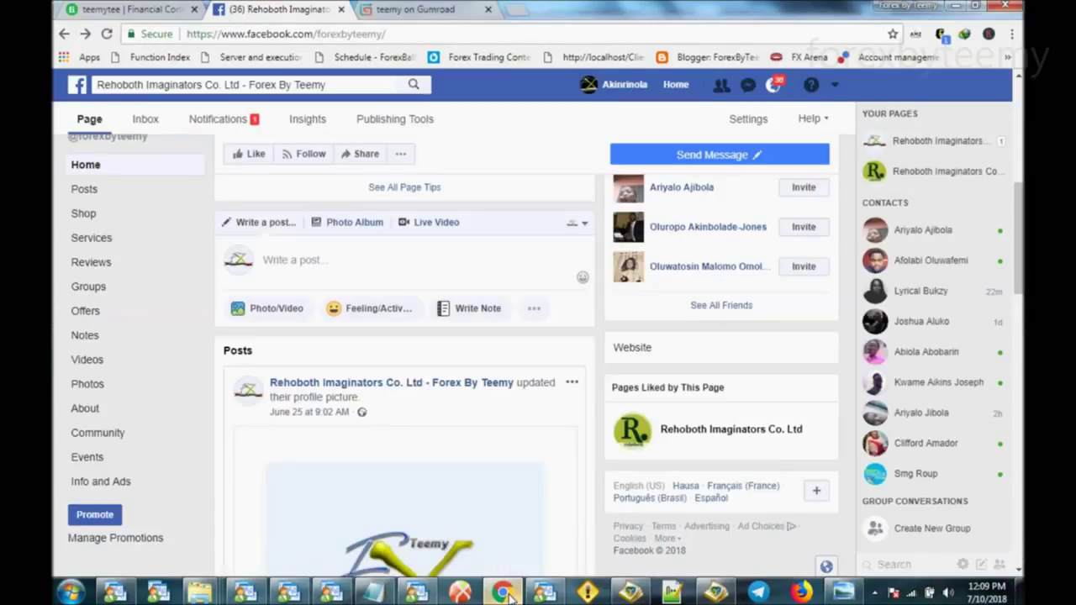
click(126, 9)
click(439, 7)
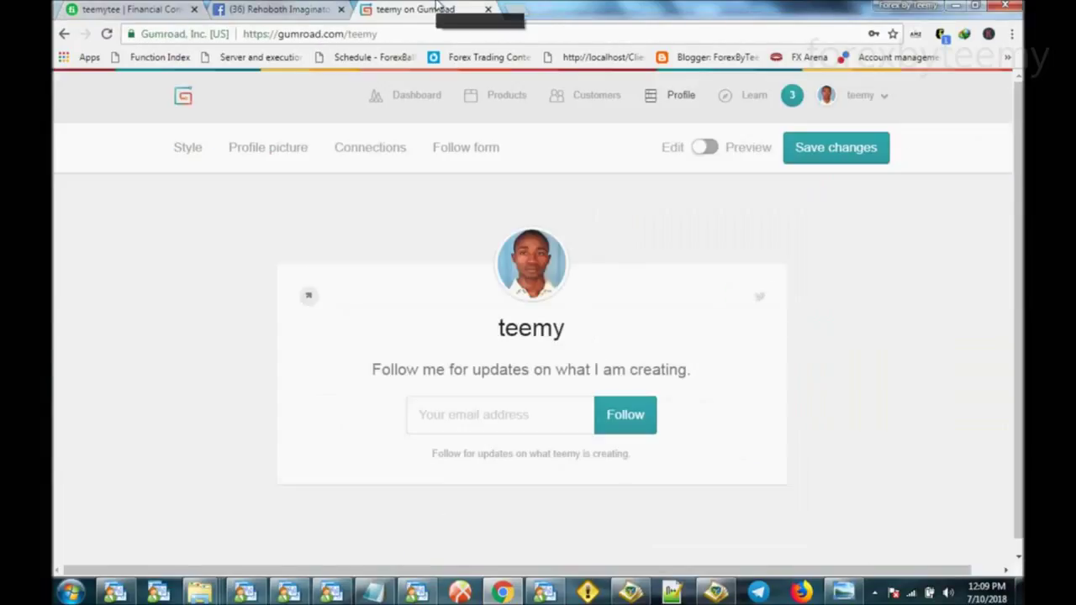